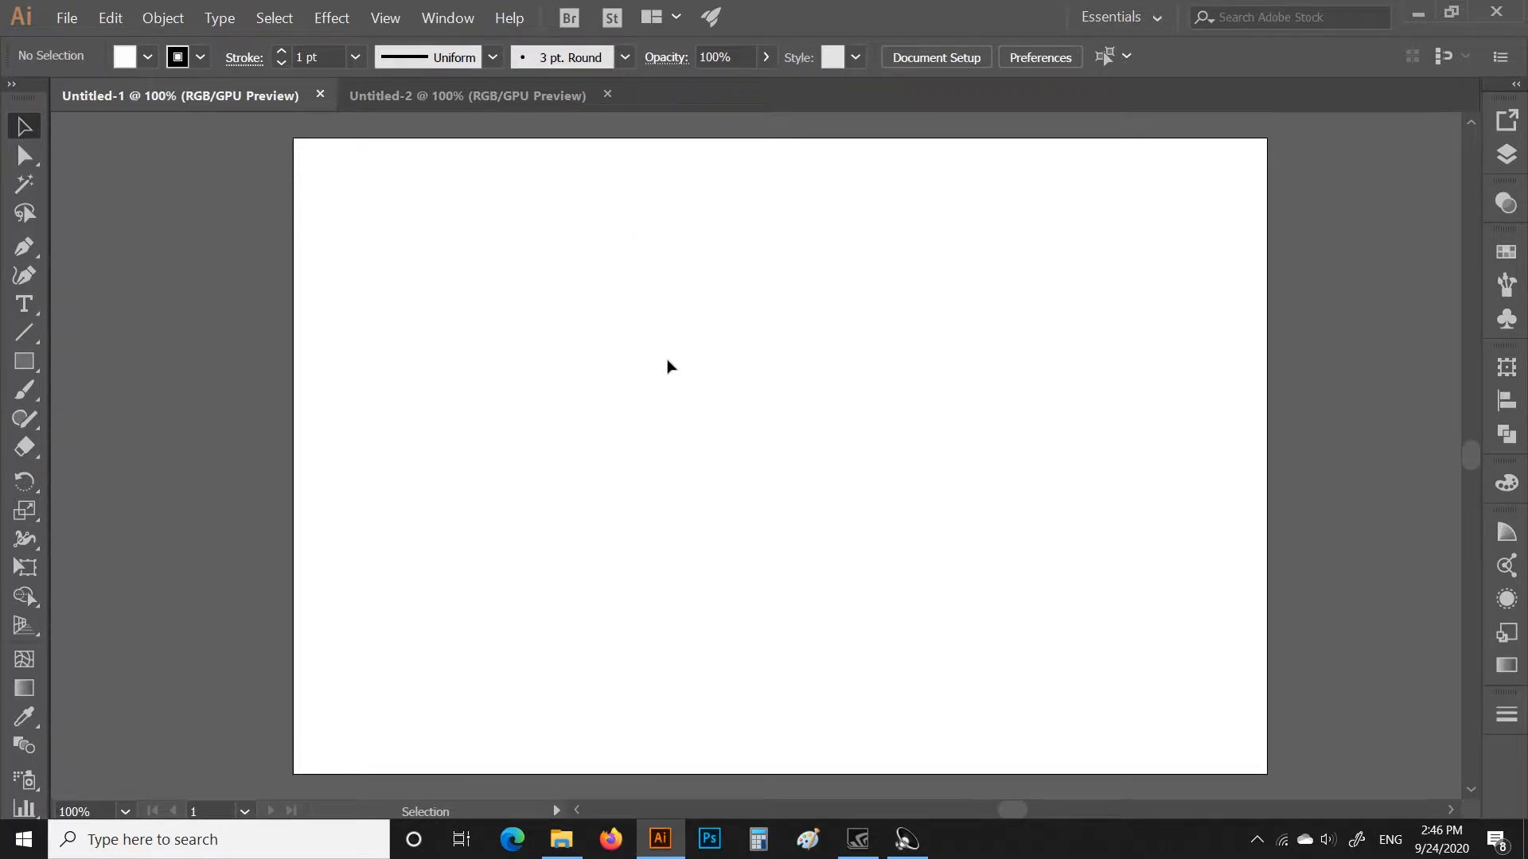
{"action": "right_click", "coordinate": [590, 268]}
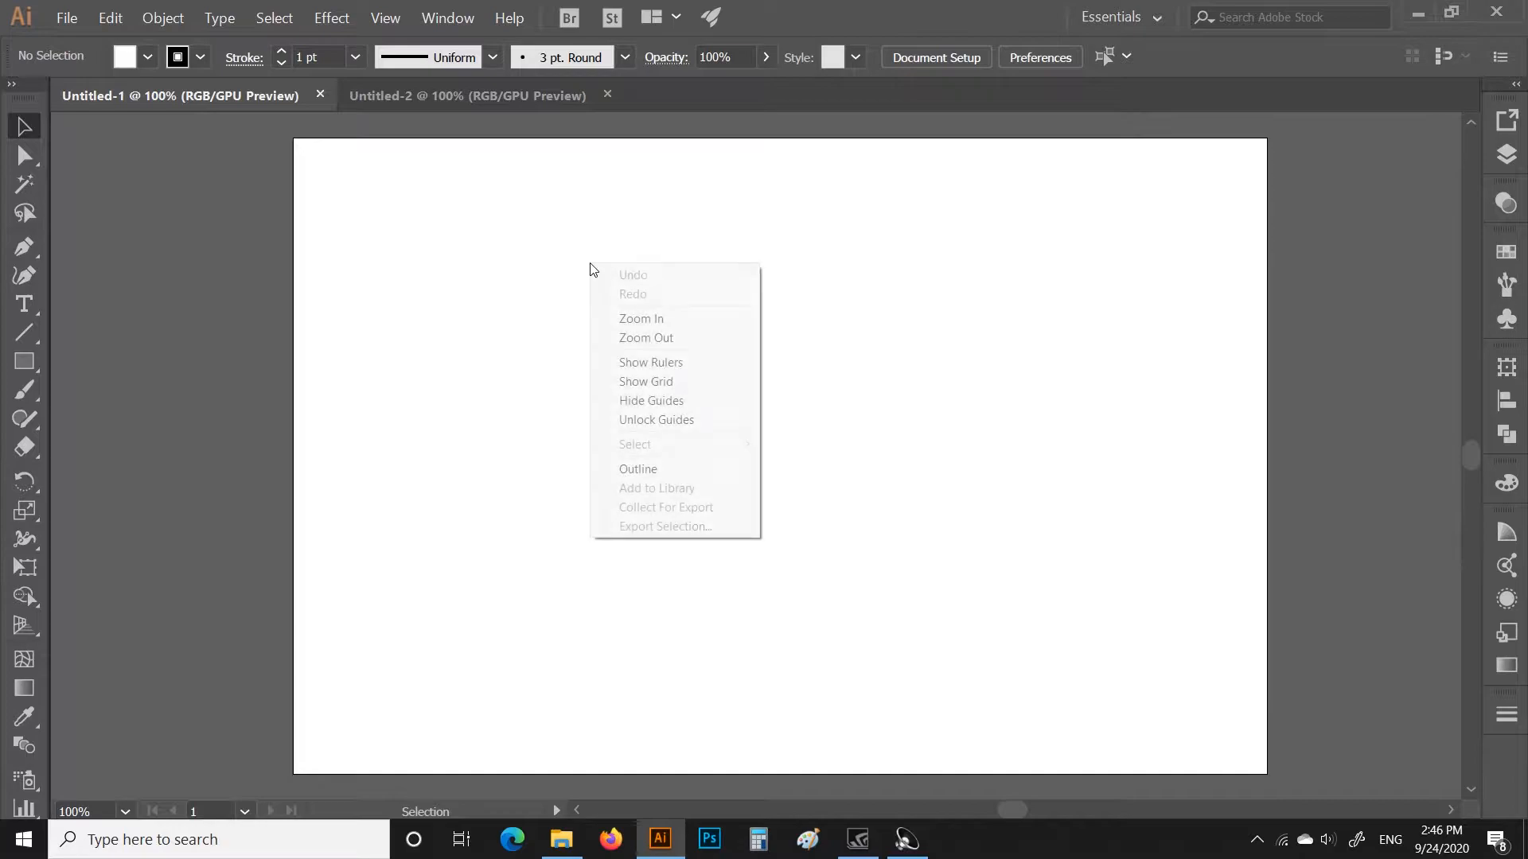
{"action": "left_click", "coordinate": [679, 368]}
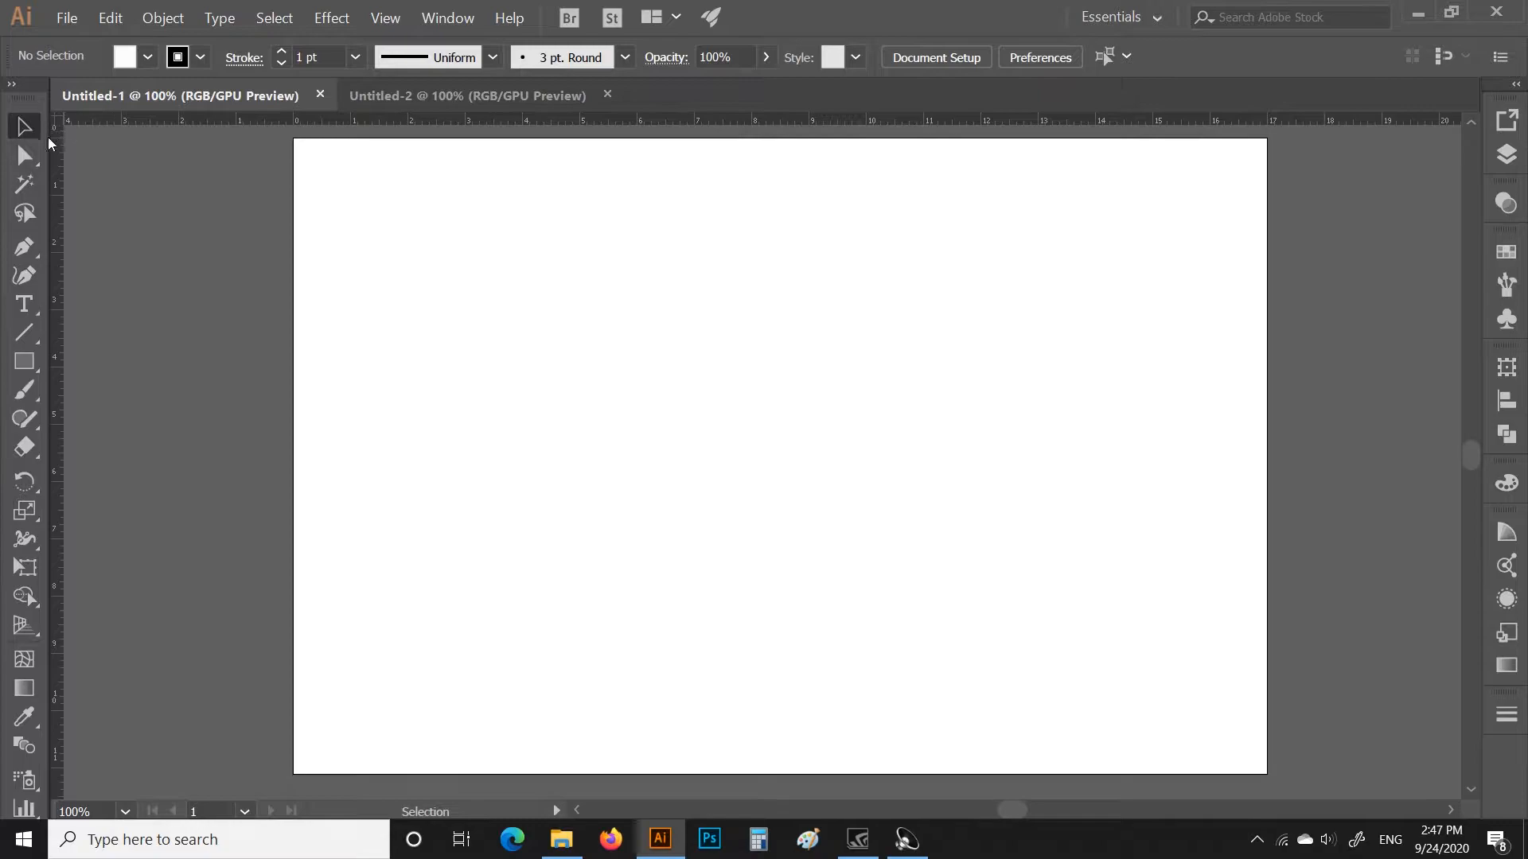
{"action": "right_click", "coordinate": [679, 328]}
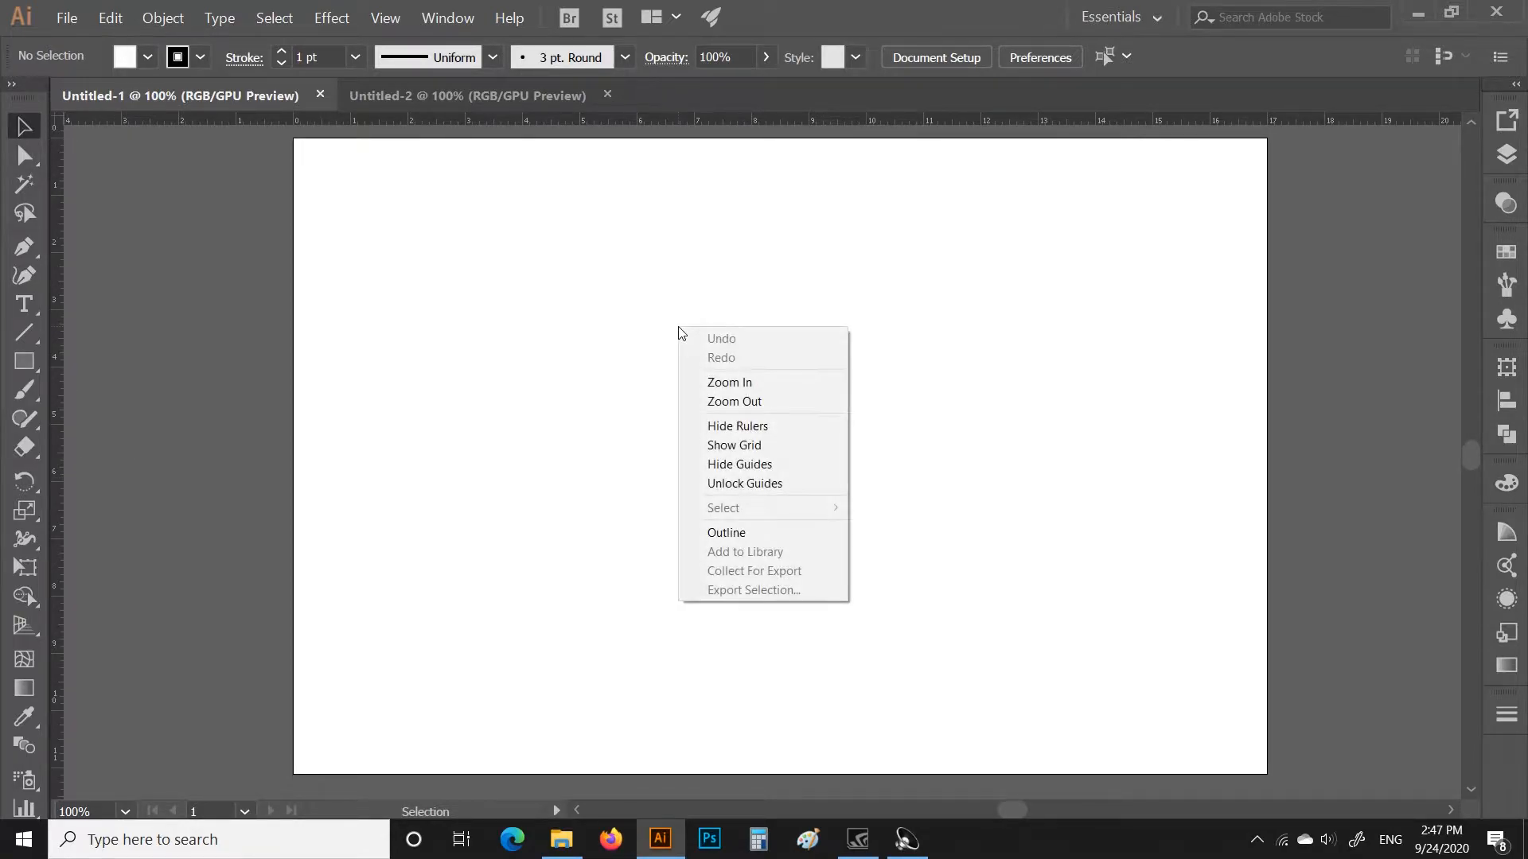
{"action": "left_click", "coordinate": [744, 426]}
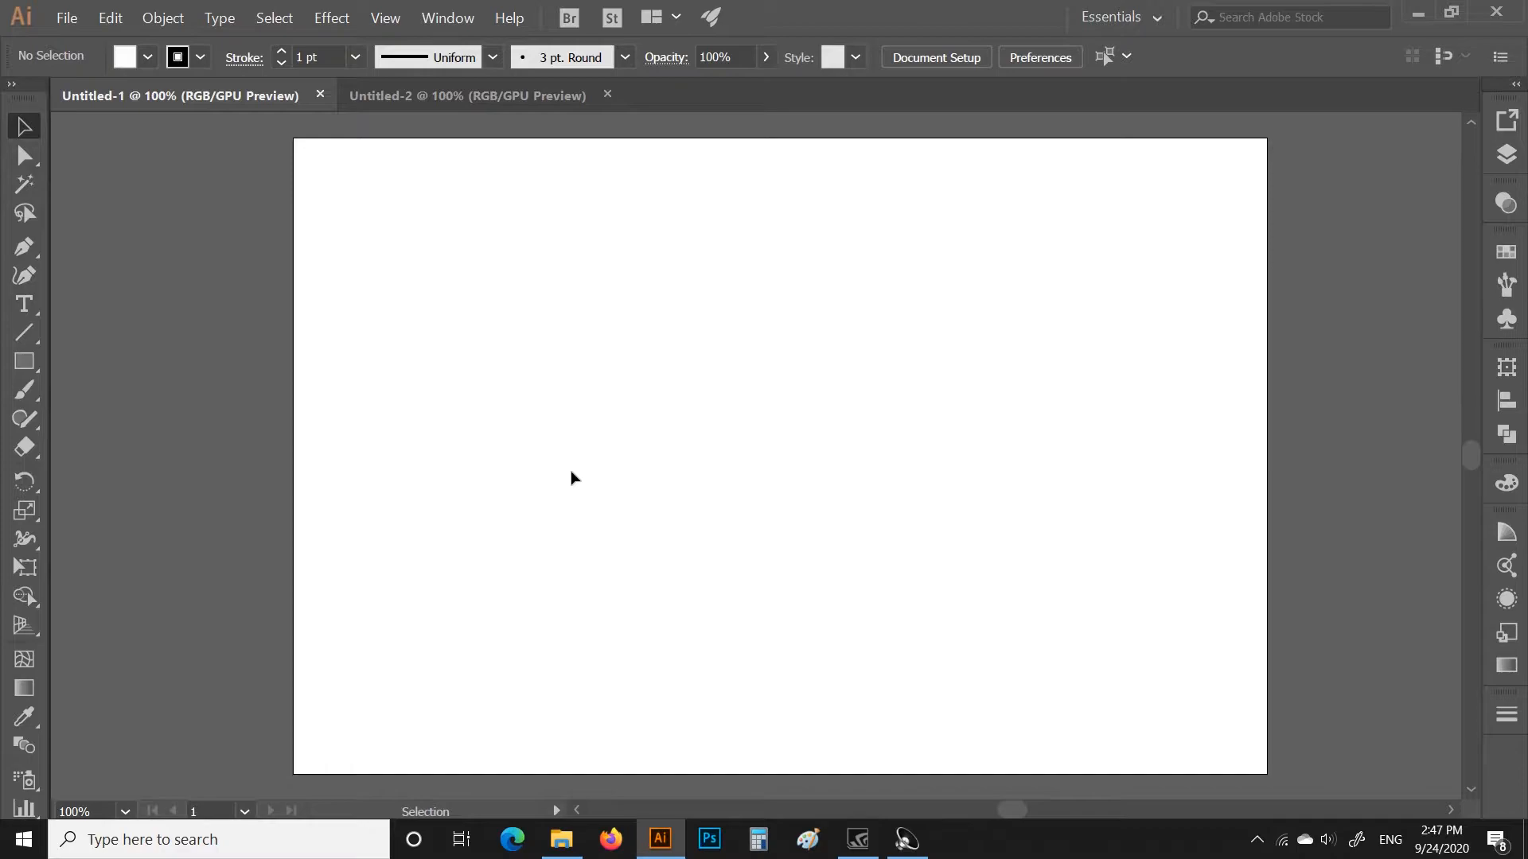
Show the rulers and place a horizontal guide near the artboard's middle, crossed by a vertical guide at 8 in
{"action": "key", "text": "ctrl+r"}
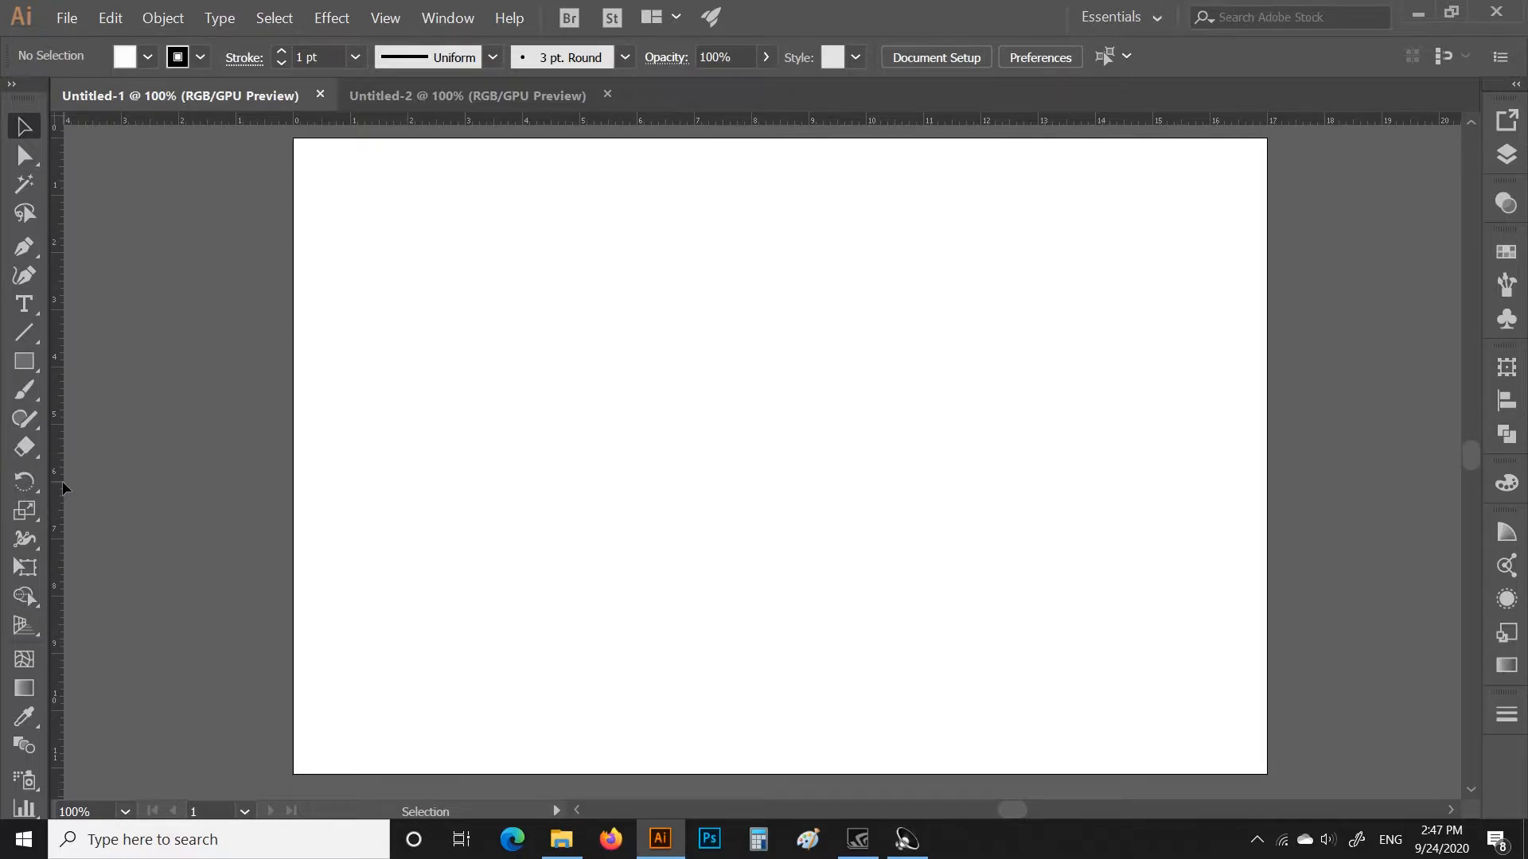
{"action": "left_click_drag", "start_coordinate": [709, 124], "coordinate": [686, 462]}
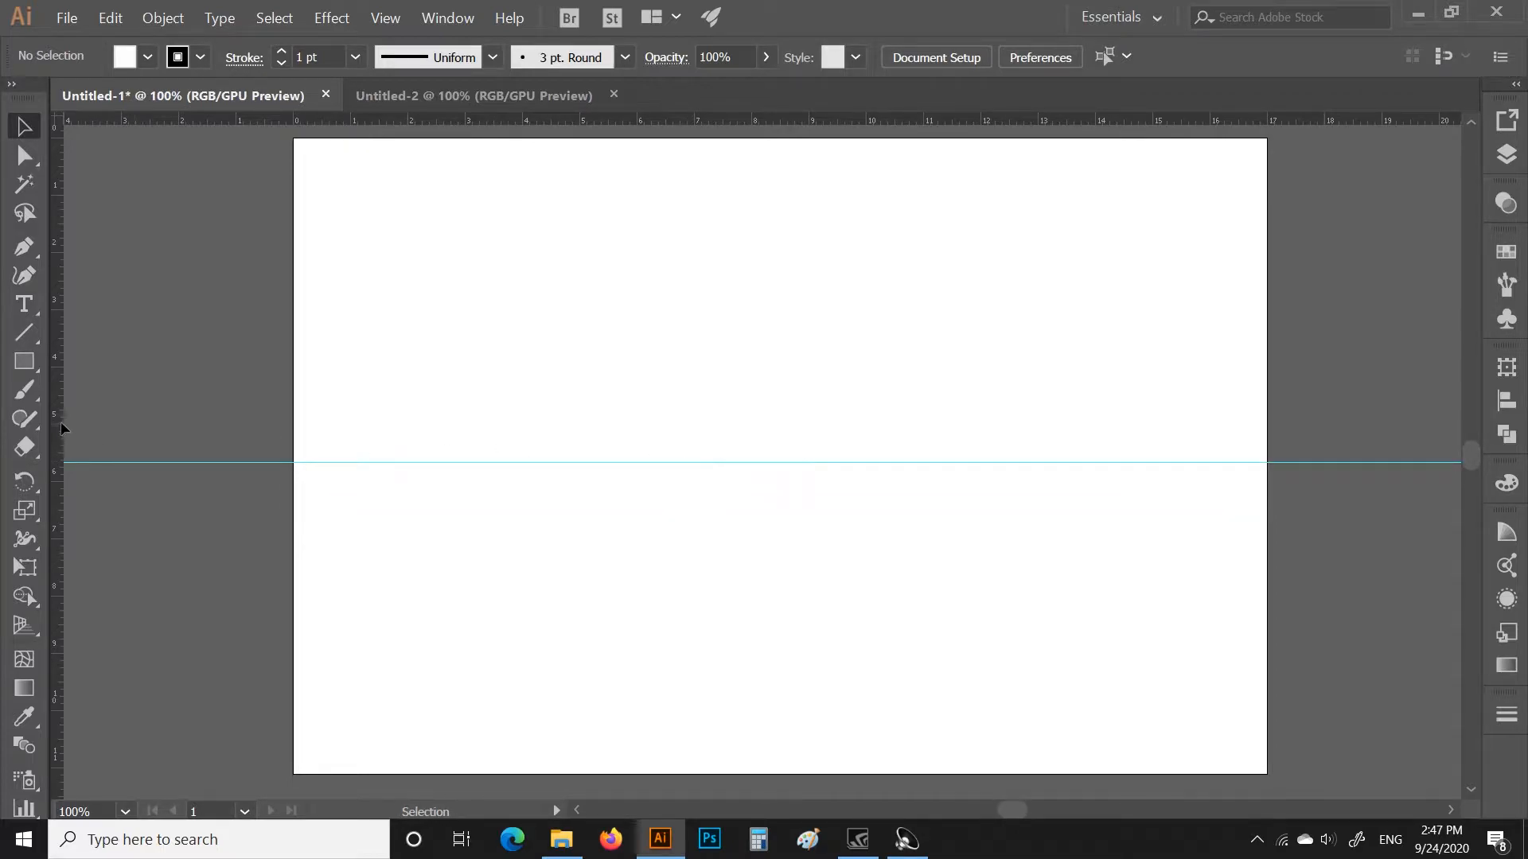
{"action": "left_click_drag", "start_coordinate": [240, 415], "coordinate": [752, 435]}
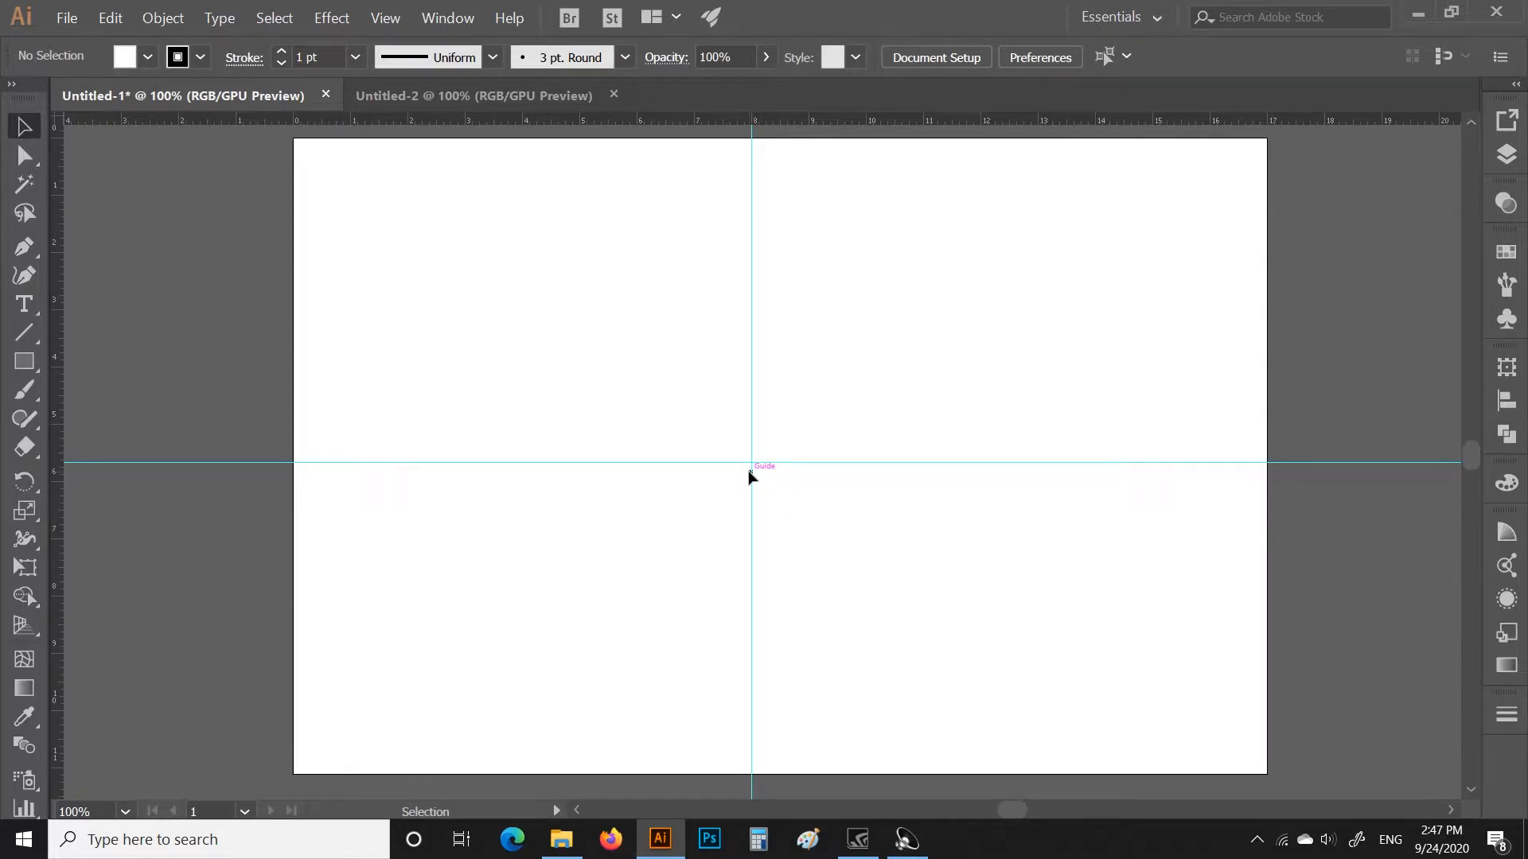
{"action": "right_click", "coordinate": [751, 463]}
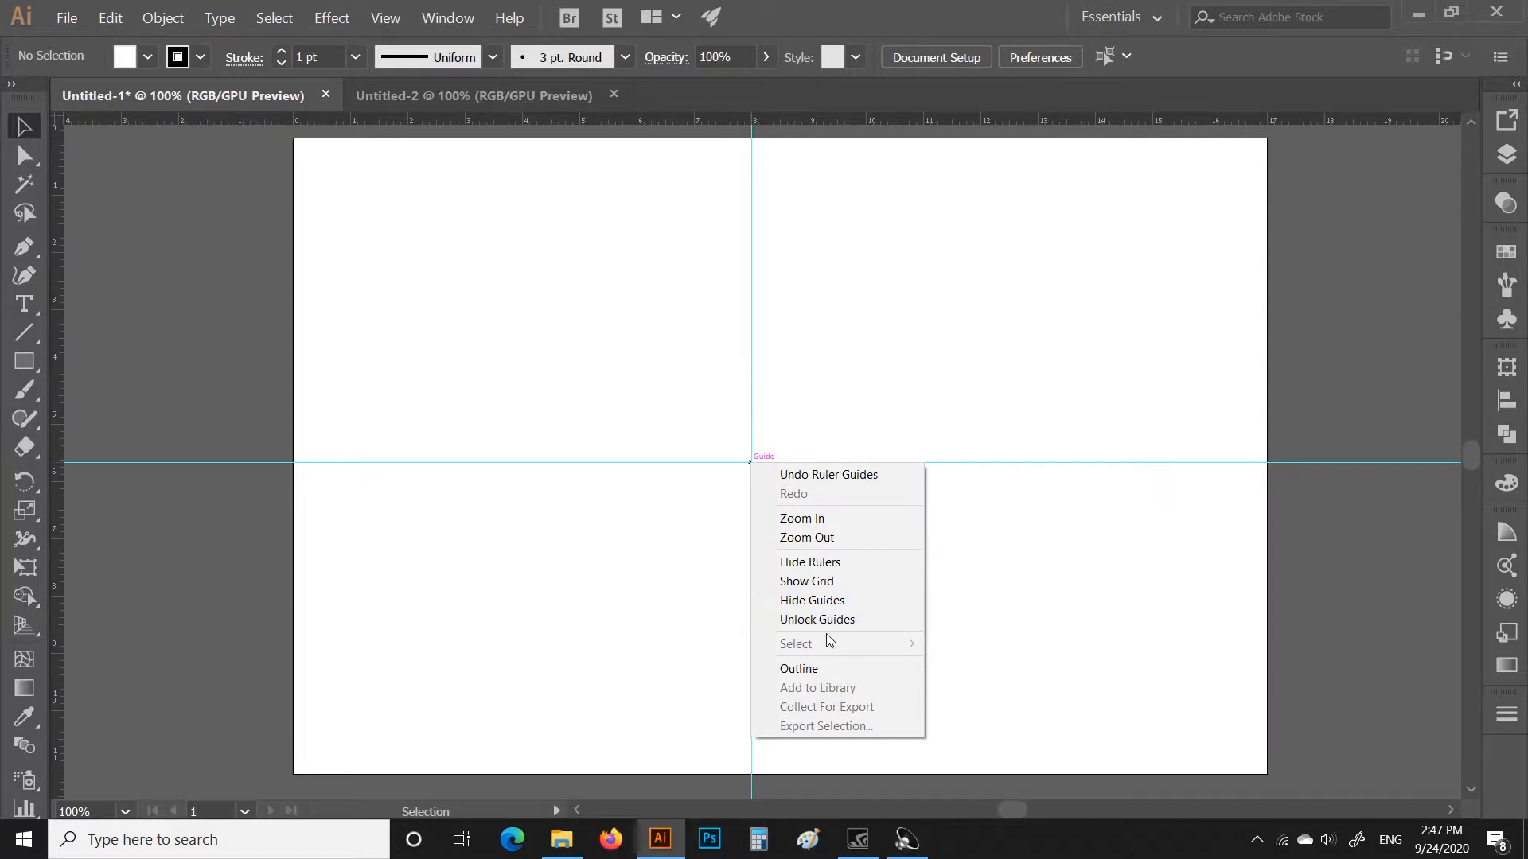
{"action": "left_click", "coordinate": [757, 619]}
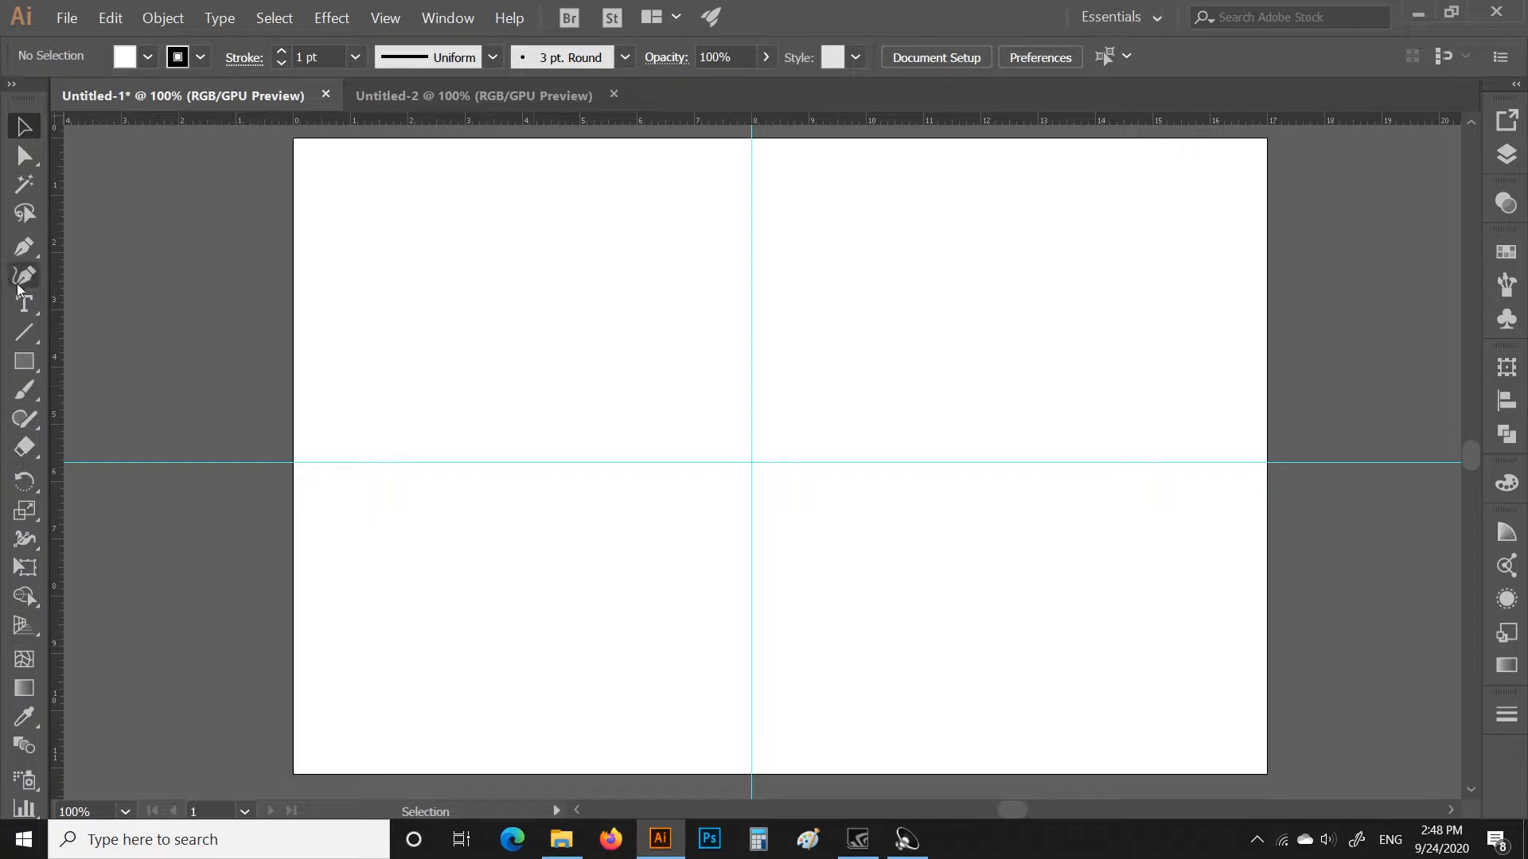
Draw the half outline's straight segments with the Pen tool, from the vertical guide out to the horizontal guide and back, stopping short of the vertical guide
{"action": "left_click", "coordinate": [25, 247]}
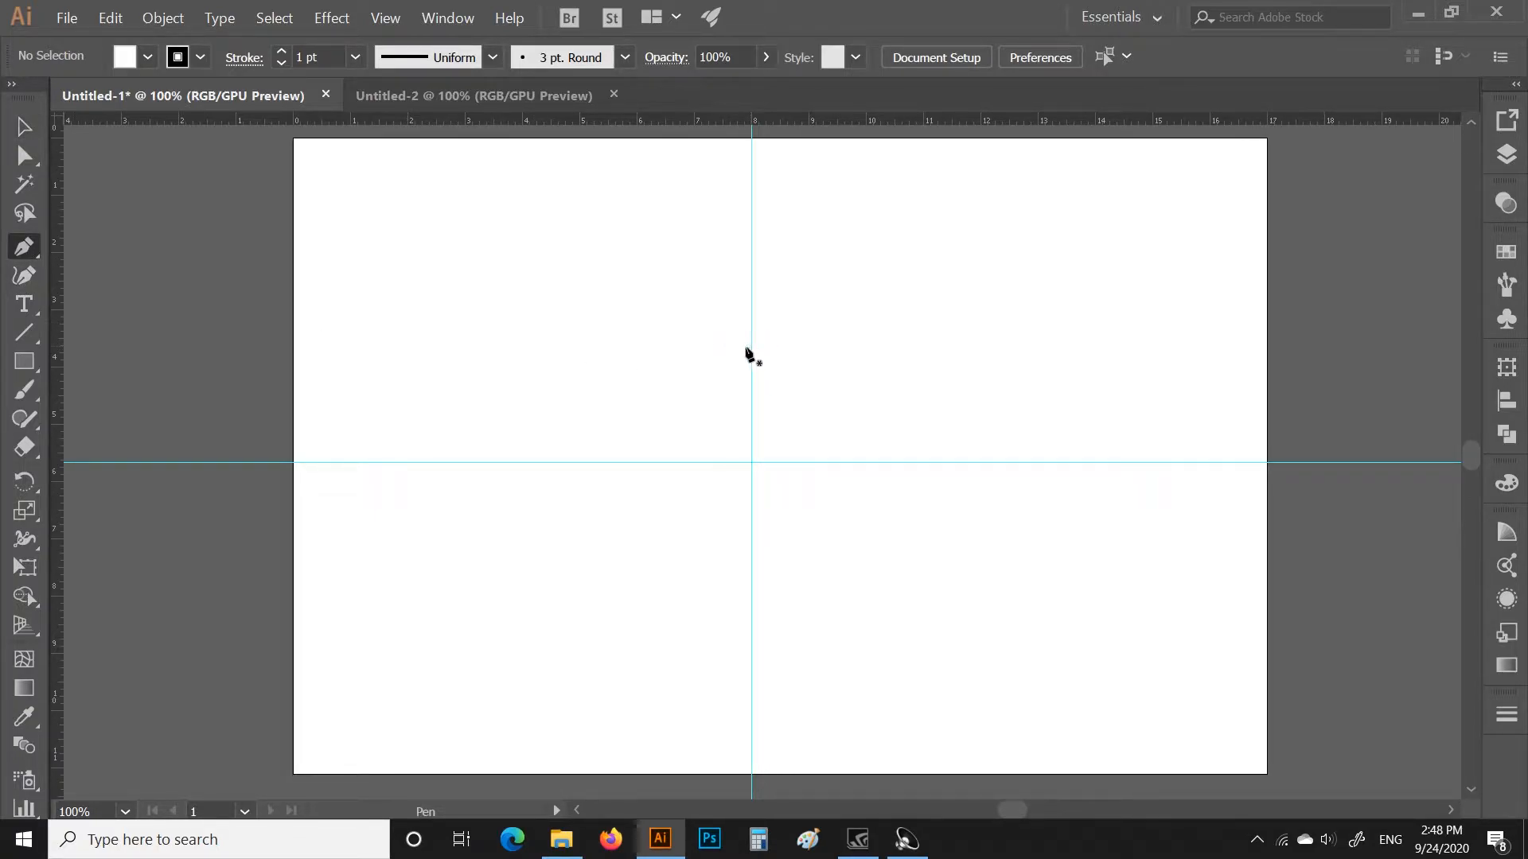
{"action": "left_click", "coordinate": [26, 366]}
{"action": "left_click", "coordinate": [750, 377]}
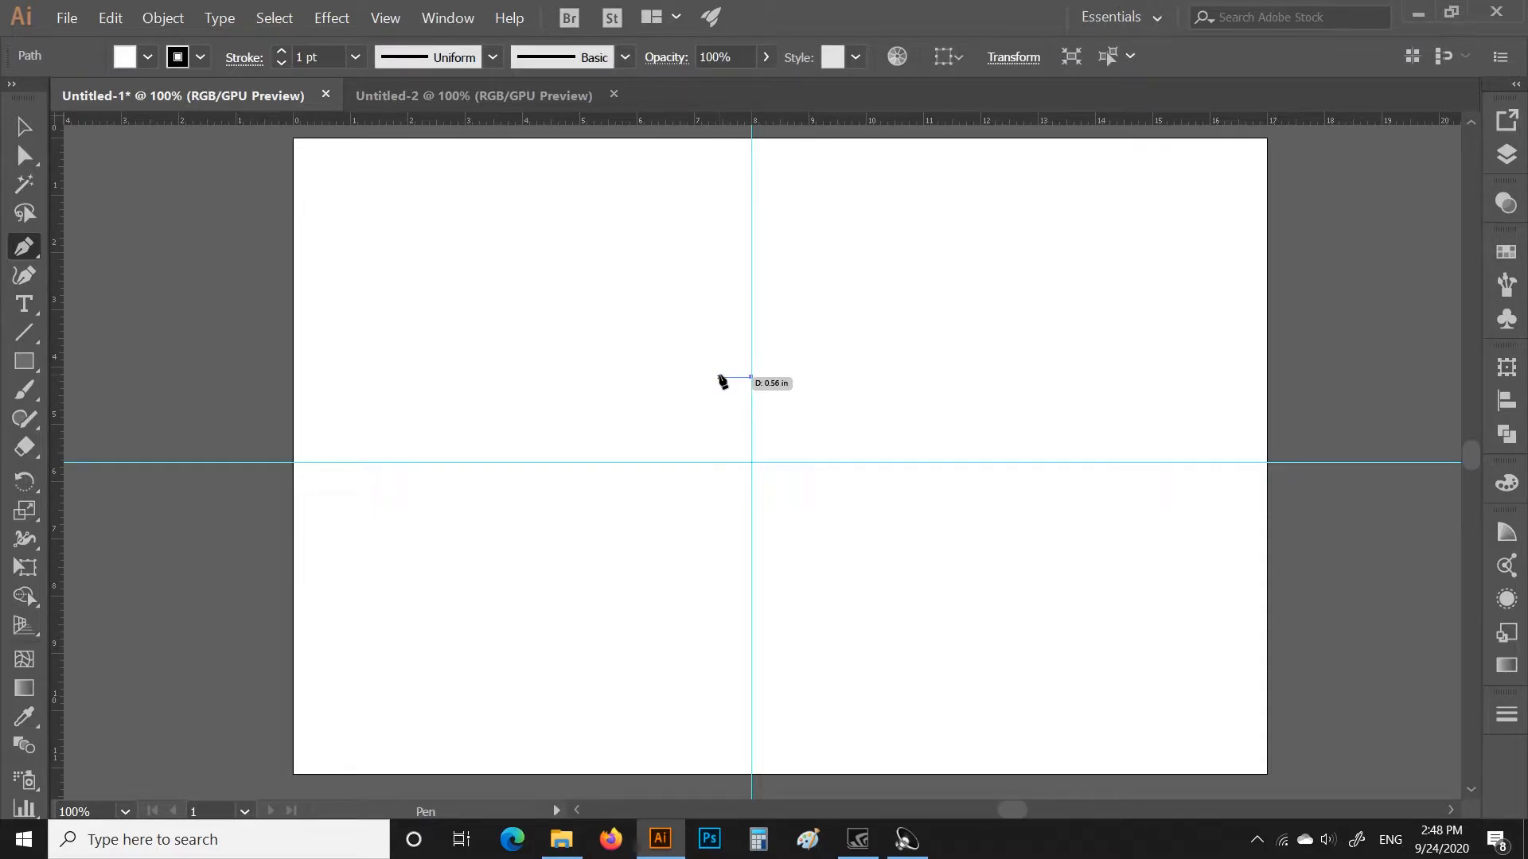
{"action": "left_click", "coordinate": [719, 378]}
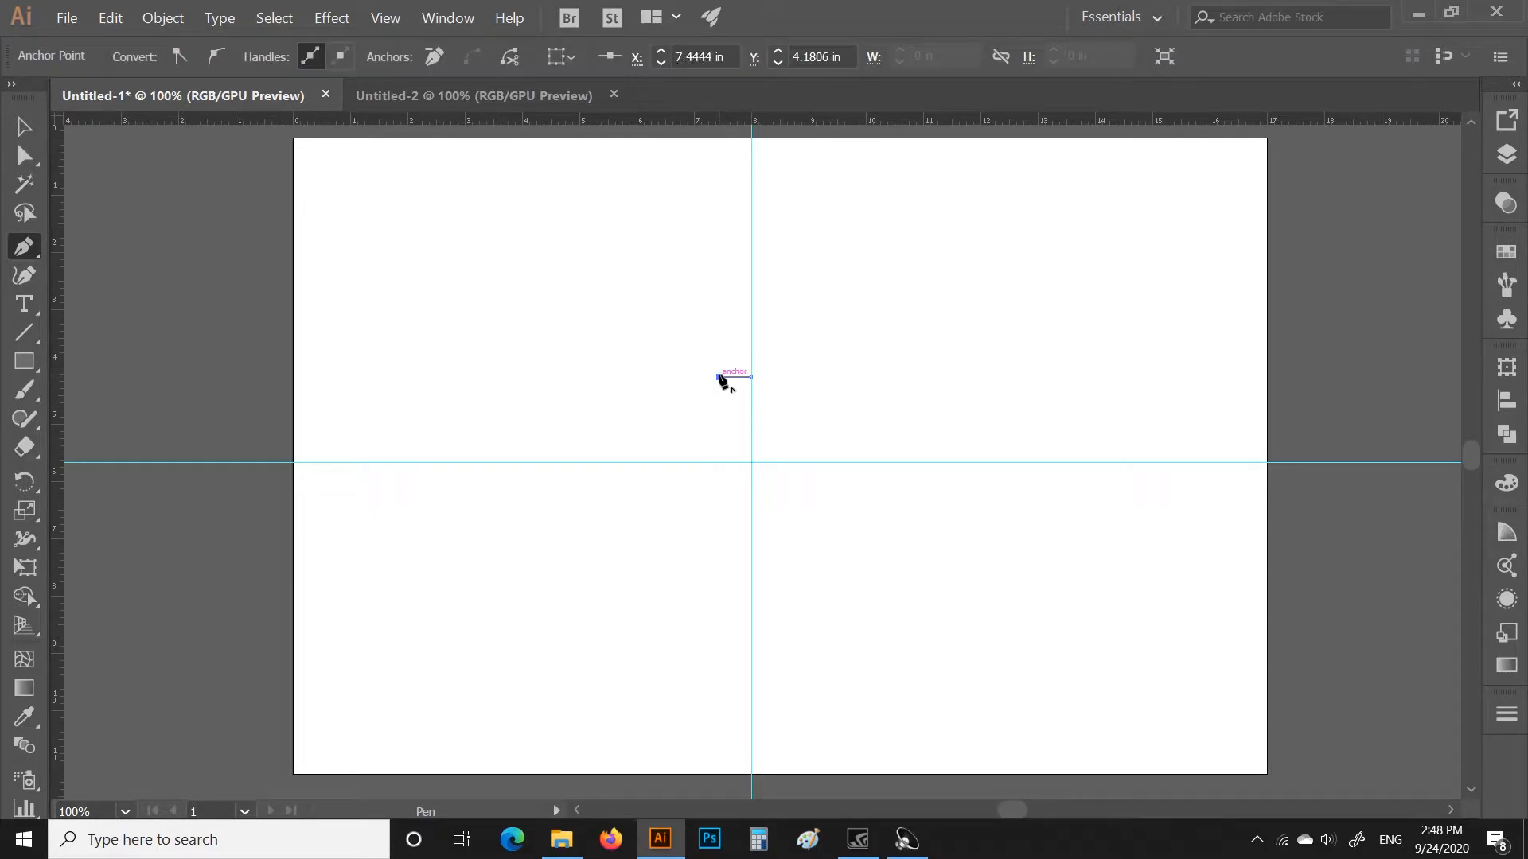
{"action": "left_click", "coordinate": [666, 461]}
{"action": "left_click", "coordinate": [714, 474]}
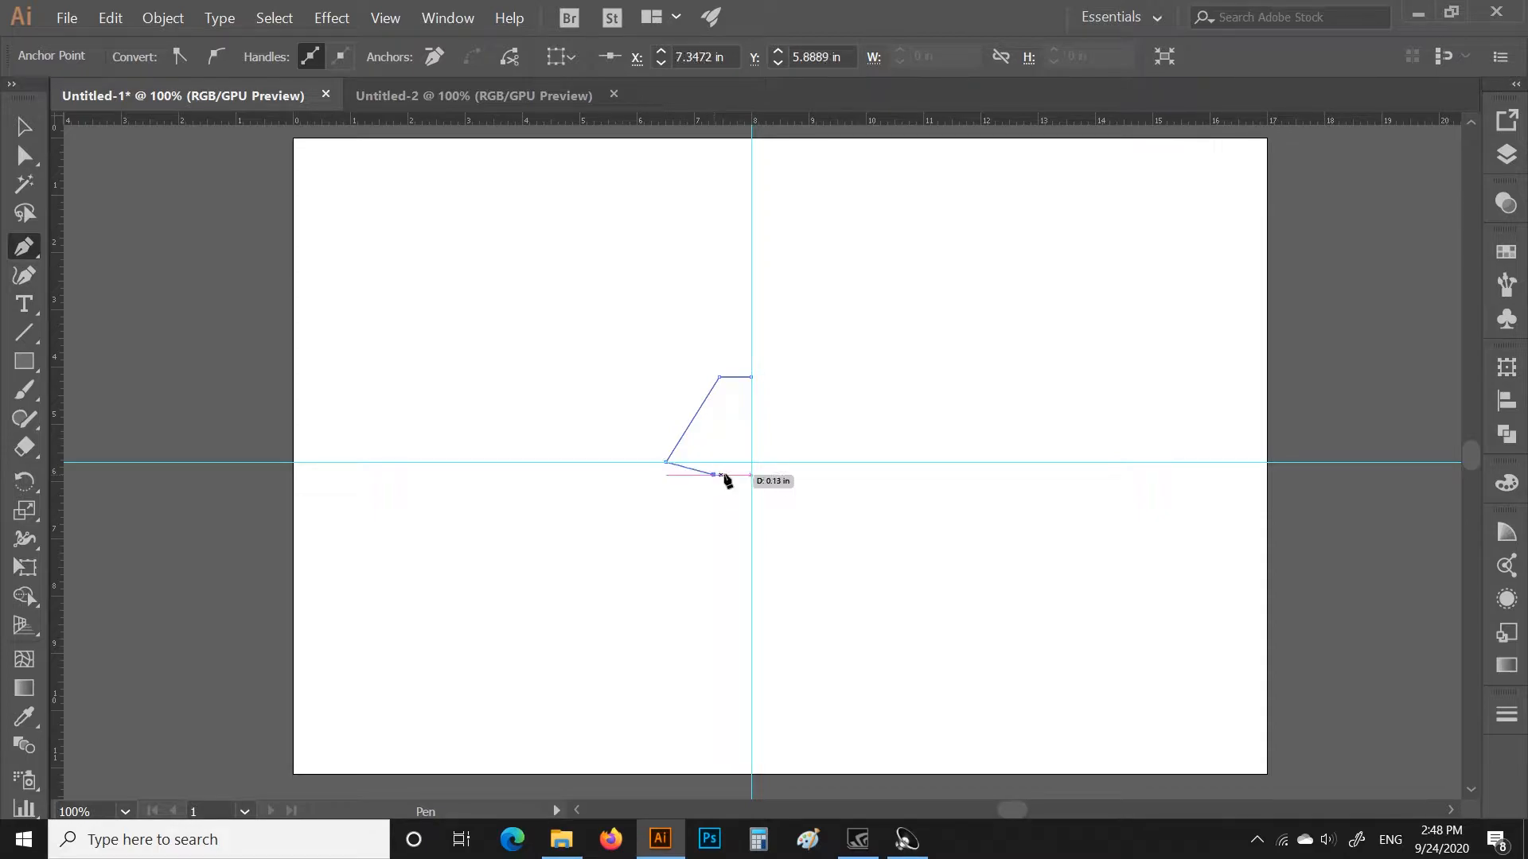
{"action": "left_click", "coordinate": [751, 475]}
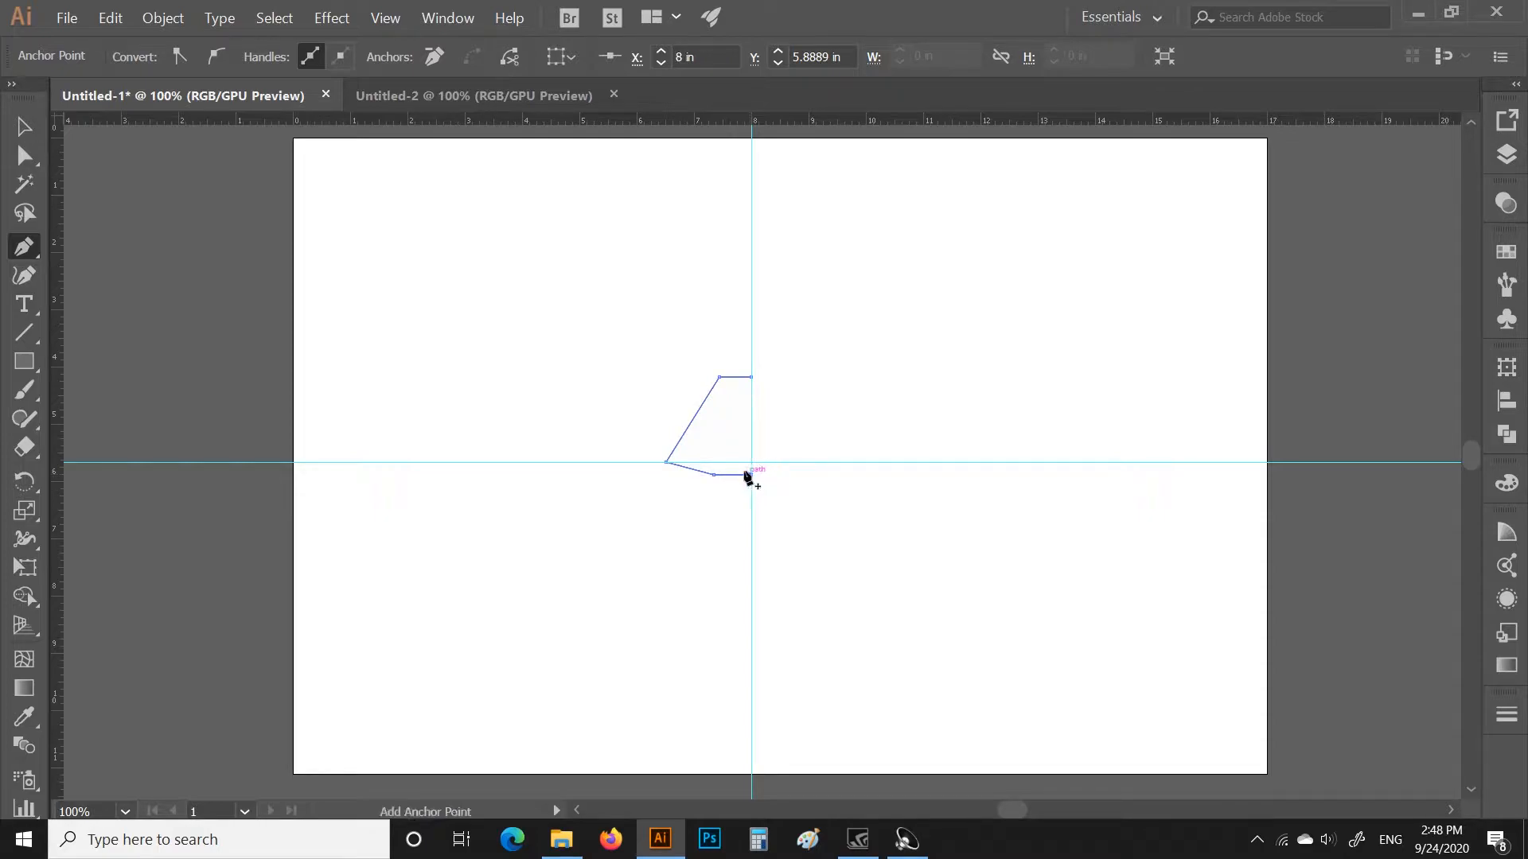
{"action": "key", "text": "ctrl+z"}
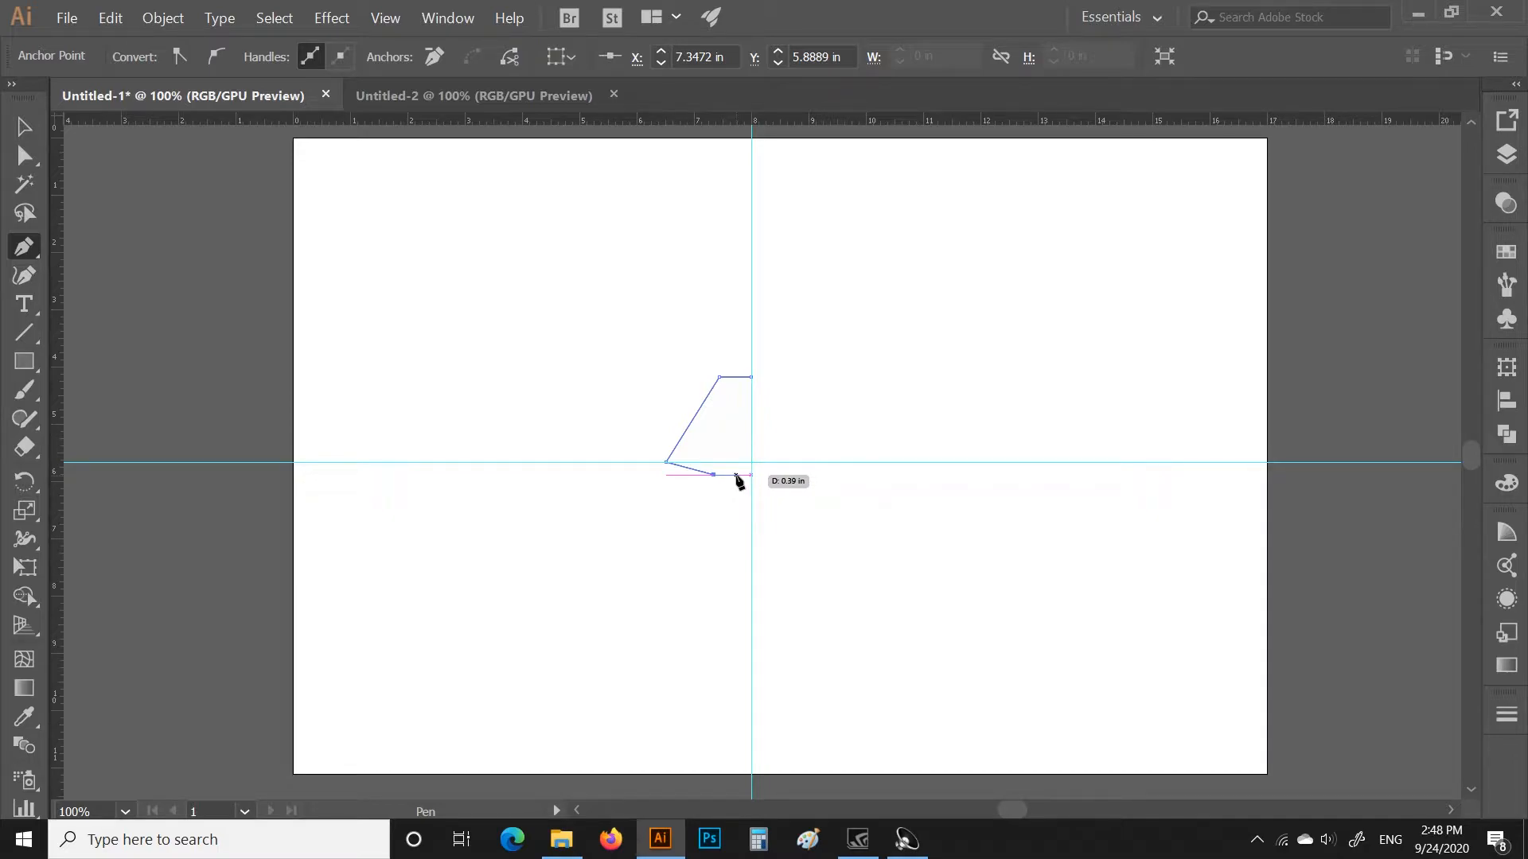
{"action": "left_click", "coordinate": [736, 475]}
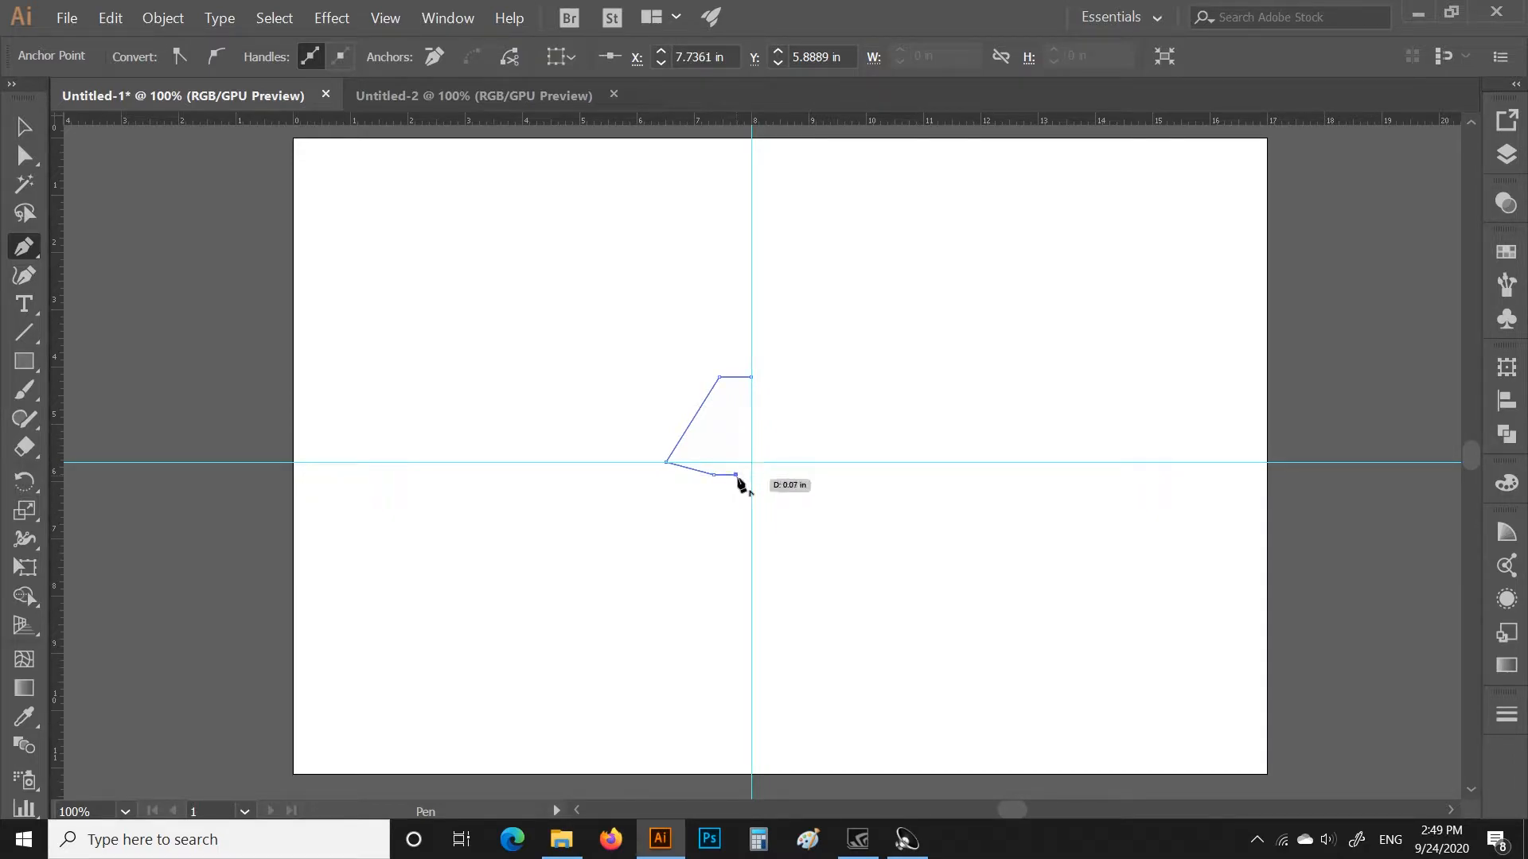
Add a short curved neck segment below the outline's last point, ending in a corner anchor
{"action": "scroll", "coordinate": [742, 478], "scroll_direction": "up", "scroll_amount": 1}
{"action": "scroll", "coordinate": [743, 478], "scroll_direction": "down", "scroll_amount": 2}
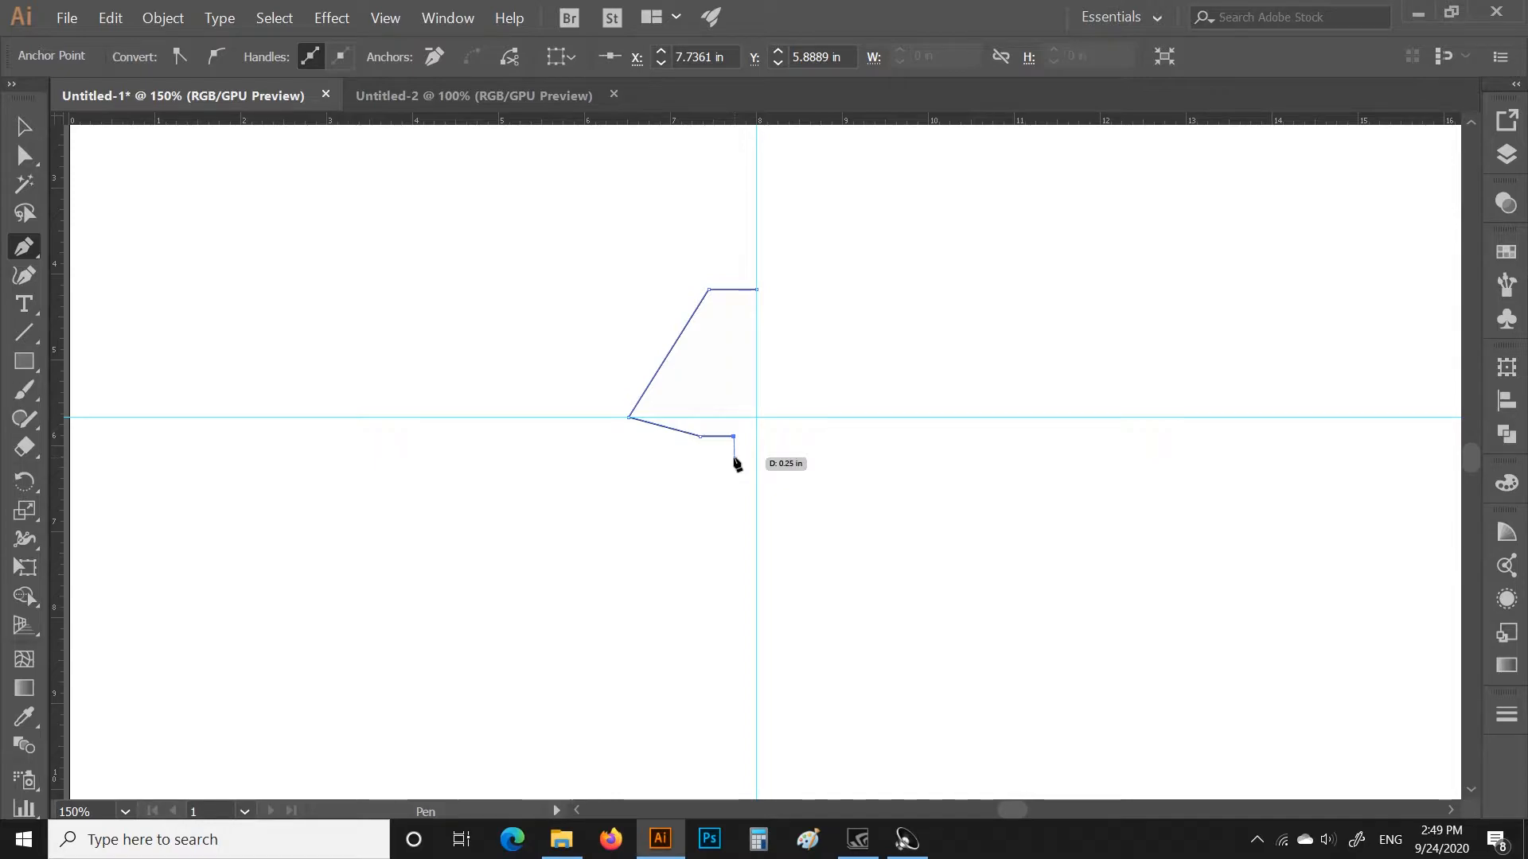
{"action": "left_click", "coordinate": [734, 459], "text": "ctrl"}
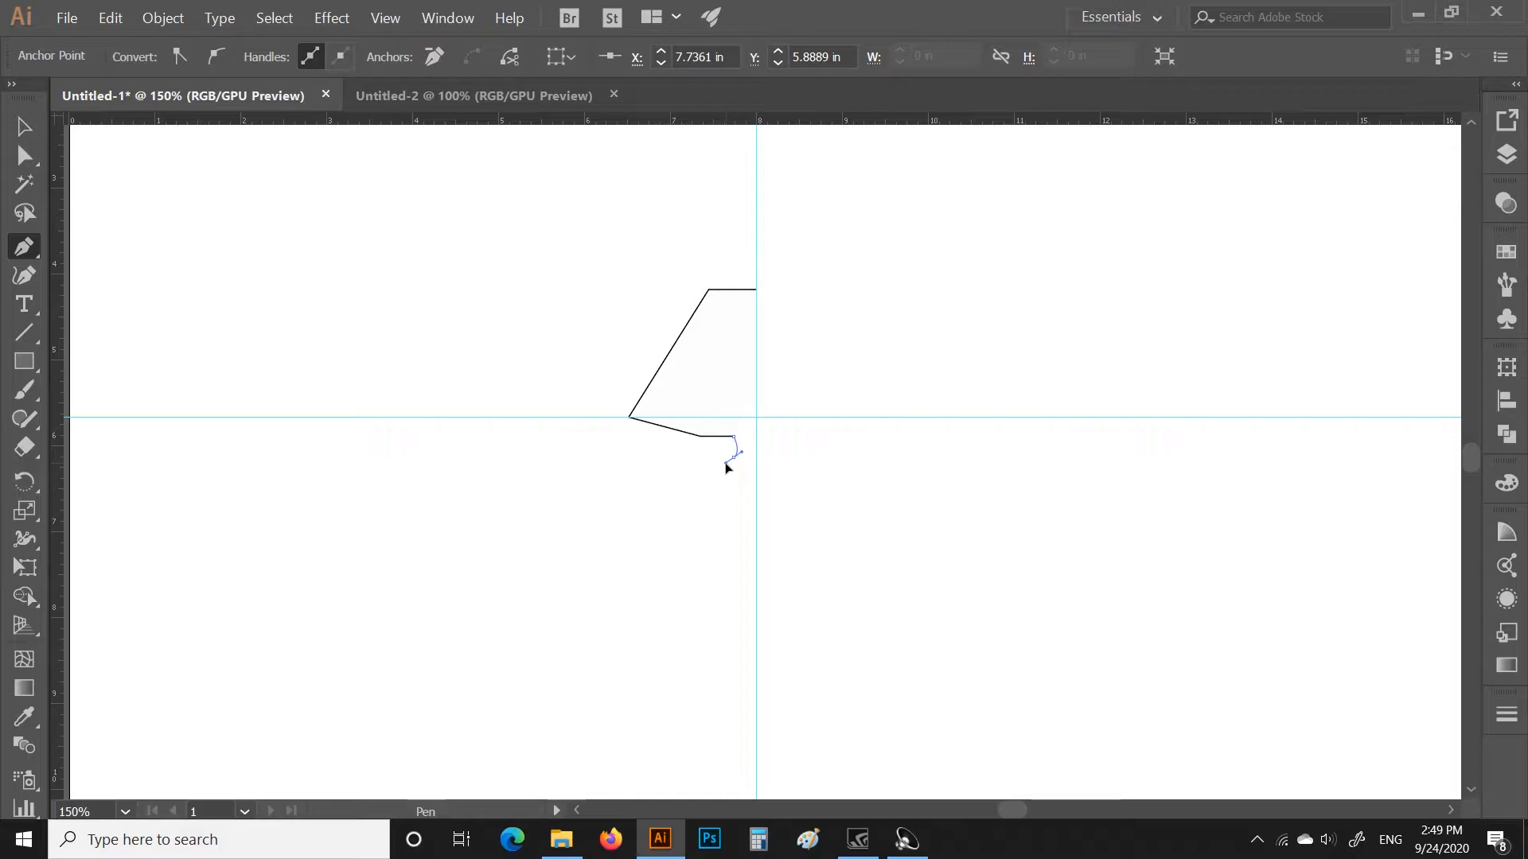
{"action": "left_click", "coordinate": [733, 459]}
{"action": "left_click", "coordinate": [734, 459]}
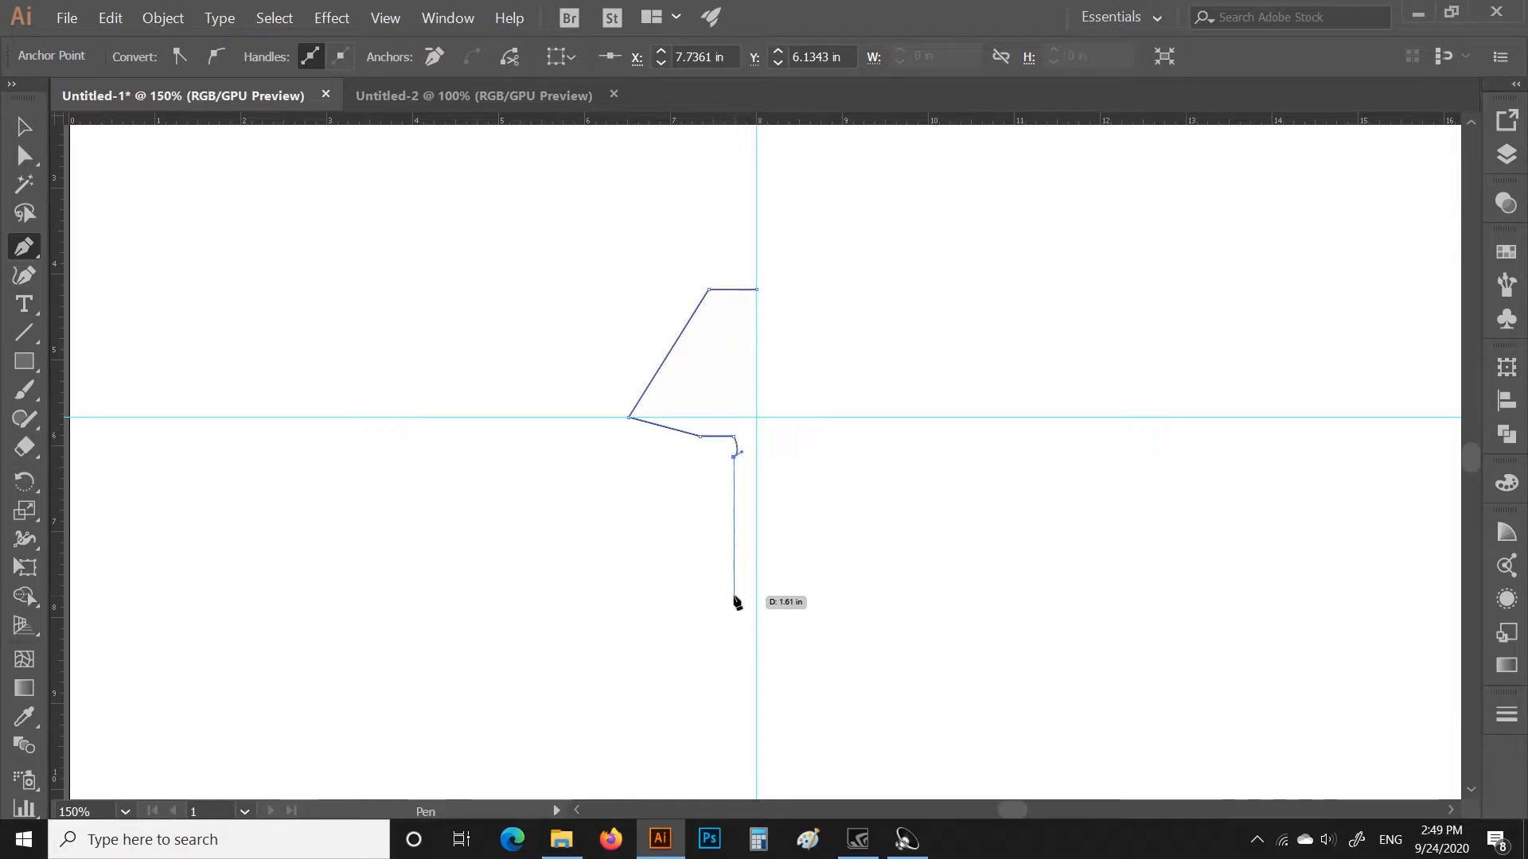
Continue the path with a large outward-bulging curve below the neck and finish with a horizontal segment to the vertical guide
{"action": "left_click_drag", "start_coordinate": [734, 597], "coordinate": [828, 666]}
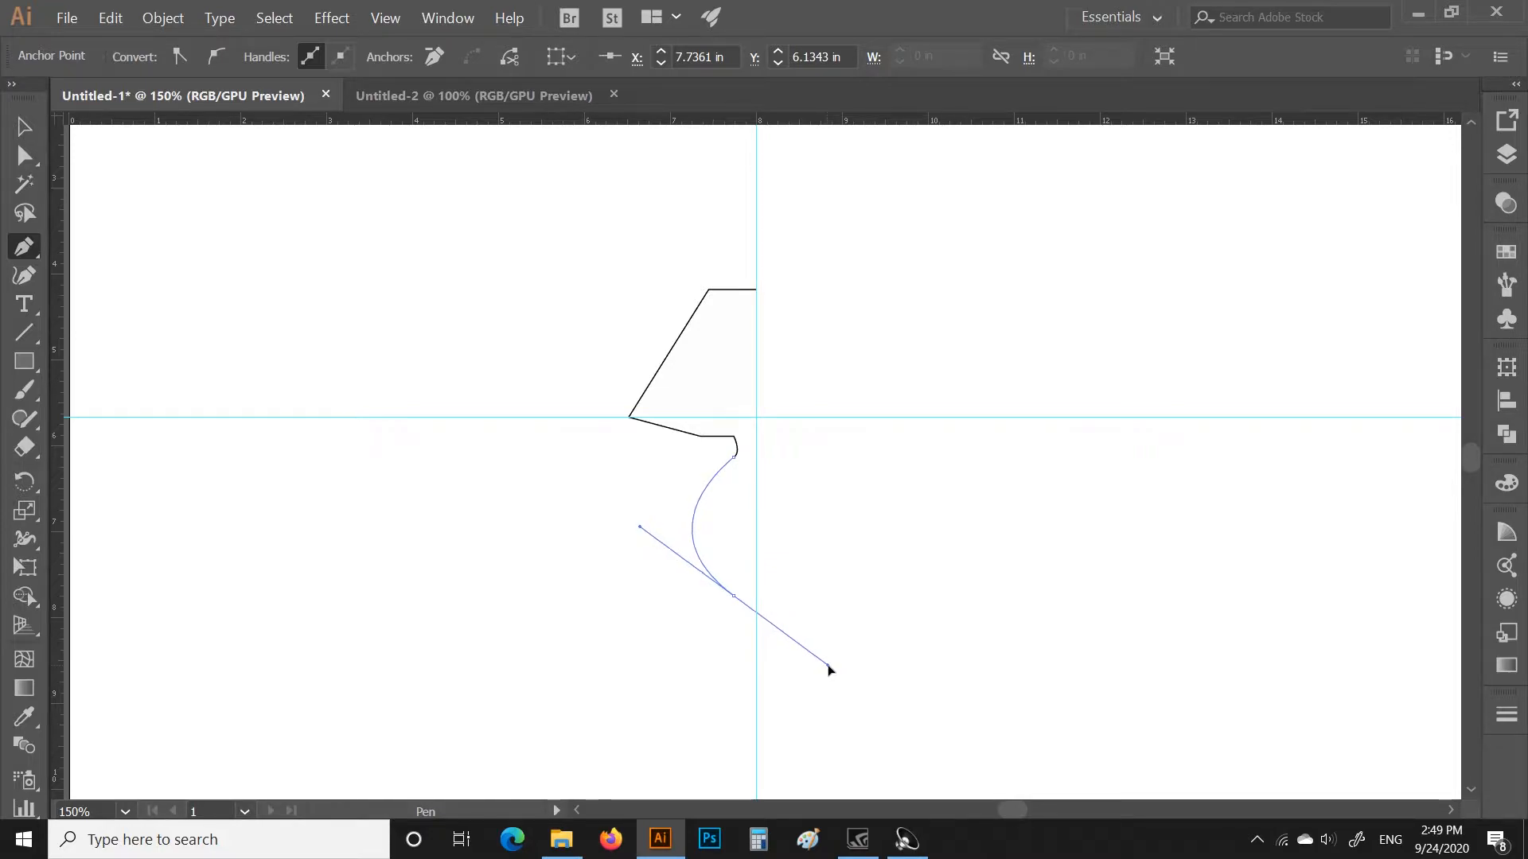
{"action": "left_click", "coordinate": [733, 596]}
{"action": "scroll", "coordinate": [743, 604], "scroll_direction": "up", "scroll_amount": 4}
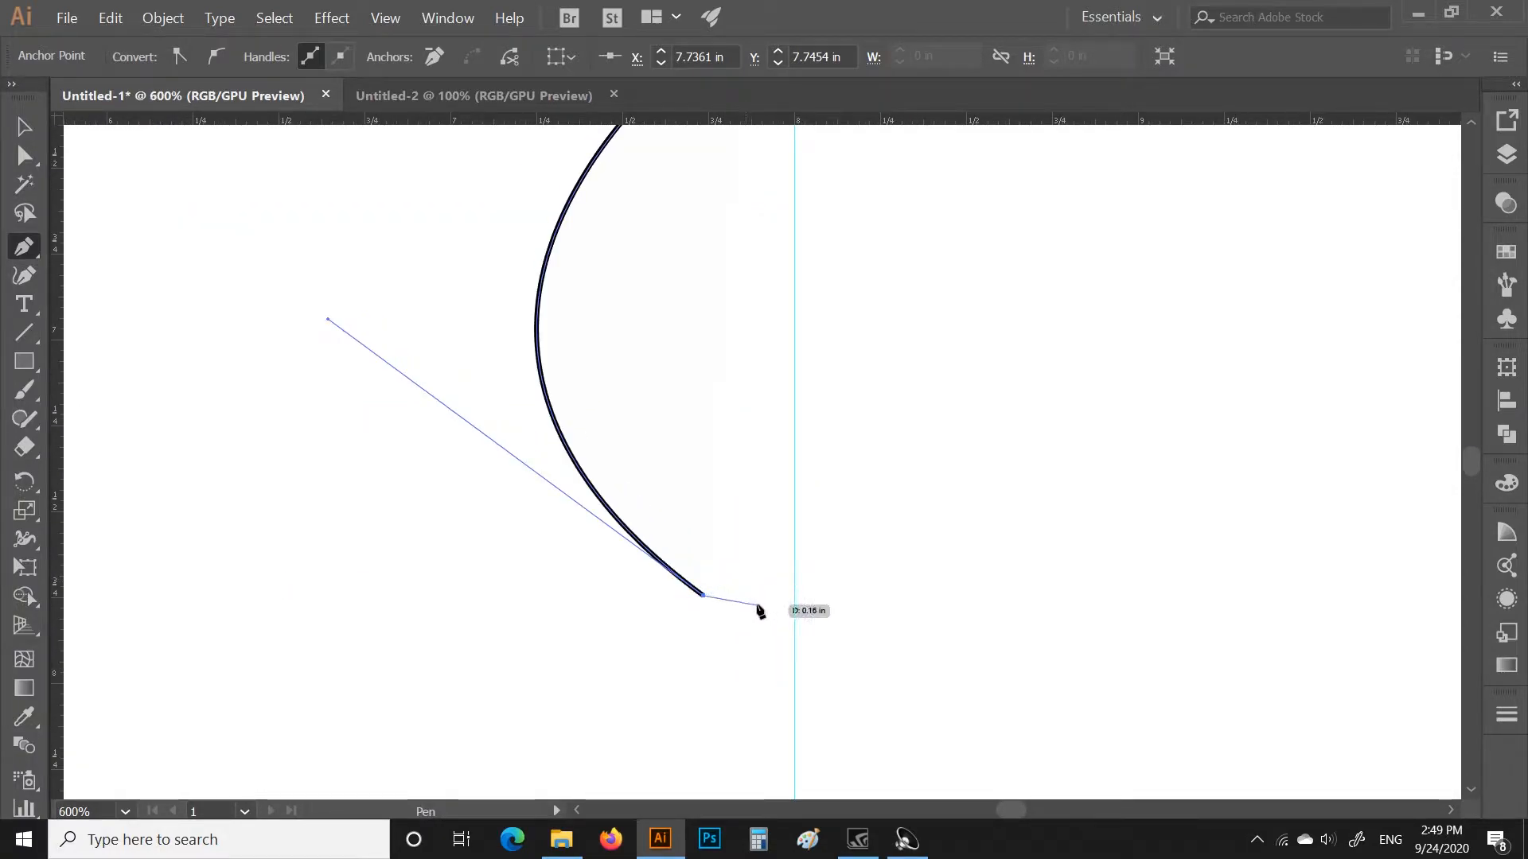
{"action": "scroll", "coordinate": [760, 621], "scroll_direction": "up", "scroll_amount": 1}
{"action": "scroll", "coordinate": [764, 624], "scroll_direction": "up", "scroll_amount": 1}
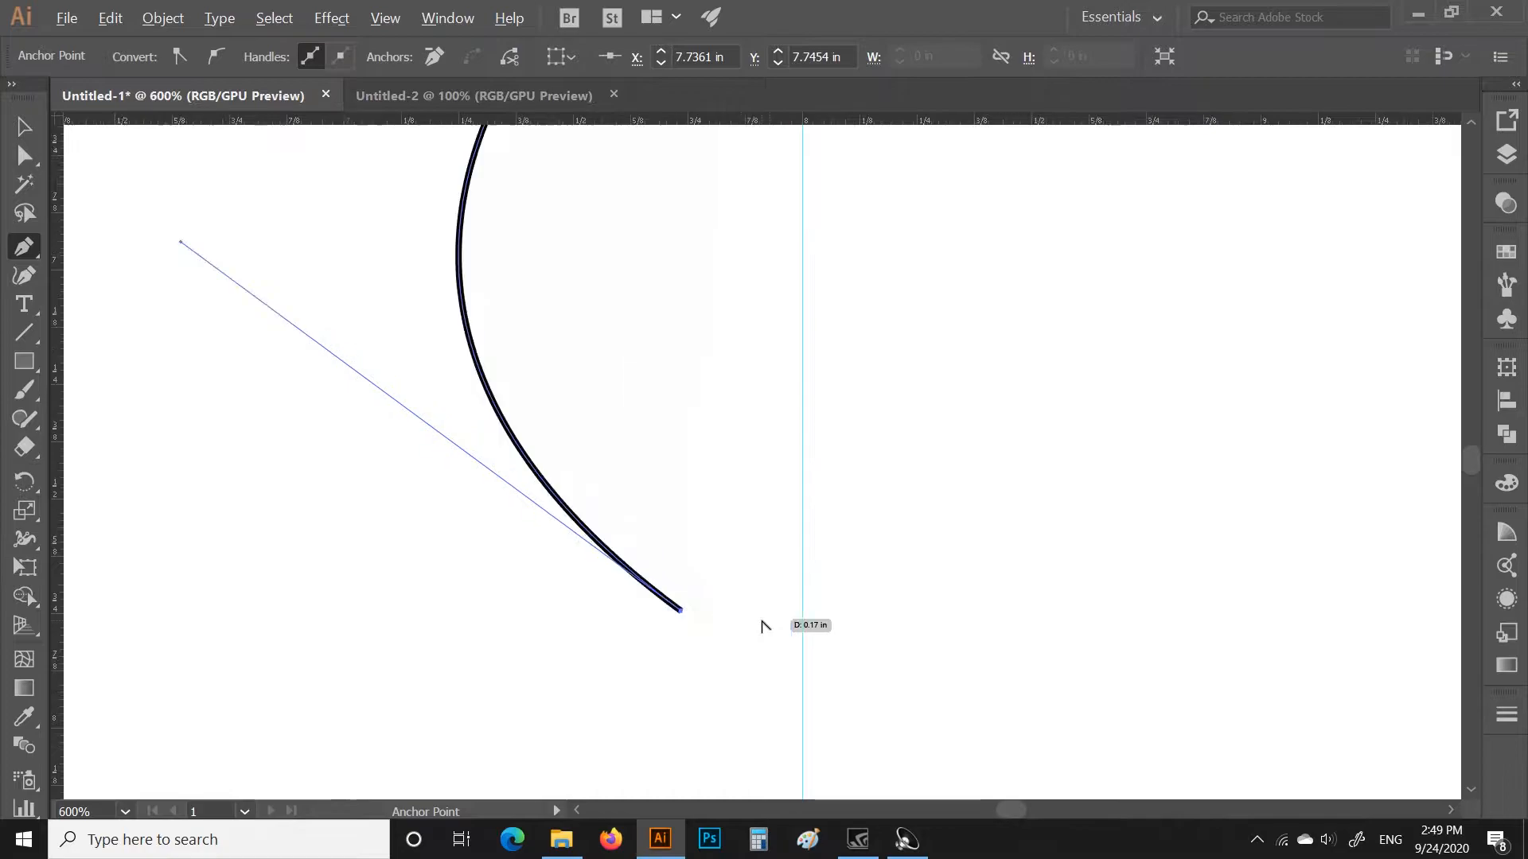
{"action": "left_click", "coordinate": [802, 611]}
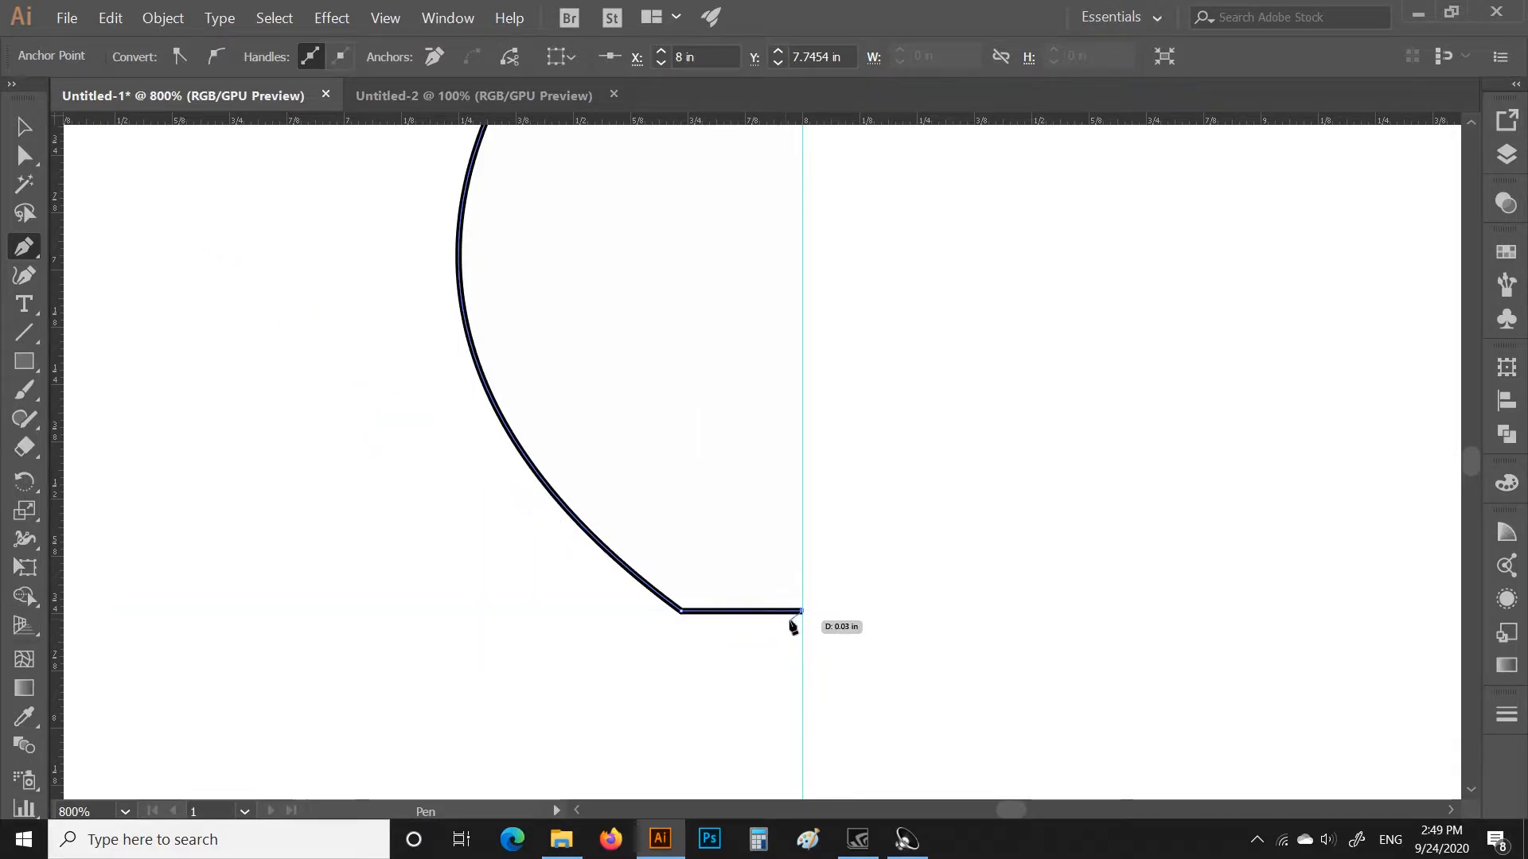
{"action": "scroll", "coordinate": [793, 626], "scroll_direction": "down", "scroll_amount": 3}
{"action": "scroll", "coordinate": [793, 623], "scroll_direction": "down", "scroll_amount": 1}
{"action": "scroll", "coordinate": [801, 607], "scroll_direction": "up", "scroll_amount": 1}
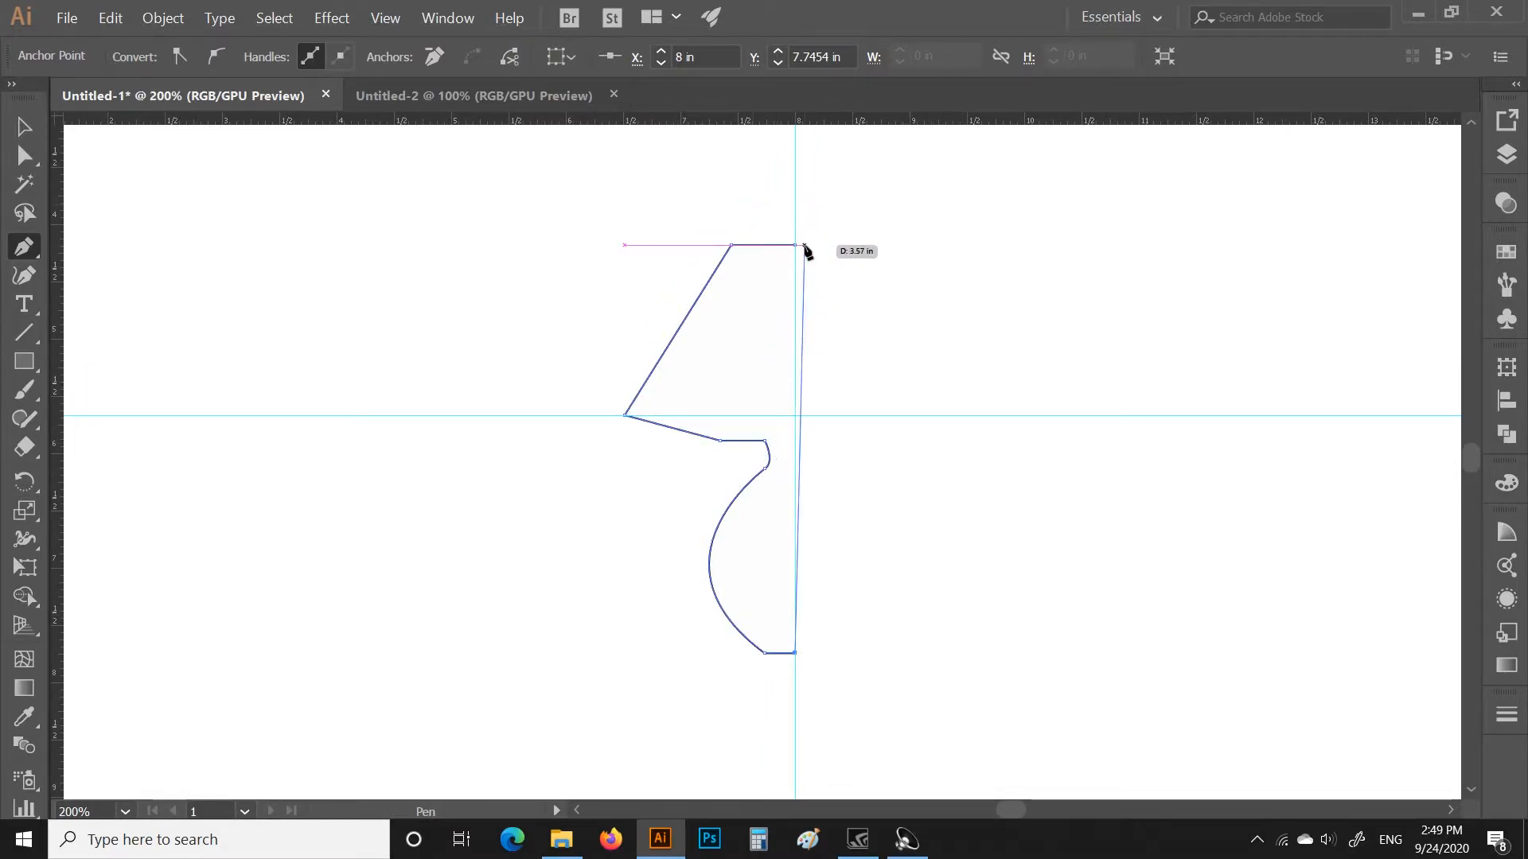
{"action": "left_click_drag", "start_coordinate": [772, 646], "coordinate": [868, 575]}
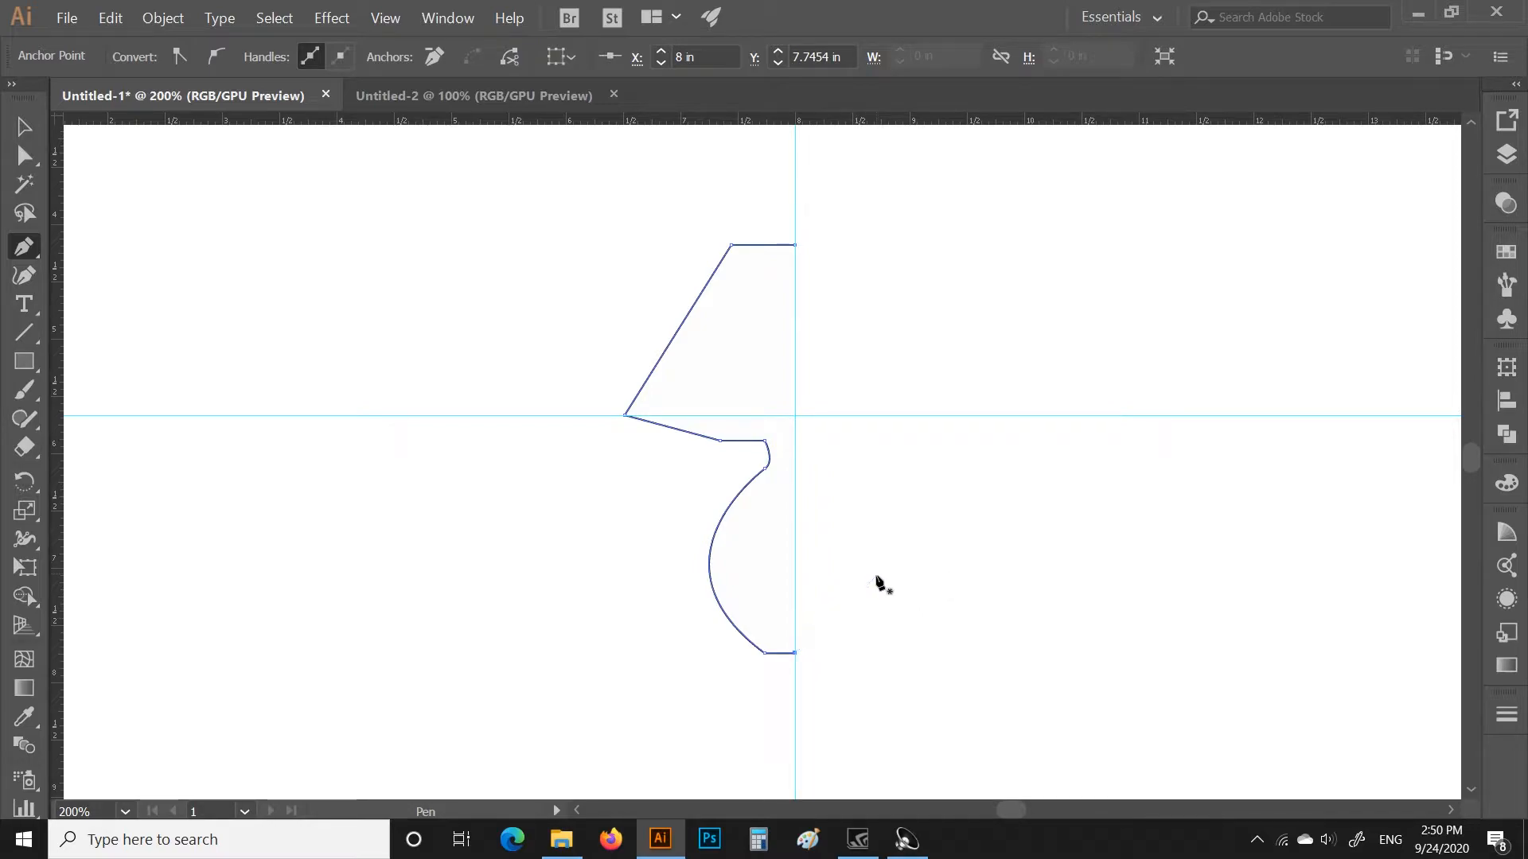
{"action": "left_click", "coordinate": [23, 129]}
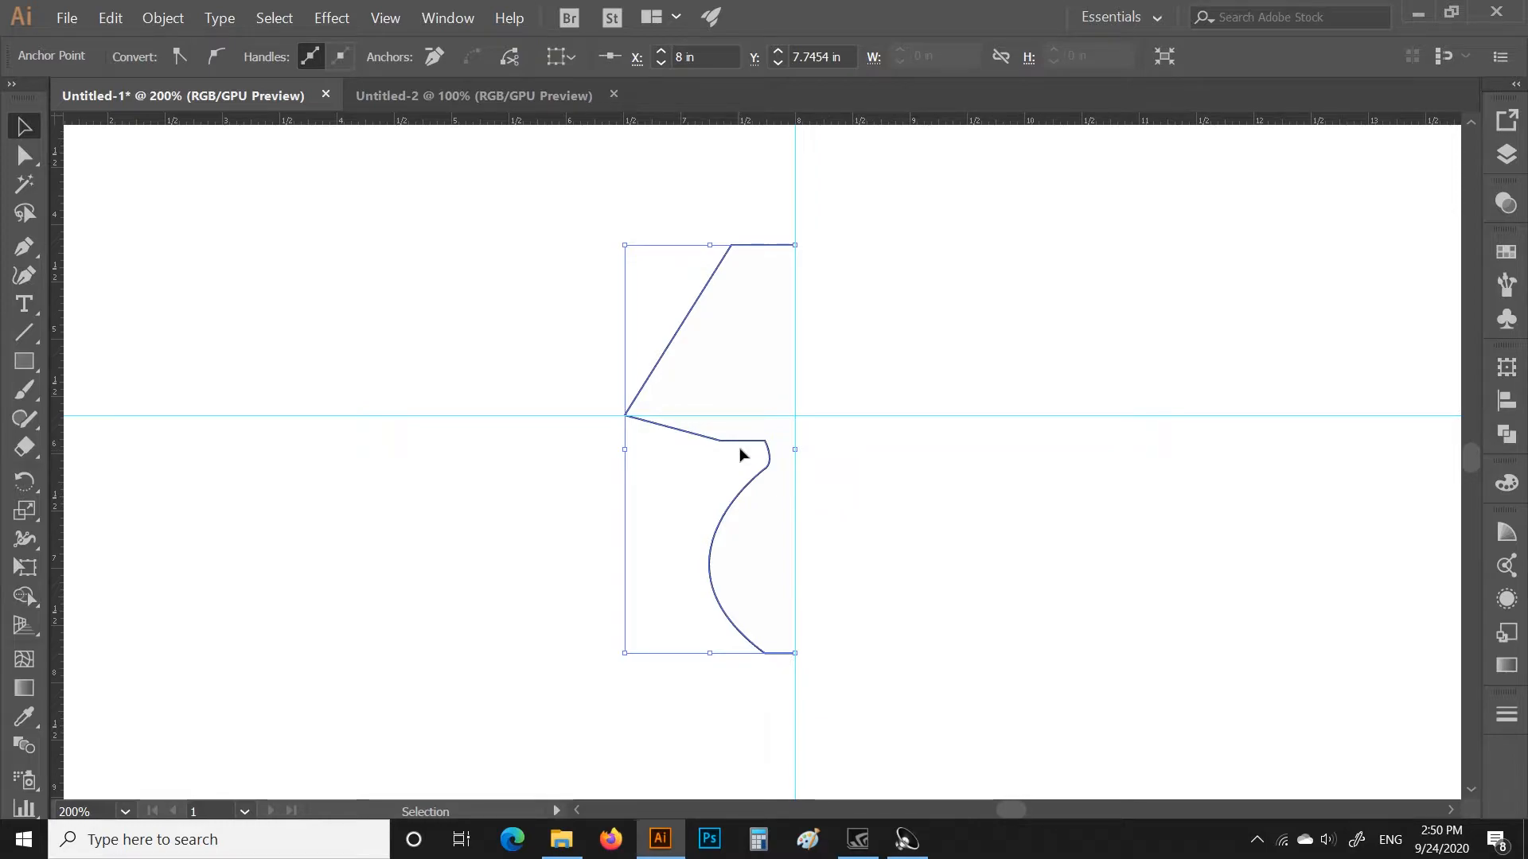
{"action": "scroll", "coordinate": [740, 454], "scroll_direction": "down", "scroll_amount": 1}
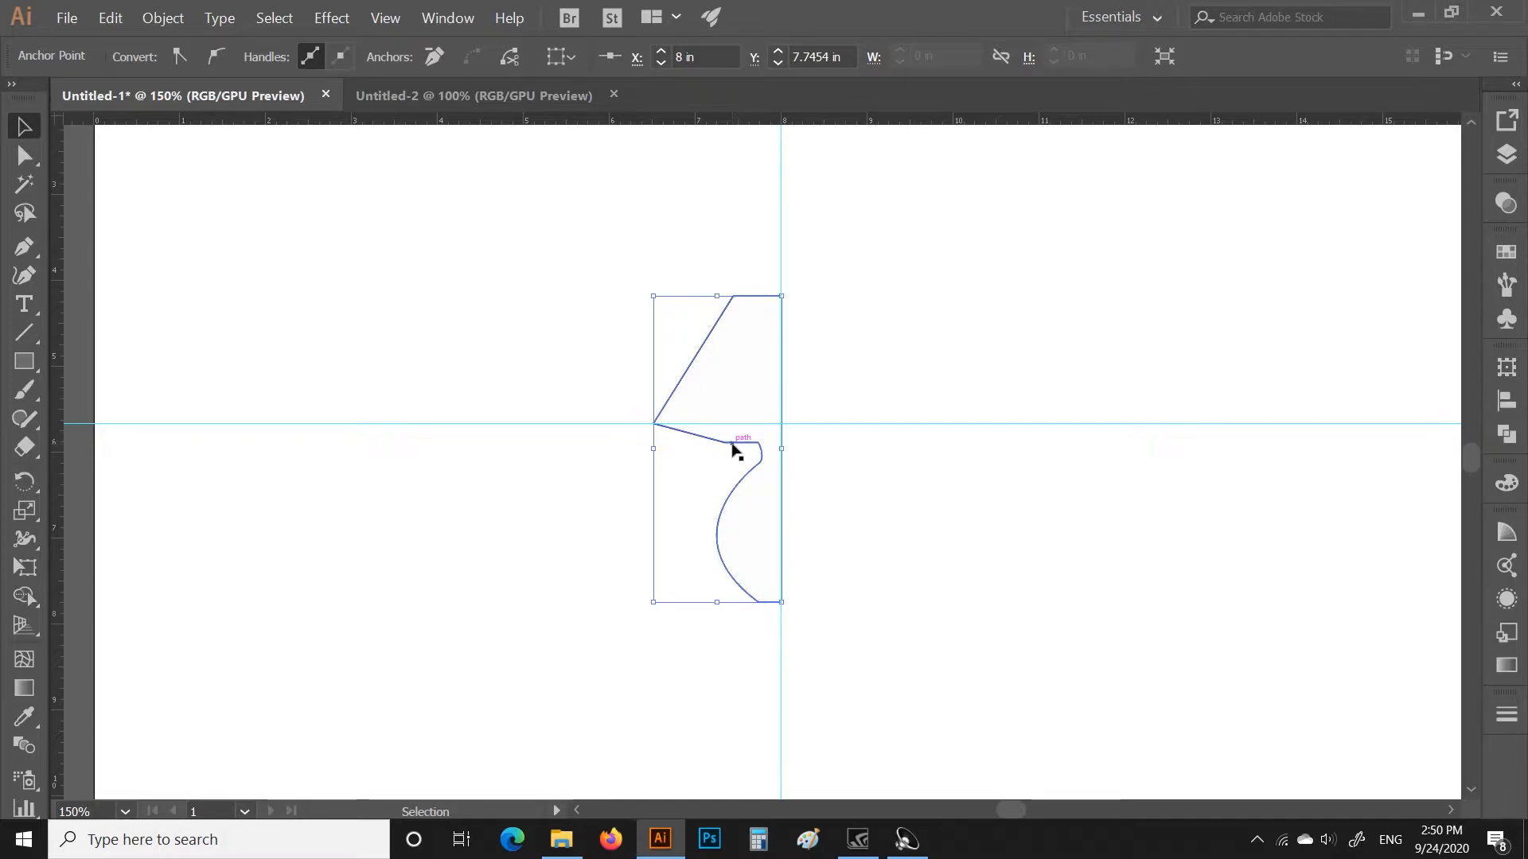
{"action": "left_click_drag", "start_coordinate": [712, 450], "coordinate": [549, 457]}
{"action": "key", "text": "a"}
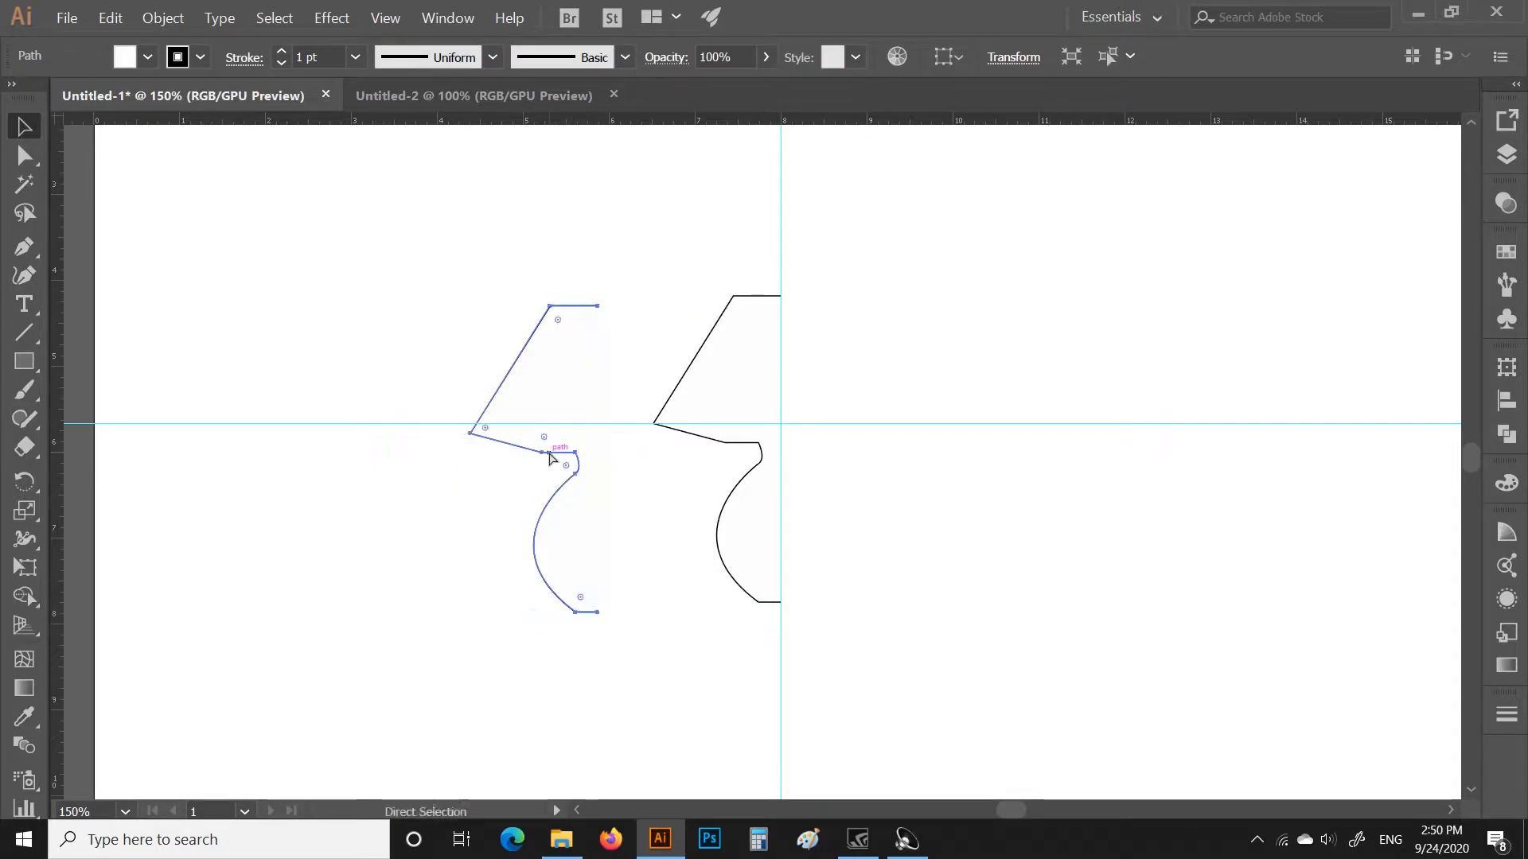
{"action": "key", "text": "ctrl+z"}
{"action": "key", "text": "v"}
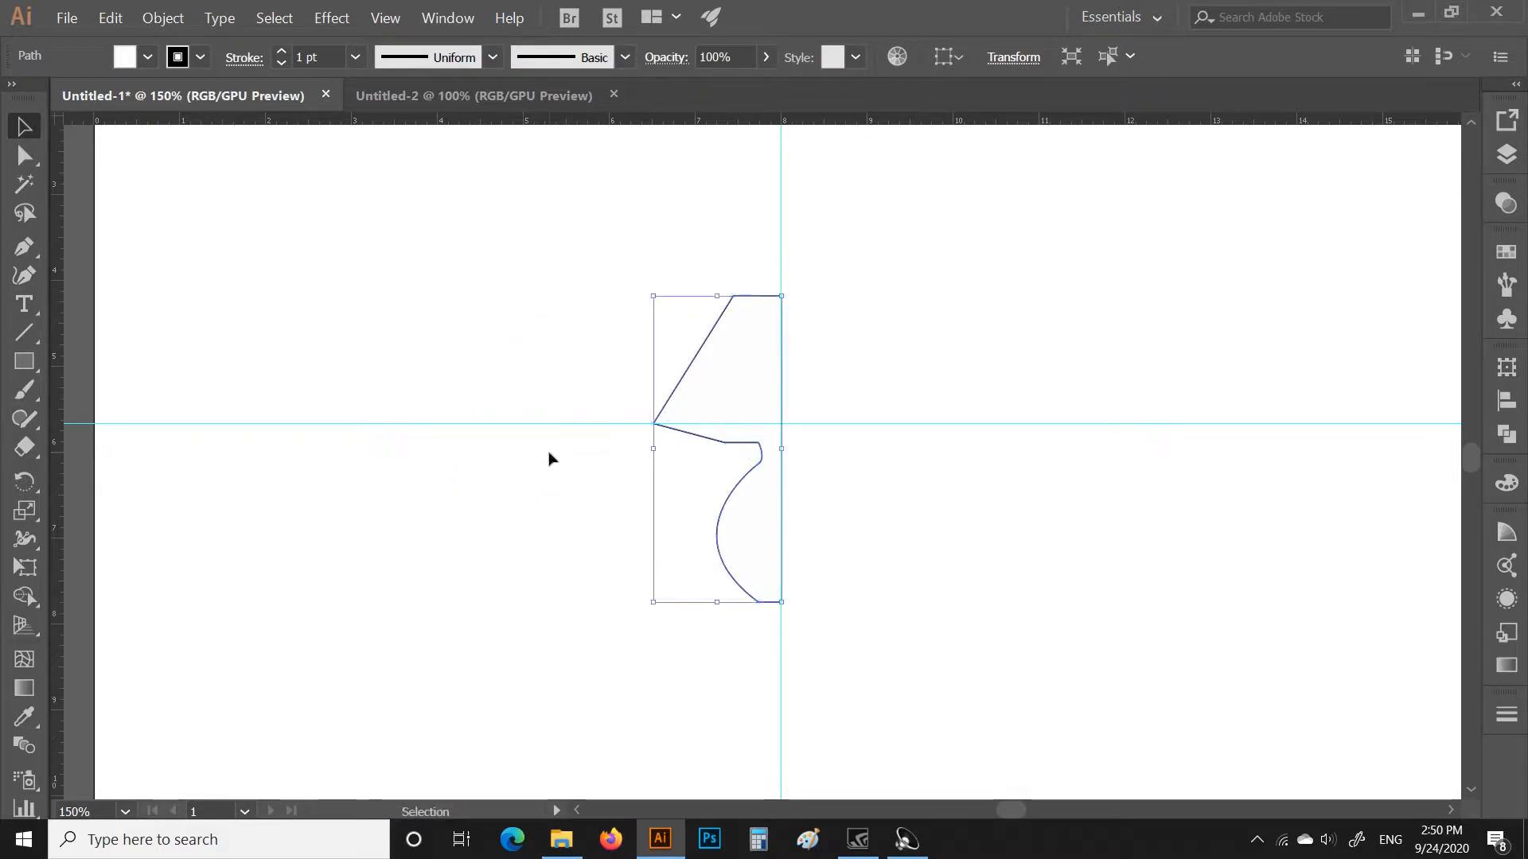
Create a reflected copy of the half outline across the vertical axis and deselect it
{"action": "right_click", "coordinate": [736, 444]}
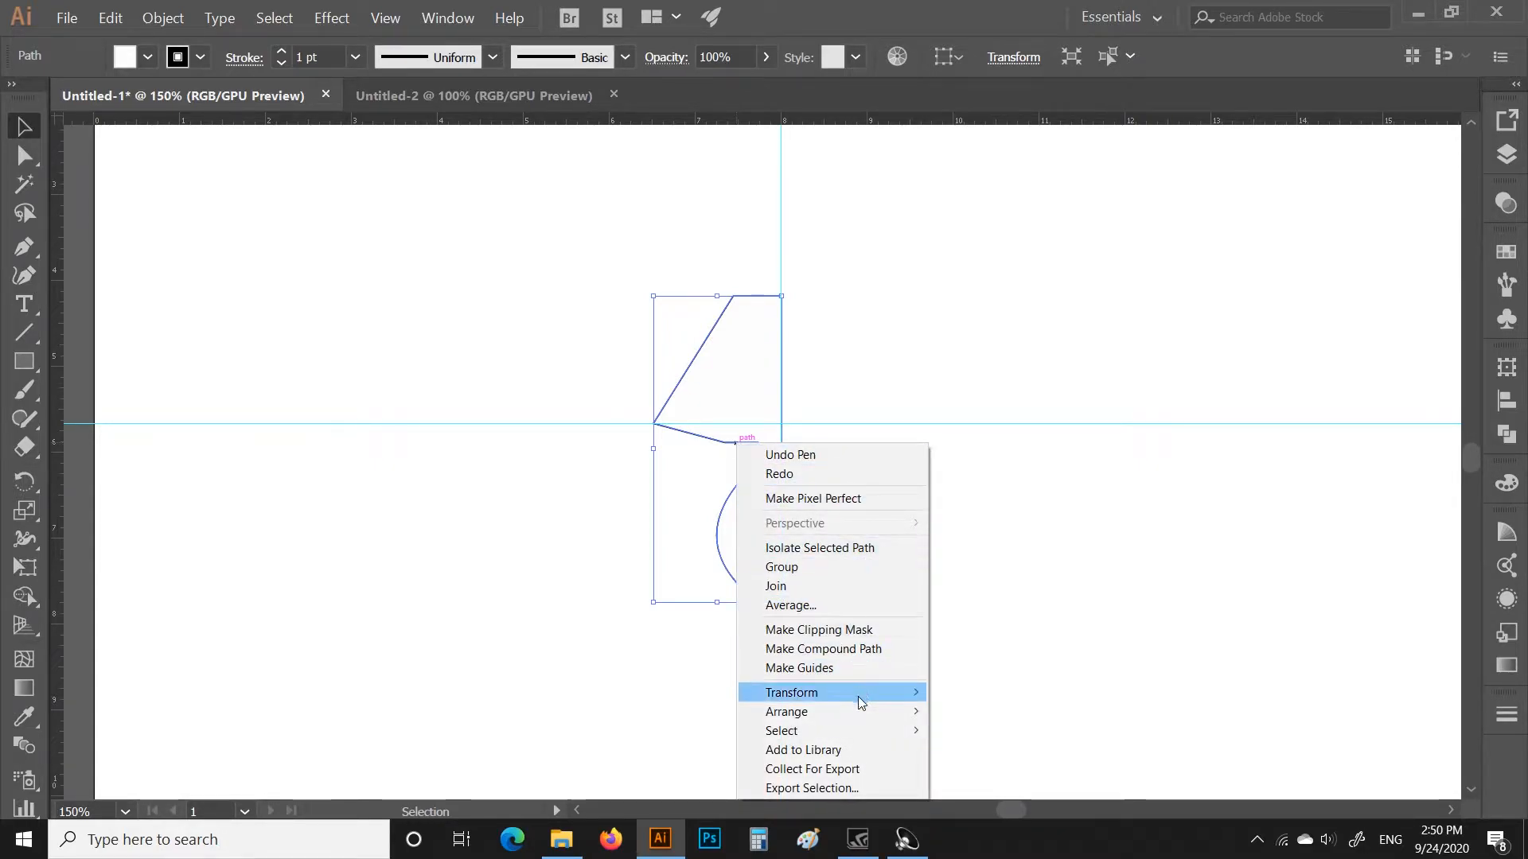
{"action": "mouse_move", "coordinate": [858, 696]}
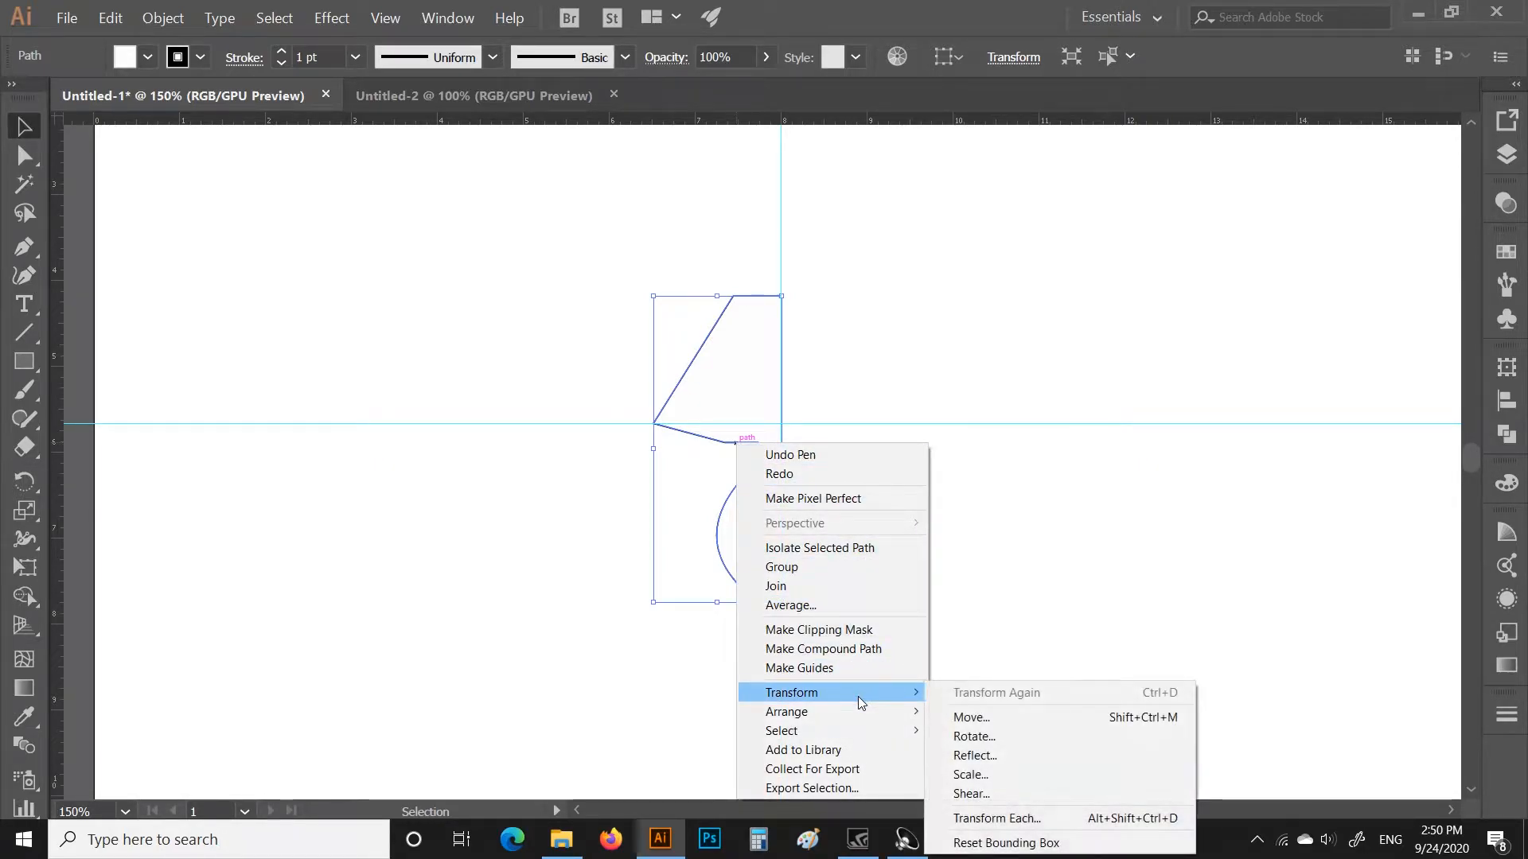
{"action": "left_click", "coordinate": [981, 754]}
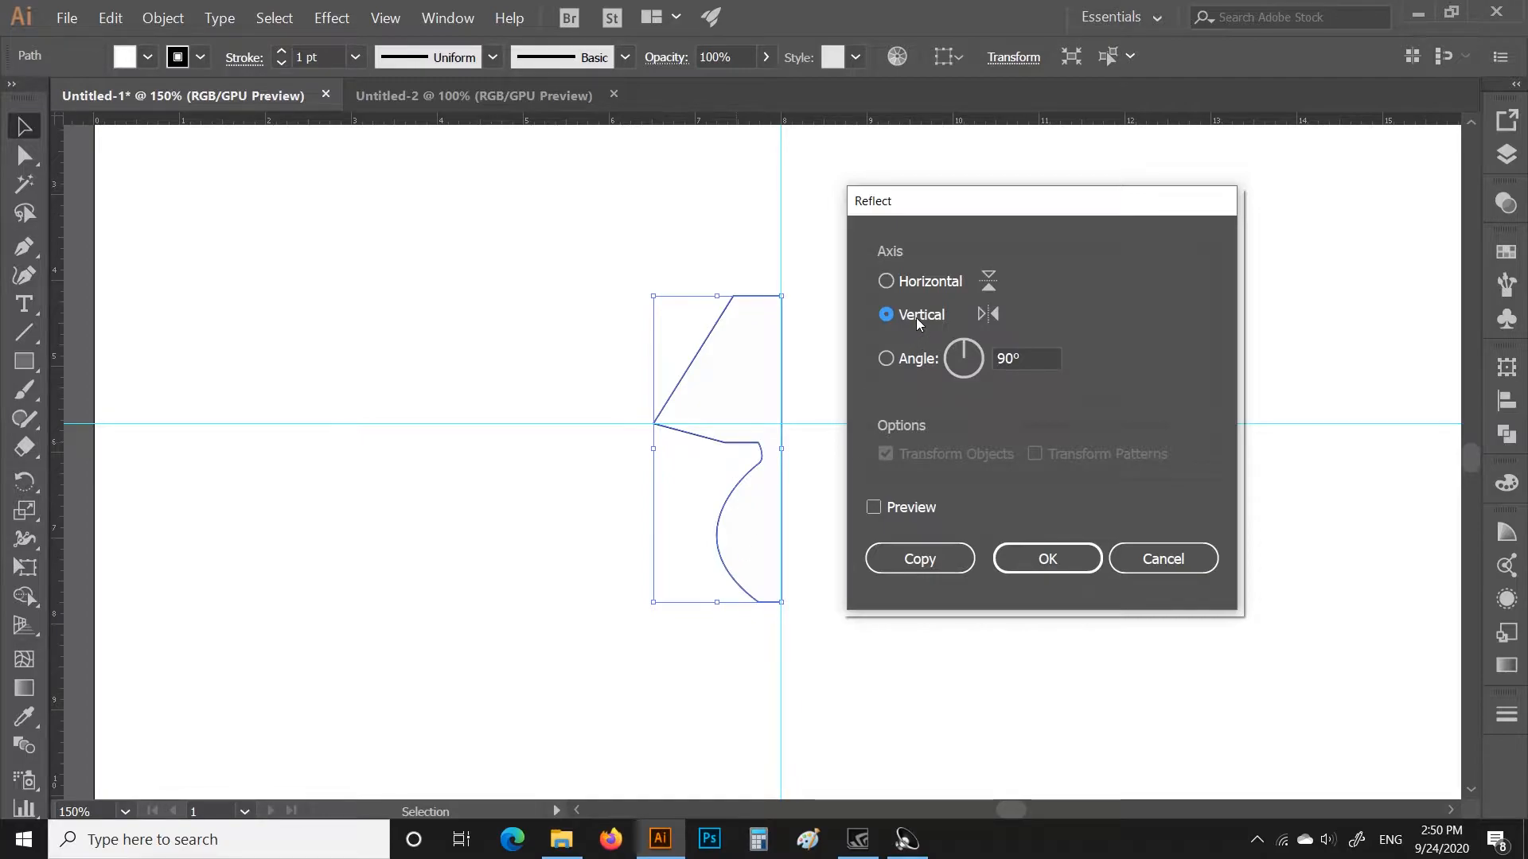
{"action": "left_click", "coordinate": [872, 508]}
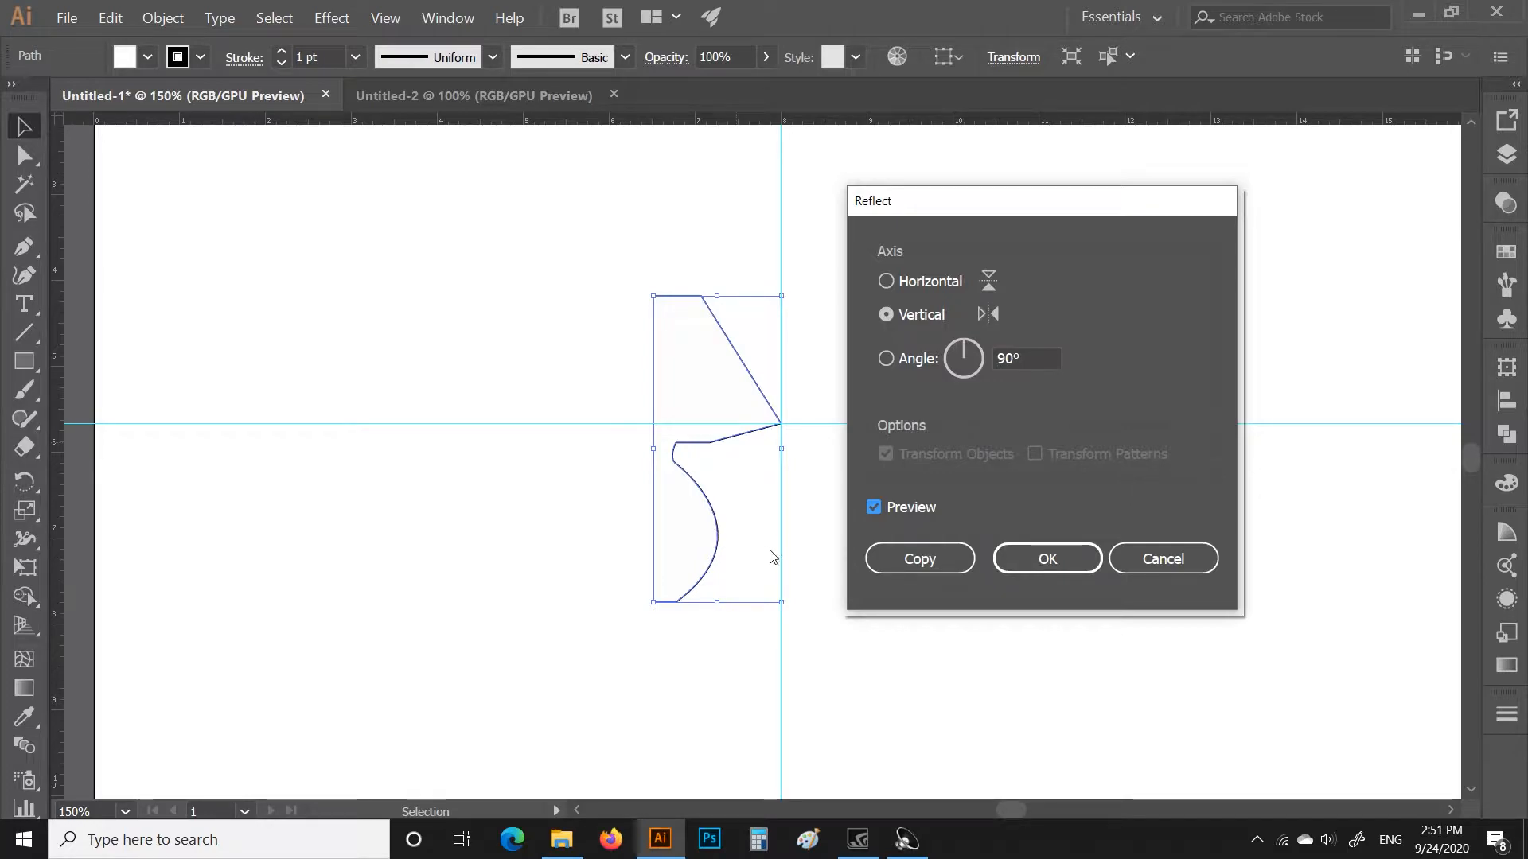
{"action": "left_click", "coordinate": [921, 562]}
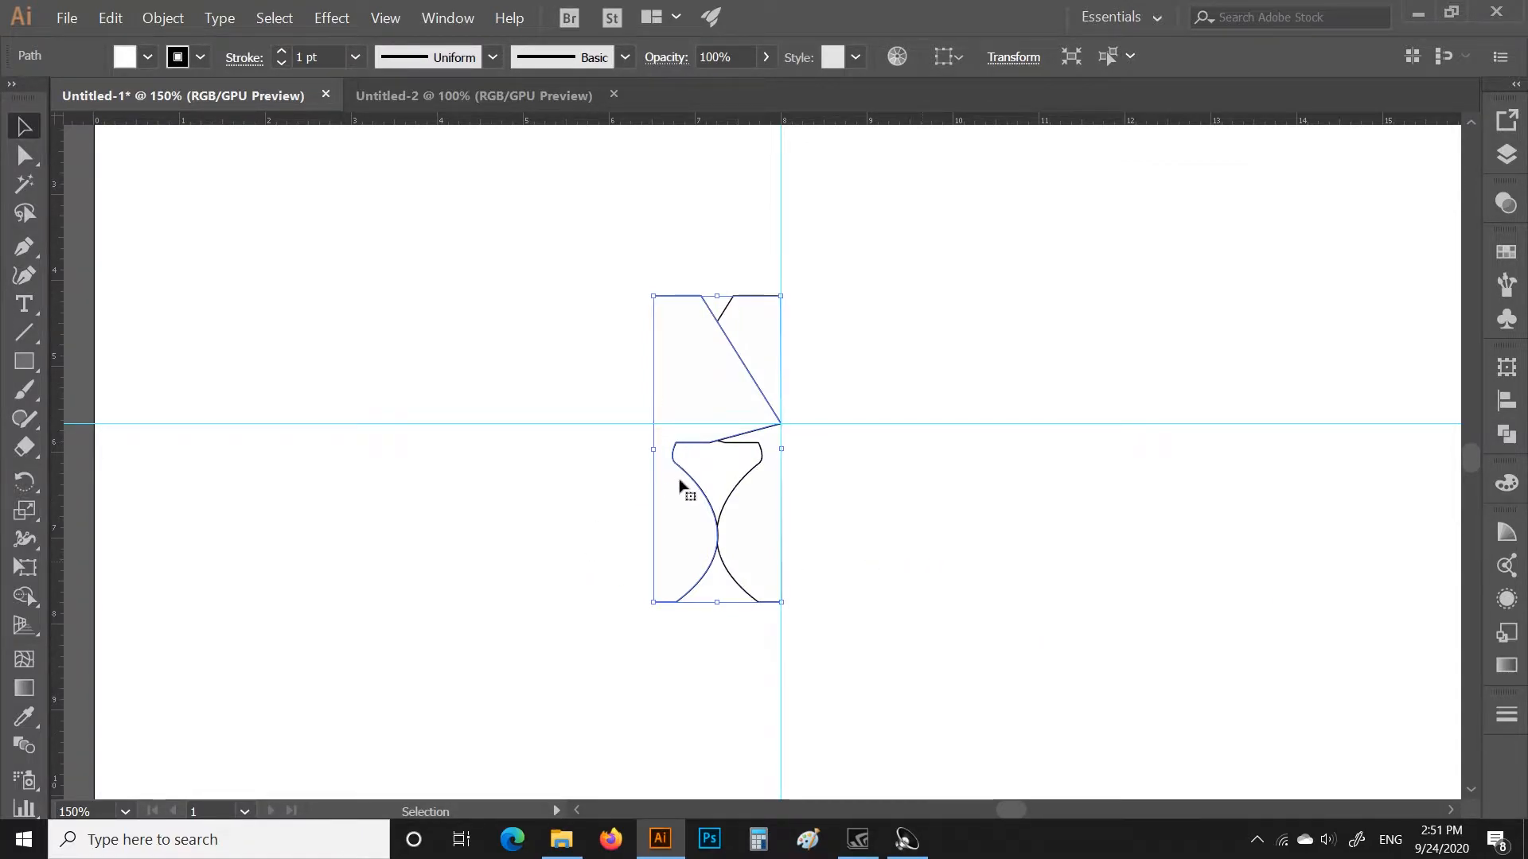
{"action": "left_click", "coordinate": [716, 670]}
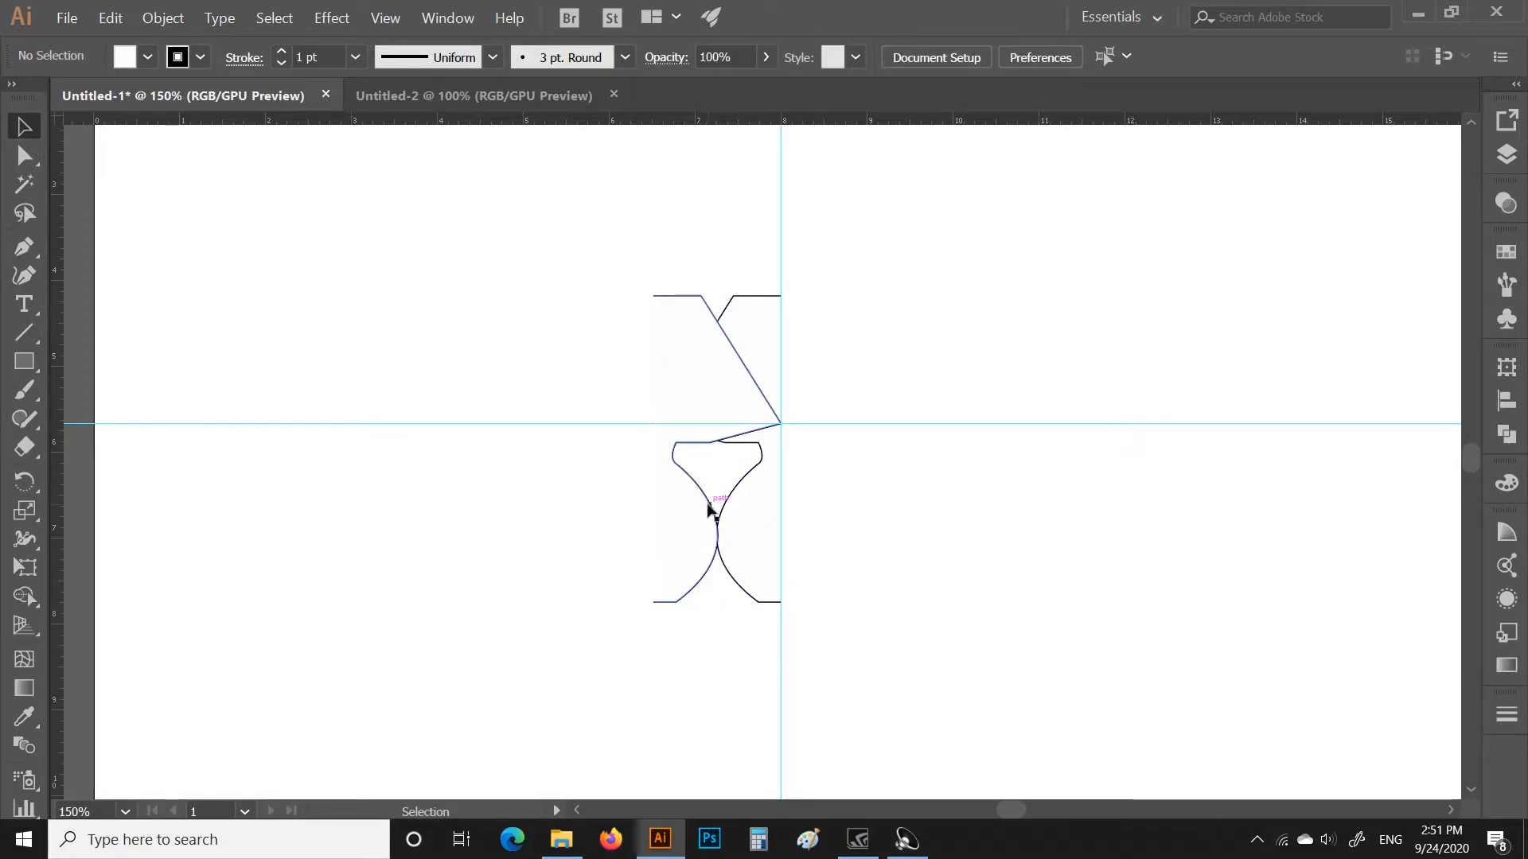
Move the reflected half horizontally so its straight ends meet the original half on the vertical guide, and deselect it
{"action": "left_click_drag", "start_coordinate": [705, 508], "coordinate": [594, 509]}
{"action": "left_click", "coordinate": [637, 664]}
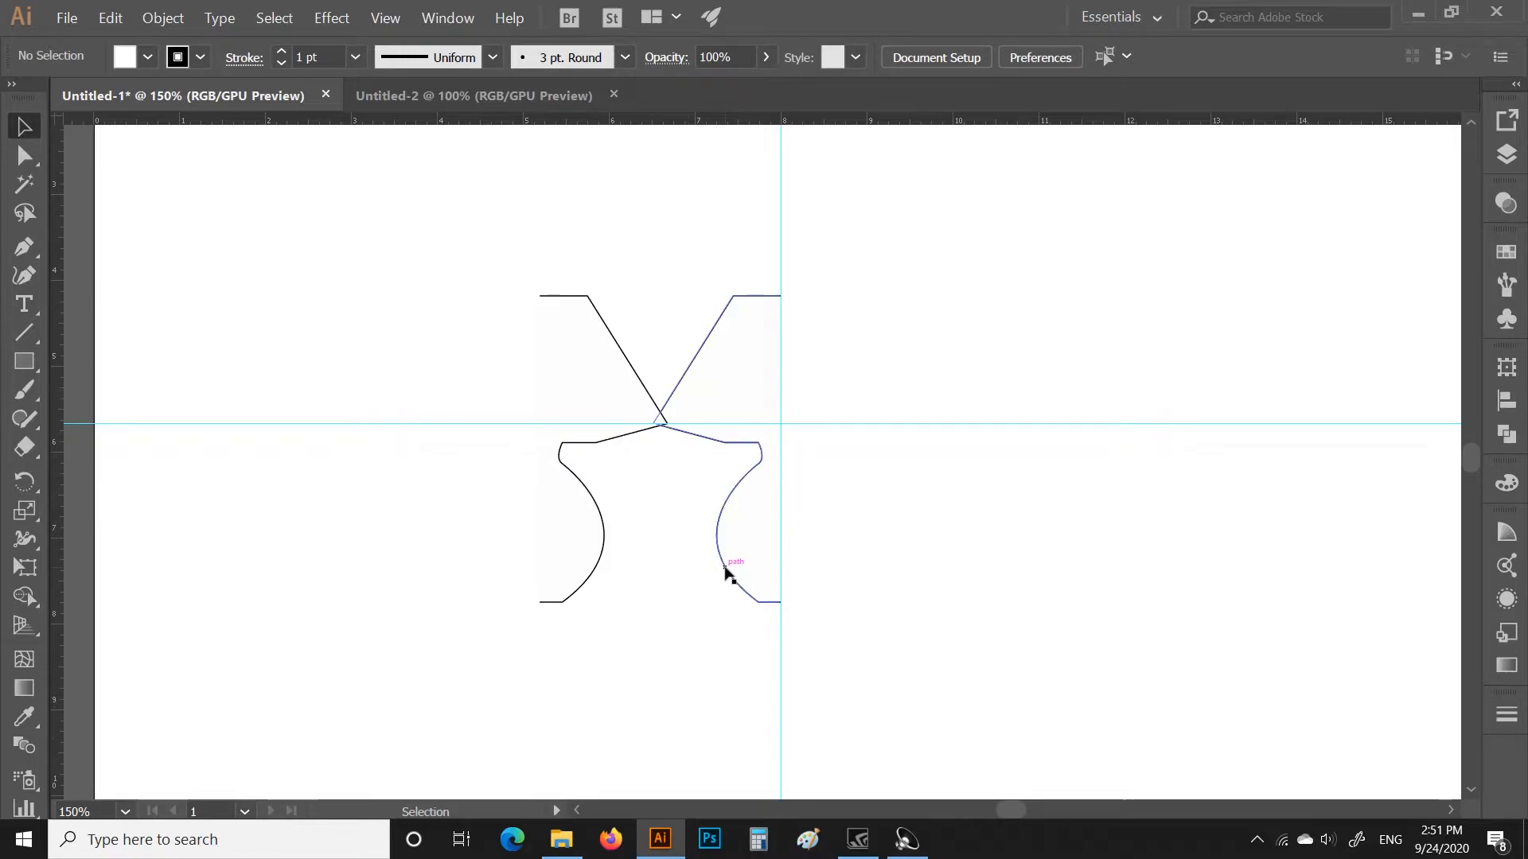
{"action": "left_click_drag", "start_coordinate": [563, 454], "coordinate": [730, 452]}
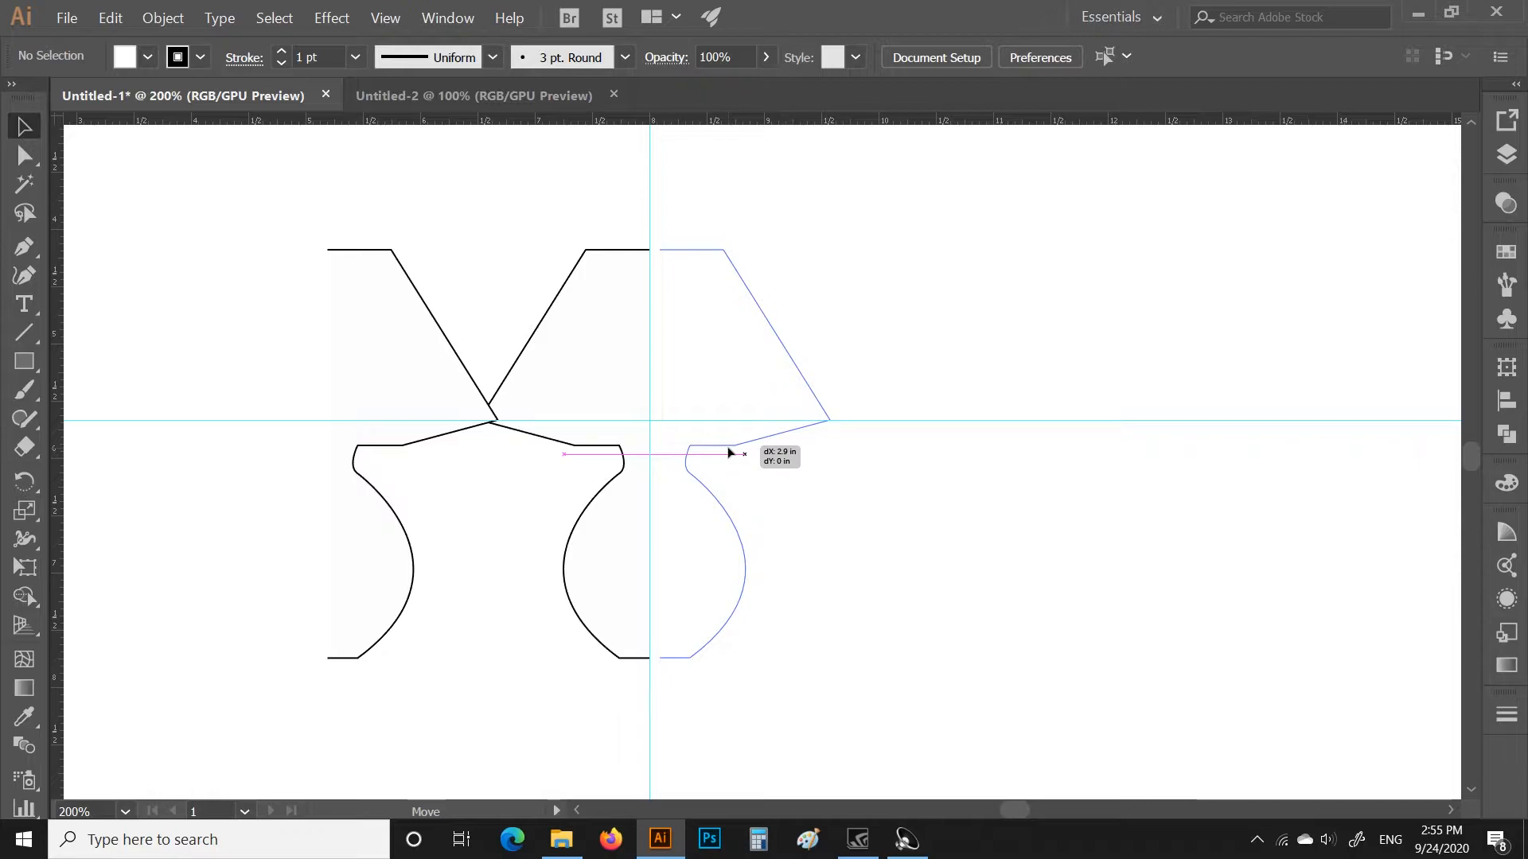
{"action": "left_click_drag", "start_coordinate": [729, 453], "coordinate": [721, 454]}
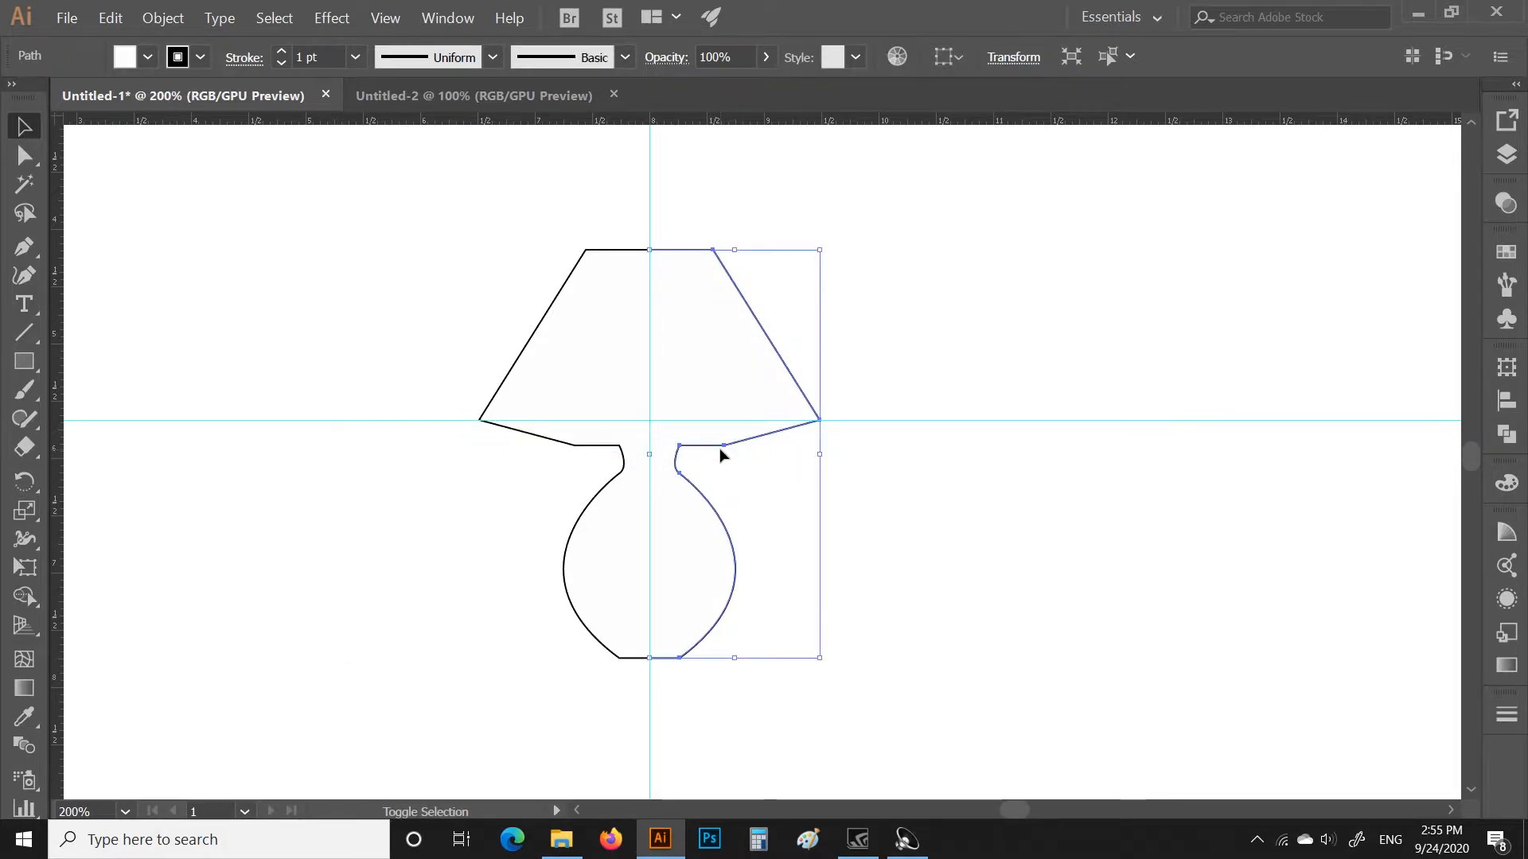
{"action": "left_click", "coordinate": [634, 710]}
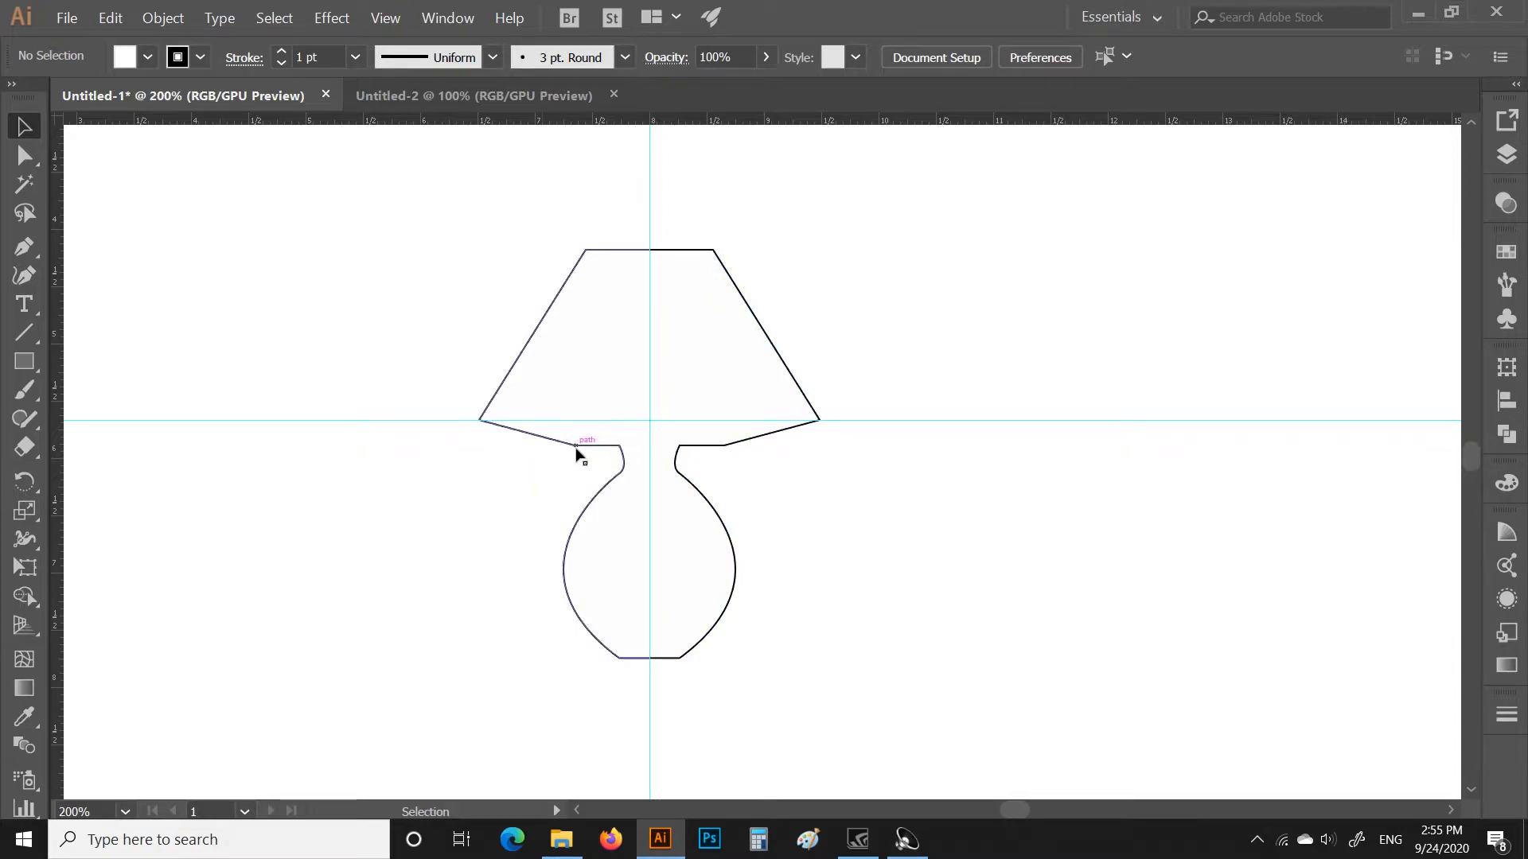
Try pulling the lamp's right half away from the left half, undo the move and deselect
{"action": "left_click_drag", "start_coordinate": [718, 451], "coordinate": [813, 464]}
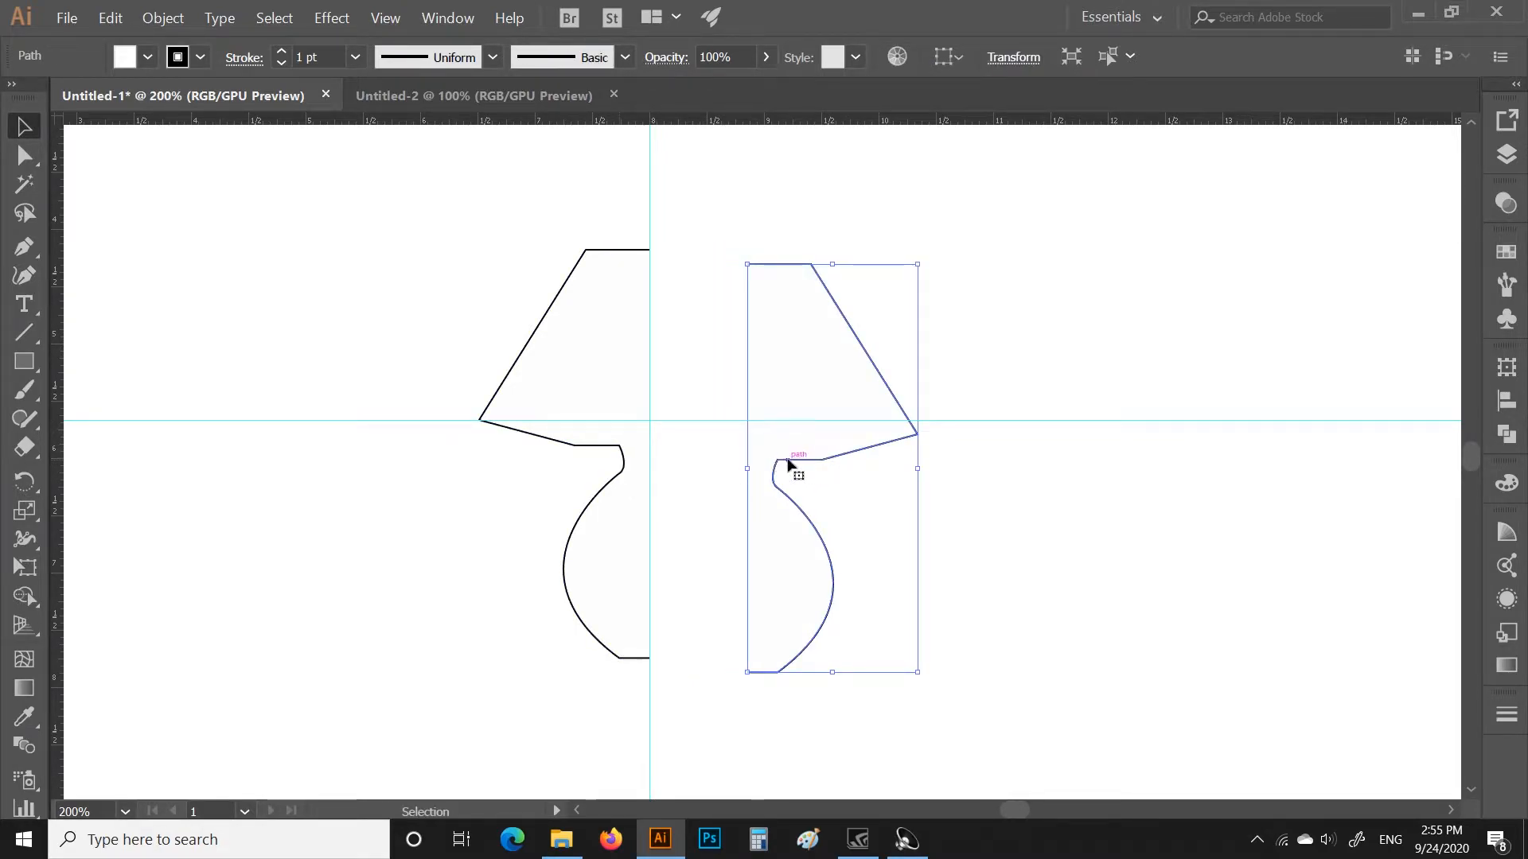
{"action": "key", "text": "ctrl+z"}
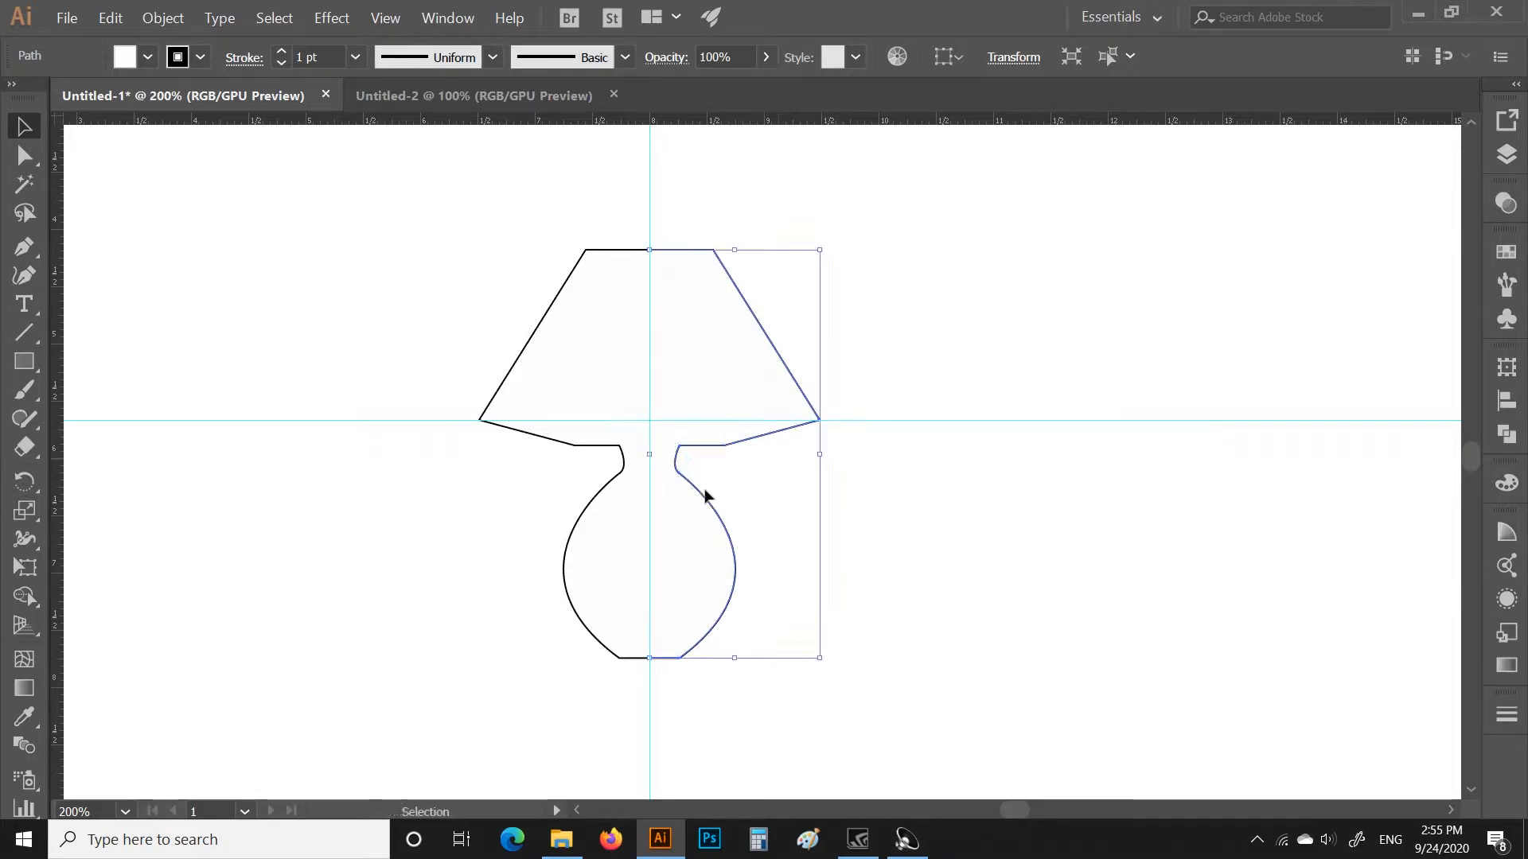
{"action": "left_click", "coordinate": [507, 589]}
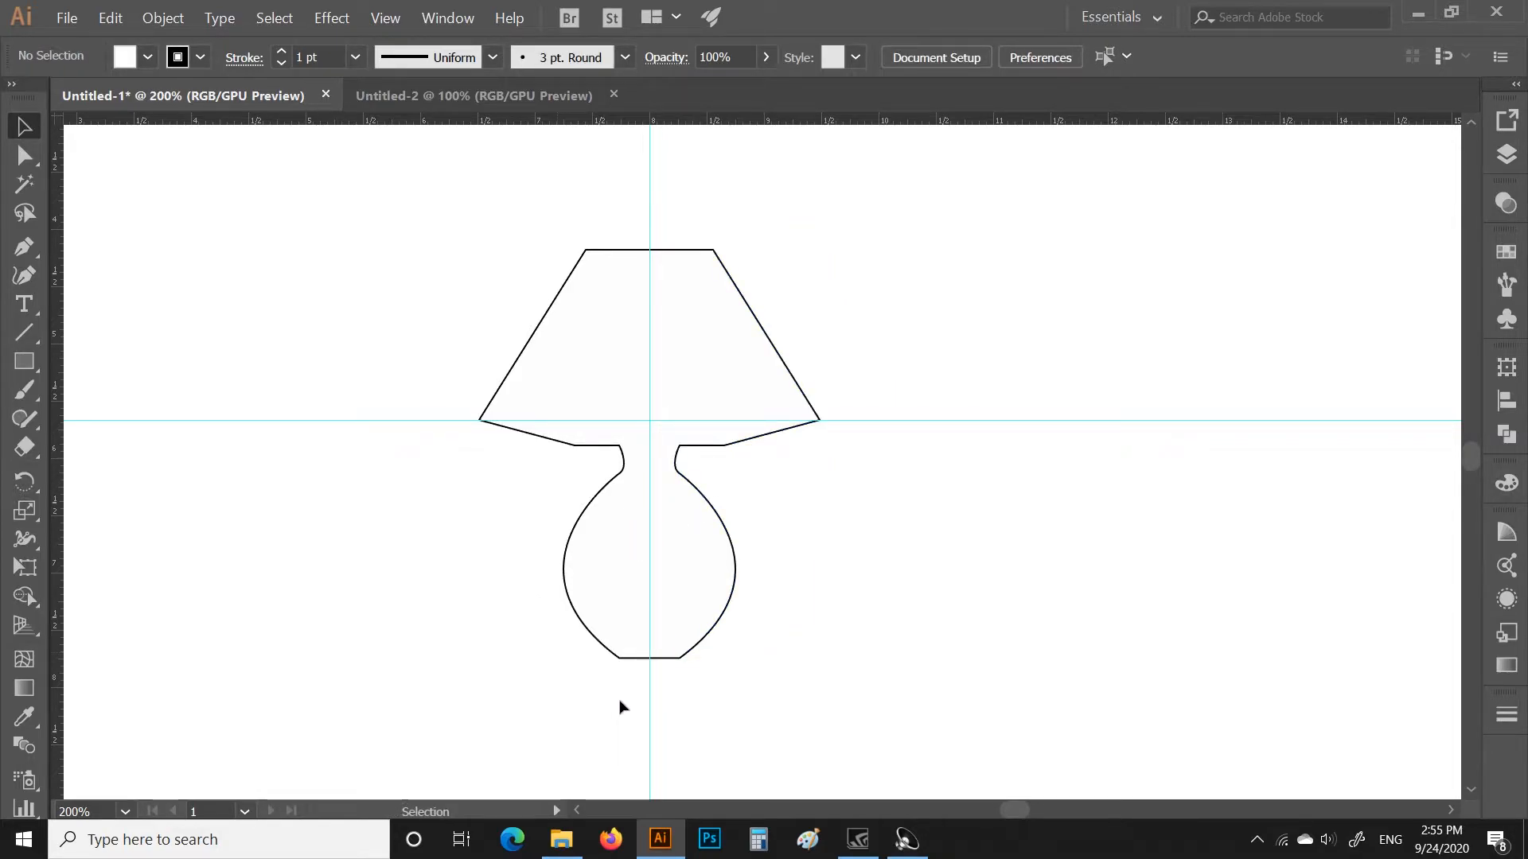
Join the two halves' coinciding end points in the middle of the lamp's bottom edge, where it crosses the vertical guide
{"action": "scroll", "coordinate": [660, 664], "scroll_direction": "up", "scroll_amount": 5}
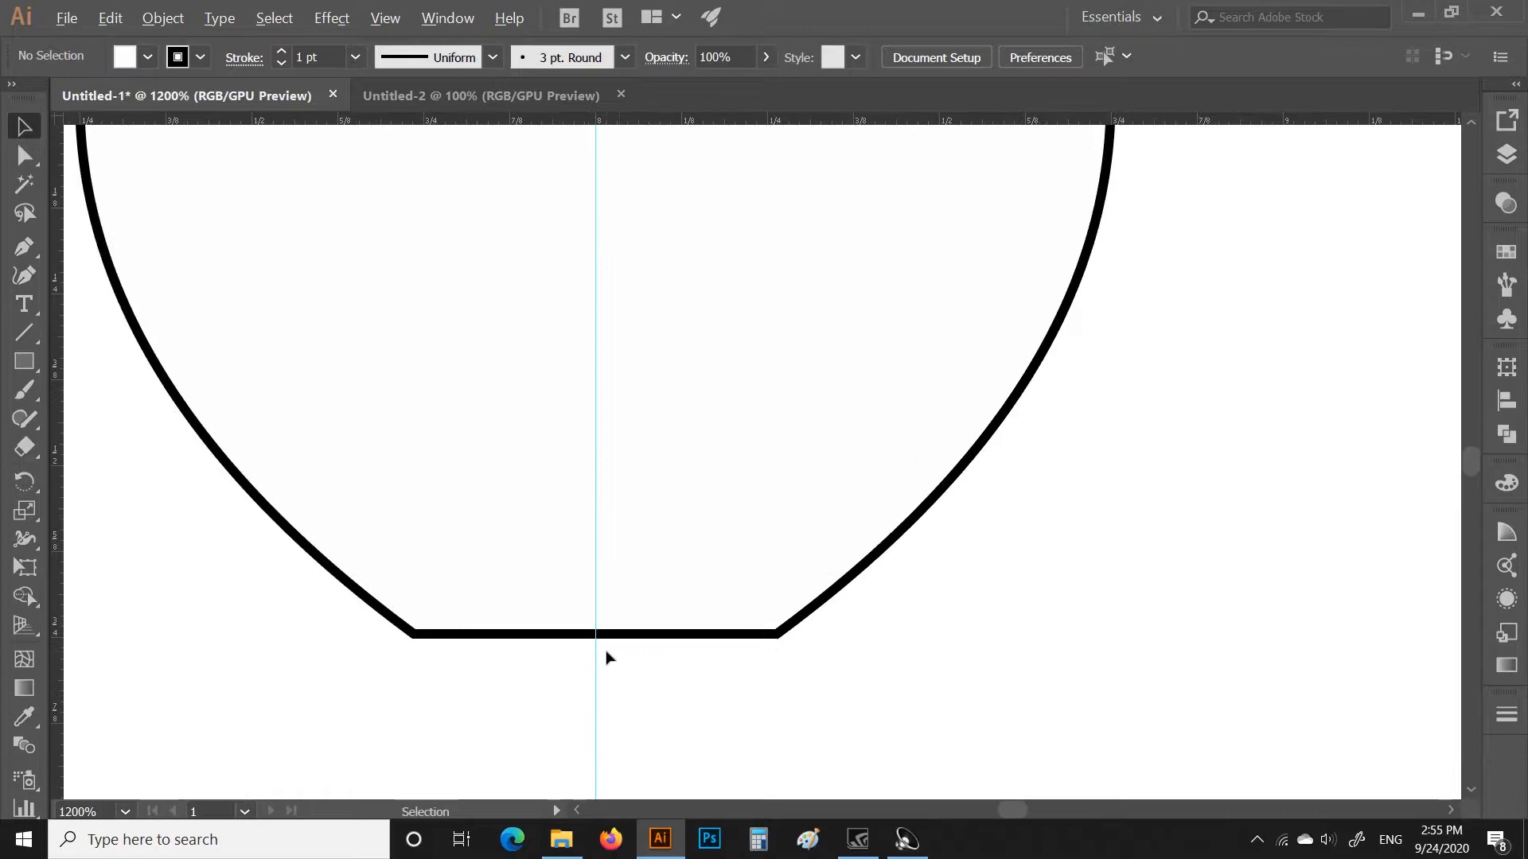
{"action": "scroll", "coordinate": [606, 657], "scroll_direction": "up", "scroll_amount": 2}
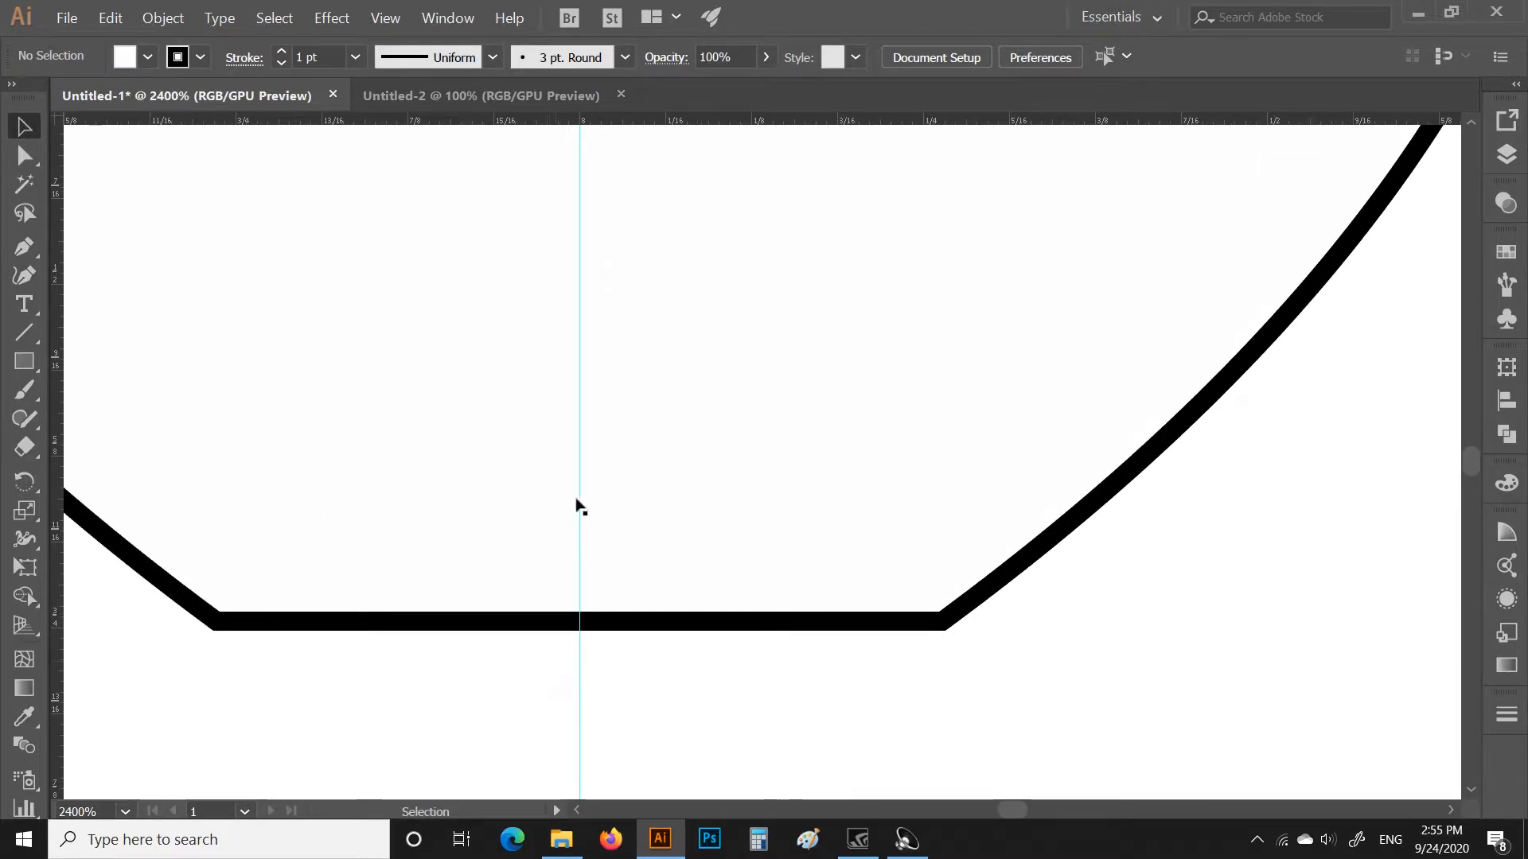
{"action": "left_click", "coordinate": [24, 155]}
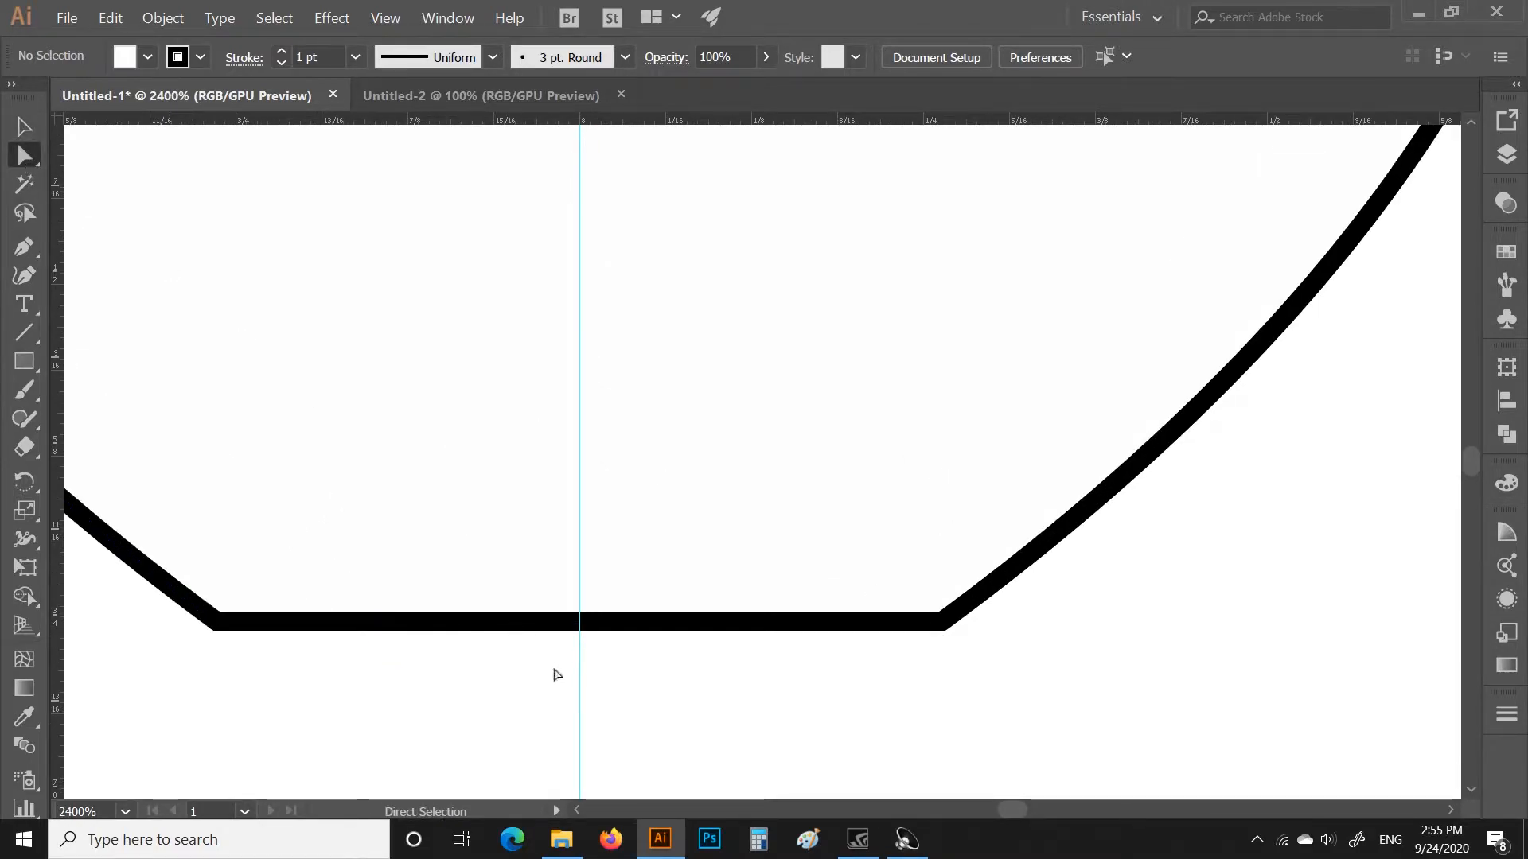
{"action": "left_click_drag", "start_coordinate": [565, 623], "coordinate": [623, 583]}
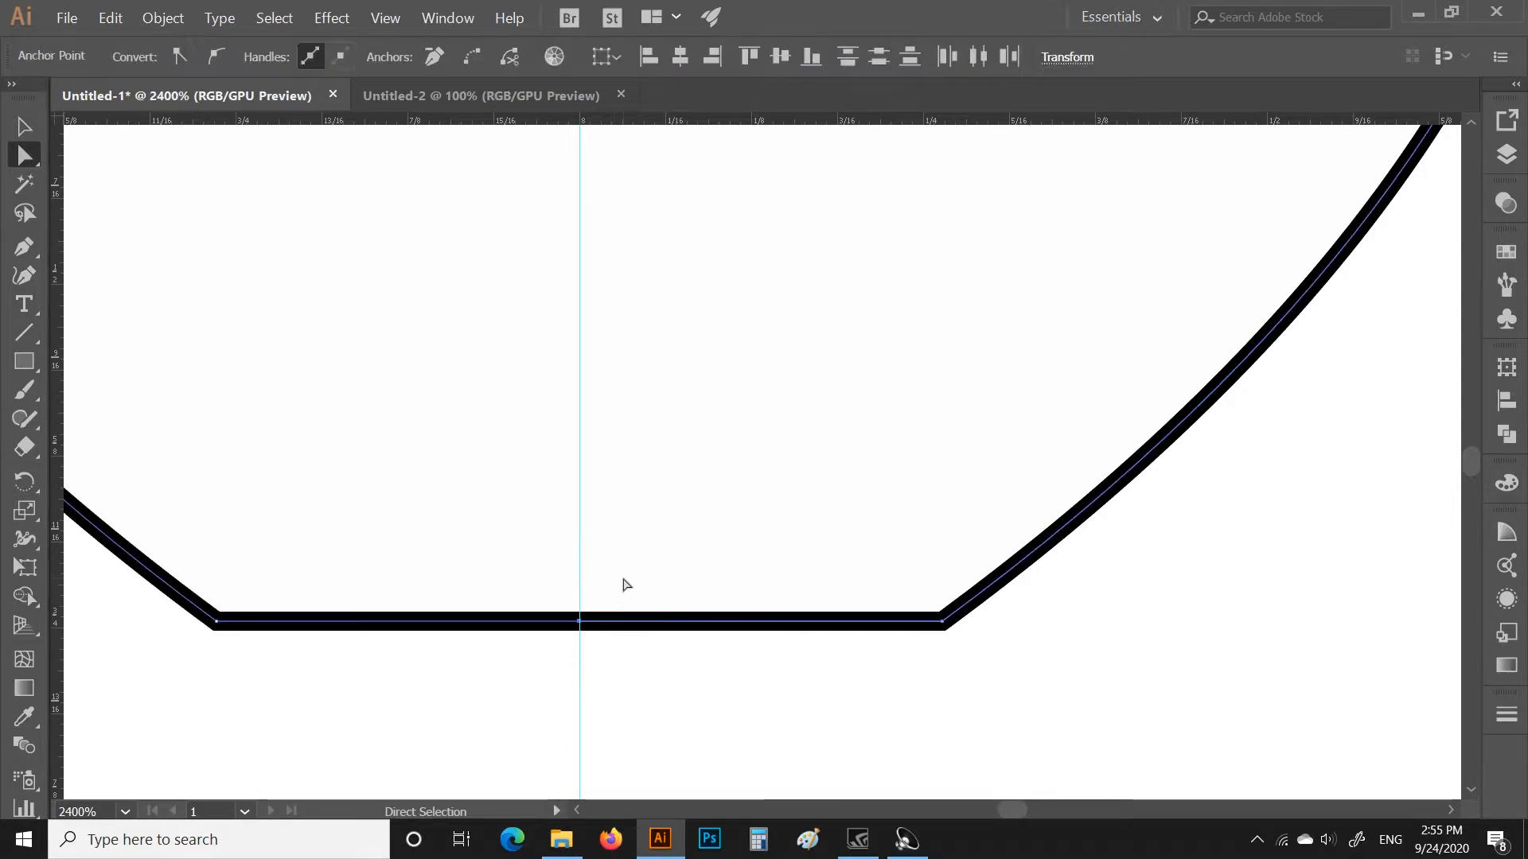
{"action": "right_click", "coordinate": [581, 621]}
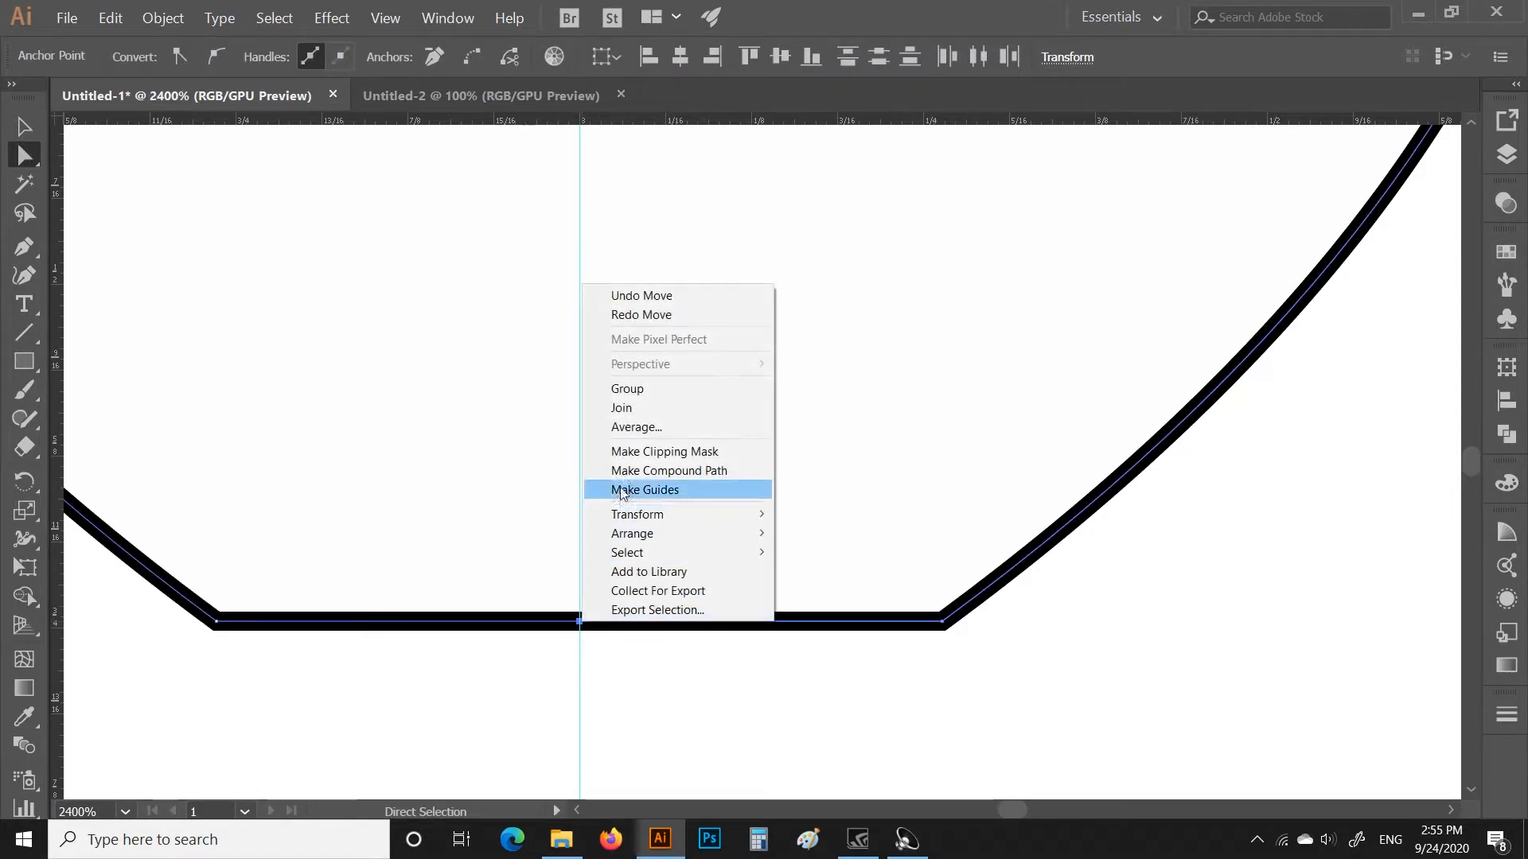
{"action": "left_click", "coordinate": [637, 409]}
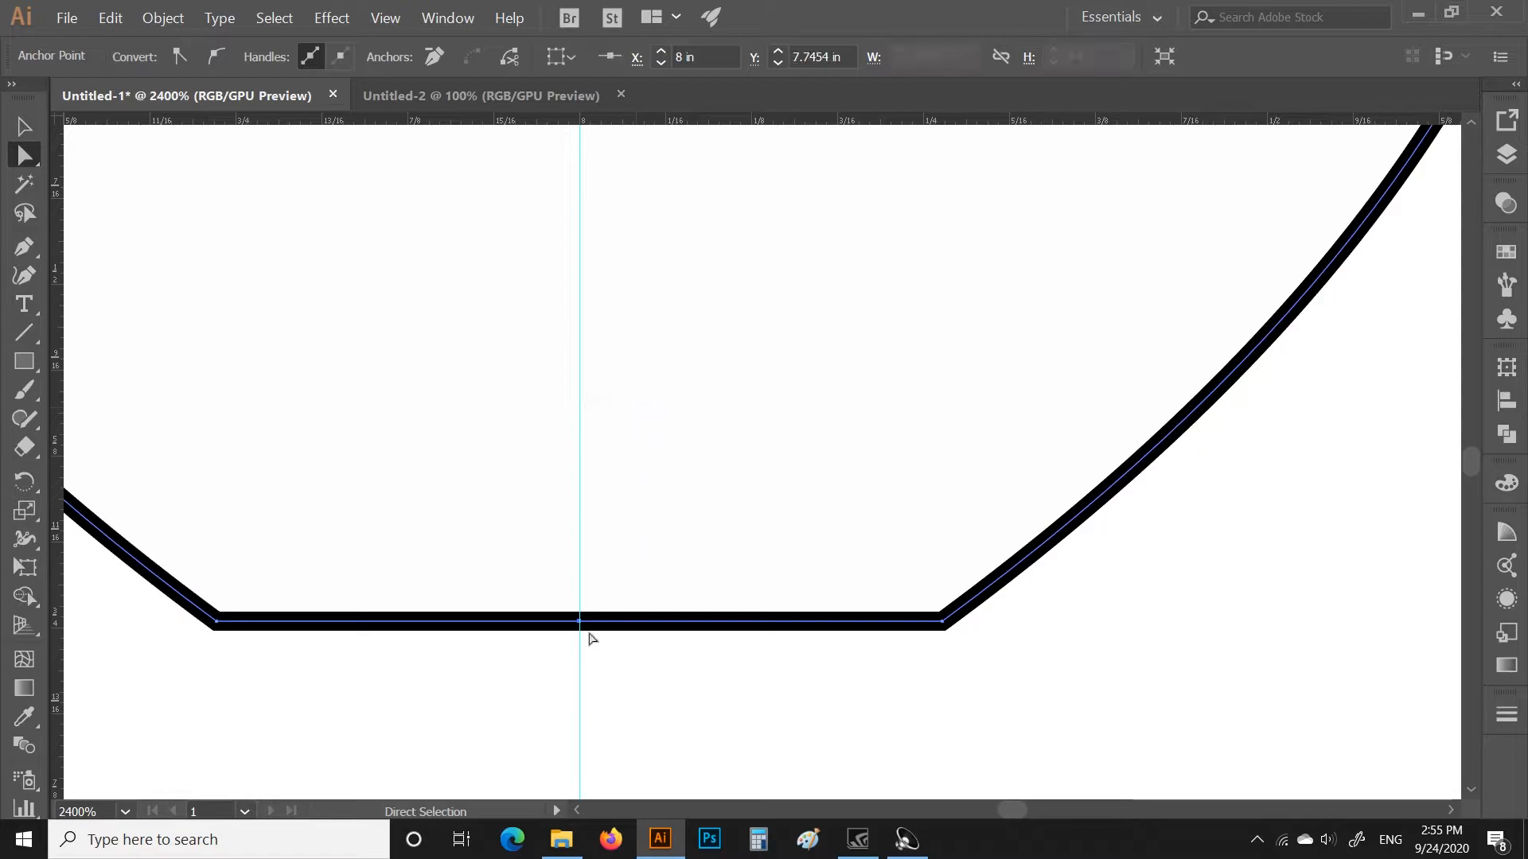
Move the whole joined lamp outline about 0.8 in to the right as one object and deselect it
{"action": "key", "text": "ctrl+minus"}
{"action": "key", "text": "ctrl+minus"}
{"action": "key", "text": "ctrl+minus"}
{"action": "key", "text": "ctrl+minus"}
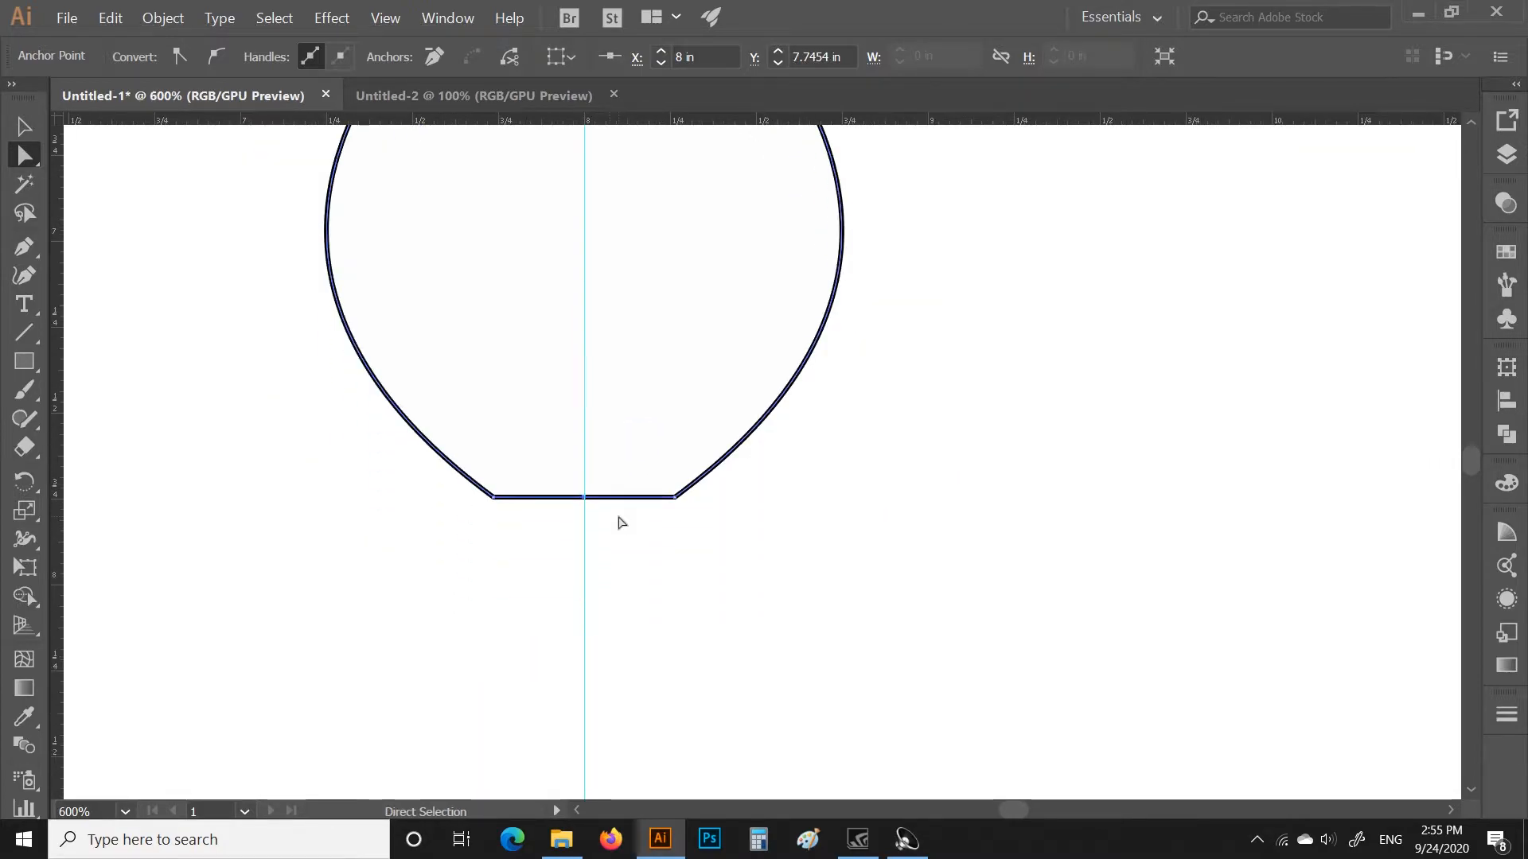
{"action": "scroll", "coordinate": [618, 521], "scroll_direction": "up", "scroll_amount": 3}
{"action": "scroll", "coordinate": [620, 522], "scroll_direction": "down", "scroll_amount": 5}
{"action": "scroll", "coordinate": [615, 509], "scroll_direction": "up", "scroll_amount": 3}
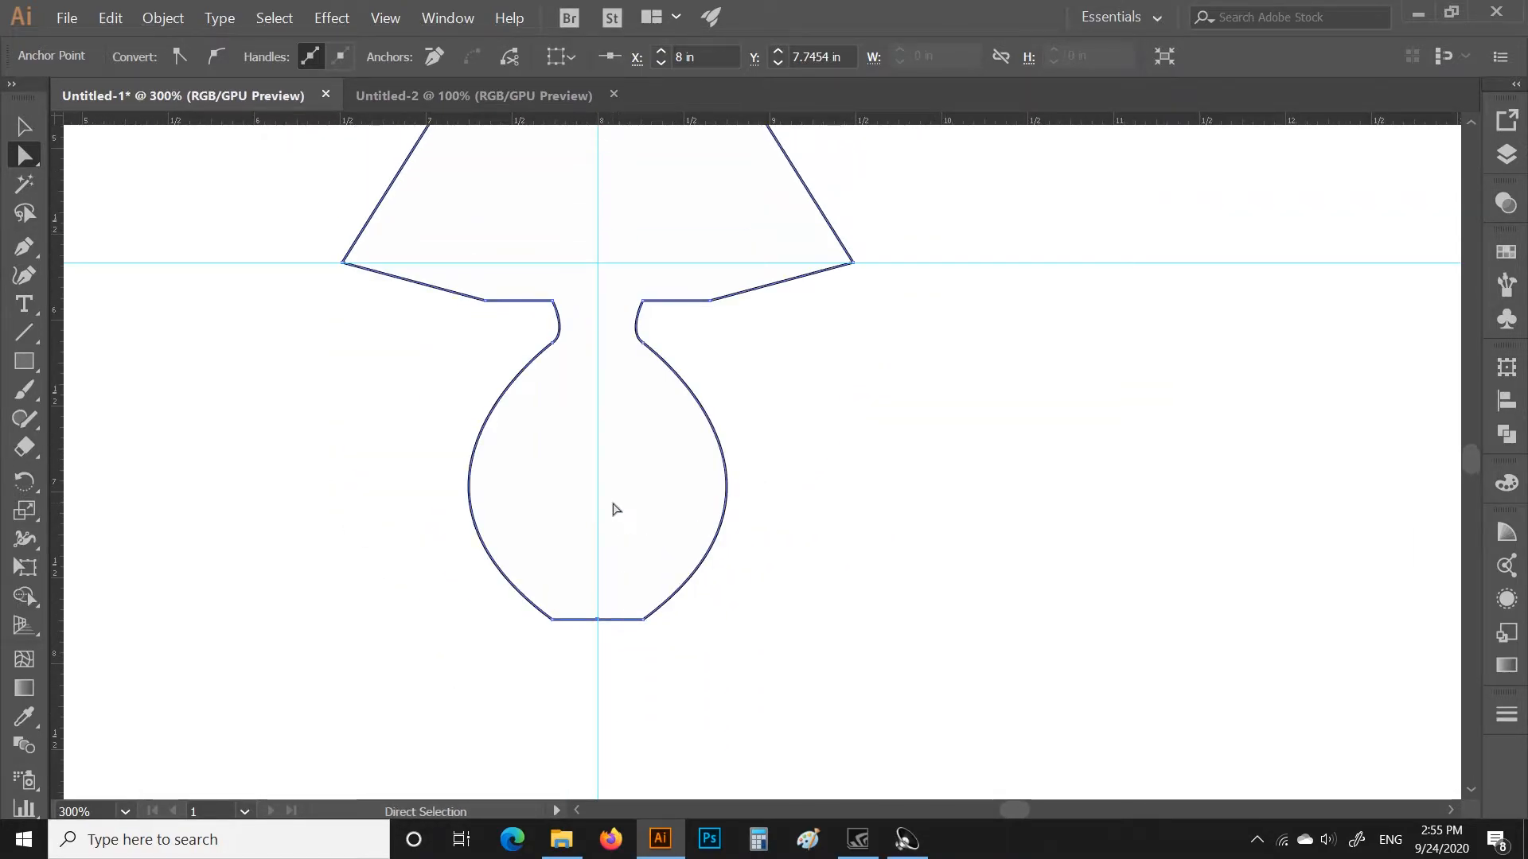
{"action": "scroll", "coordinate": [614, 507], "scroll_direction": "up", "scroll_amount": 3}
{"action": "left_click", "coordinate": [24, 126]}
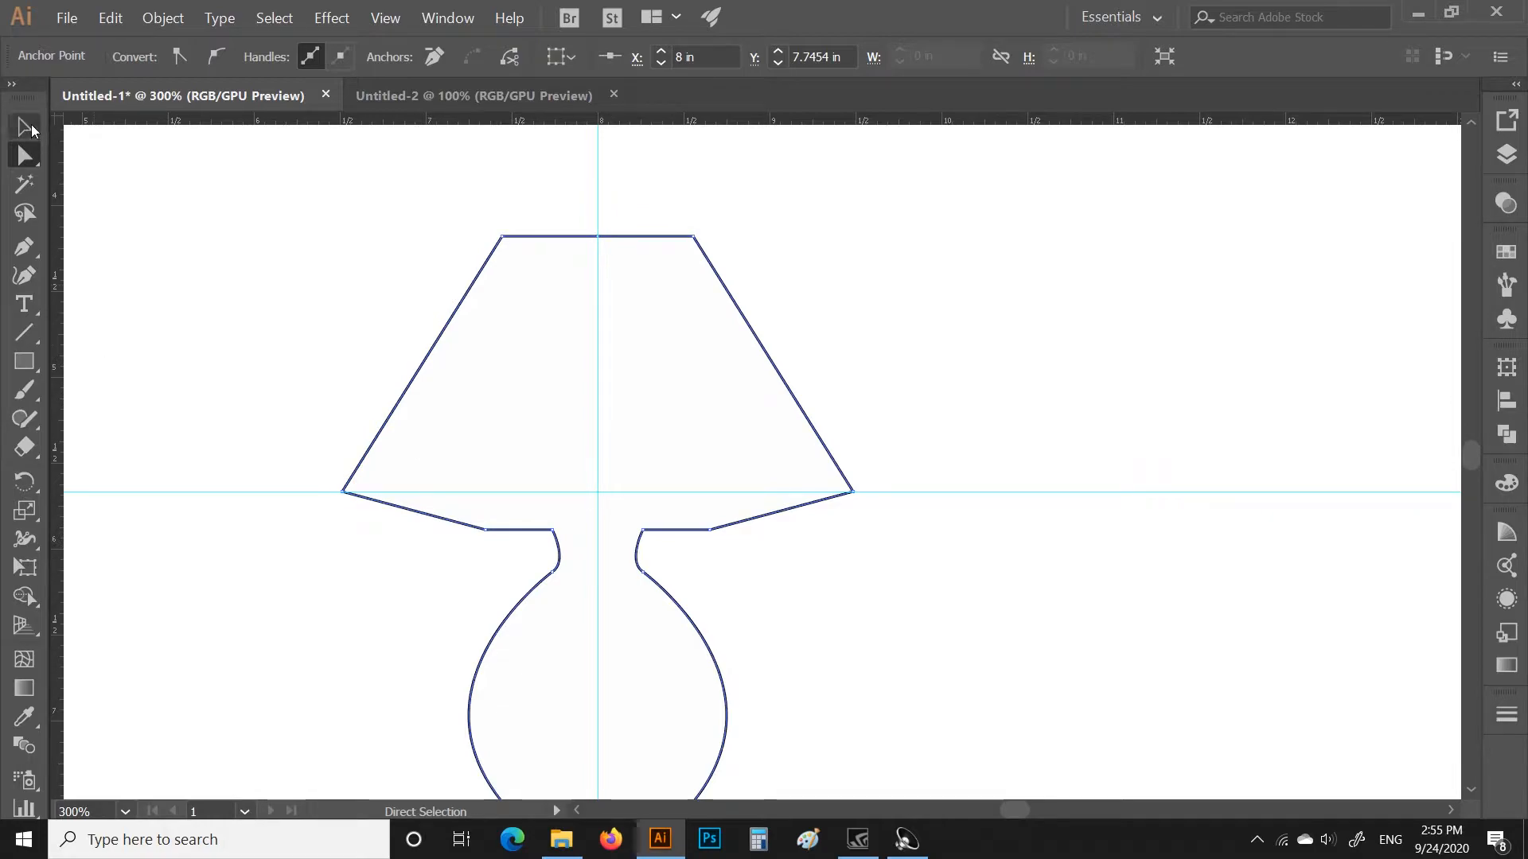
{"action": "left_click", "coordinate": [989, 624]}
{"action": "left_click_drag", "start_coordinate": [819, 506], "coordinate": [949, 494]}
{"action": "scroll", "coordinate": [798, 527], "scroll_direction": "down", "scroll_amount": 2}
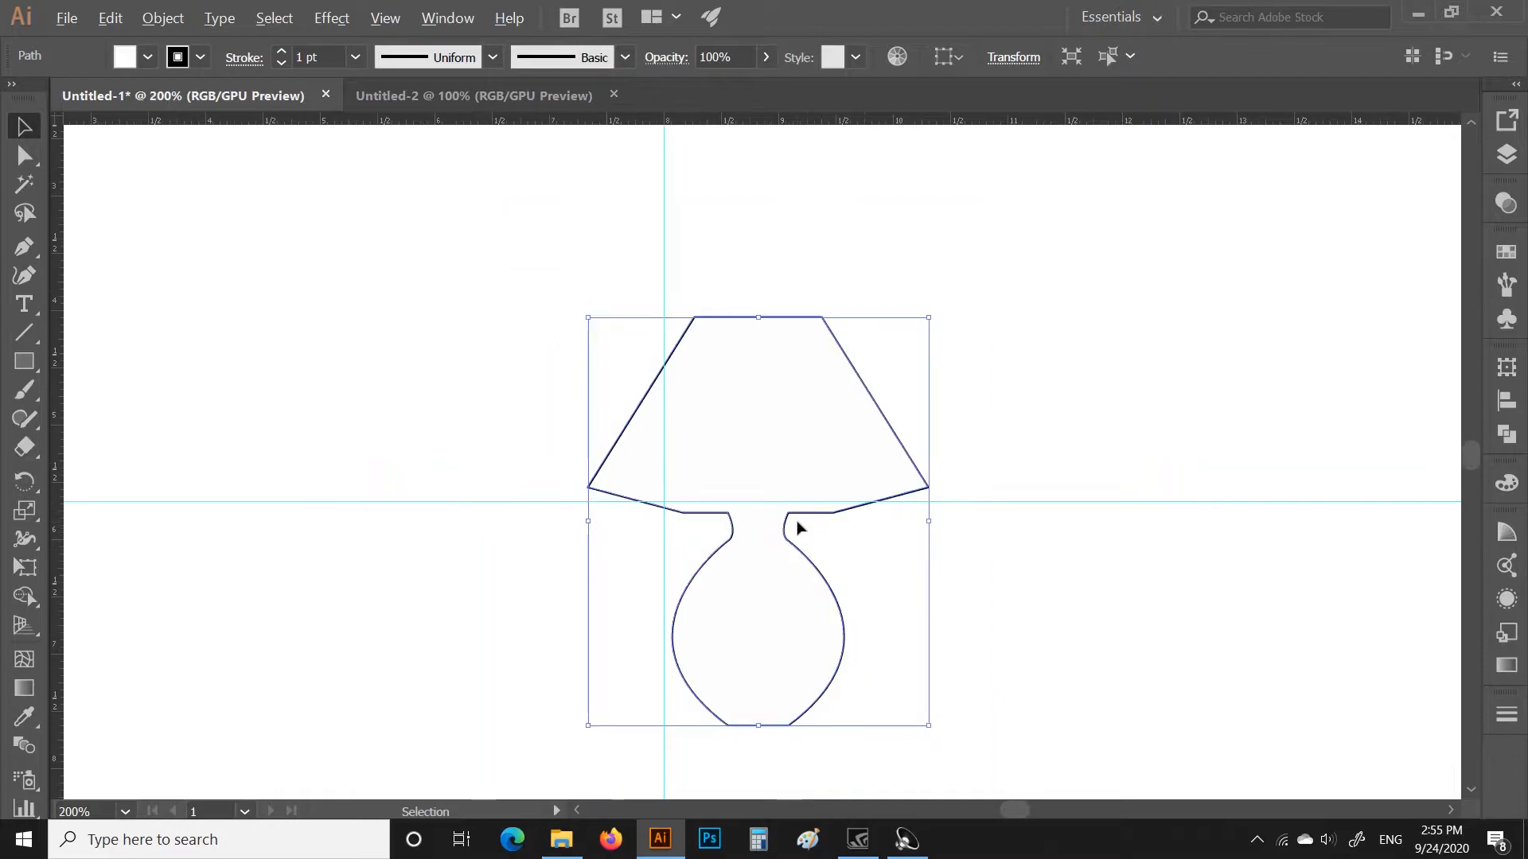
{"action": "scroll", "coordinate": [798, 528], "scroll_direction": "down", "scroll_amount": 1}
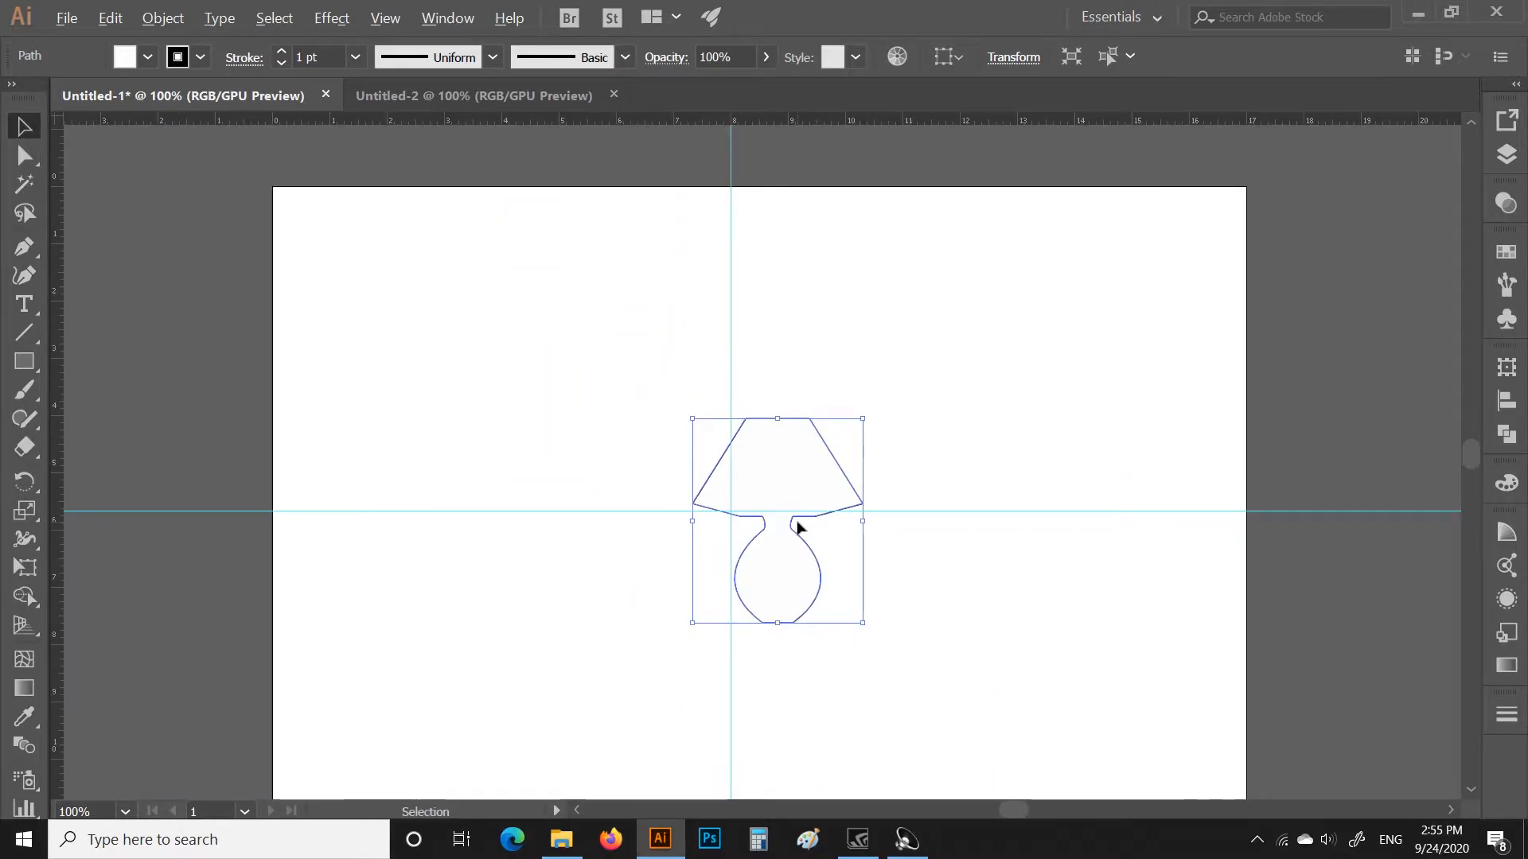
{"action": "scroll", "coordinate": [798, 528], "scroll_direction": "up", "scroll_amount": 1}
{"action": "scroll", "coordinate": [798, 528], "scroll_direction": "down", "scroll_amount": 1}
{"action": "scroll", "coordinate": [800, 527], "scroll_direction": "down", "scroll_amount": 1}
{"action": "scroll", "coordinate": [799, 526], "scroll_direction": "up", "scroll_amount": 2}
{"action": "scroll", "coordinate": [798, 525], "scroll_direction": "up", "scroll_amount": 1}
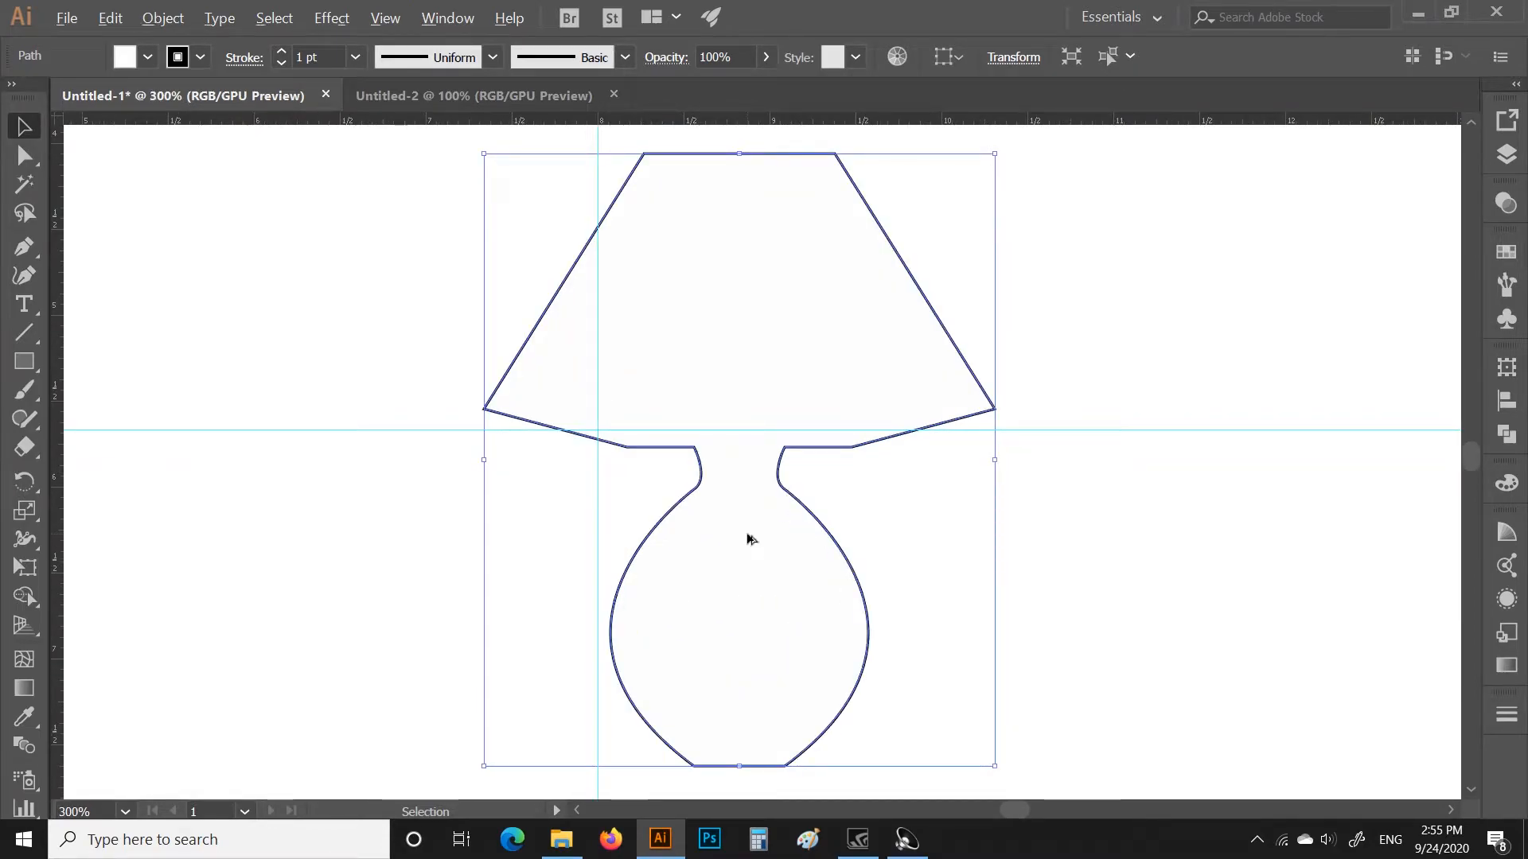
{"action": "scroll", "coordinate": [748, 538], "scroll_direction": "down", "scroll_amount": 1}
{"action": "left_click", "coordinate": [516, 580]}
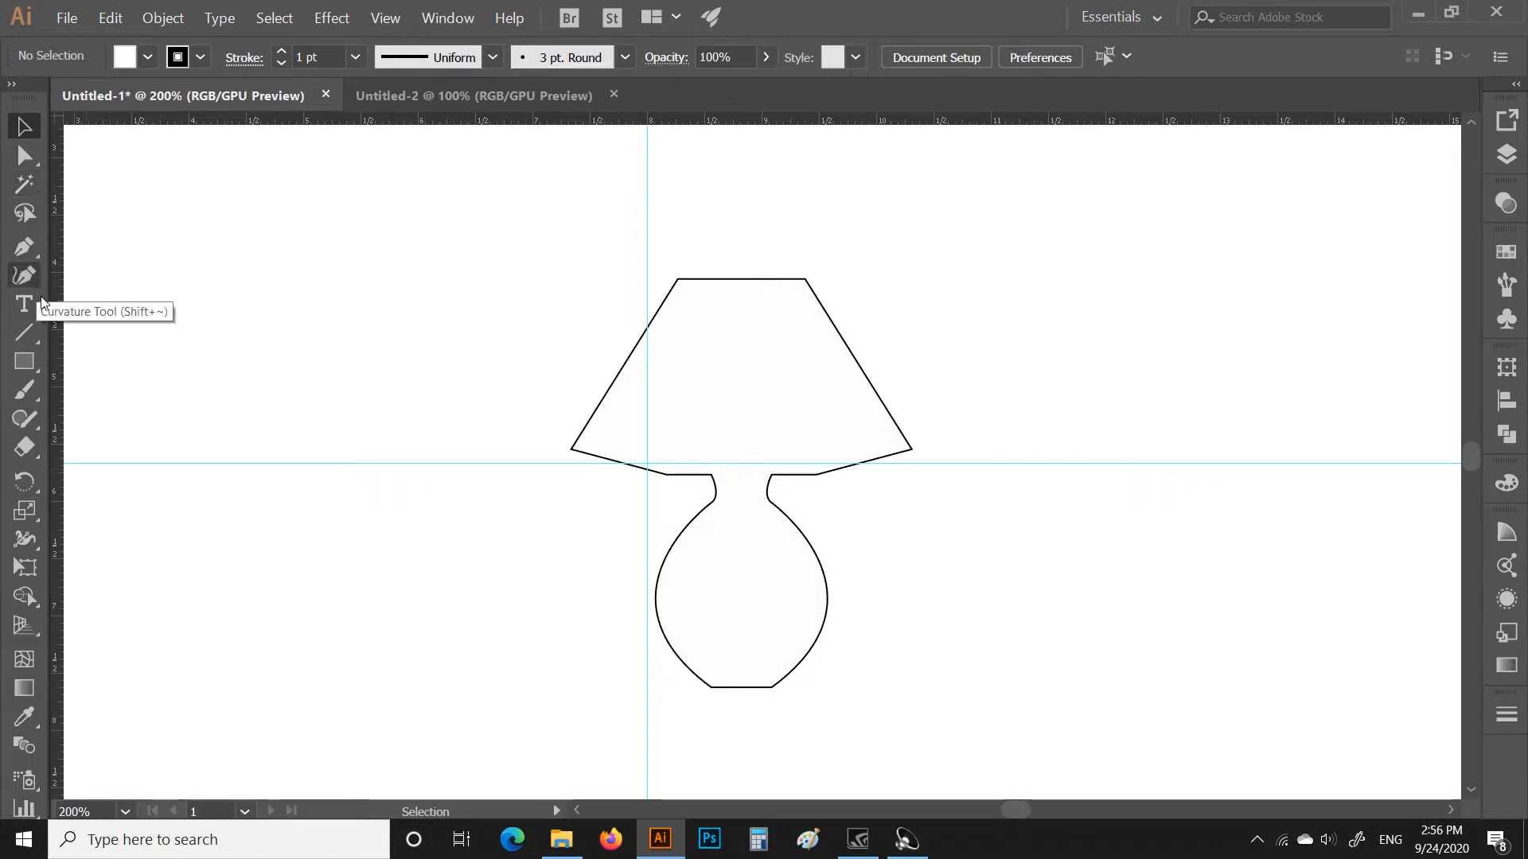
Draw an open path of four straight segments, bulging to the left, in the empty area left of the lamp, and end it
{"action": "left_click", "coordinate": [26, 250]}
{"action": "left_click", "coordinate": [323, 339]}
{"action": "left_click", "coordinate": [241, 420]}
{"action": "left_click", "coordinate": [244, 517]}
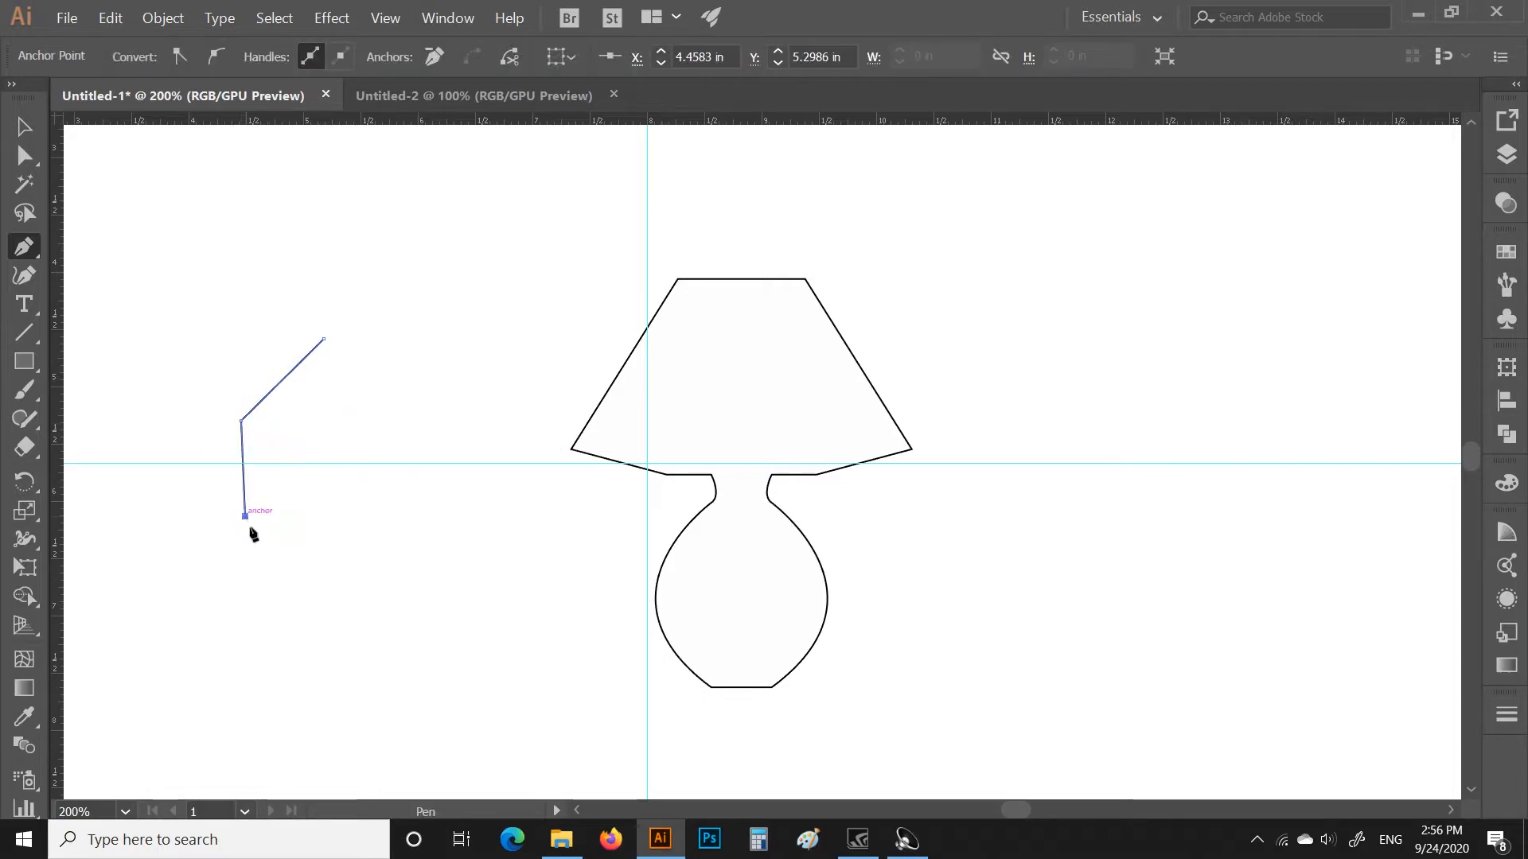
{"action": "left_click", "coordinate": [304, 591]}
{"action": "left_click", "coordinate": [387, 596]}
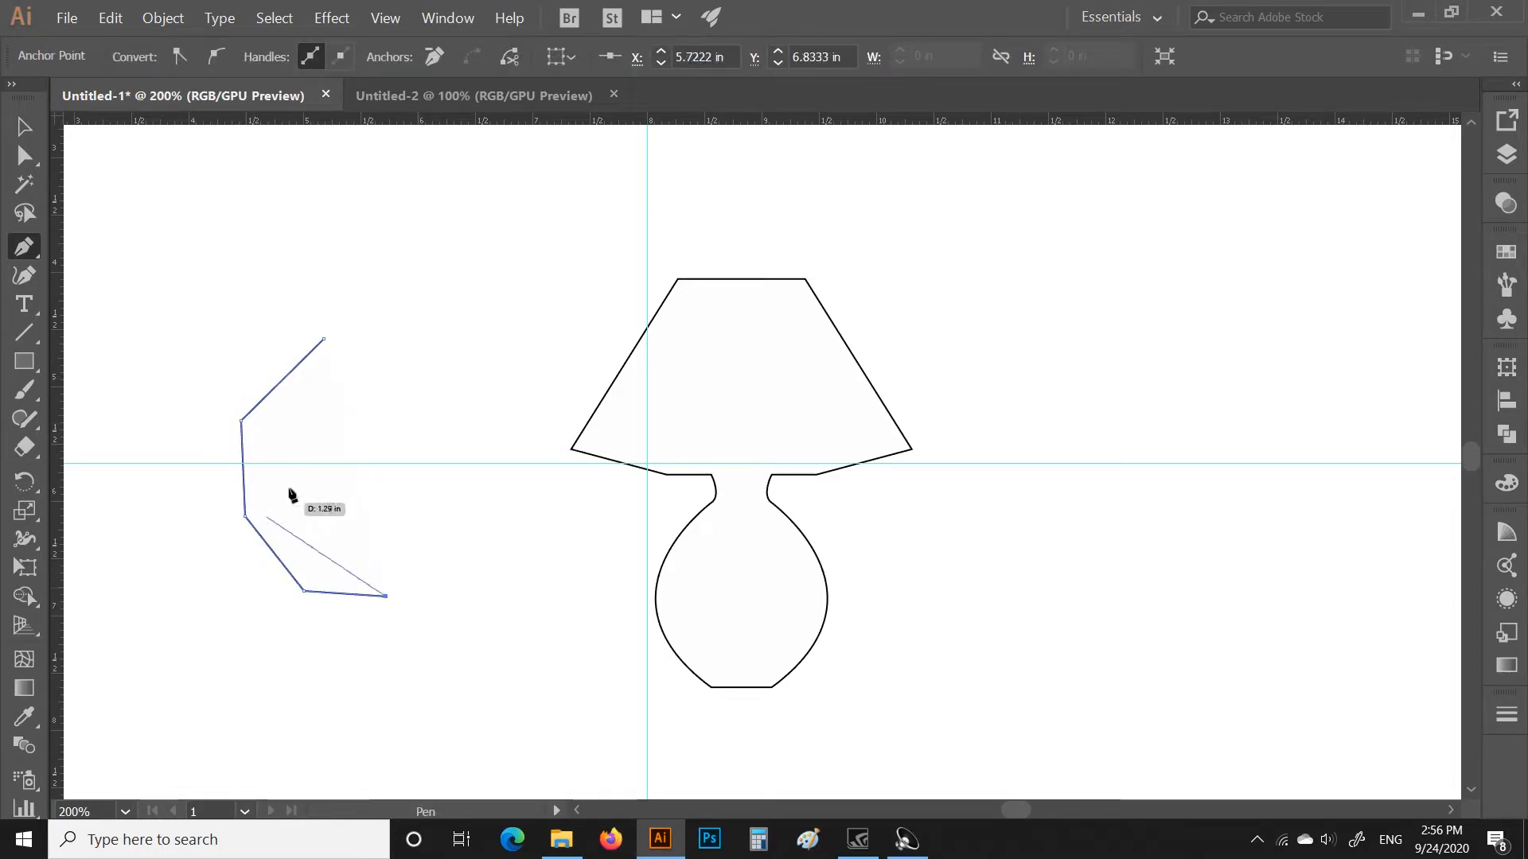
{"action": "key", "text": "Escape"}
Draw a second open zigzag path of five straight segments between the first path and the lamp
{"action": "left_click", "coordinate": [386, 339]}
{"action": "left_click", "coordinate": [517, 412]}
{"action": "left_click", "coordinate": [446, 467]}
{"action": "left_click", "coordinate": [506, 538]}
{"action": "left_click", "coordinate": [426, 596]}
{"action": "left_click", "coordinate": [305, 594]}
Move the zigzag path left, keeping small gaps between its ends and those of the first path, and deselect it
{"action": "left_click", "coordinate": [24, 126]}
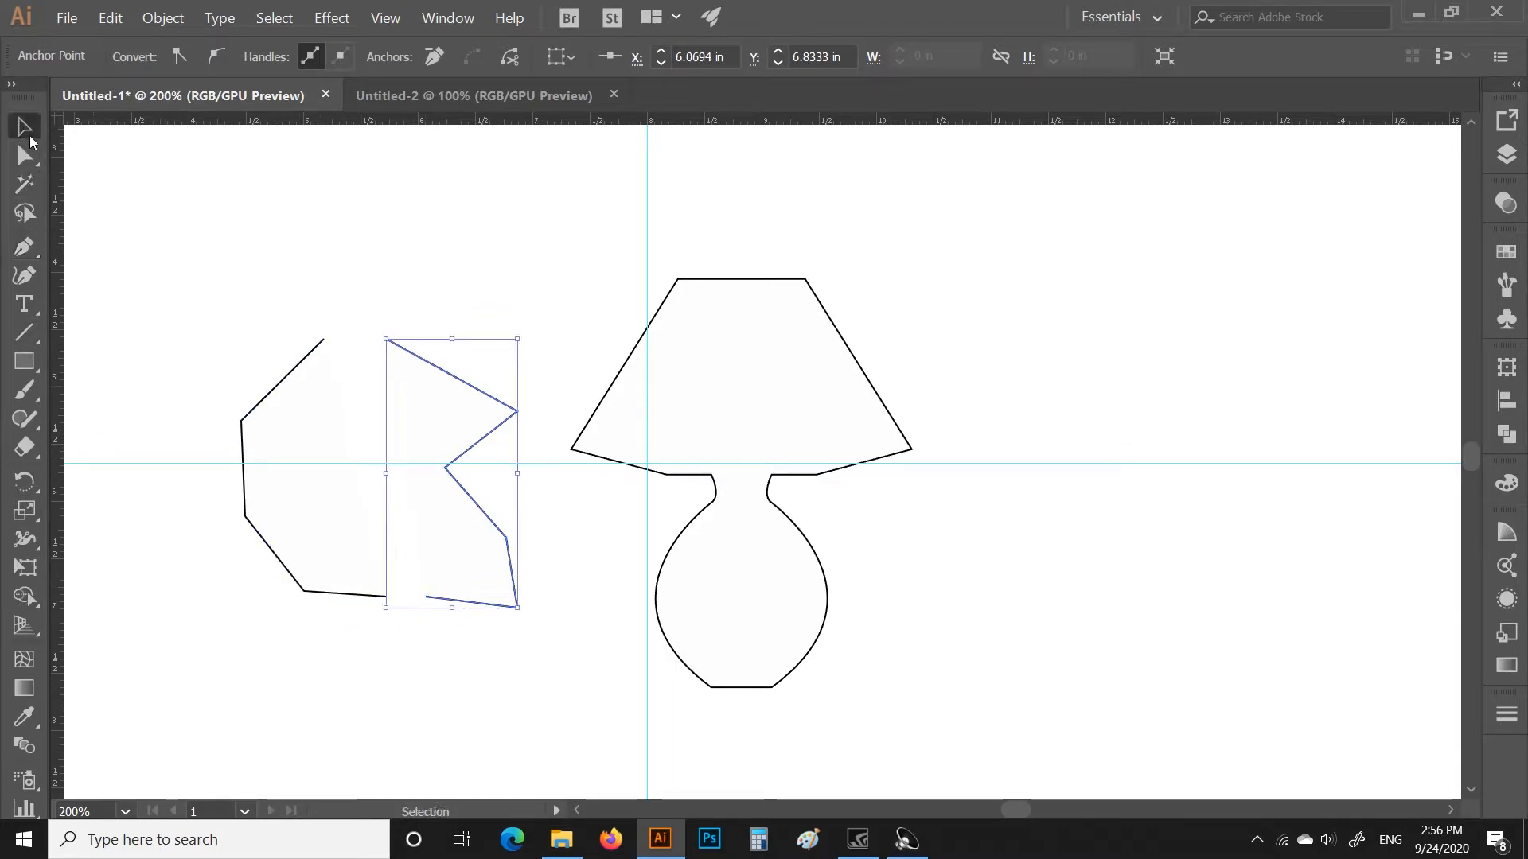
{"action": "left_click", "coordinate": [440, 644]}
{"action": "left_click_drag", "start_coordinate": [487, 435], "coordinate": [462, 436]}
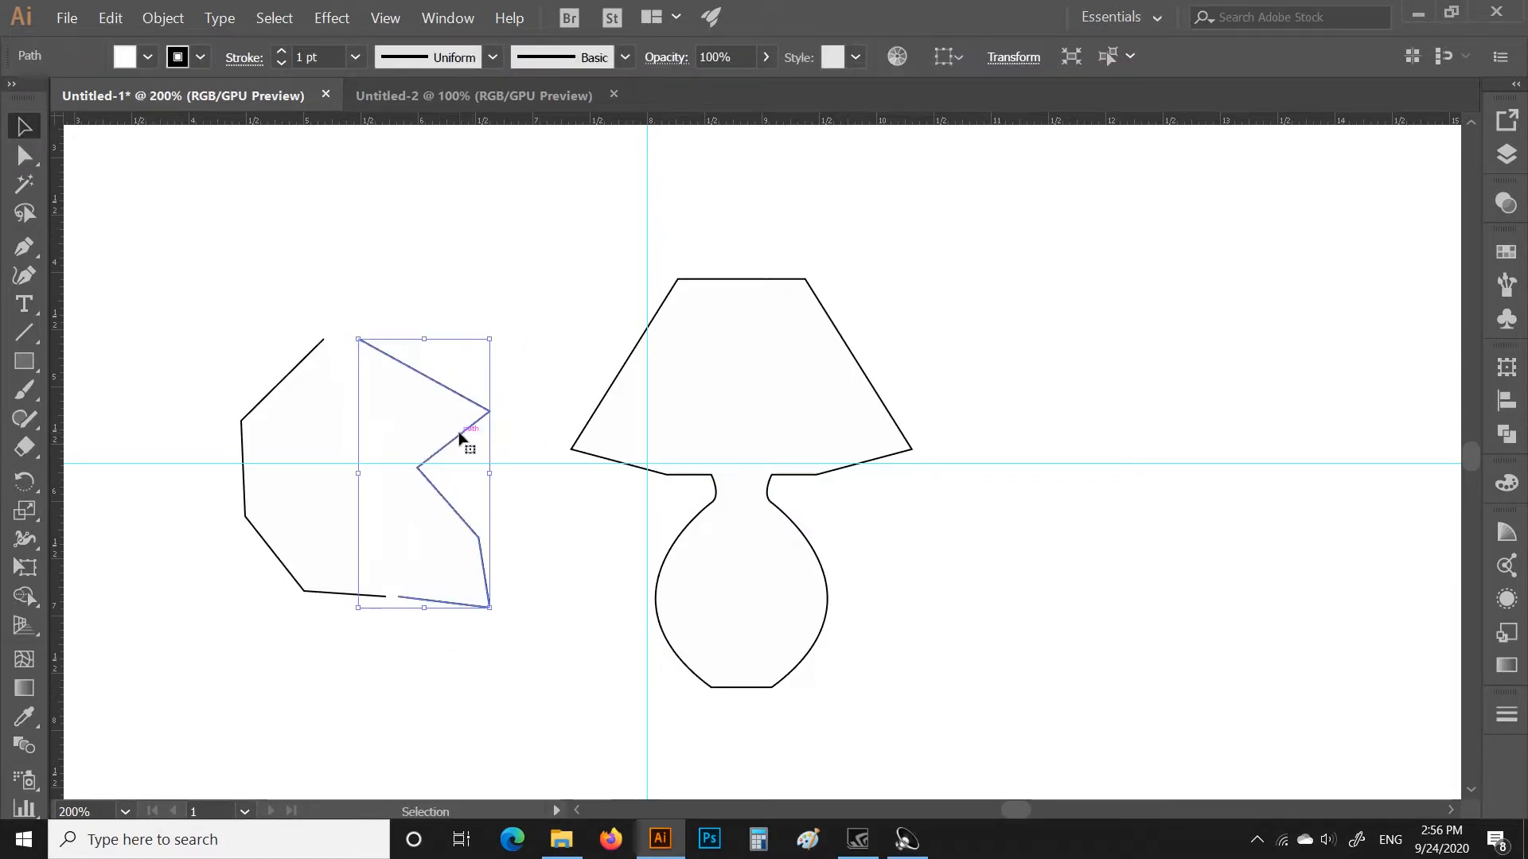
{"action": "left_click", "coordinate": [403, 658]}
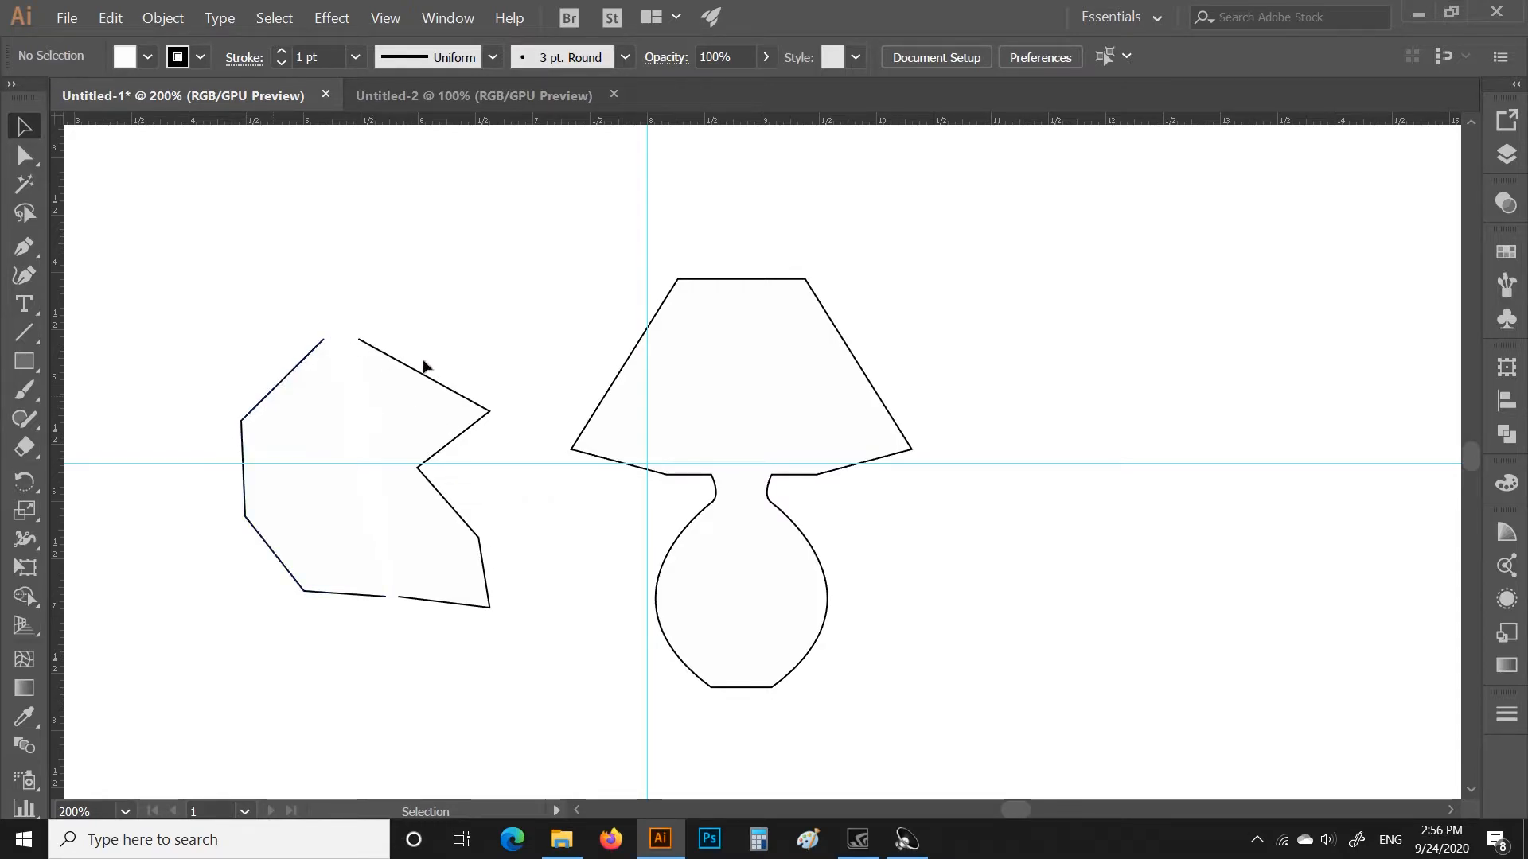
Bring the two open paths' upper end points together by averaging them on both axes
{"action": "left_click", "coordinate": [22, 159]}
{"action": "left_click_drag", "start_coordinate": [303, 329], "coordinate": [385, 368]}
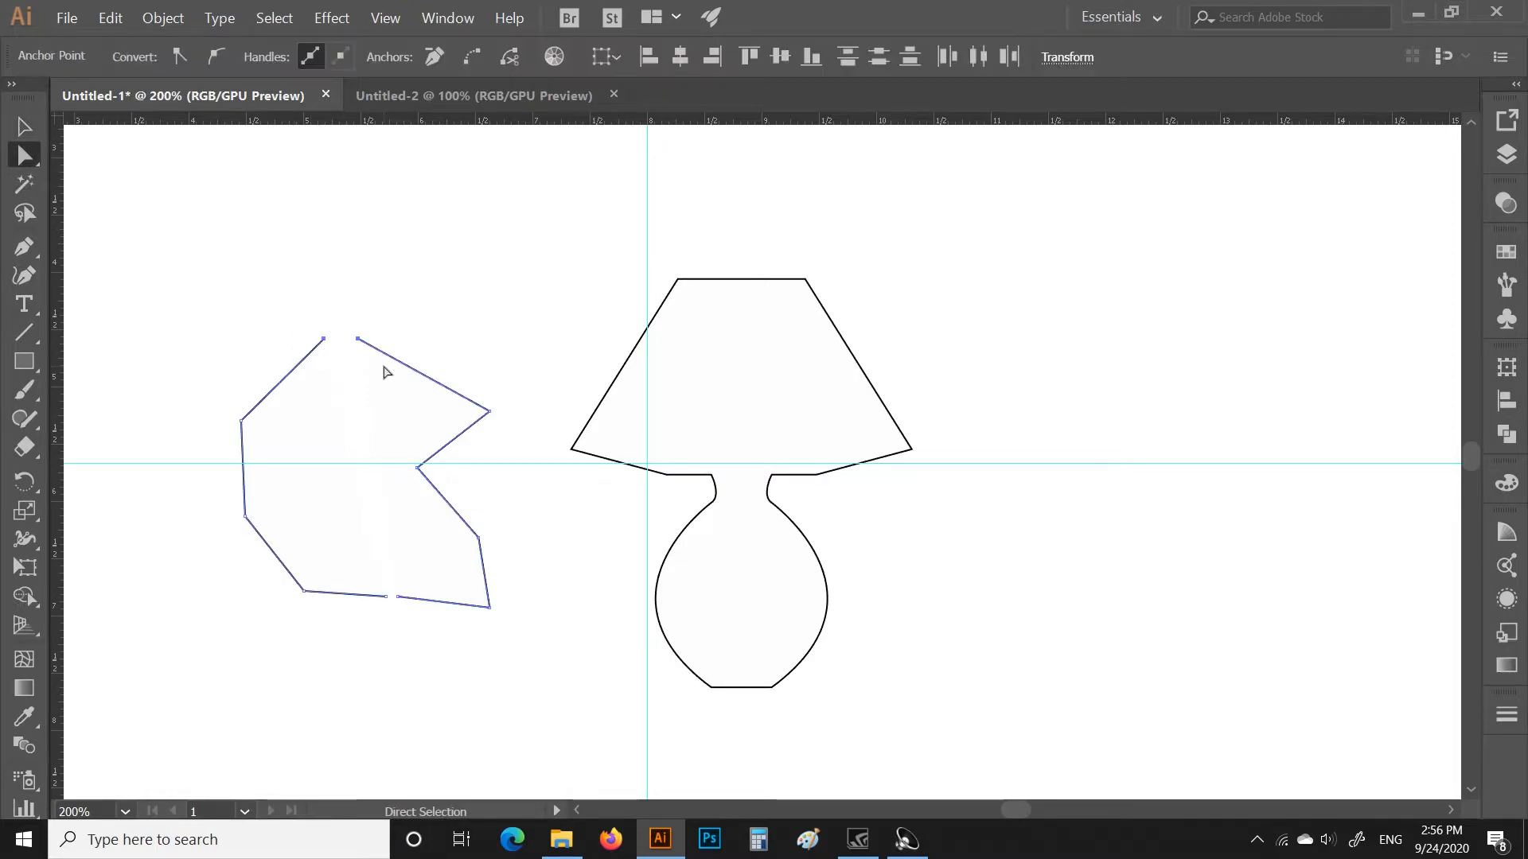
{"action": "left_click", "coordinate": [336, 328]}
{"action": "scroll", "coordinate": [335, 329], "scroll_direction": "up", "scroll_amount": 2}
{"action": "left_click_drag", "start_coordinate": [298, 346], "coordinate": [371, 385]}
{"action": "right_click", "coordinate": [355, 361]}
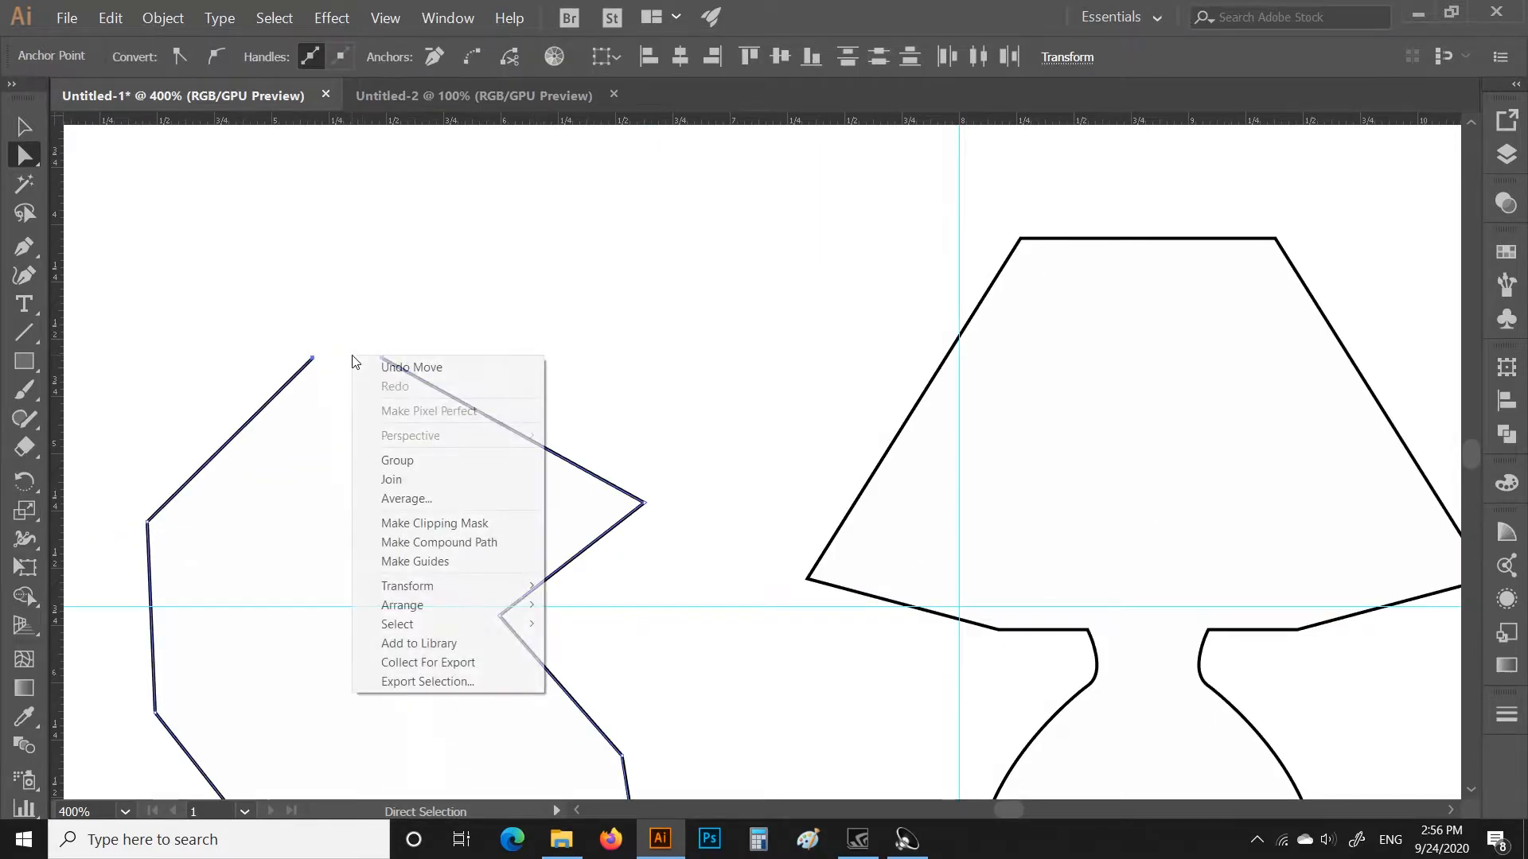
{"action": "left_click", "coordinate": [408, 498]}
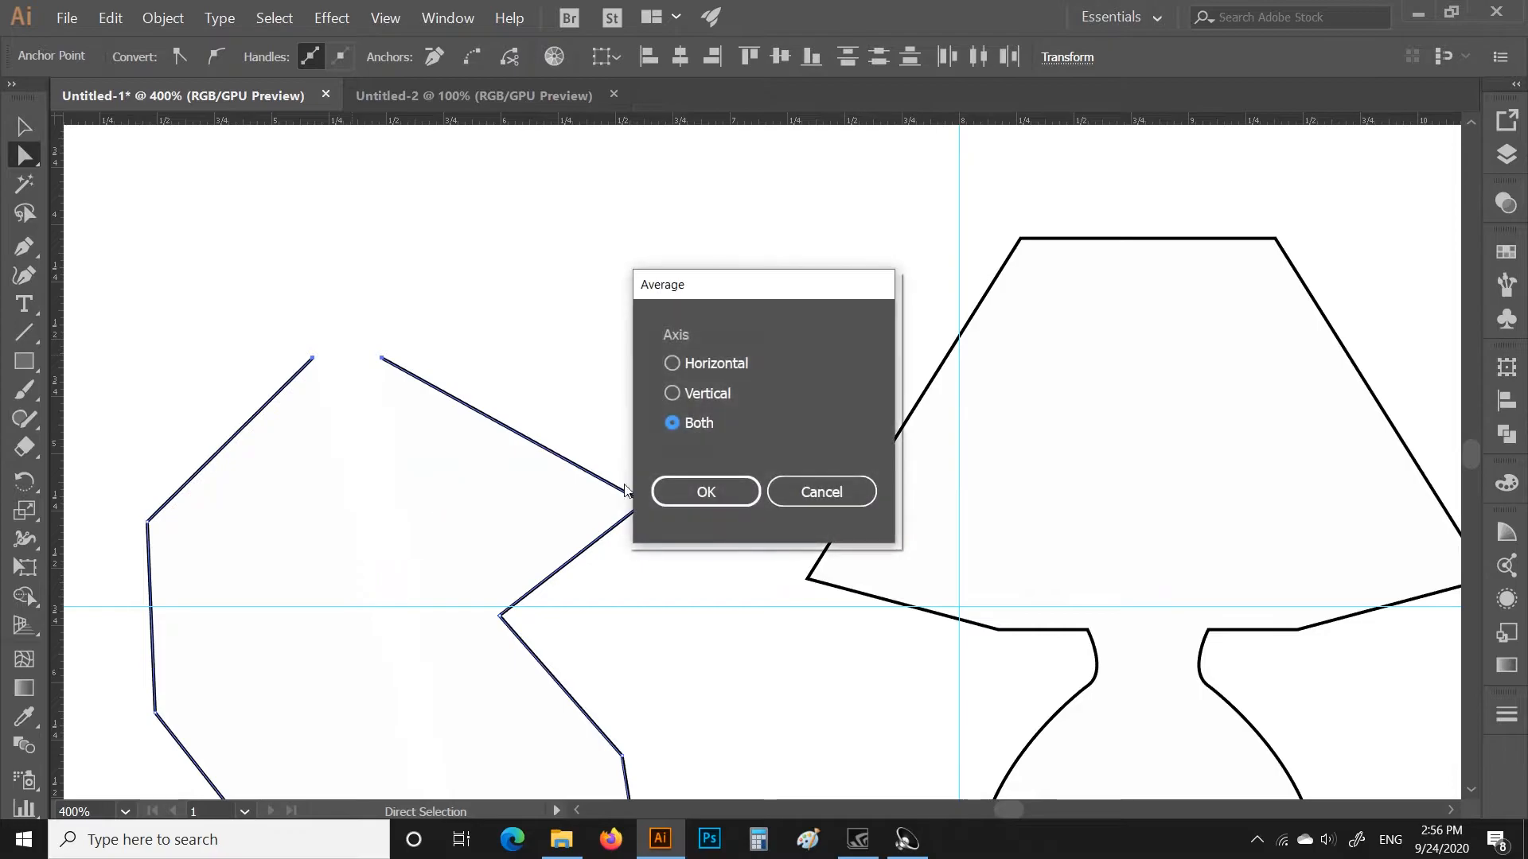
{"action": "left_click", "coordinate": [678, 491]}
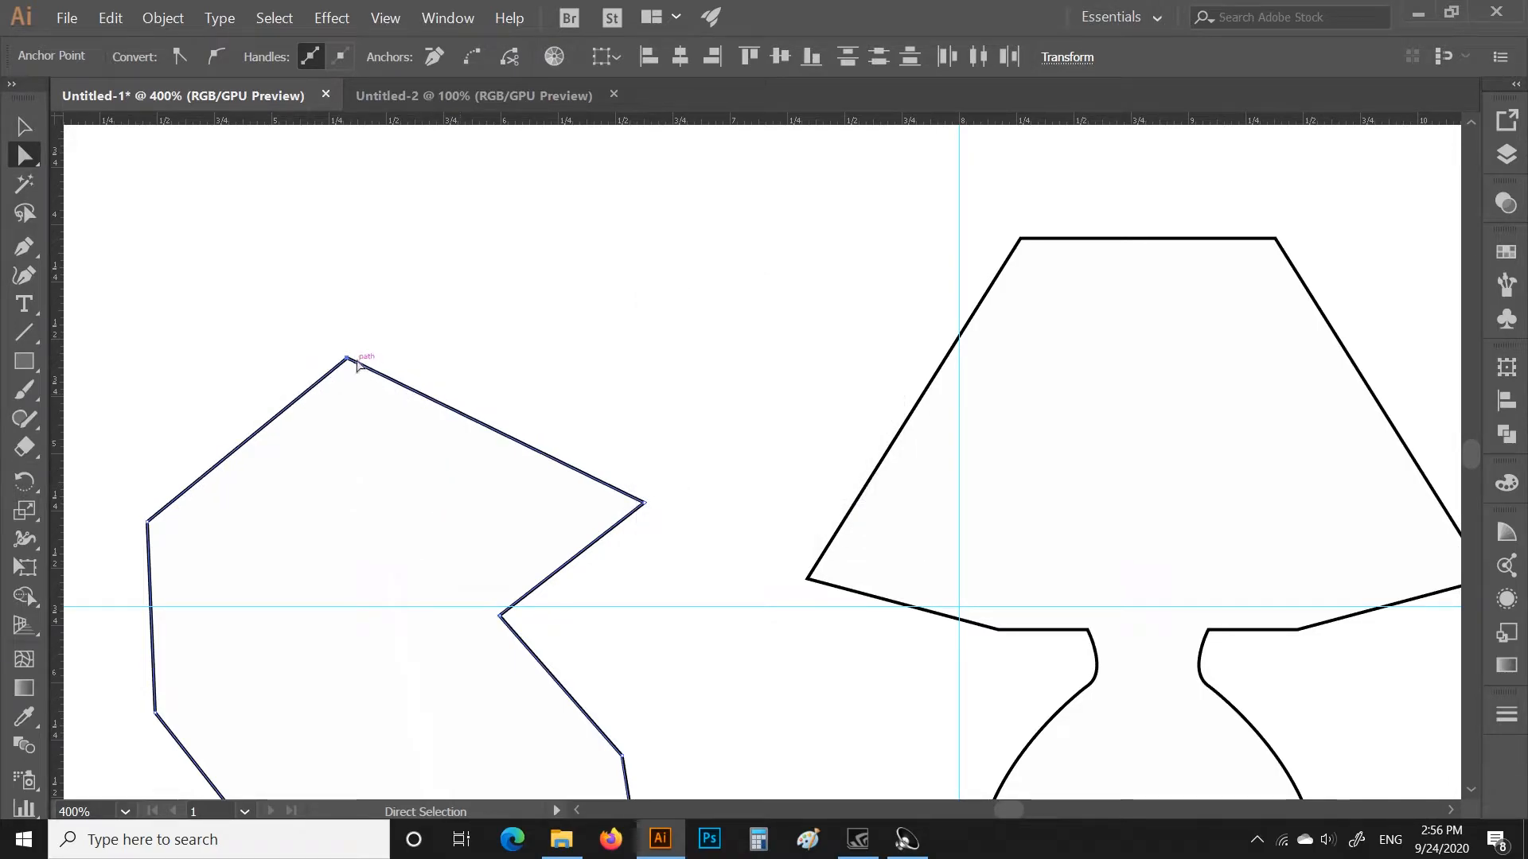
Average the two paths' lower end points on both axes to close the gap, and deselect the shape
{"action": "scroll", "coordinate": [398, 427], "scroll_direction": "down", "scroll_amount": 3}
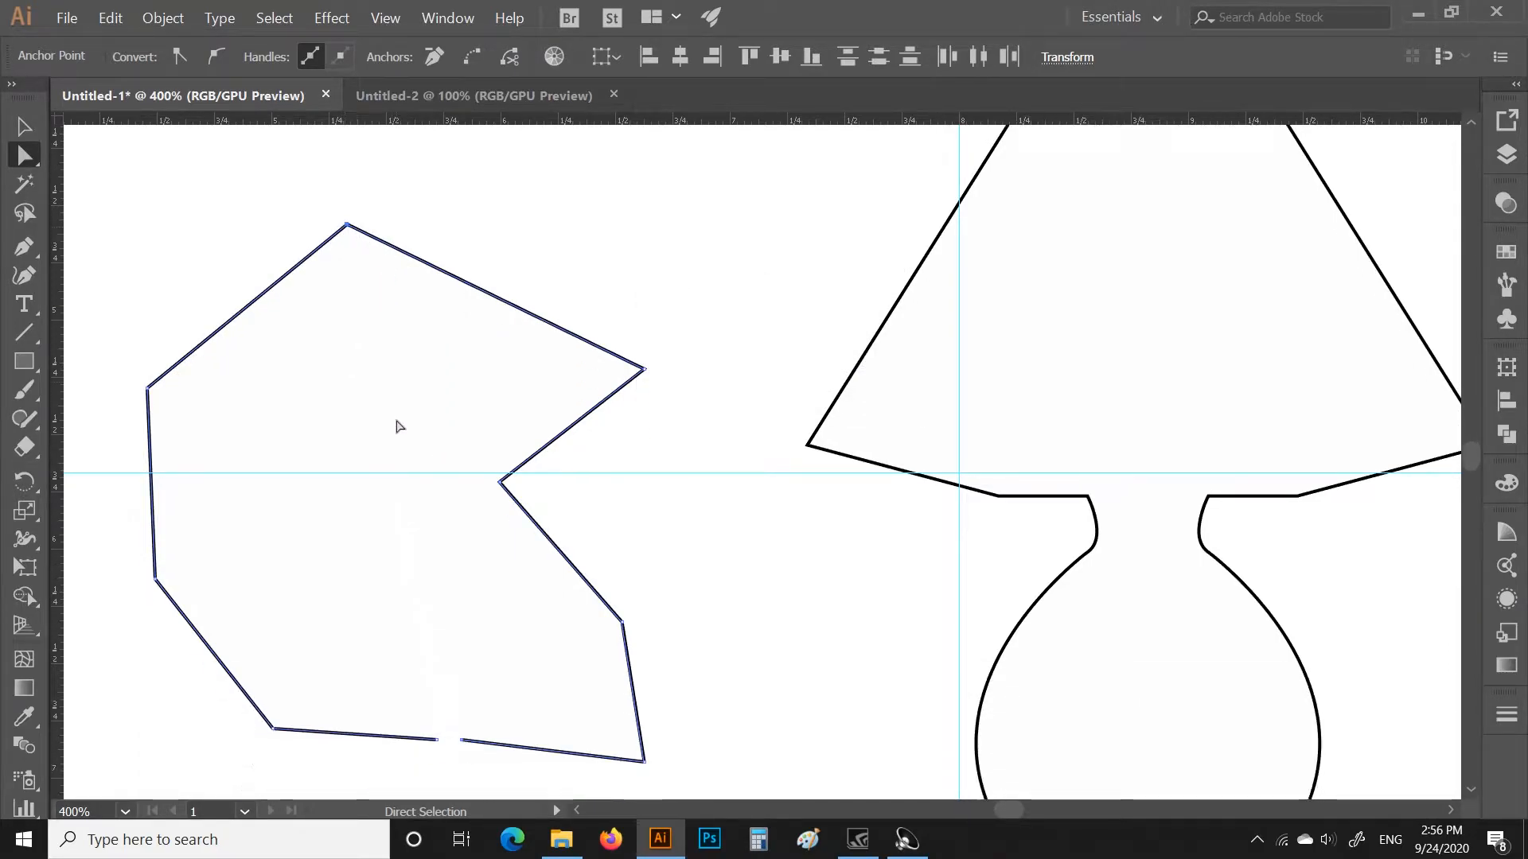
{"action": "left_click", "coordinate": [440, 737]}
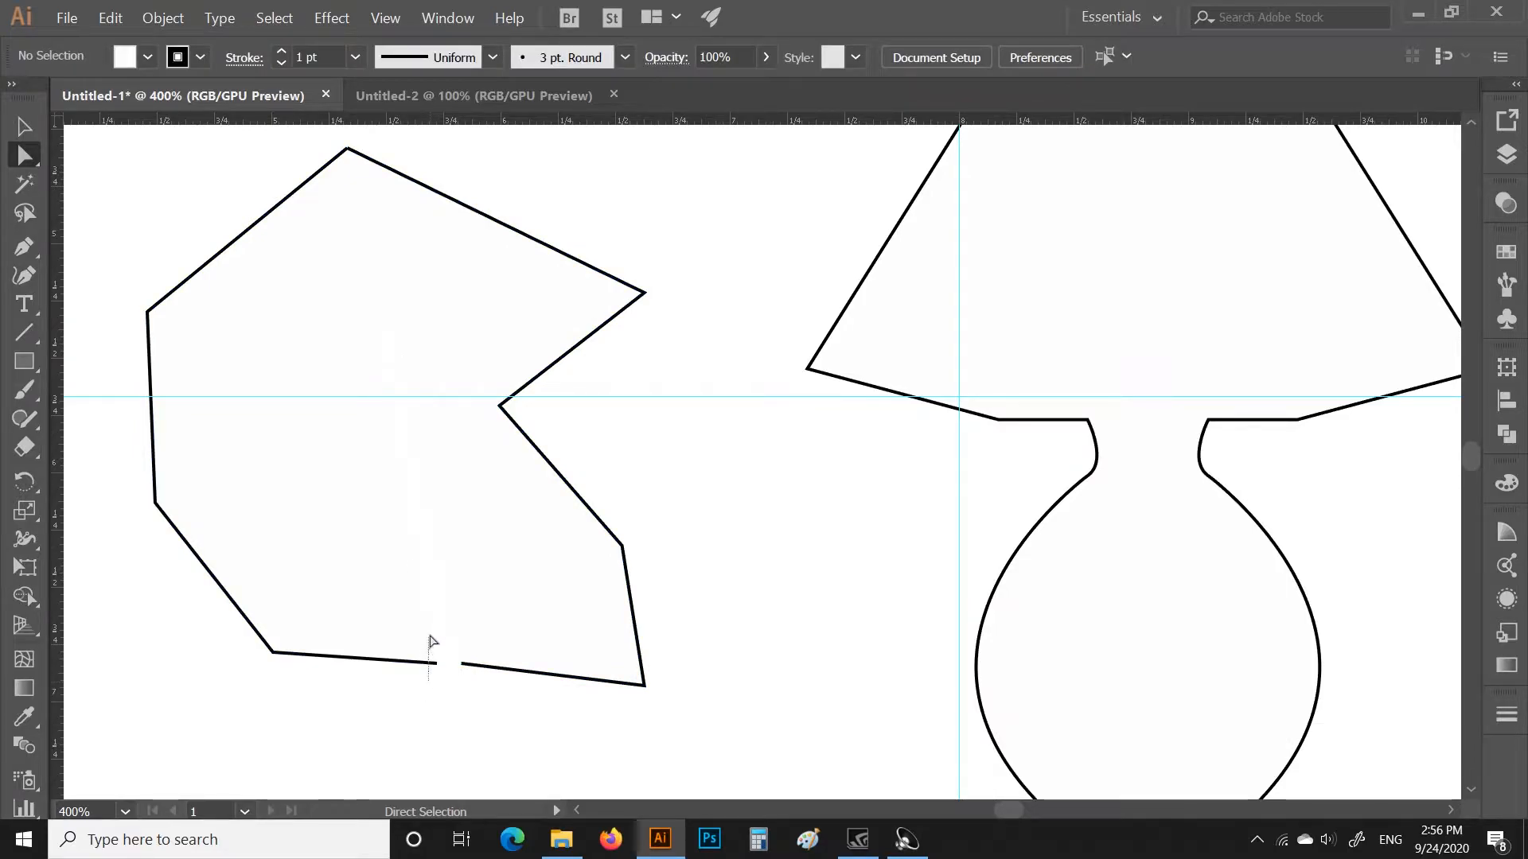
{"action": "left_click", "coordinate": [462, 662]}
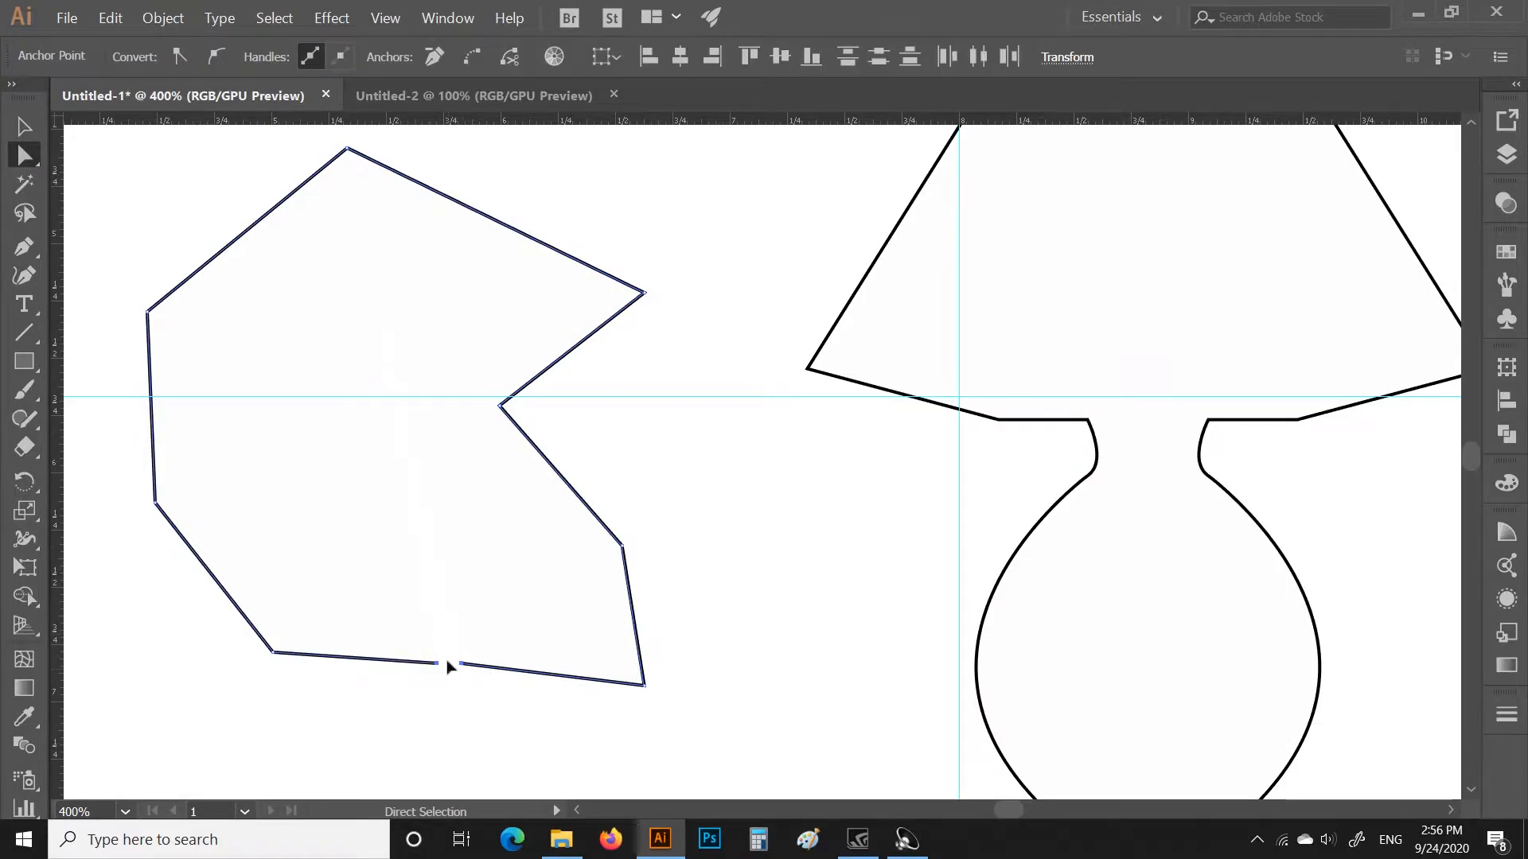
{"action": "right_click", "coordinate": [450, 667]}
{"action": "left_click", "coordinate": [613, 467]}
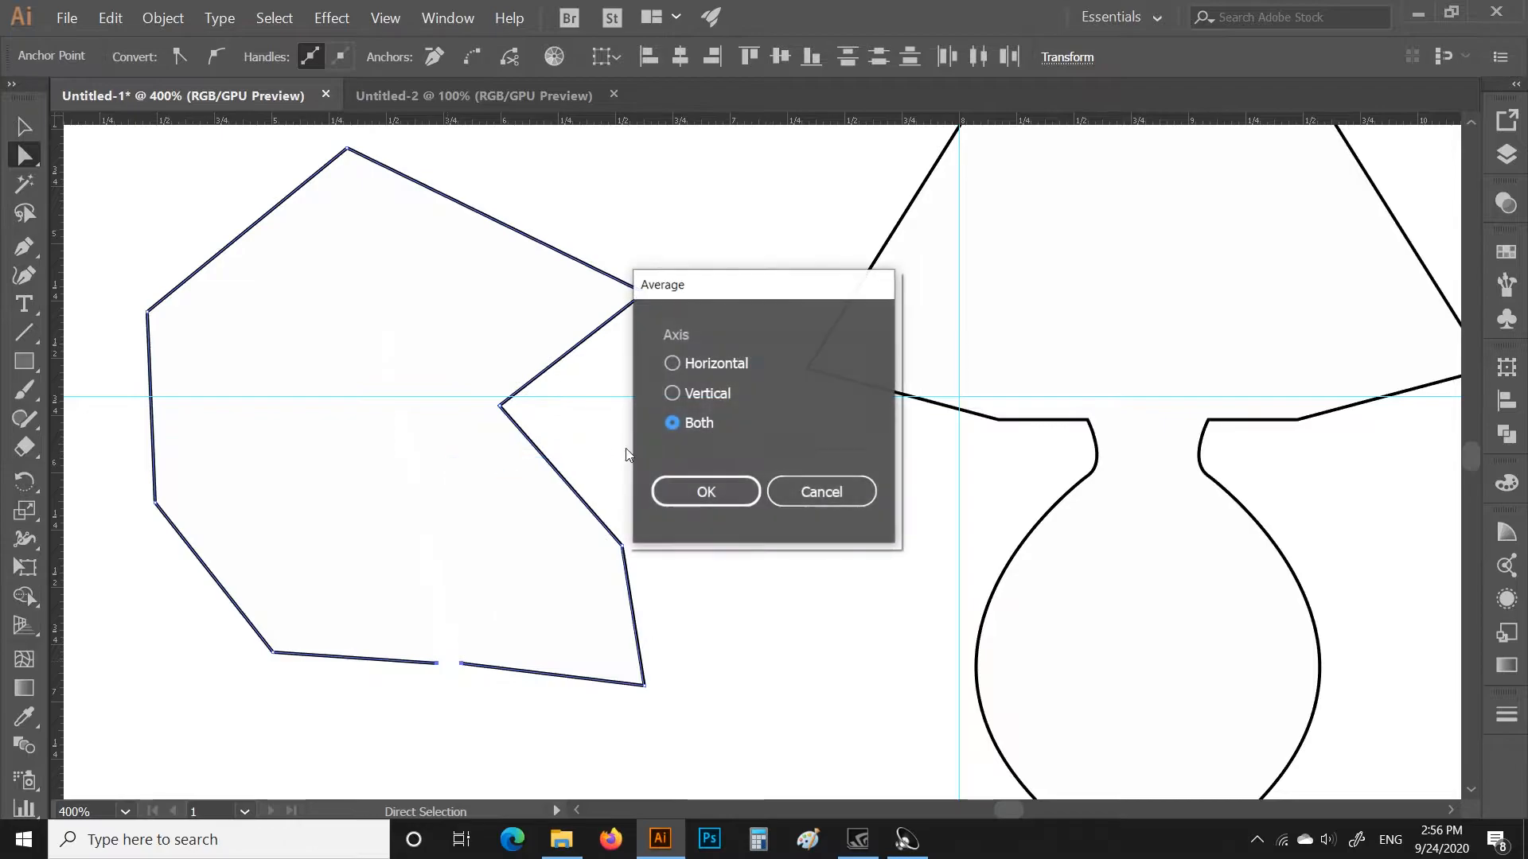
{"action": "left_click", "coordinate": [696, 493]}
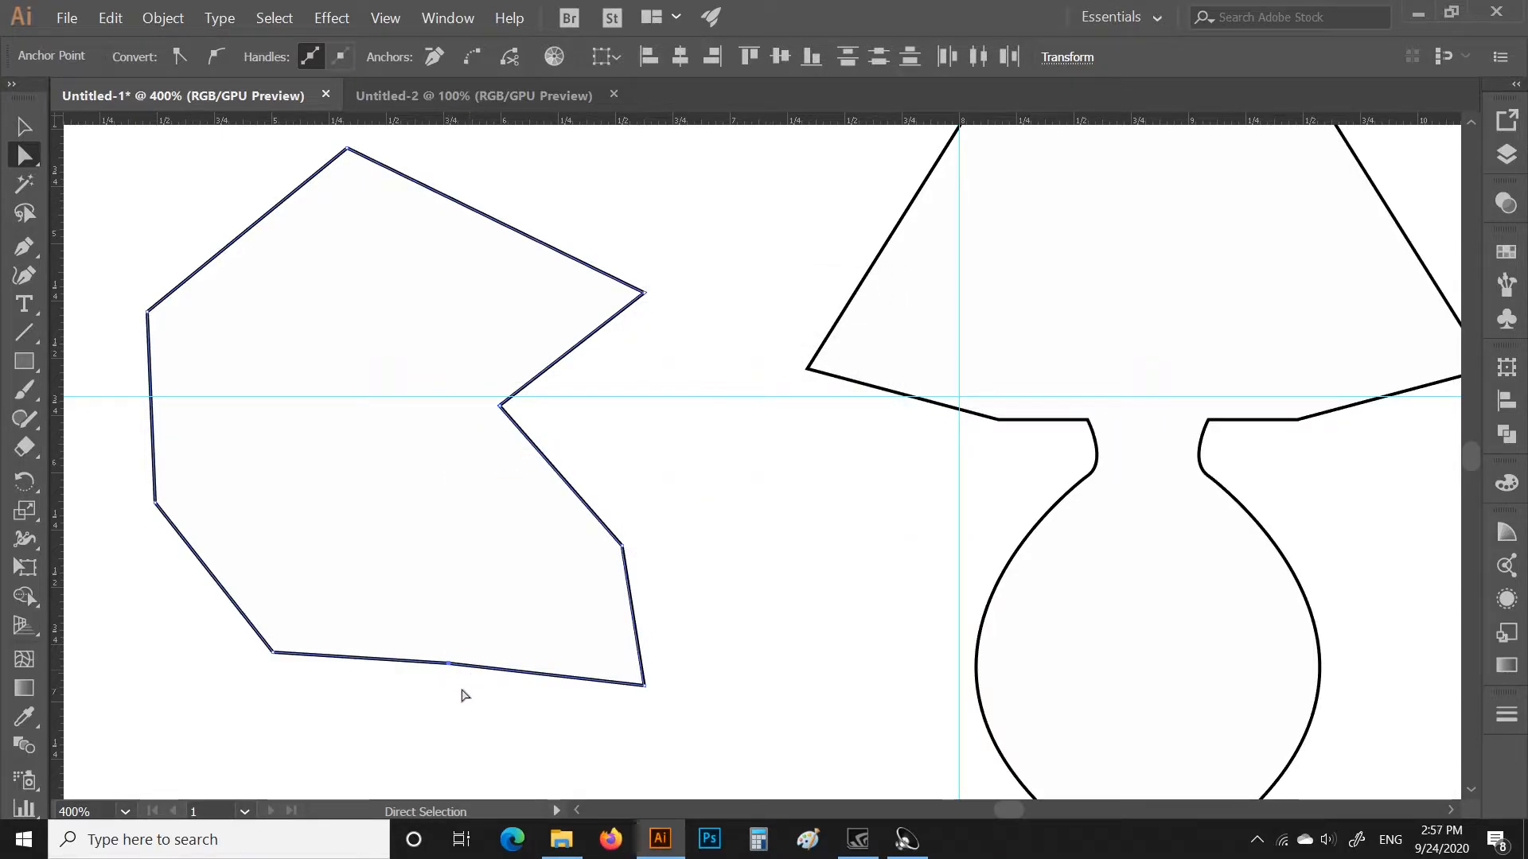
{"action": "left_click", "coordinate": [461, 692]}
{"action": "left_click", "coordinate": [24, 125]}
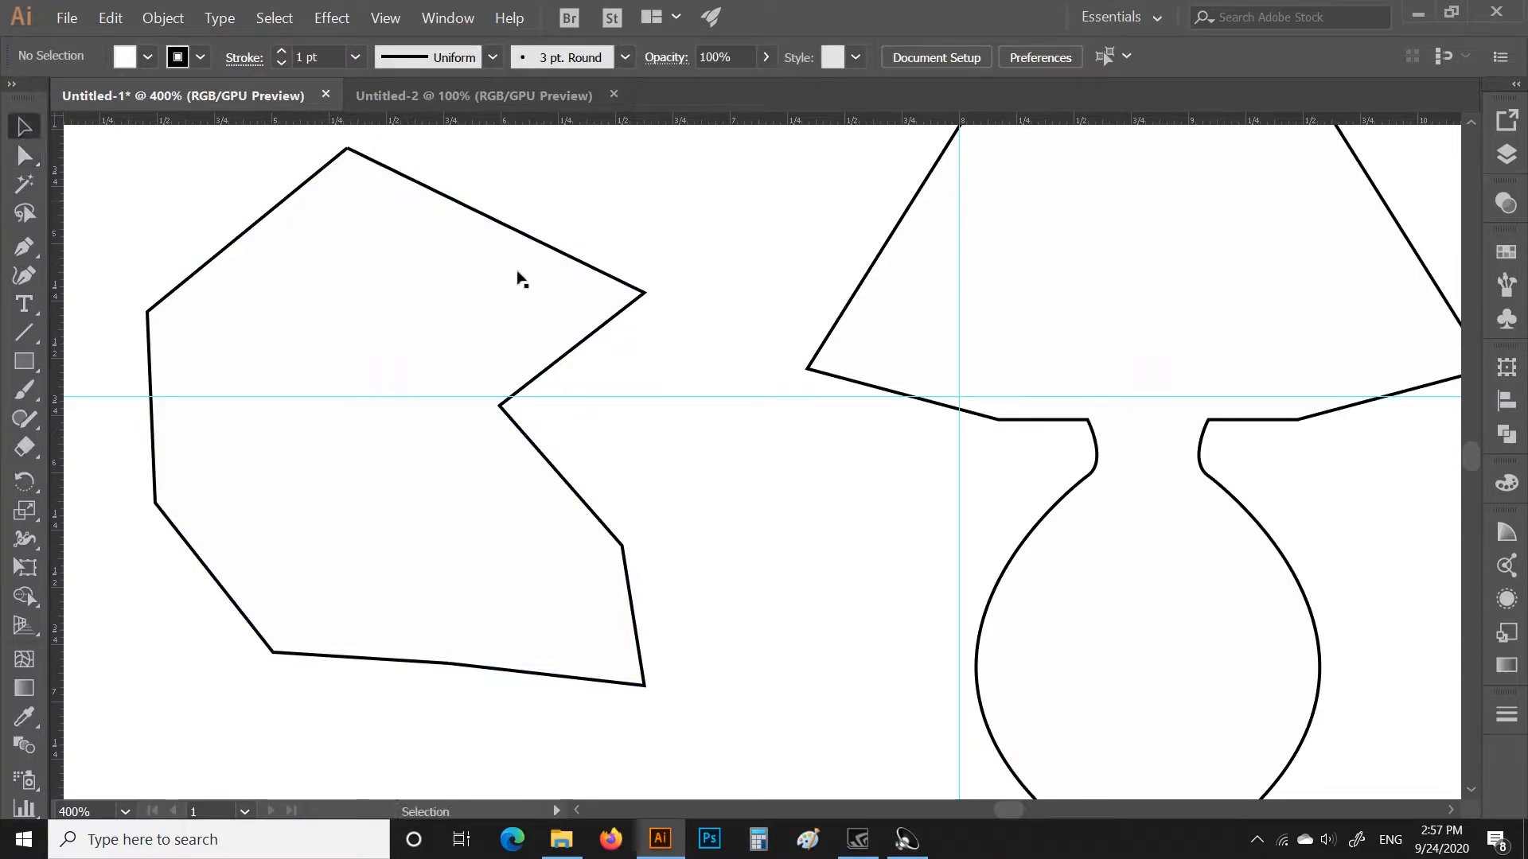
Try moving the zigzag path away from the first path, undo that move, and deselect everything
{"action": "left_click_drag", "start_coordinate": [557, 253], "coordinate": [612, 245]}
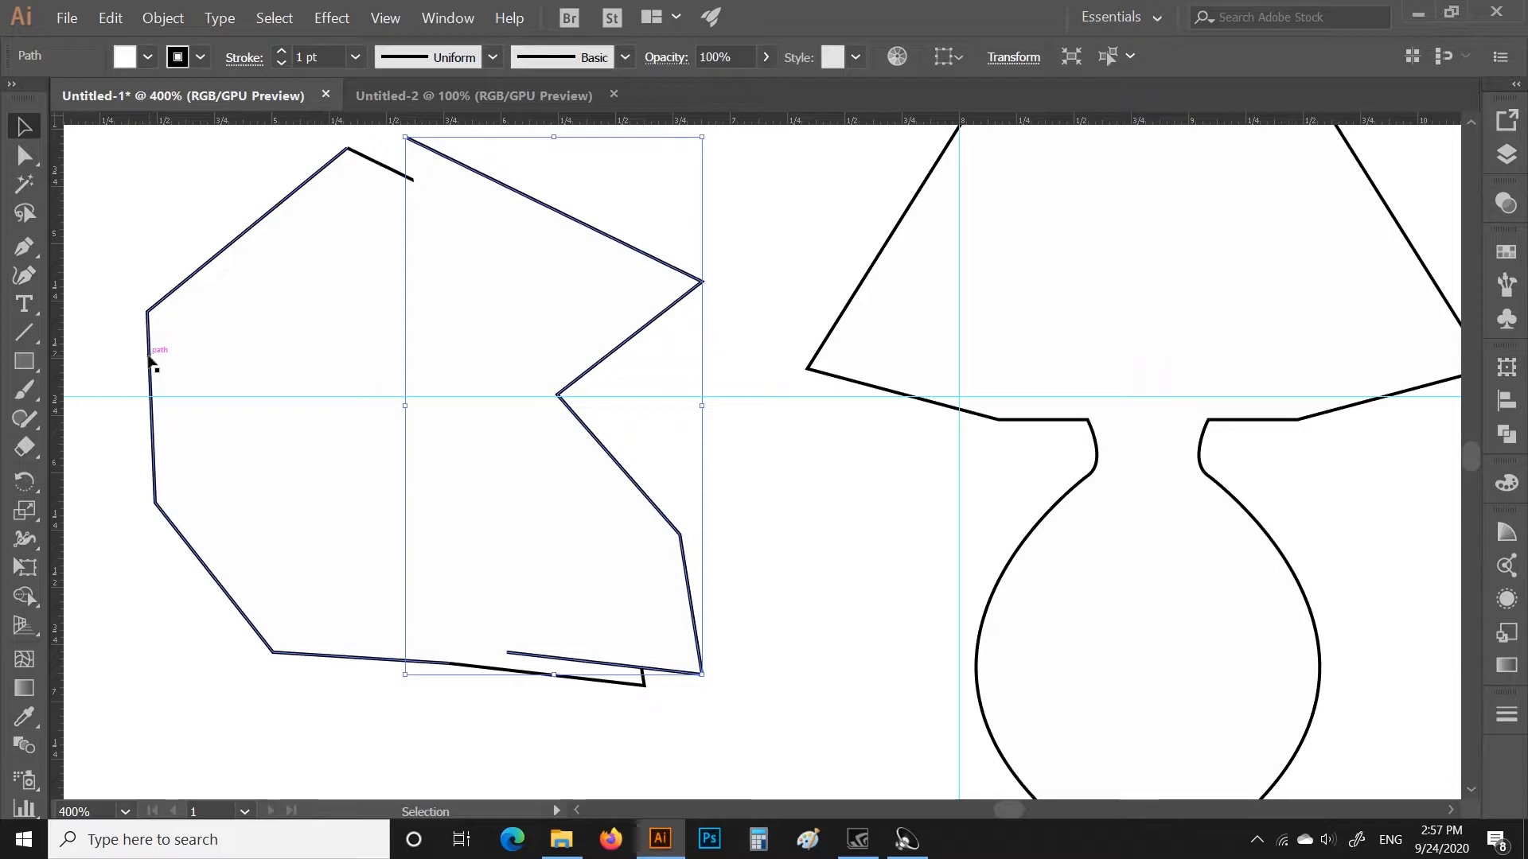
{"action": "left_click", "coordinate": [396, 151]}
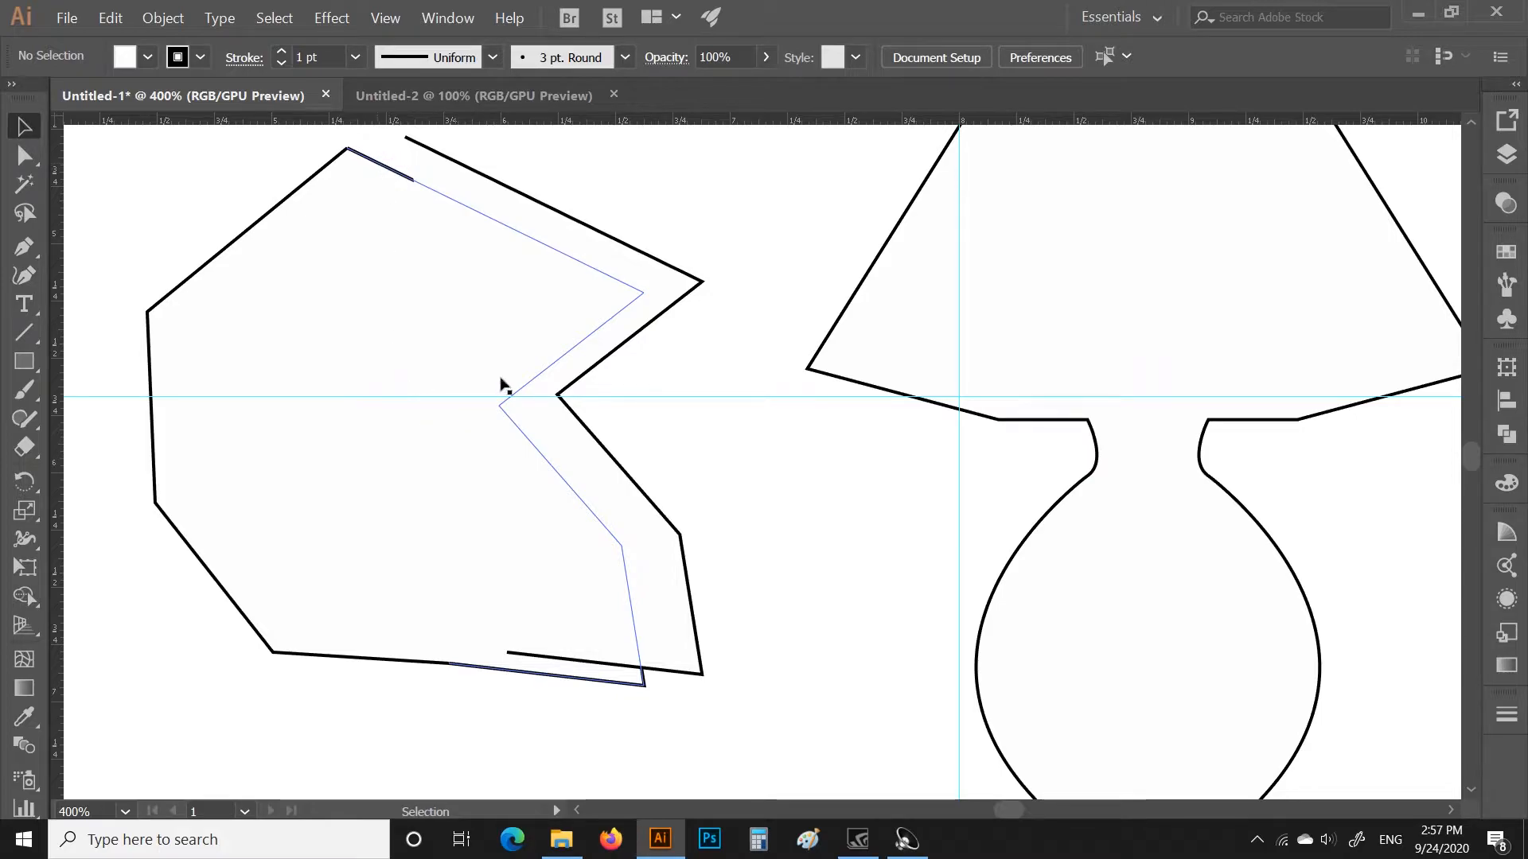
{"action": "key", "text": "ctrl+z"}
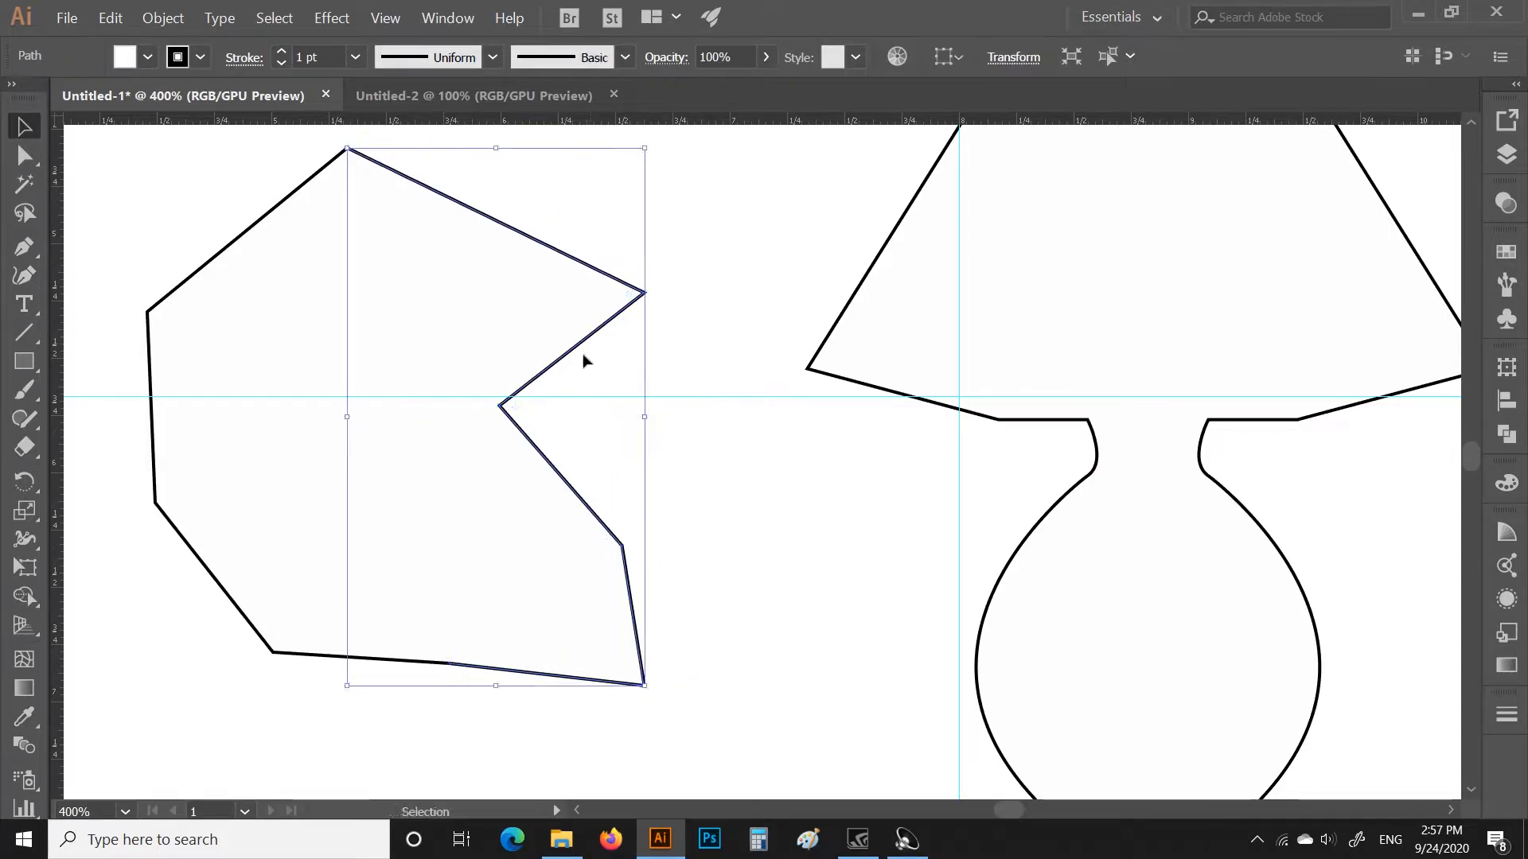
{"action": "left_click", "coordinate": [332, 716]}
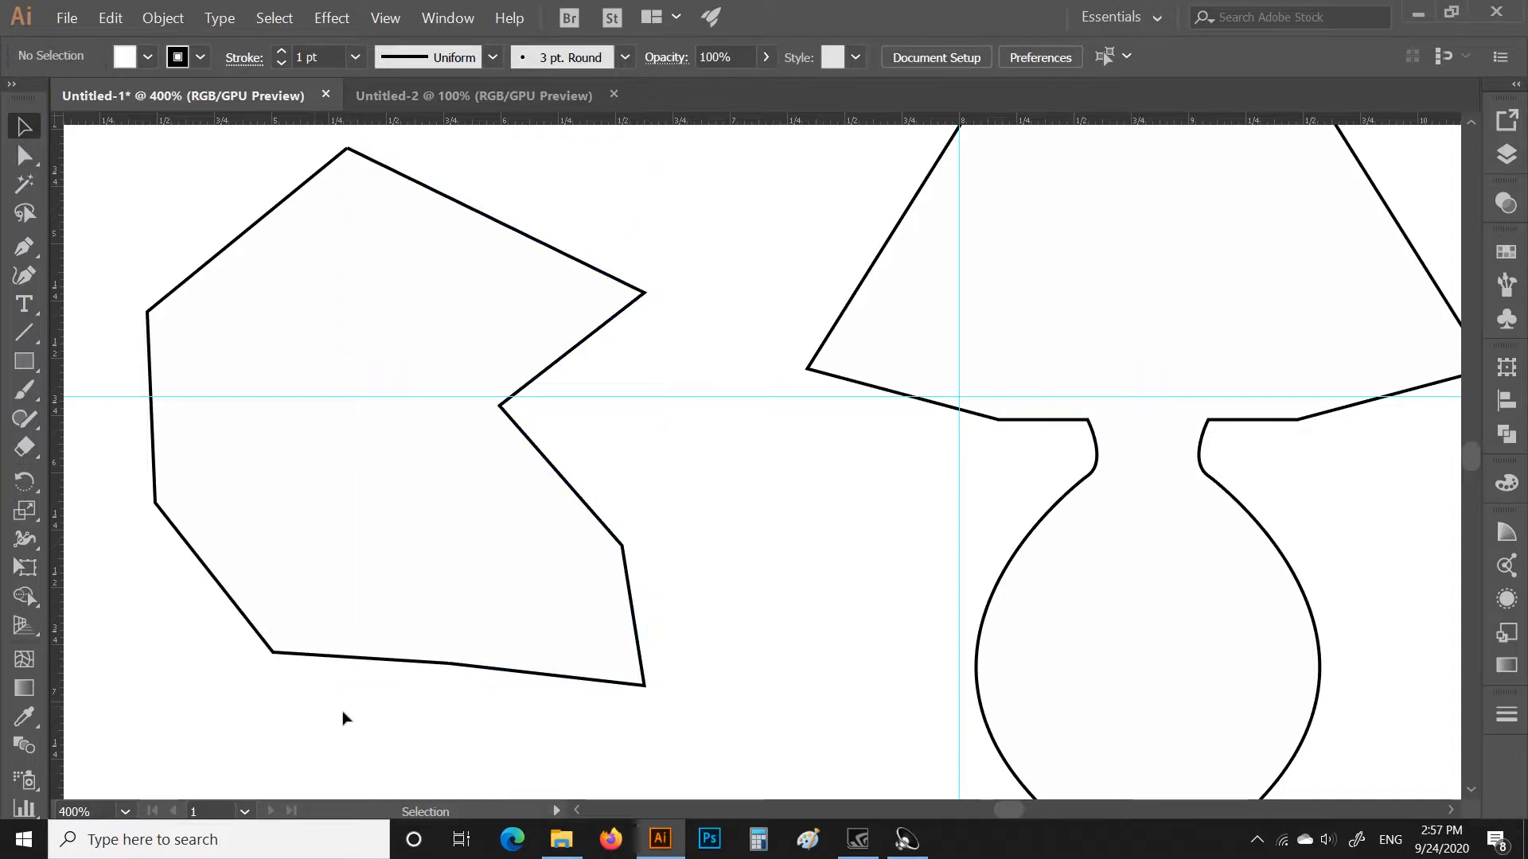
Join the two paths' overlapping end points at the shape's top corner into one anchor
{"action": "left_click", "coordinate": [24, 157]}
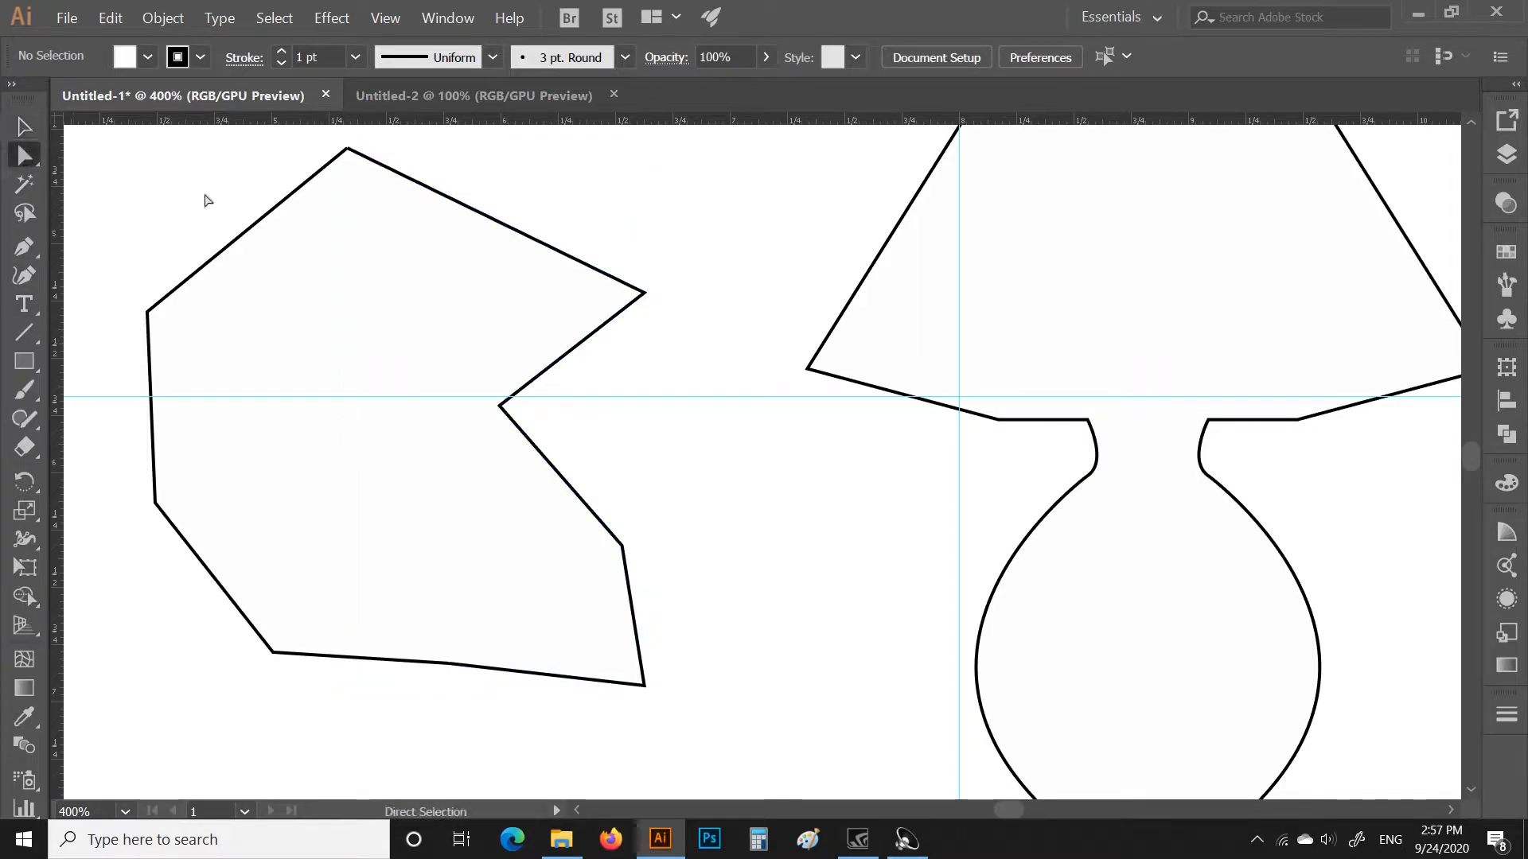
{"action": "scroll", "coordinate": [330, 209], "scroll_direction": "up", "scroll_amount": 2}
{"action": "scroll", "coordinate": [346, 209], "scroll_direction": "up", "scroll_amount": 7}
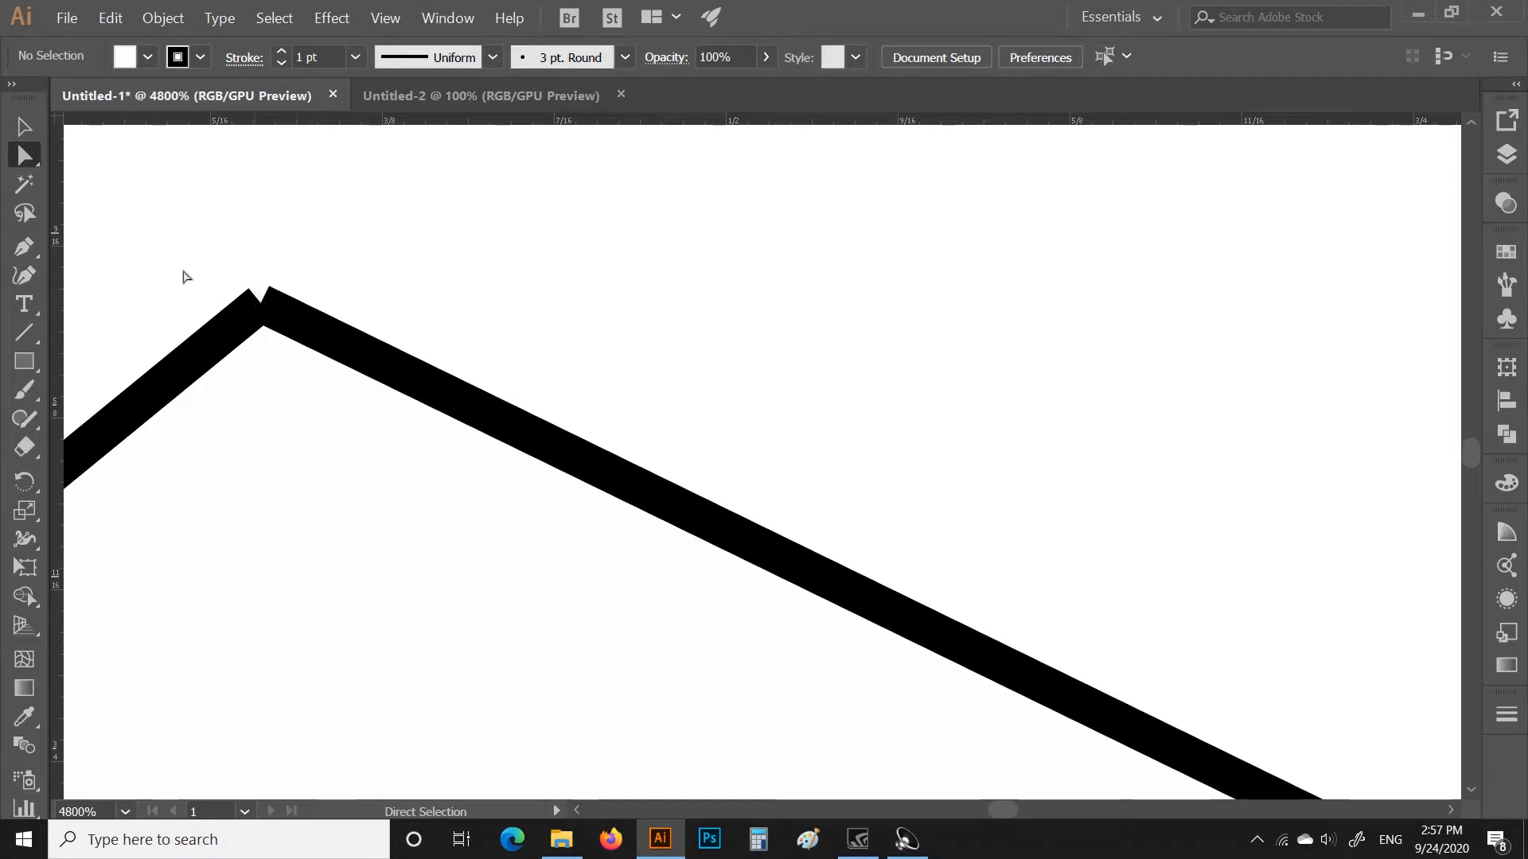
{"action": "left_click_drag", "start_coordinate": [179, 250], "coordinate": [353, 394]}
{"action": "right_click", "coordinate": [261, 304]}
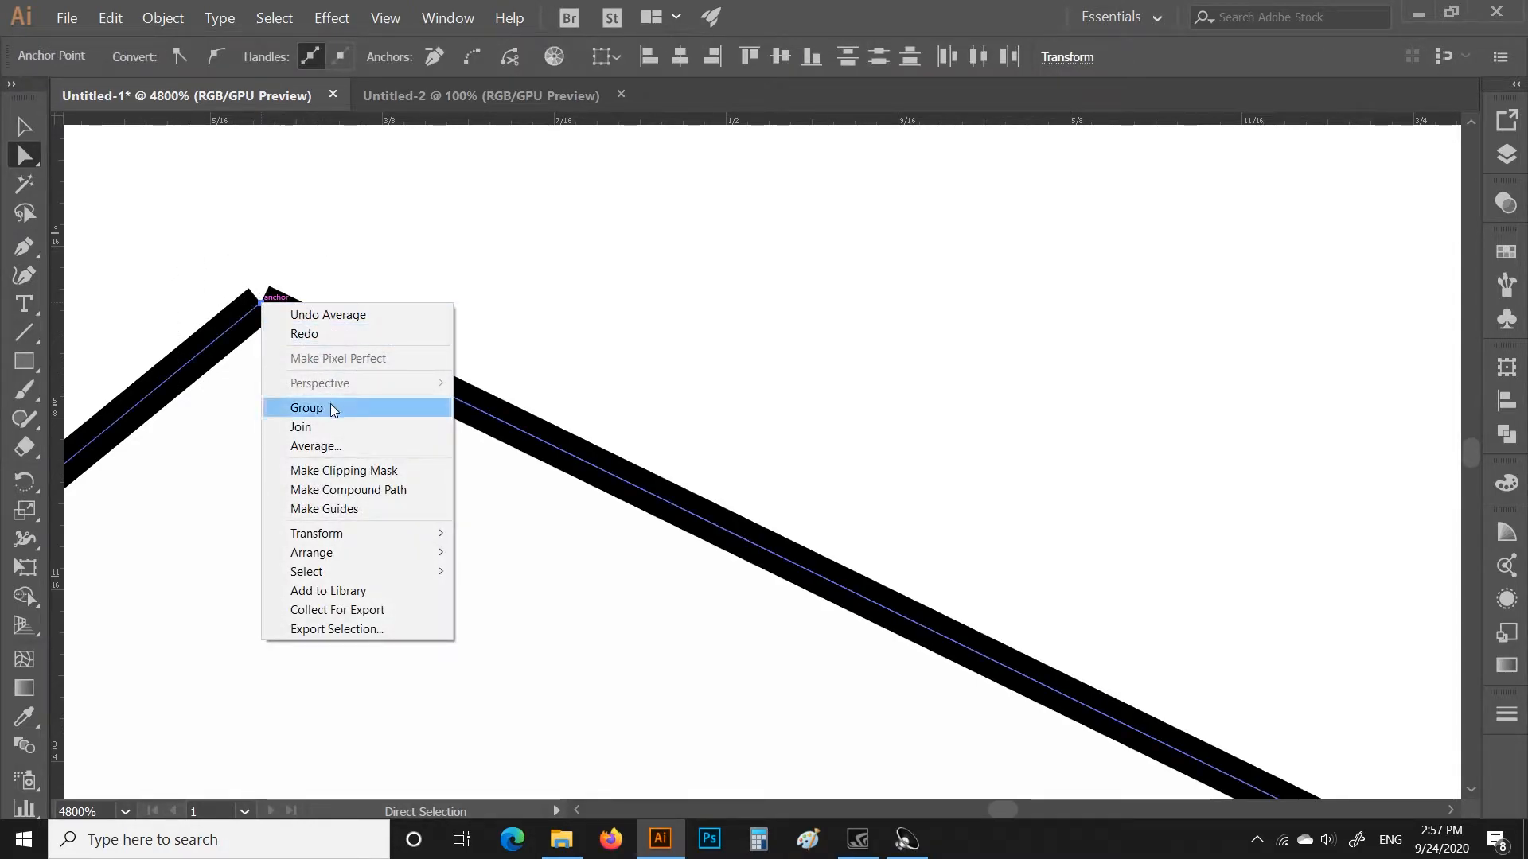
{"action": "left_click", "coordinate": [328, 427]}
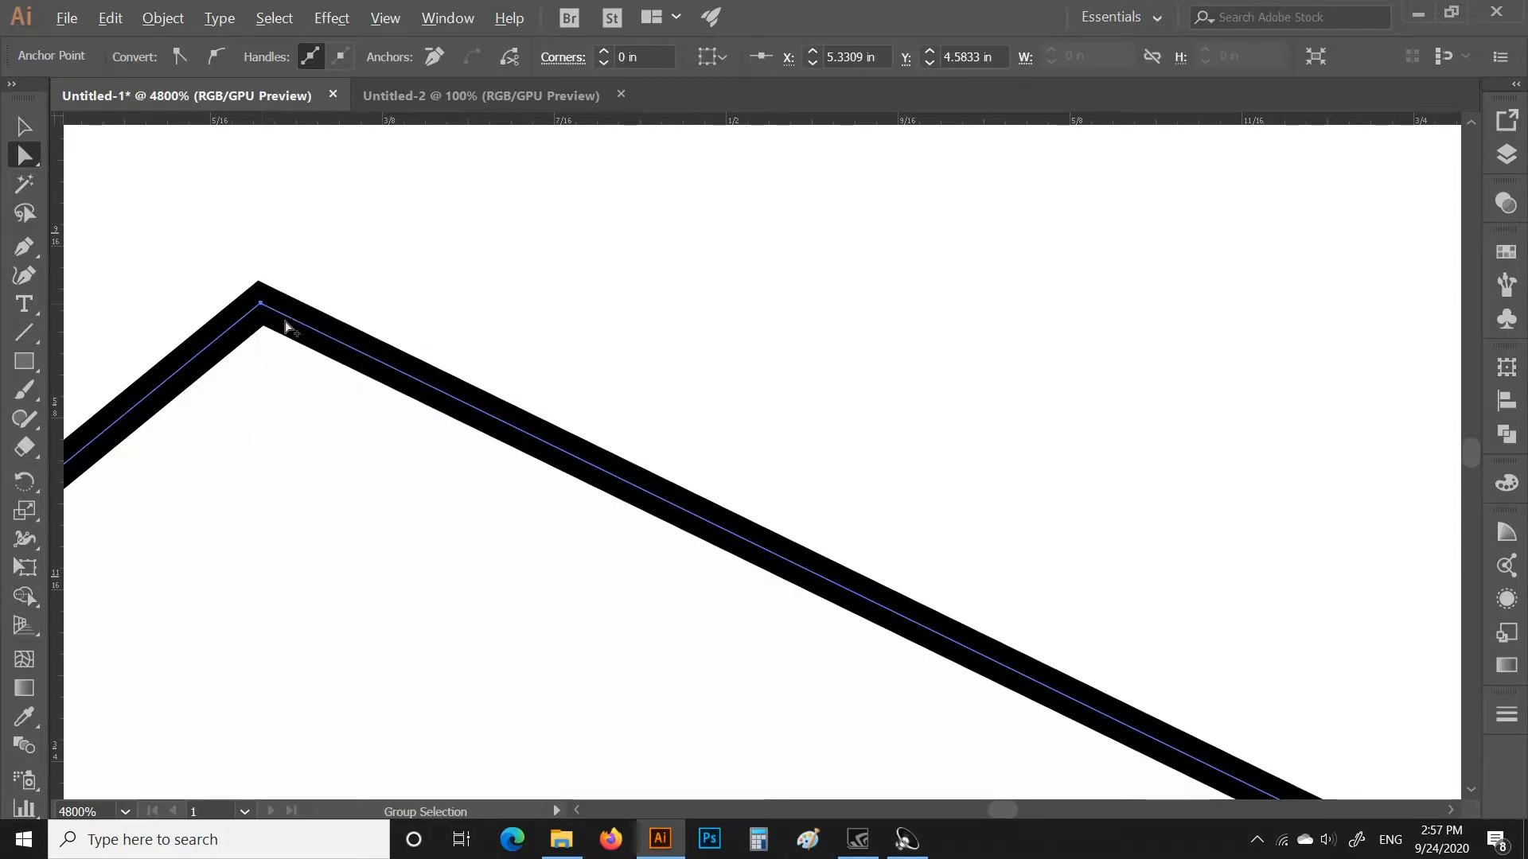
{"action": "key", "text": "alt"}
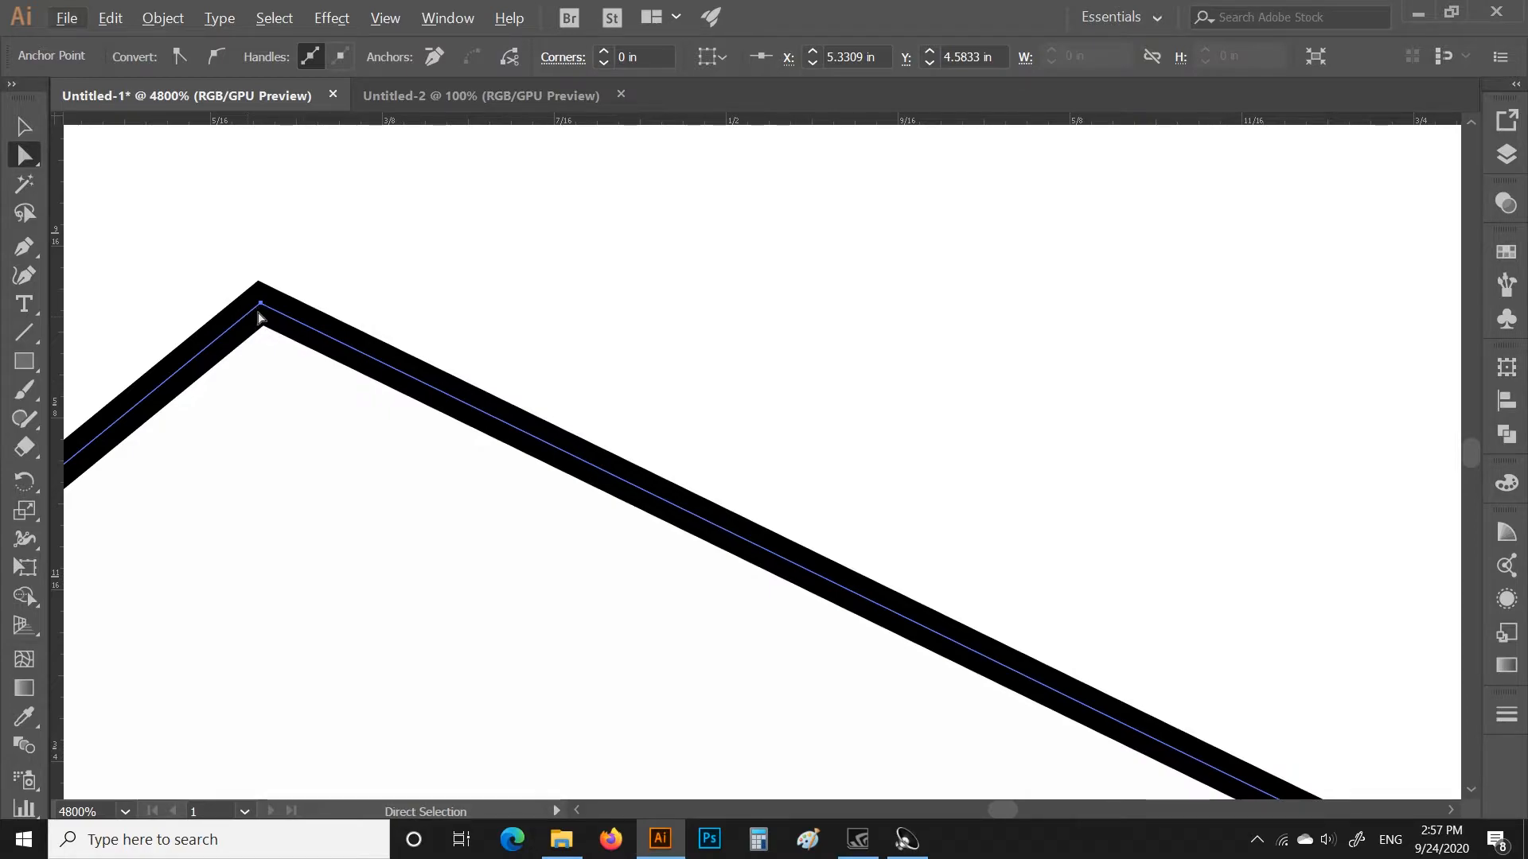
Join the overlapping end points on the shape's lower edge to close the outline
{"action": "scroll", "coordinate": [263, 311], "scroll_direction": "down", "scroll_amount": 8}
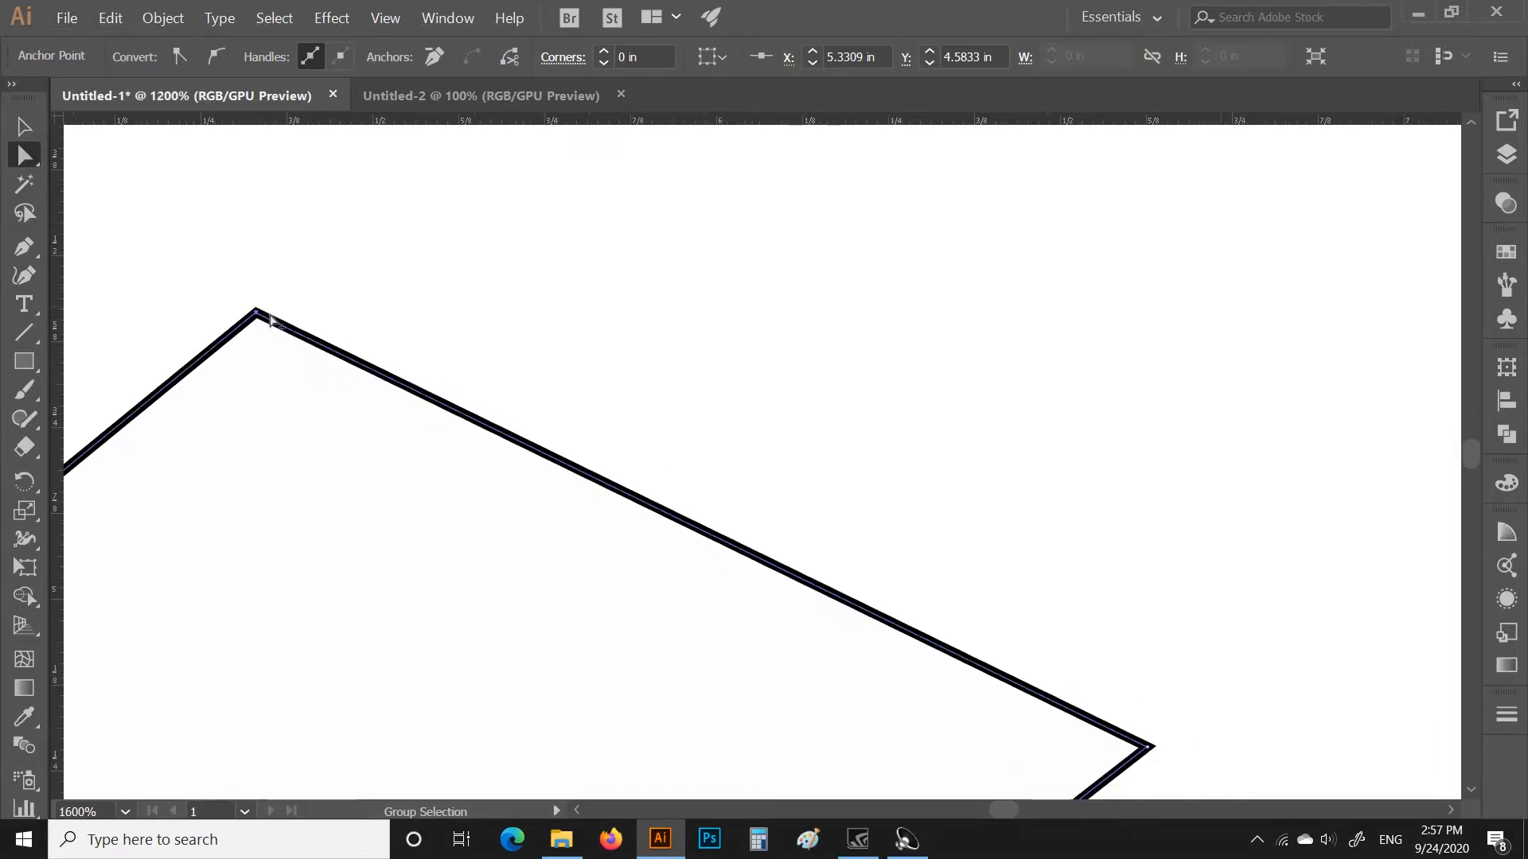
{"action": "scroll", "coordinate": [326, 646], "scroll_direction": "up", "scroll_amount": 5}
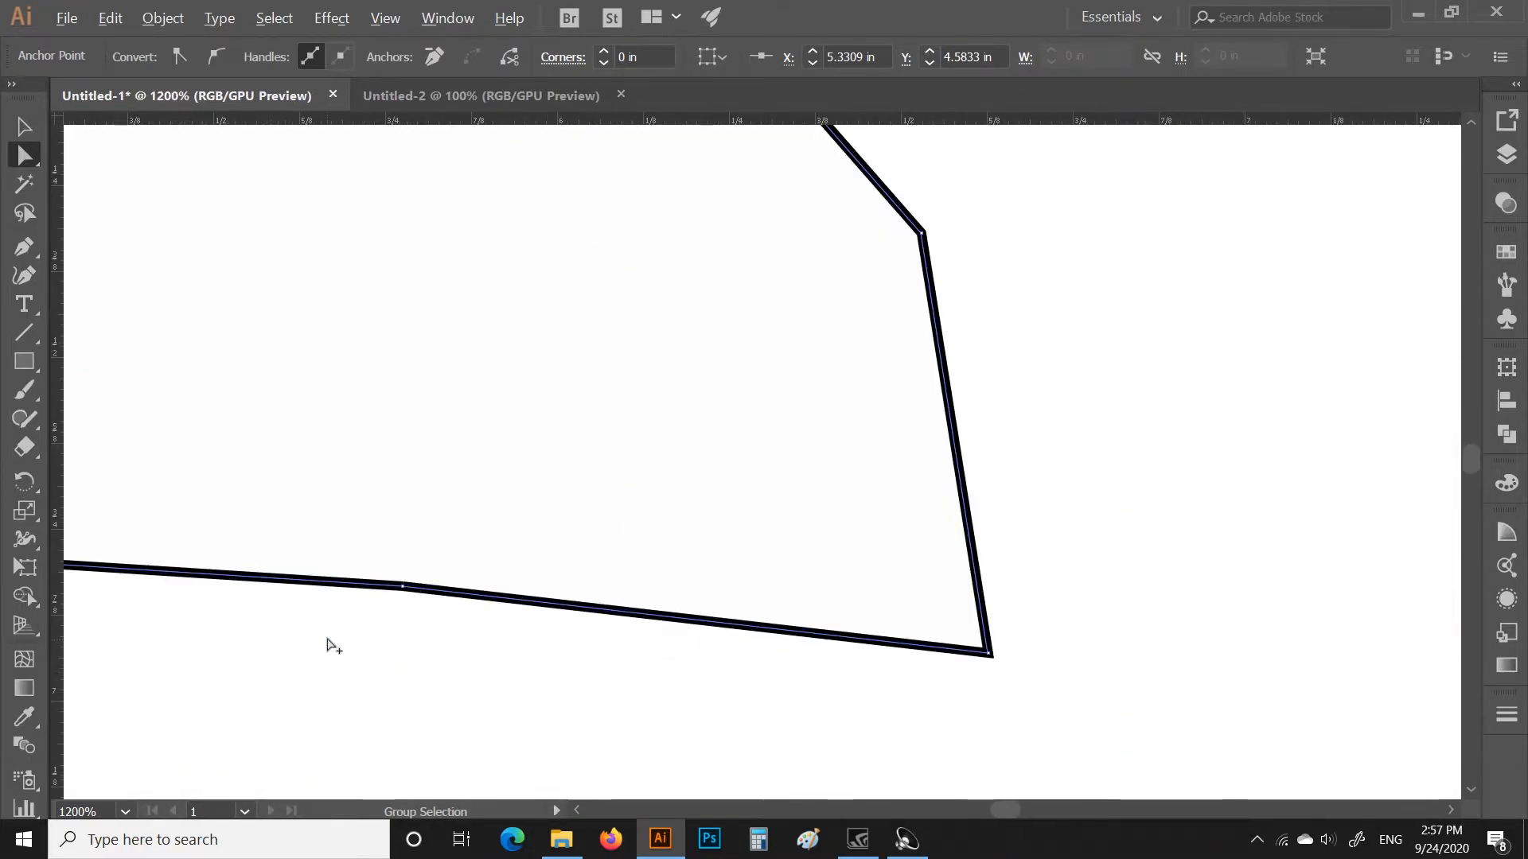
{"action": "left_click_drag", "start_coordinate": [328, 624], "coordinate": [494, 535]}
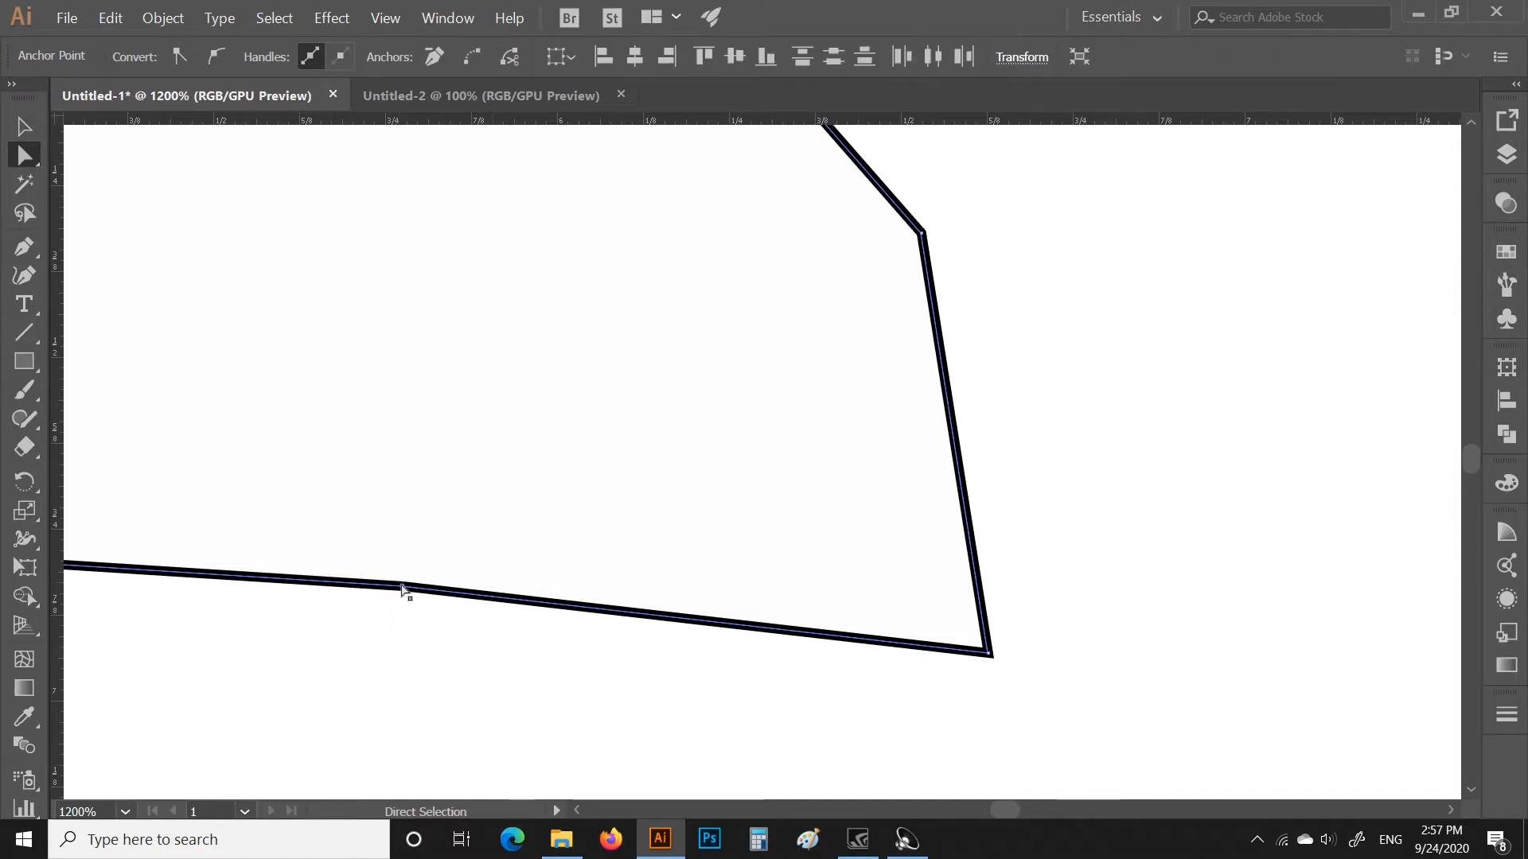
{"action": "right_click", "coordinate": [405, 587]}
{"action": "left_click", "coordinate": [490, 372]}
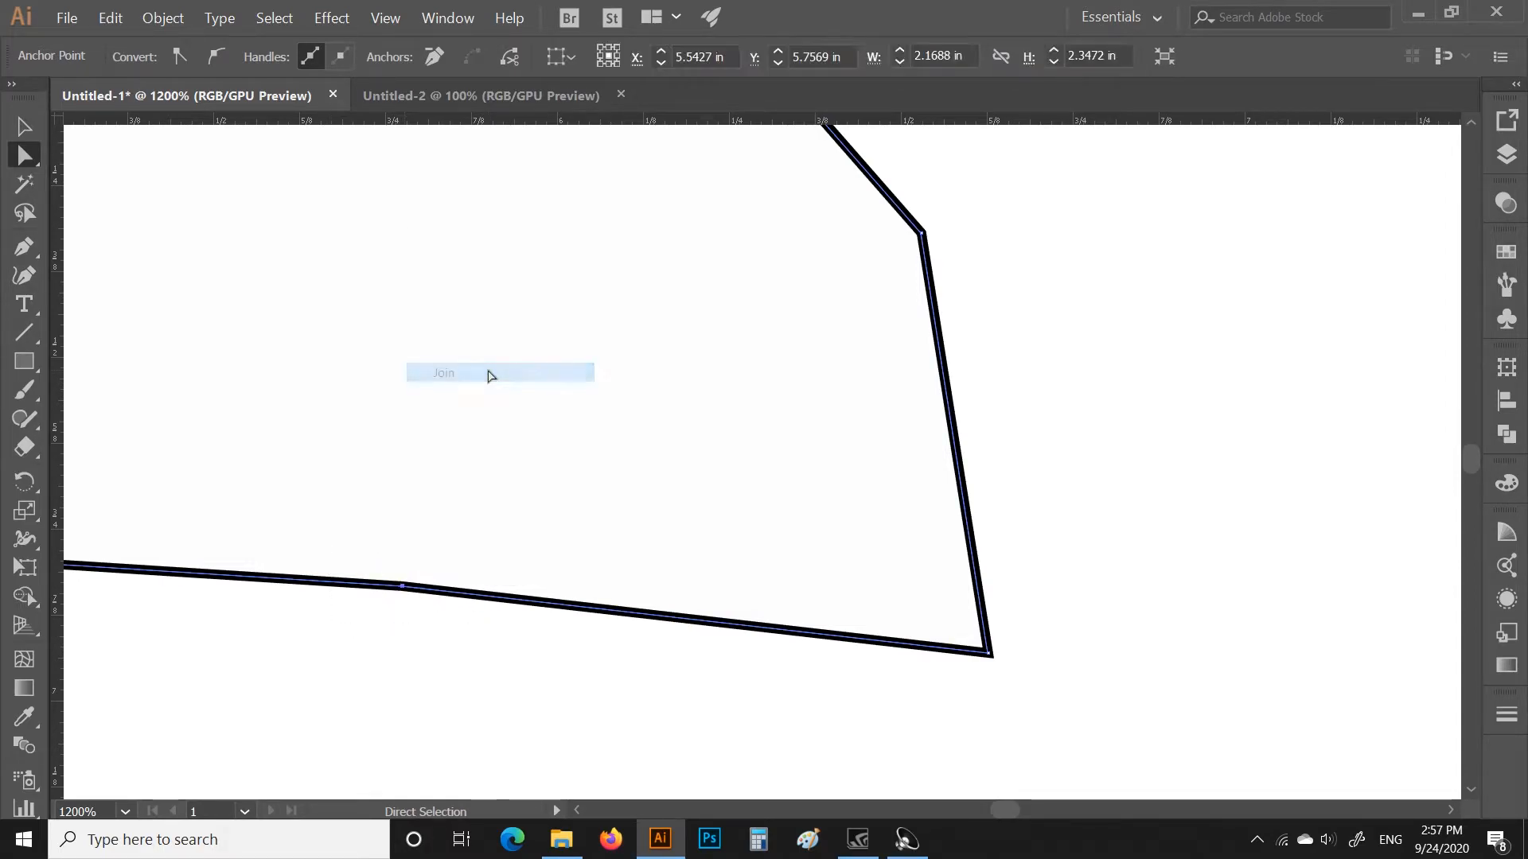
{"action": "scroll", "coordinate": [318, 429], "scroll_direction": "down", "scroll_amount": 3}
{"action": "scroll", "coordinate": [318, 429], "scroll_direction": "down", "scroll_amount": 2}
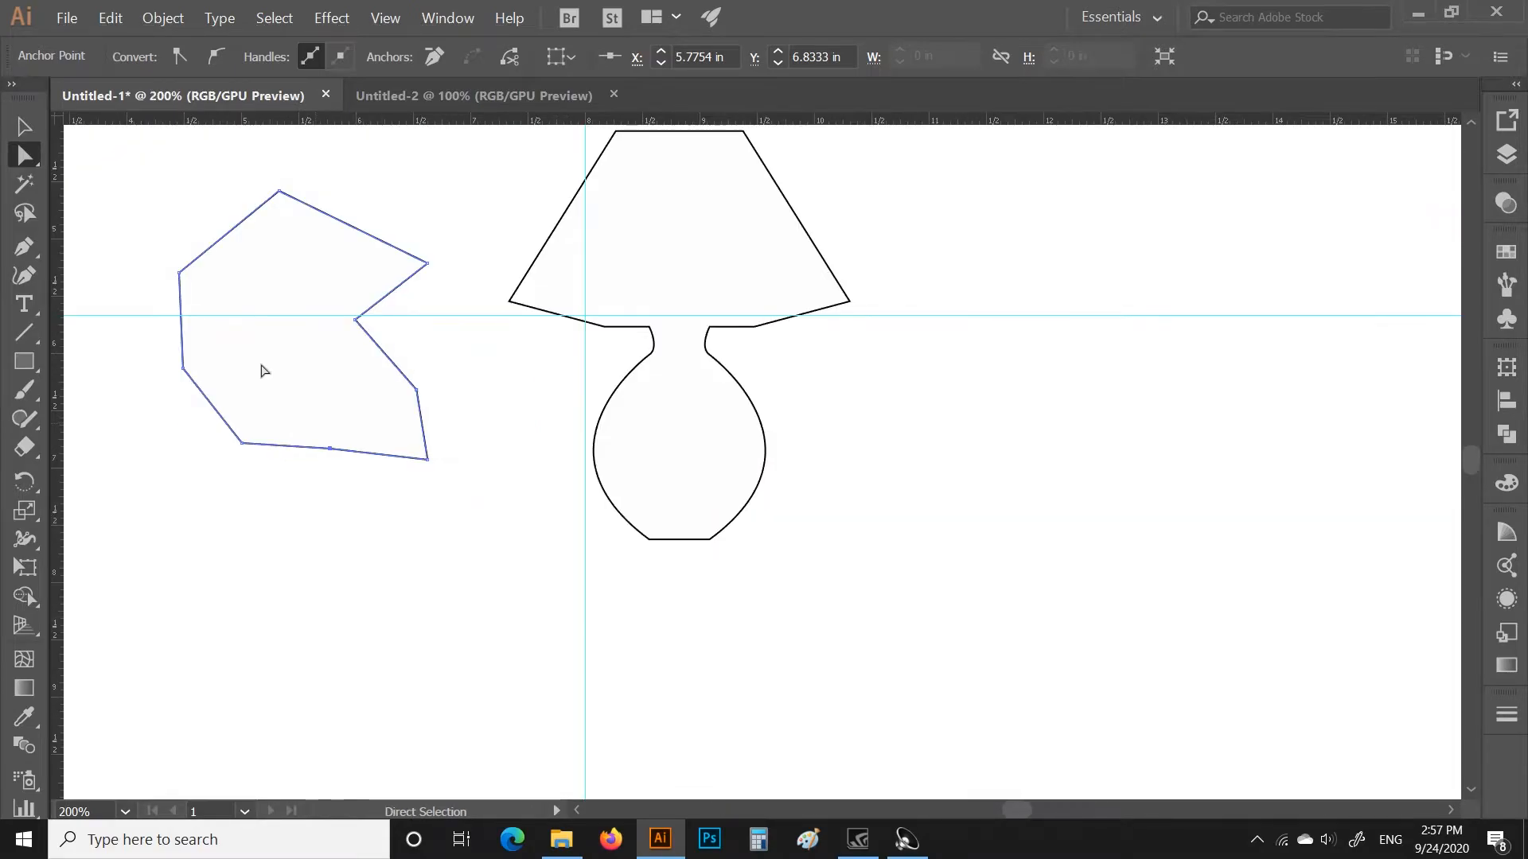
Shift the joined polygon slightly left, move the lamp right so it clears the vertical guide, and deselect it
{"action": "key", "text": "v"}
{"action": "left_click", "coordinate": [306, 446]}
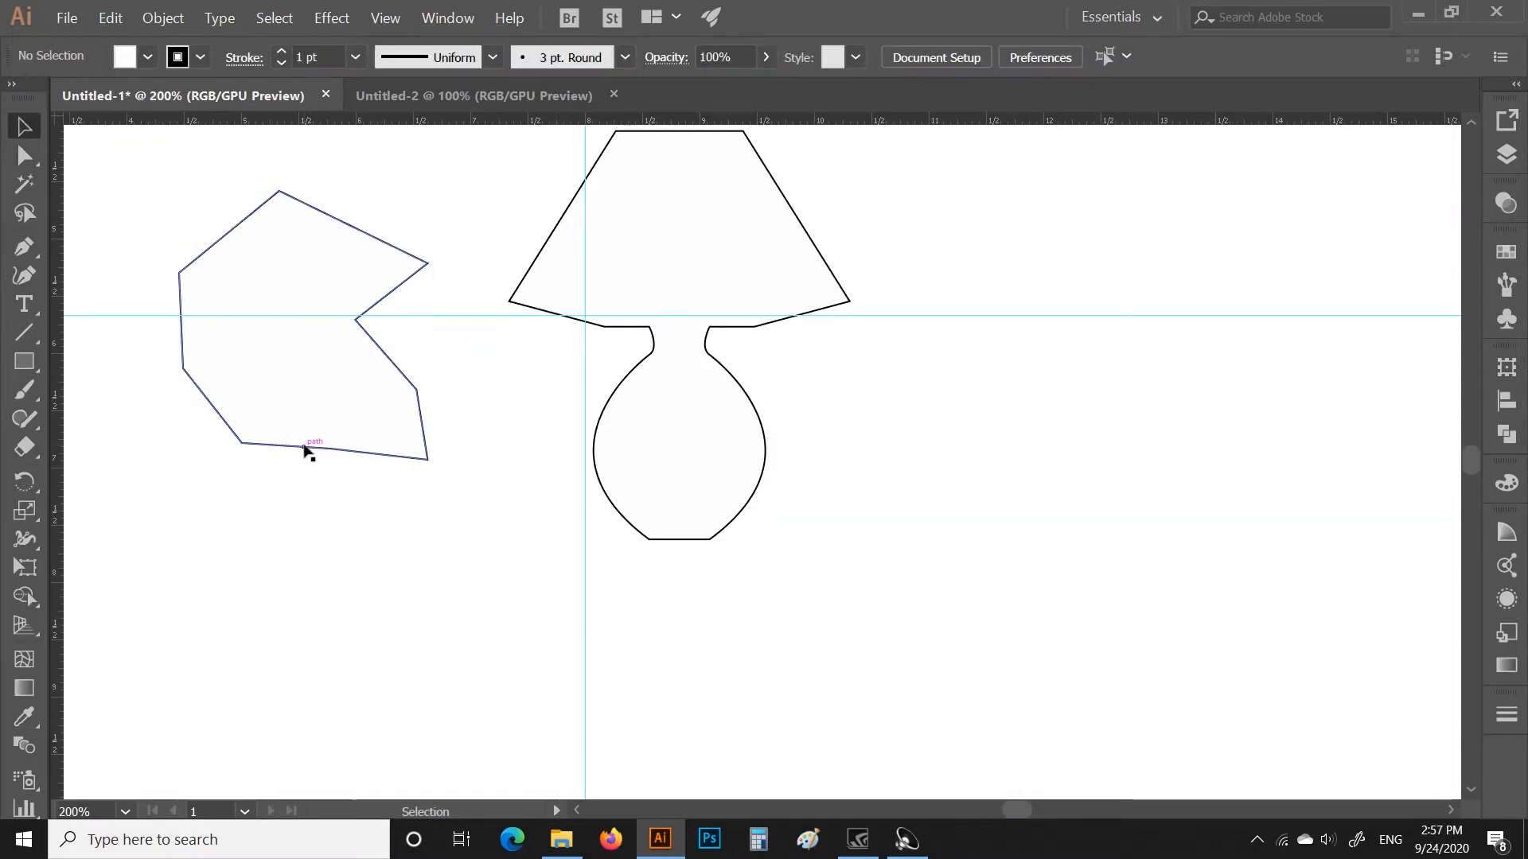
{"action": "mouse_move", "coordinate": [311, 447]}
{"action": "left_mouse_down"}
{"action": "mouse_move", "coordinate": [327, 566]}
{"action": "mouse_move", "coordinate": [290, 445]}
{"action": "left_mouse_up"}
{"action": "left_click", "coordinate": [341, 651]}
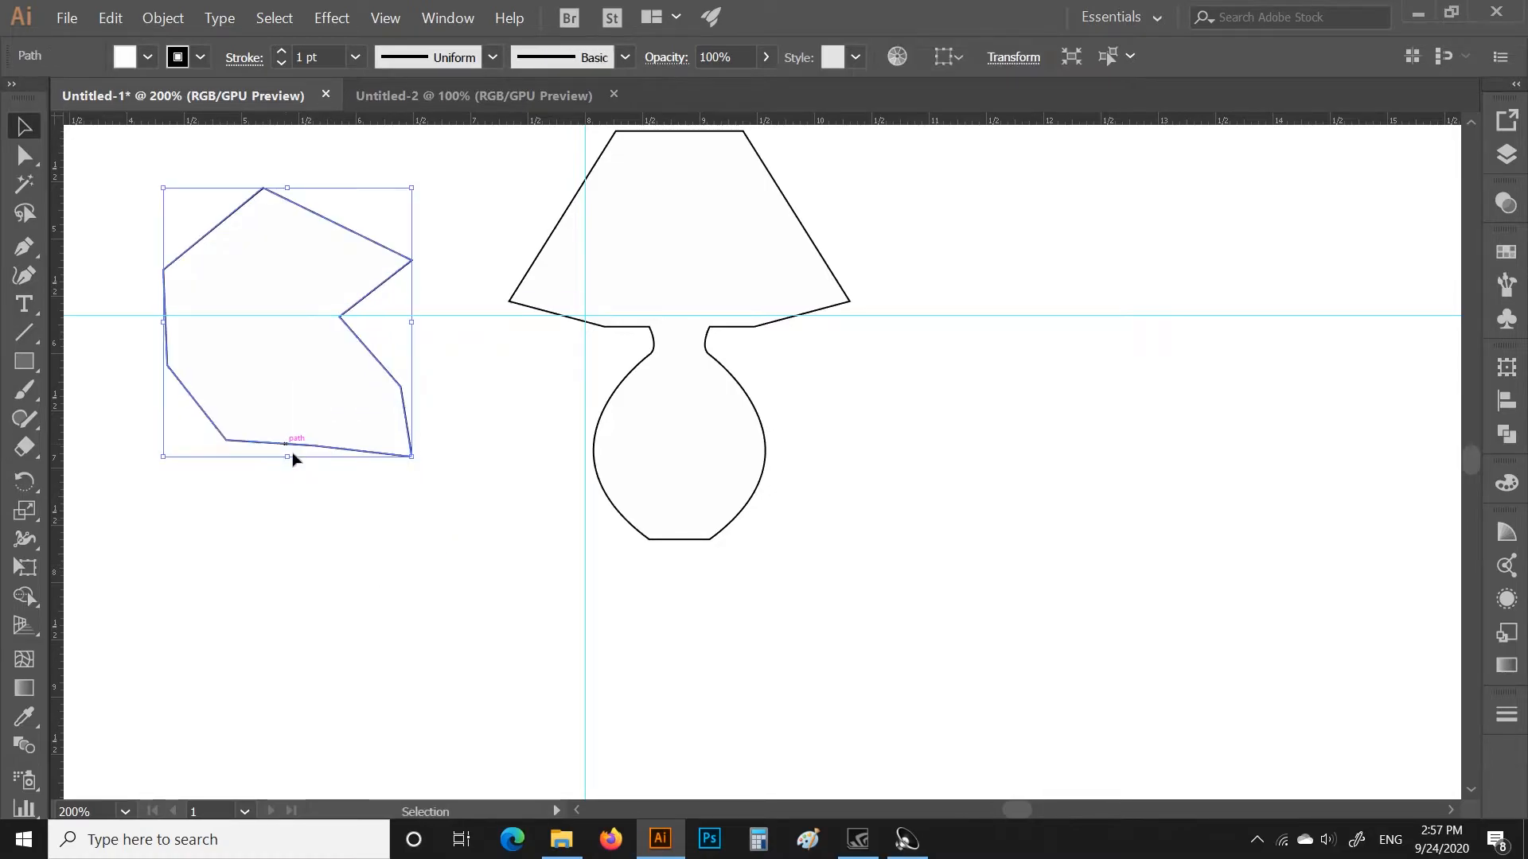
{"action": "left_click", "coordinate": [355, 488]}
{"action": "scroll", "coordinate": [355, 491], "scroll_direction": "down", "scroll_amount": 1}
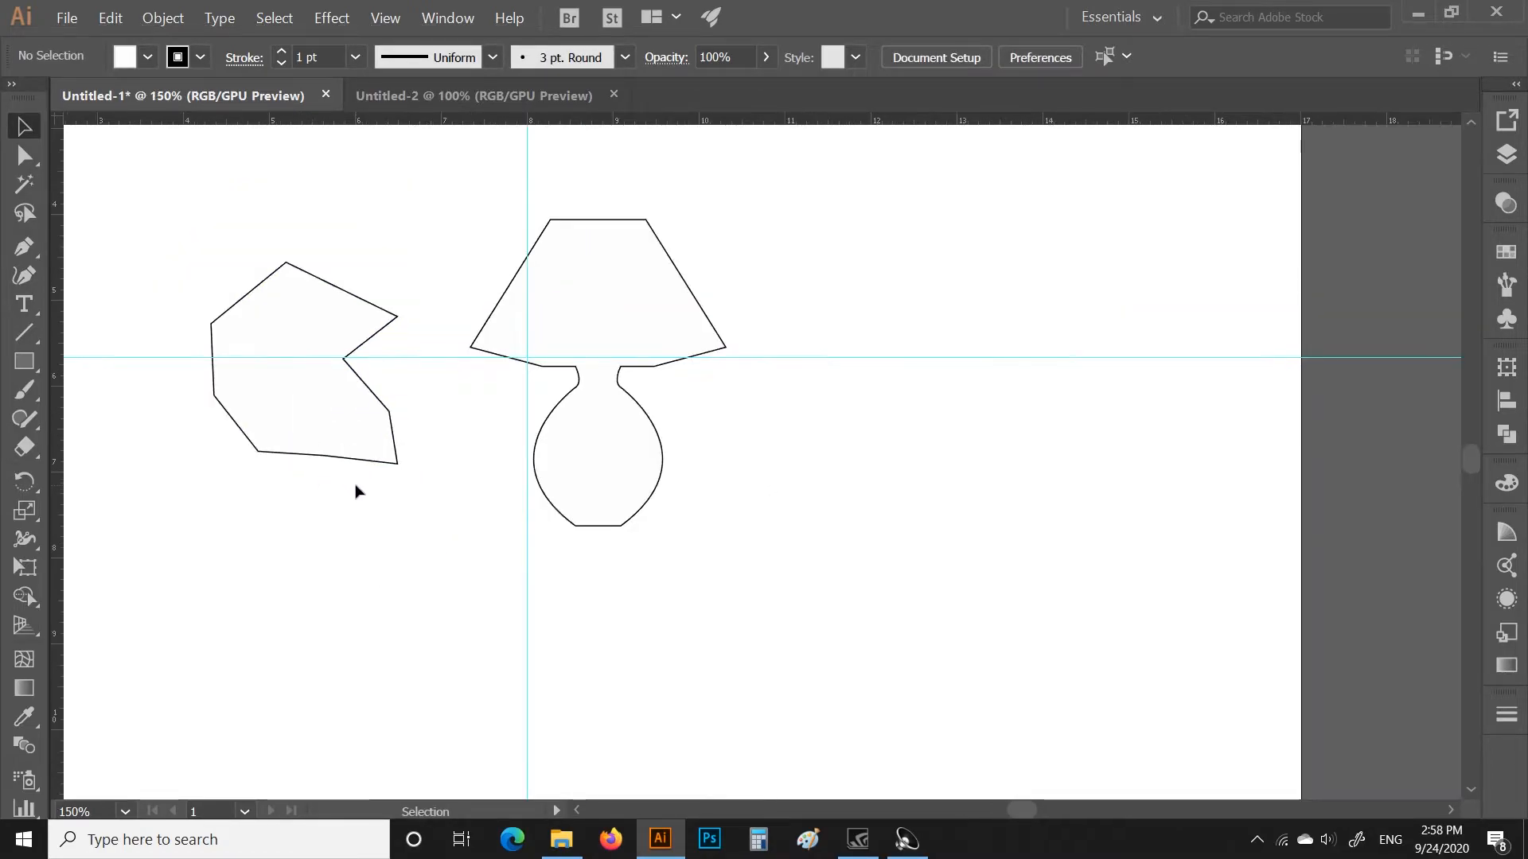
{"action": "left_click_drag", "start_coordinate": [375, 533], "coordinate": [581, 576]}
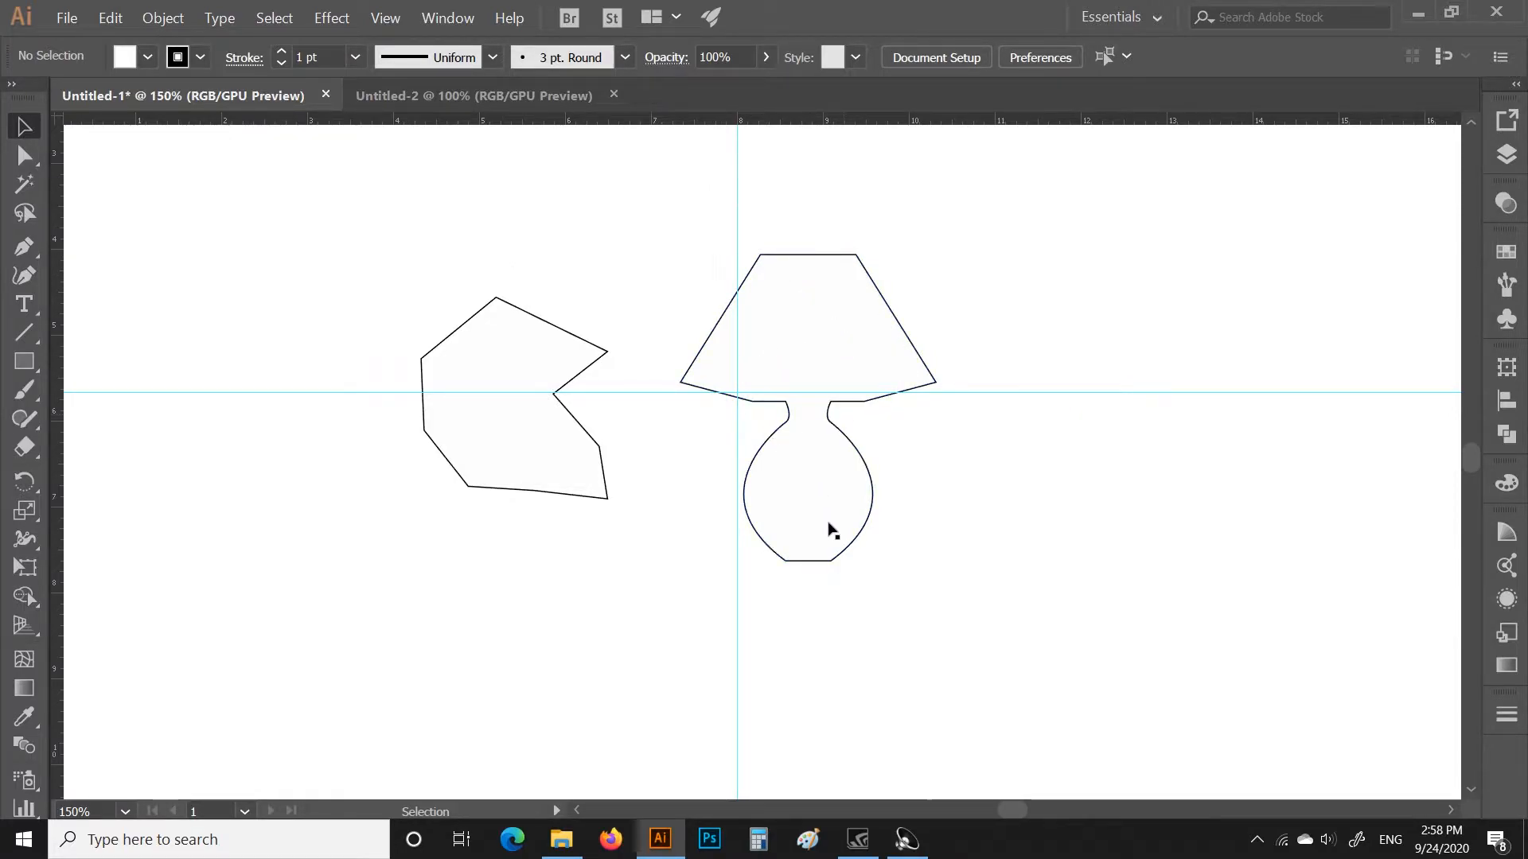
{"action": "left_click_drag", "start_coordinate": [795, 416], "coordinate": [905, 403]}
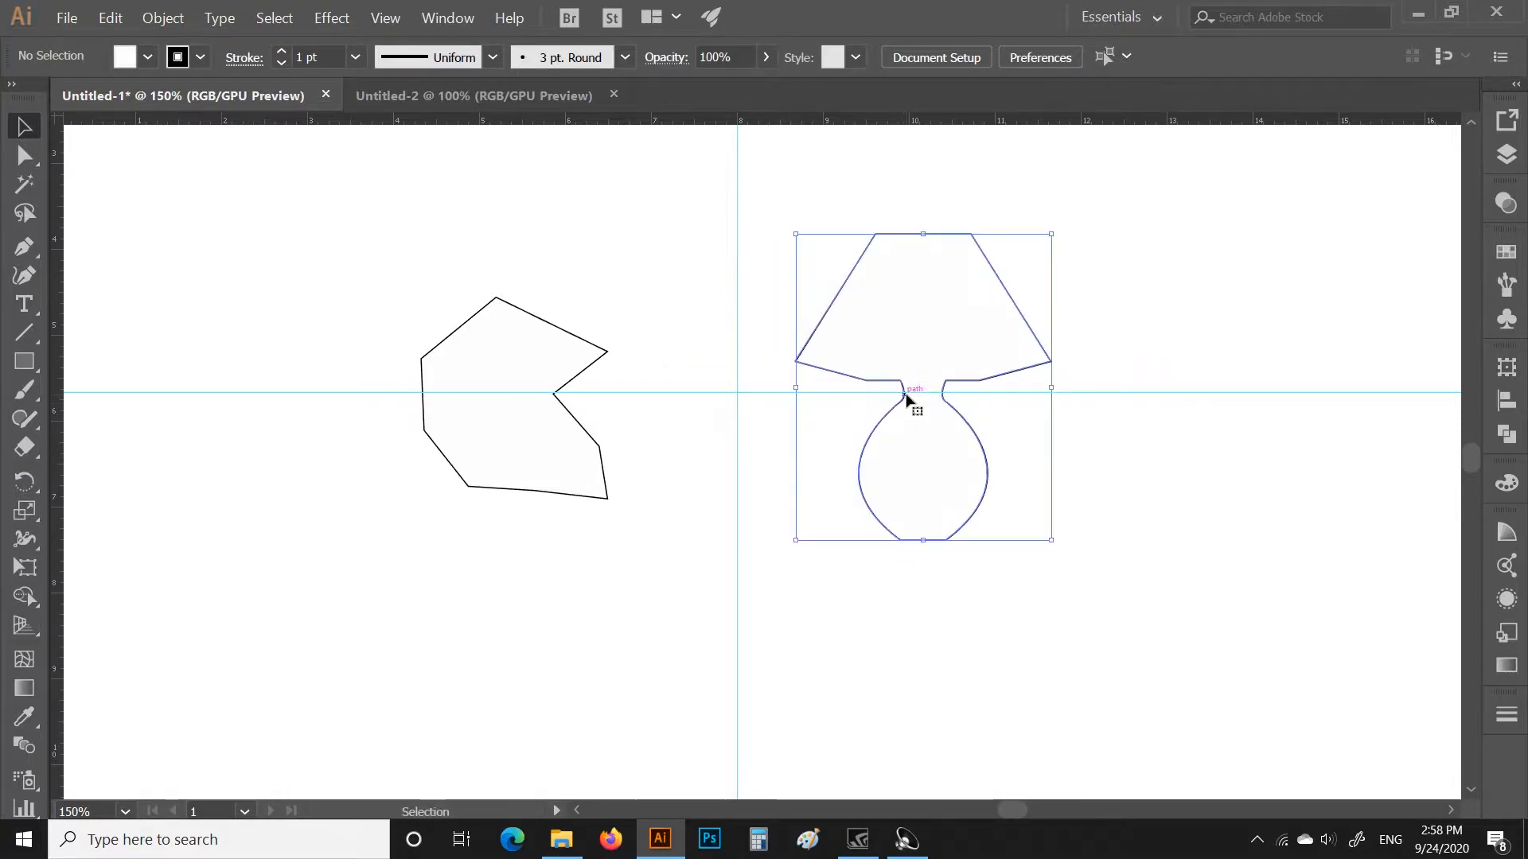
{"action": "left_click", "coordinate": [735, 395]}
Hide the guides and the rulers in the document
{"action": "right_click", "coordinate": [735, 393]}
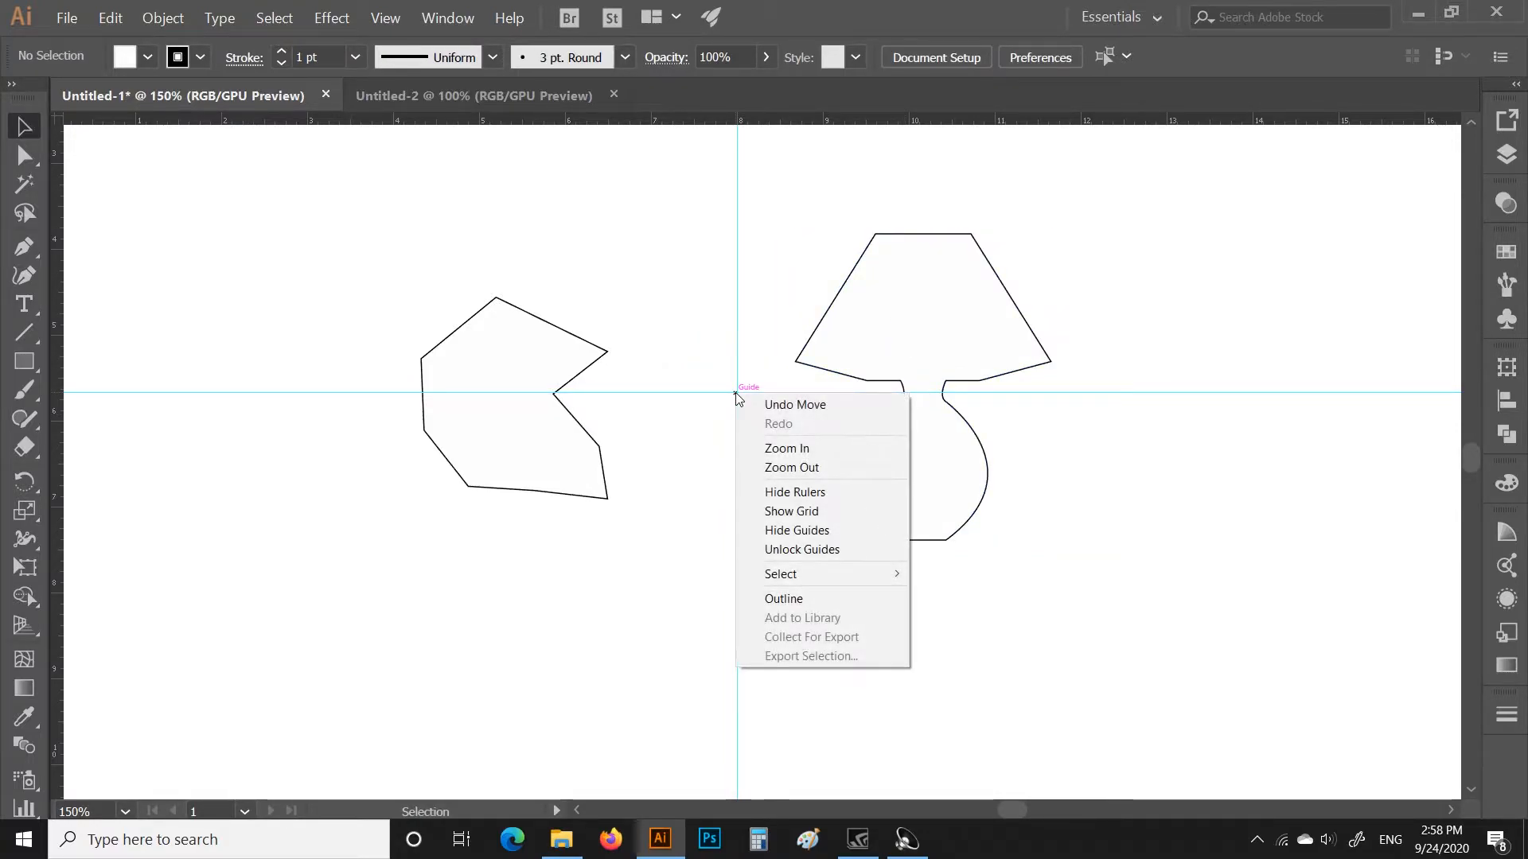
{"action": "left_click", "coordinate": [798, 531]}
{"action": "scroll", "coordinate": [740, 422], "scroll_direction": "up", "scroll_amount": 1}
{"action": "right_click", "coordinate": [675, 198]}
{"action": "left_click", "coordinate": [720, 293]}
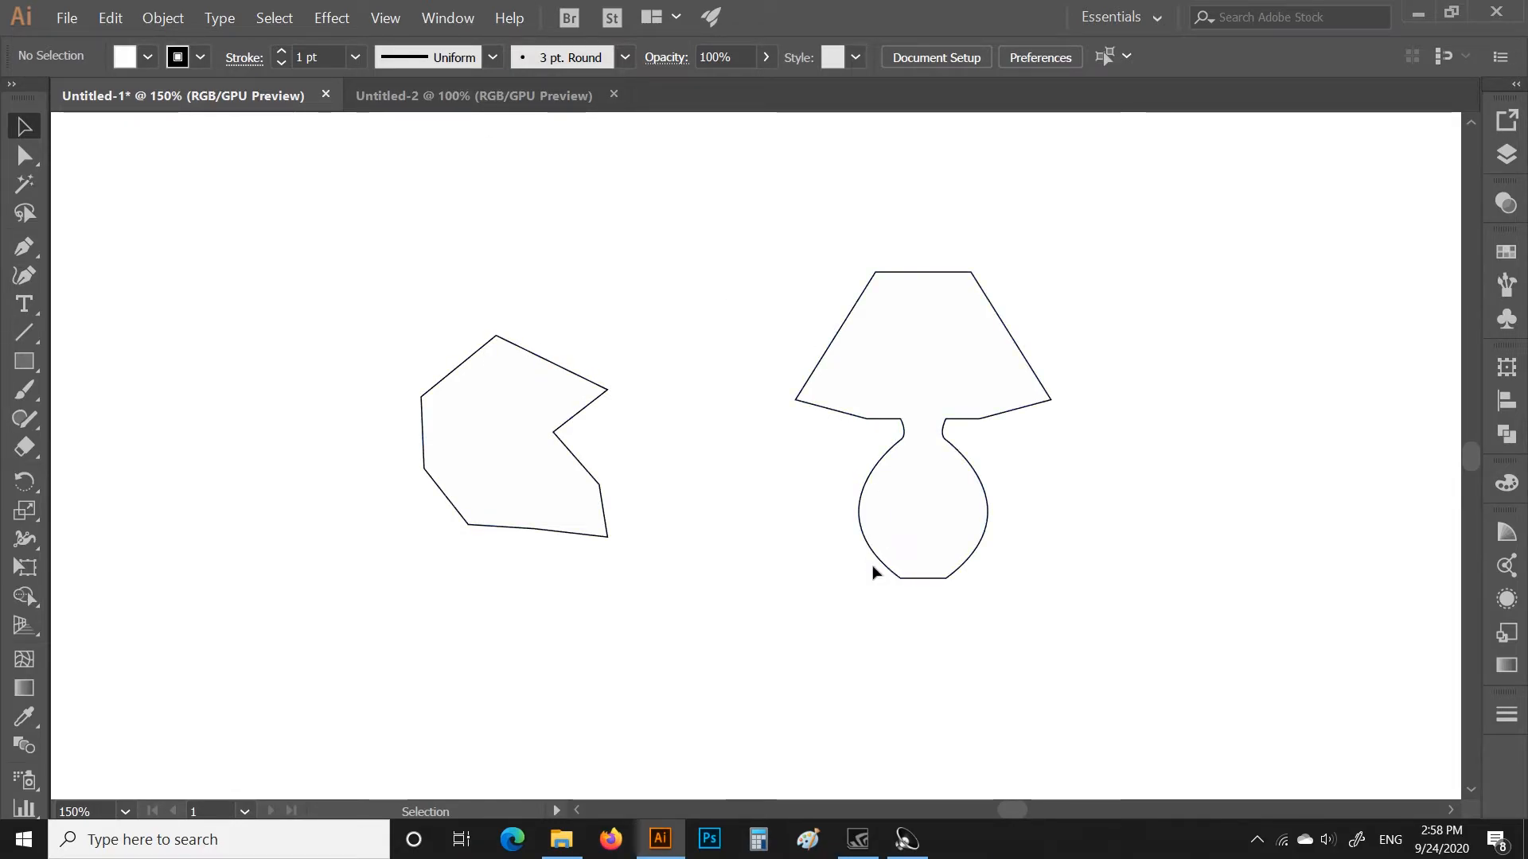
Switch to the Untitled-2 document and place the index (2) sketch on its artboard from the my own drawings folder in File Explorer
{"action": "left_click", "coordinate": [428, 99]}
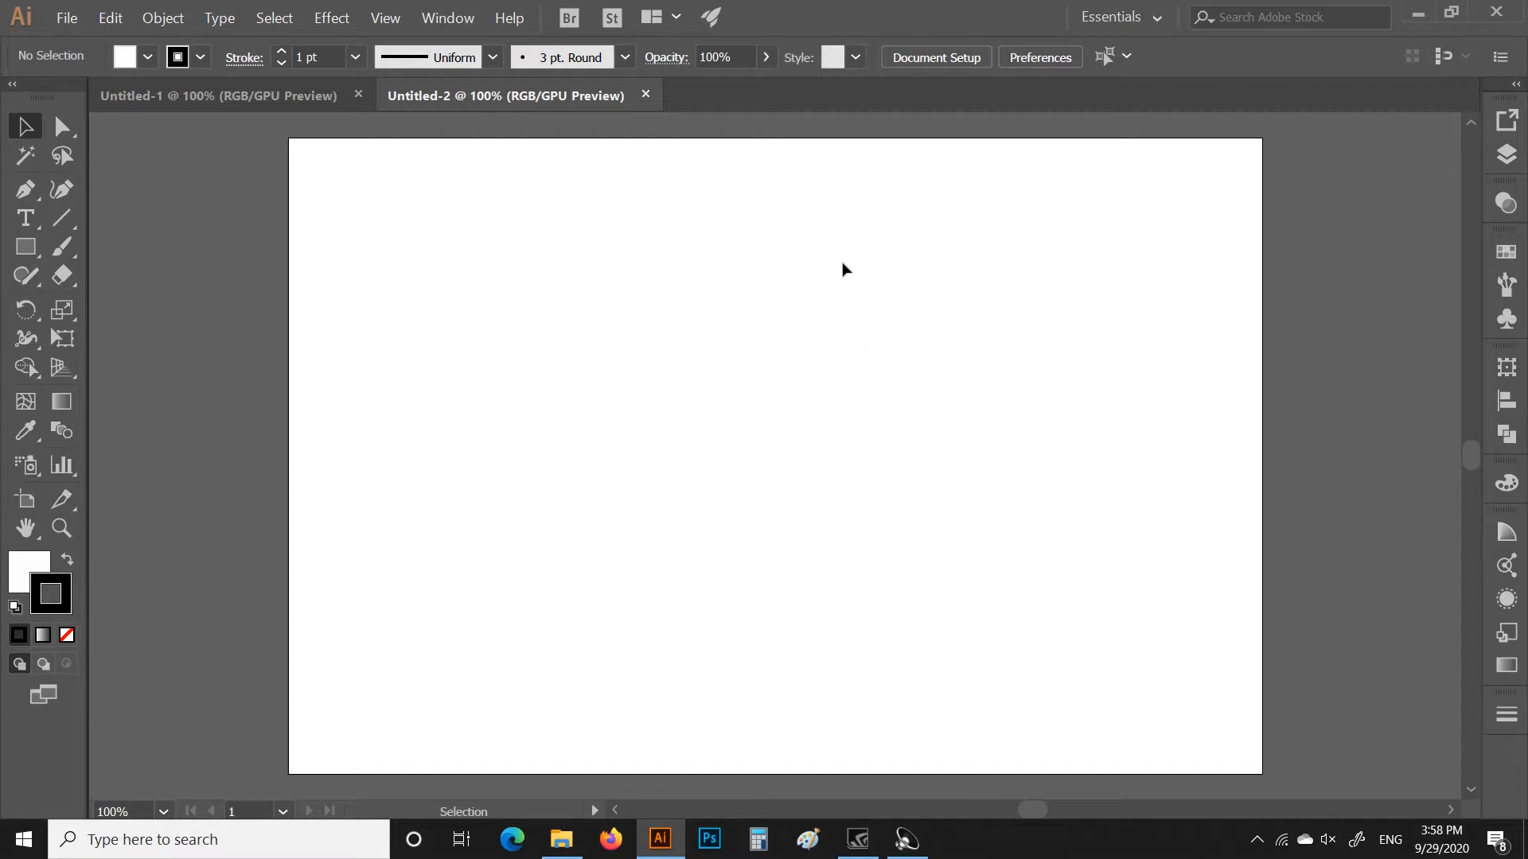
{"action": "left_click", "coordinate": [561, 840]}
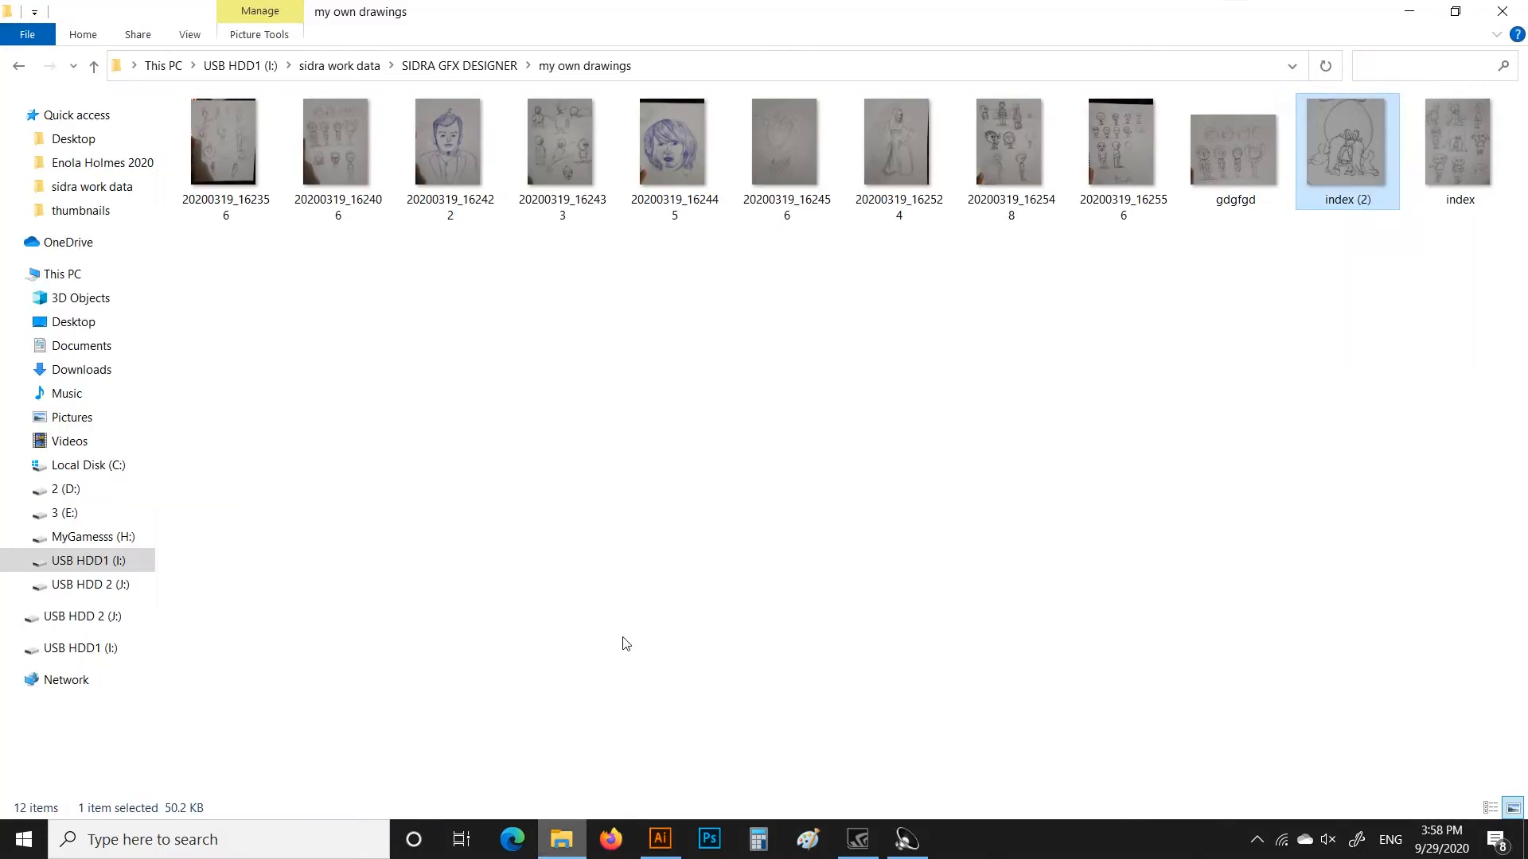
{"action": "left_click_drag", "start_coordinate": [1366, 161], "coordinate": [756, 473]}
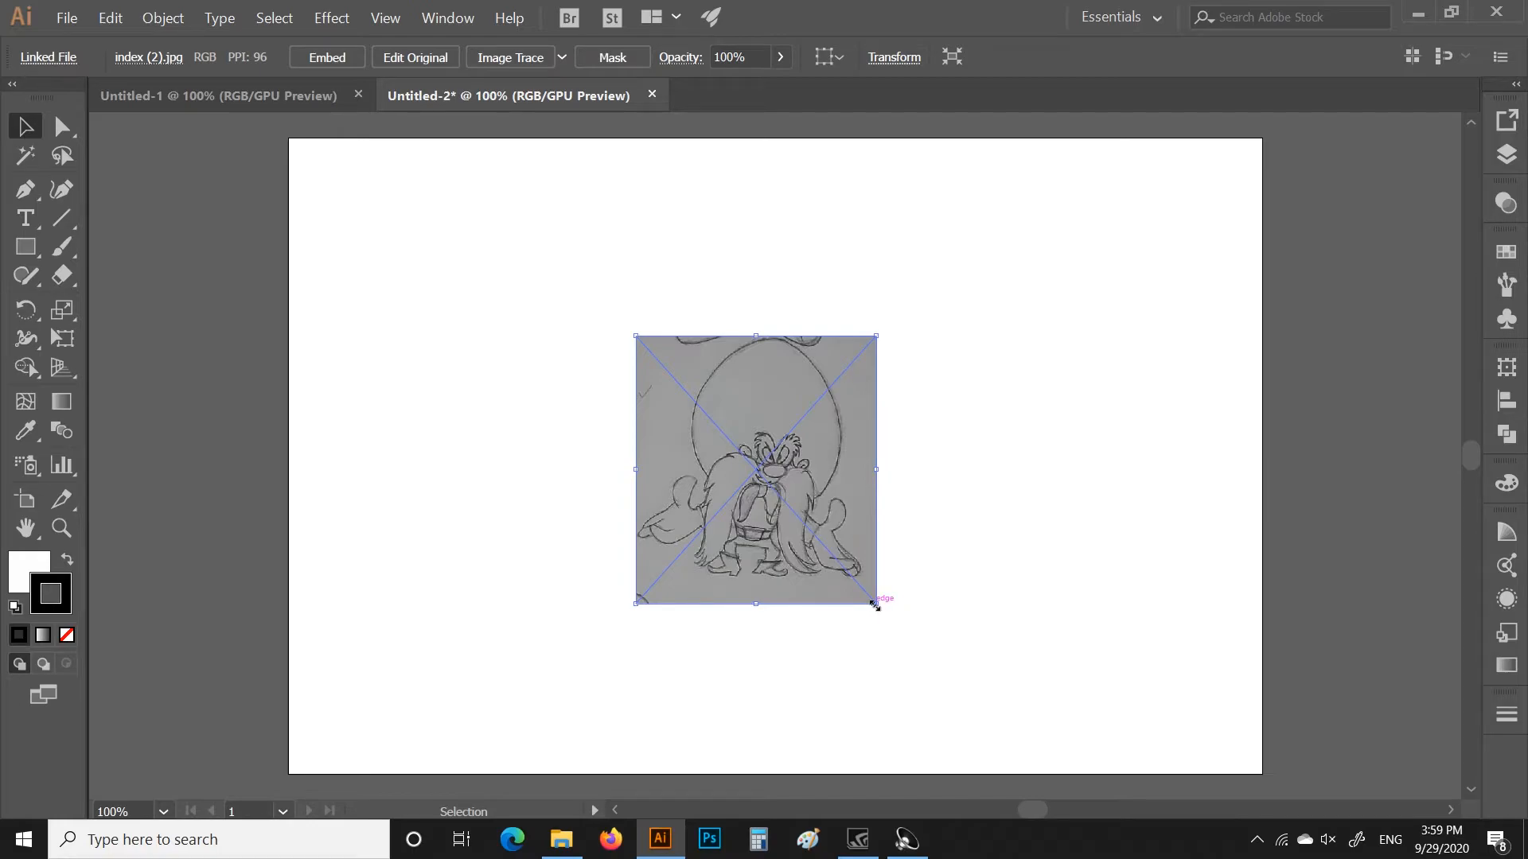
Enlarge the placed sketch proportionally and centre it so it nearly fills the artboard's height, undoing the distorted resize
{"action": "left_click_drag", "start_coordinate": [875, 605], "coordinate": [1067, 756]}
{"action": "left_click_drag", "start_coordinate": [797, 619], "coordinate": [815, 600]}
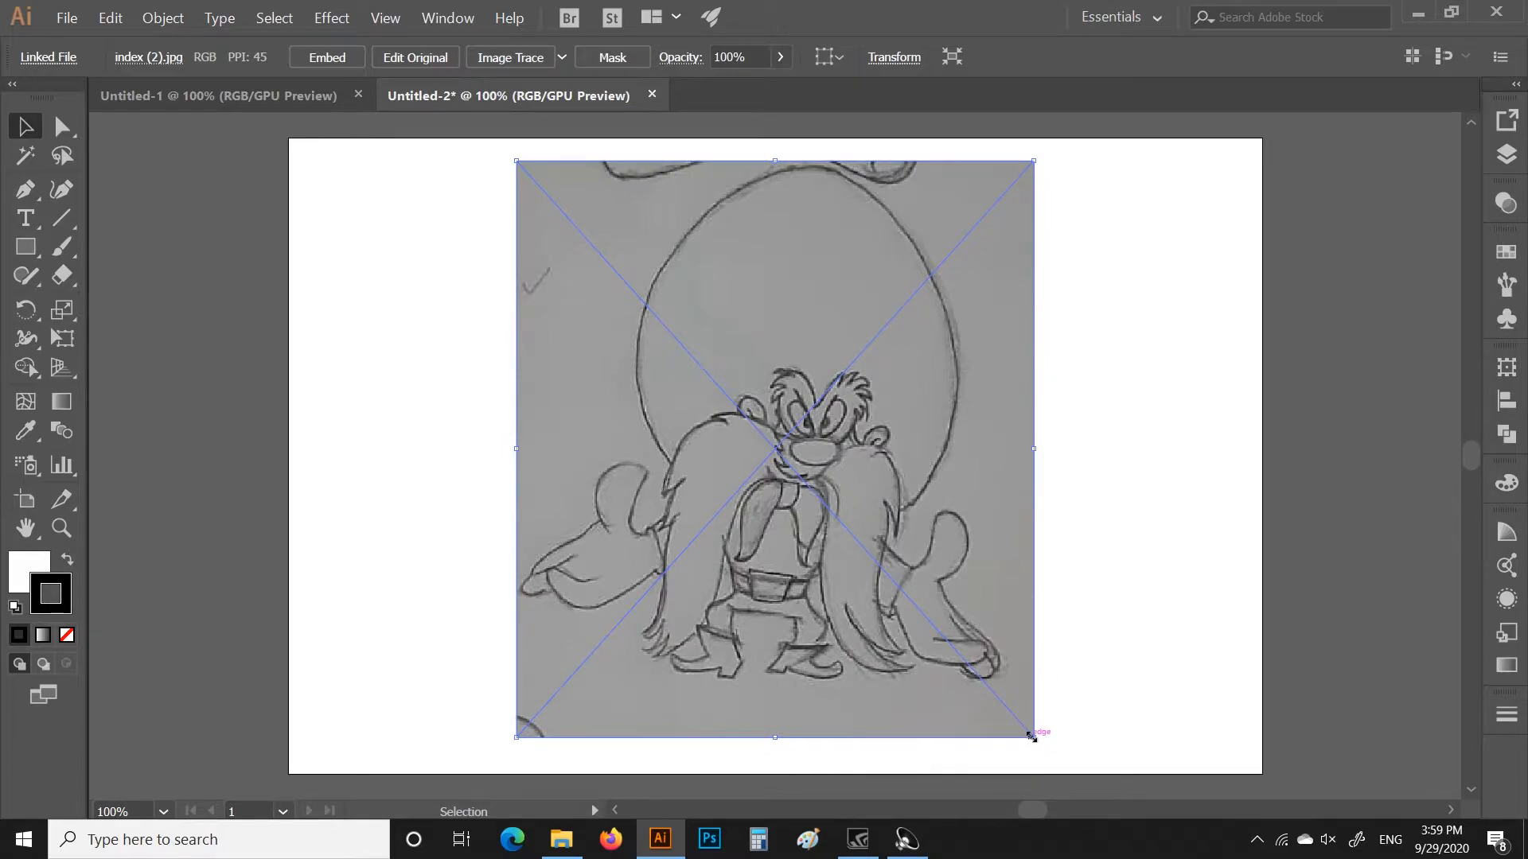
{"action": "left_click_drag", "start_coordinate": [1032, 737], "coordinate": [813, 765]}
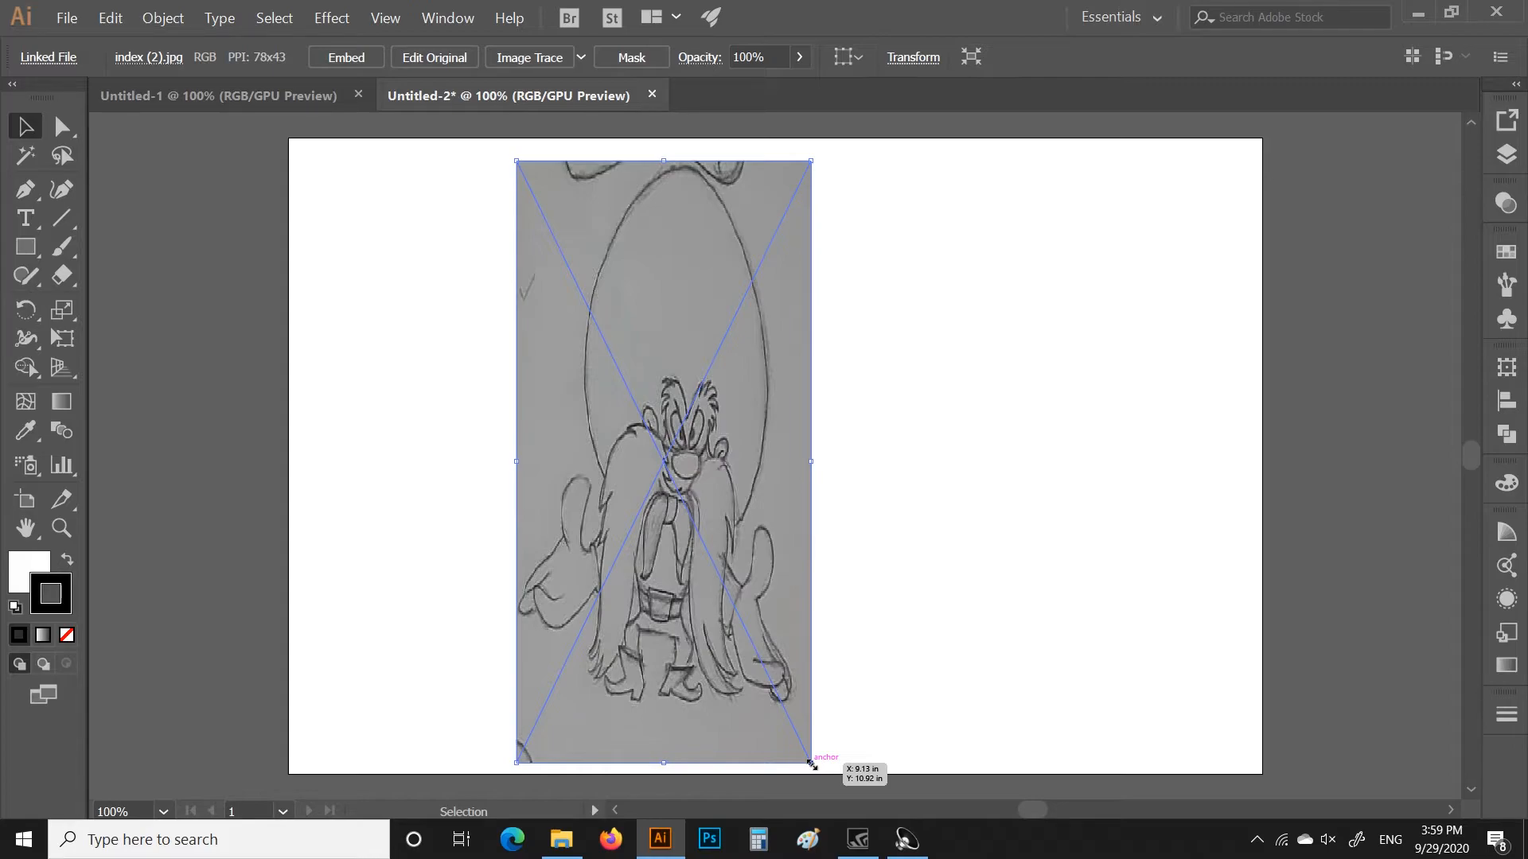
{"action": "key", "text": "ctrl+z"}
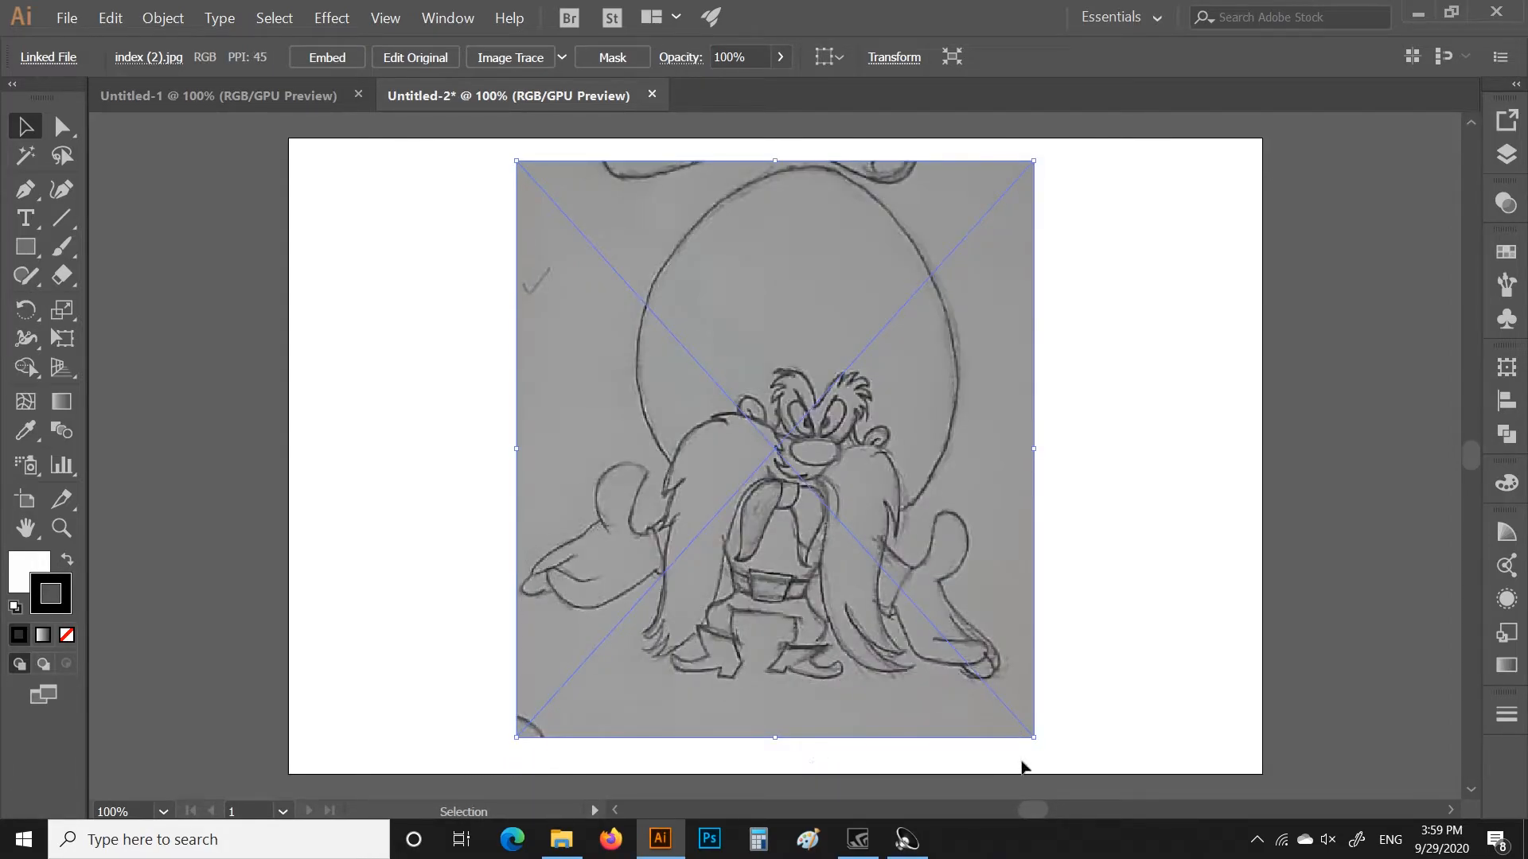
{"action": "left_click_drag", "start_coordinate": [1036, 738], "coordinate": [1065, 754]}
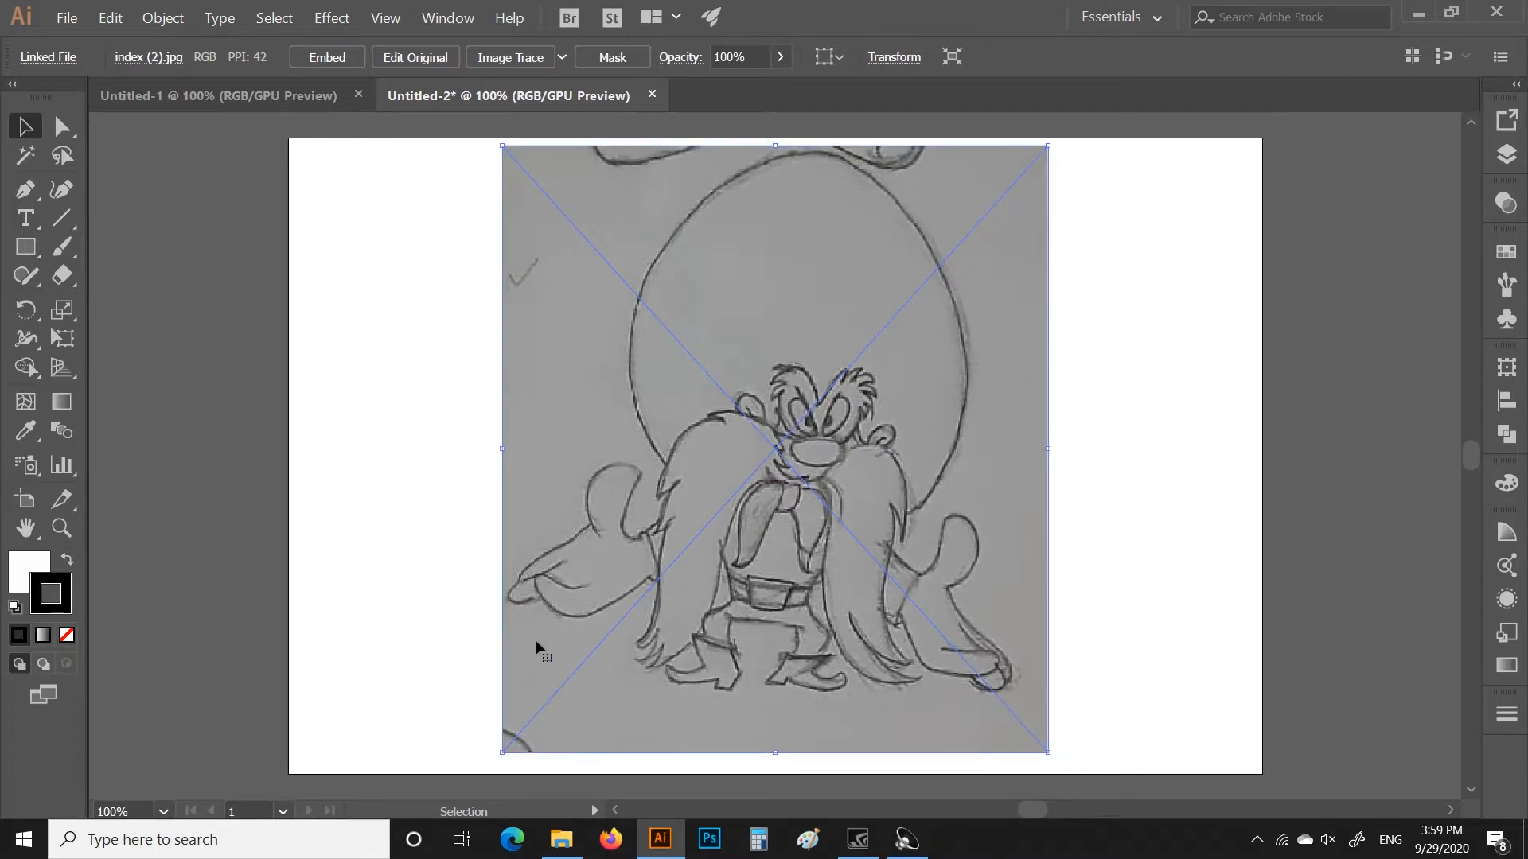
Embed the linked sketch image in the document and deselect it
{"action": "left_click", "coordinate": [327, 58]}
{"action": "left_click", "coordinate": [465, 467]}
{"action": "left_click", "coordinate": [672, 483]}
{"action": "left_click", "coordinate": [474, 486]}
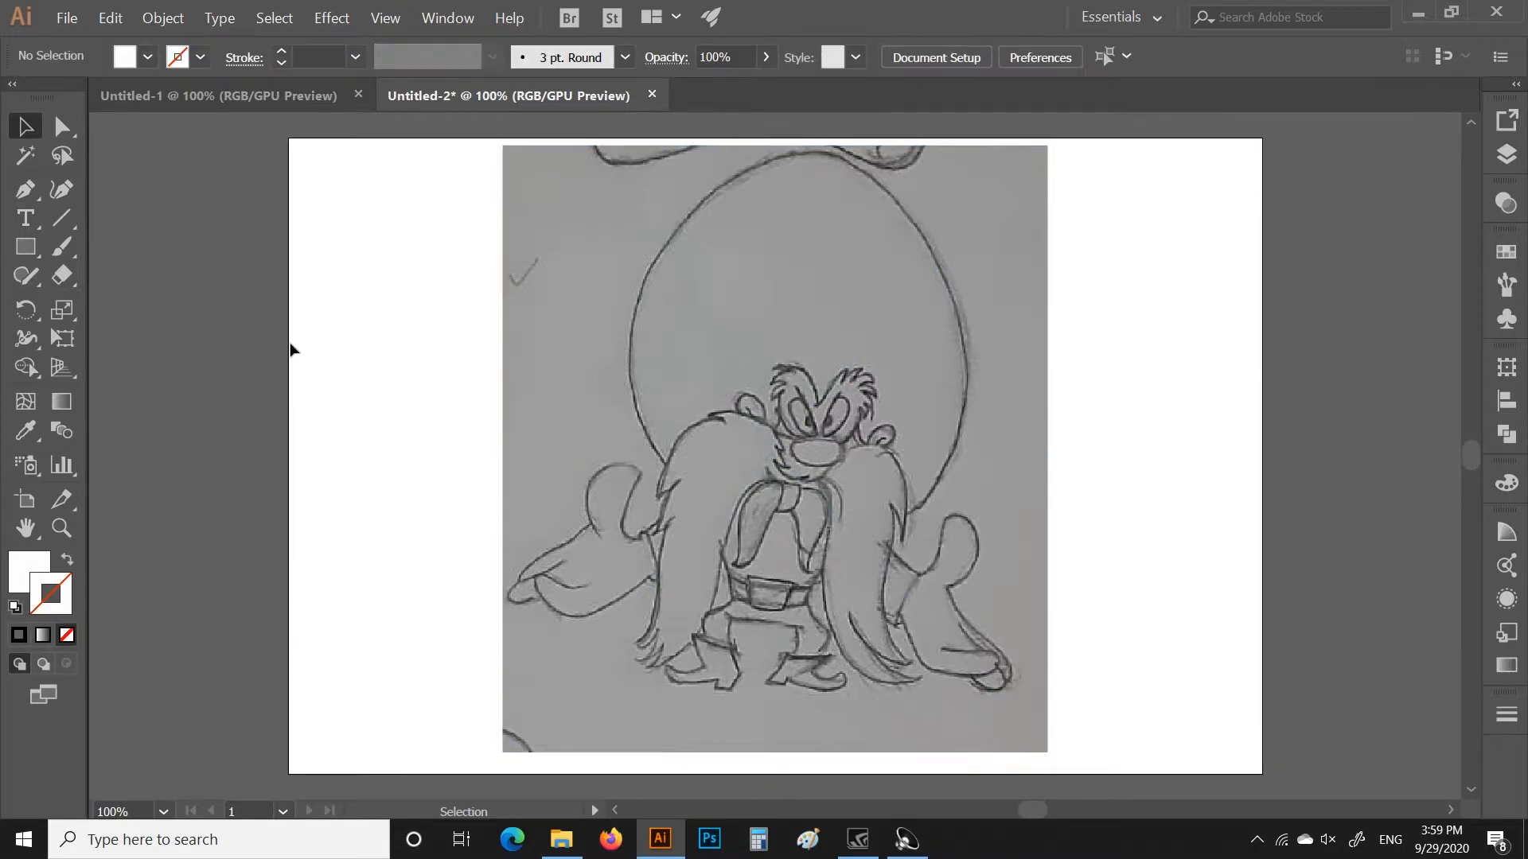
Open the index (2) sketch directly as its own document from the my own drawings folder on USB HDD1 (I:)
{"action": "left_click", "coordinate": [60, 19]}
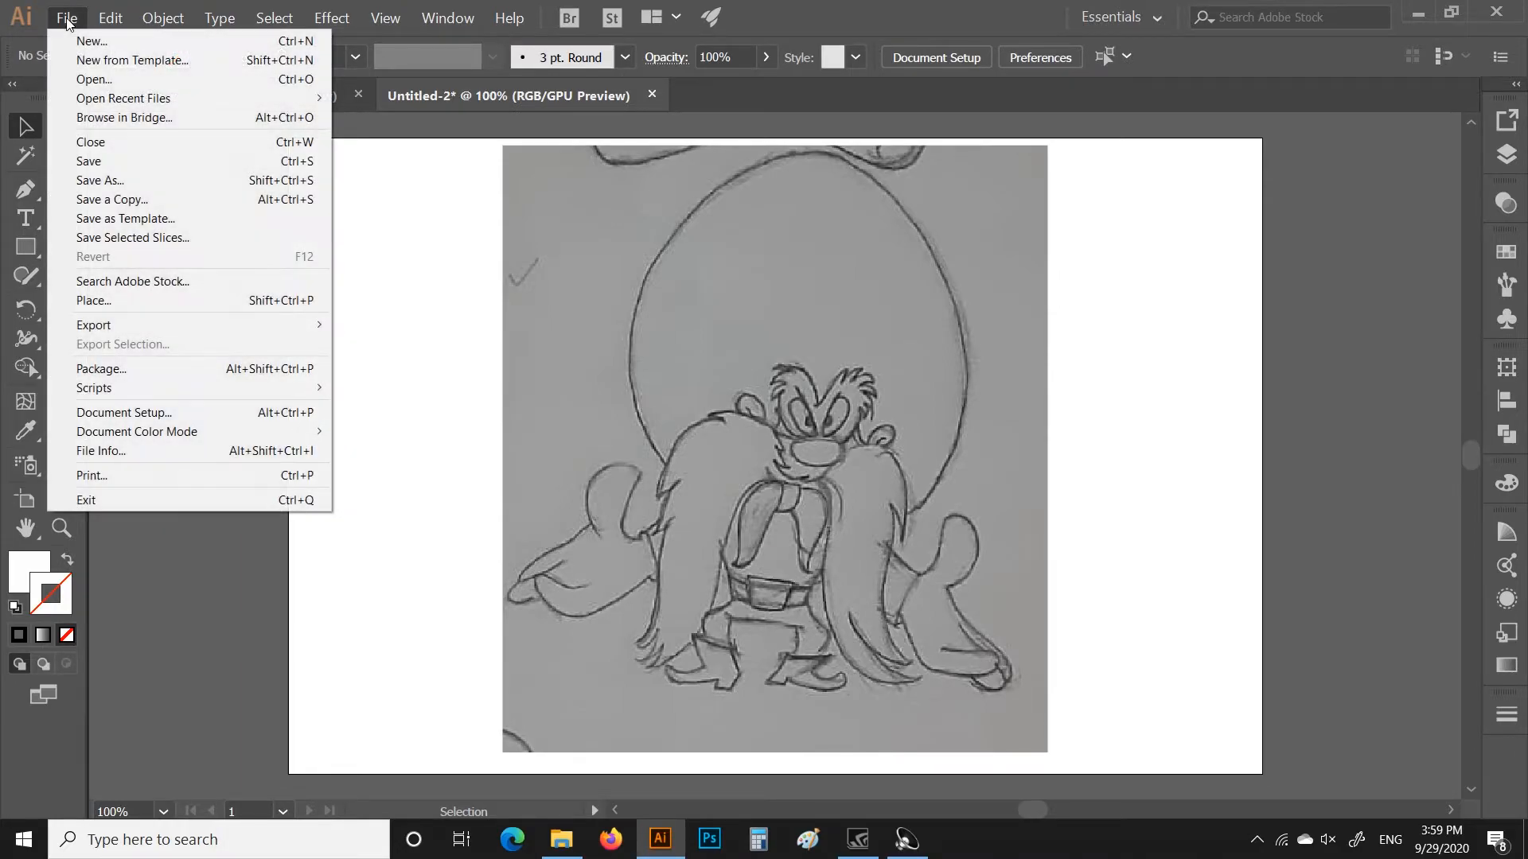
{"action": "left_click", "coordinate": [92, 78]}
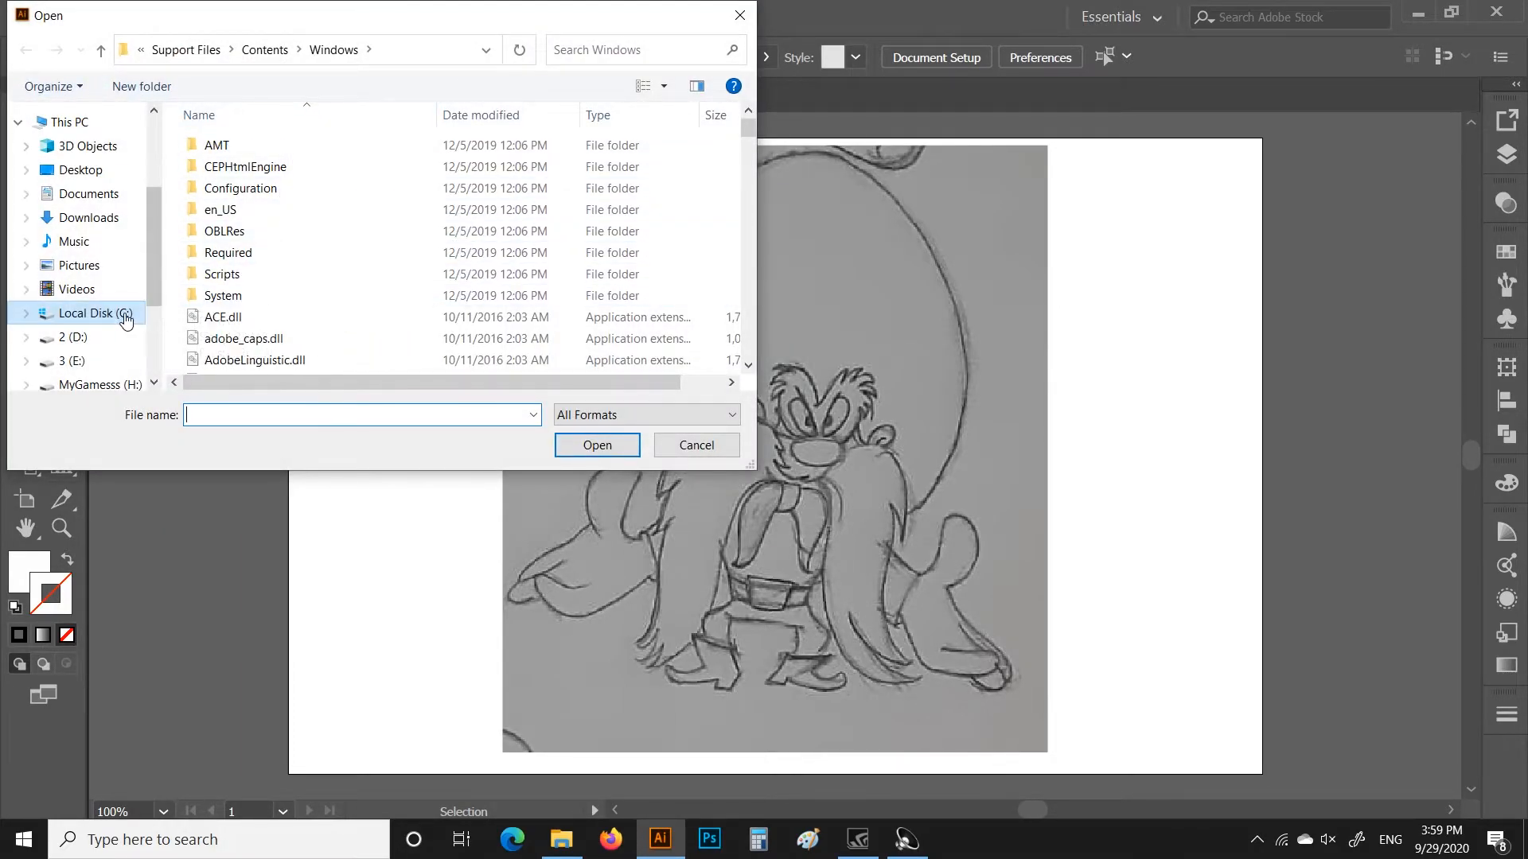
{"action": "scroll", "coordinate": [119, 319], "scroll_direction": "down", "scroll_amount": 3}
{"action": "left_click", "coordinate": [117, 330]}
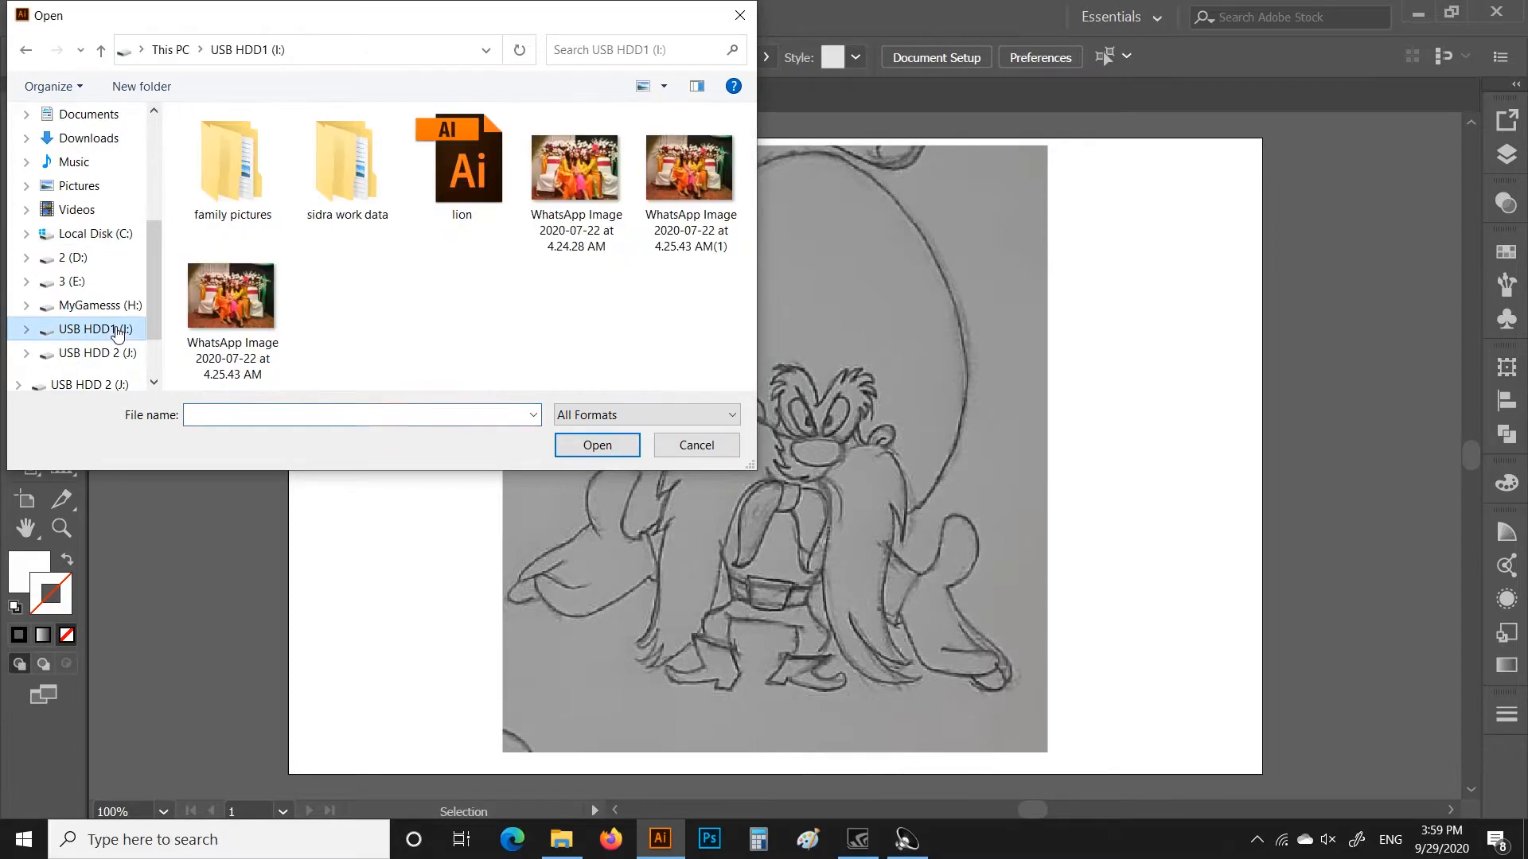
{"action": "double_click", "coordinate": [333, 204]}
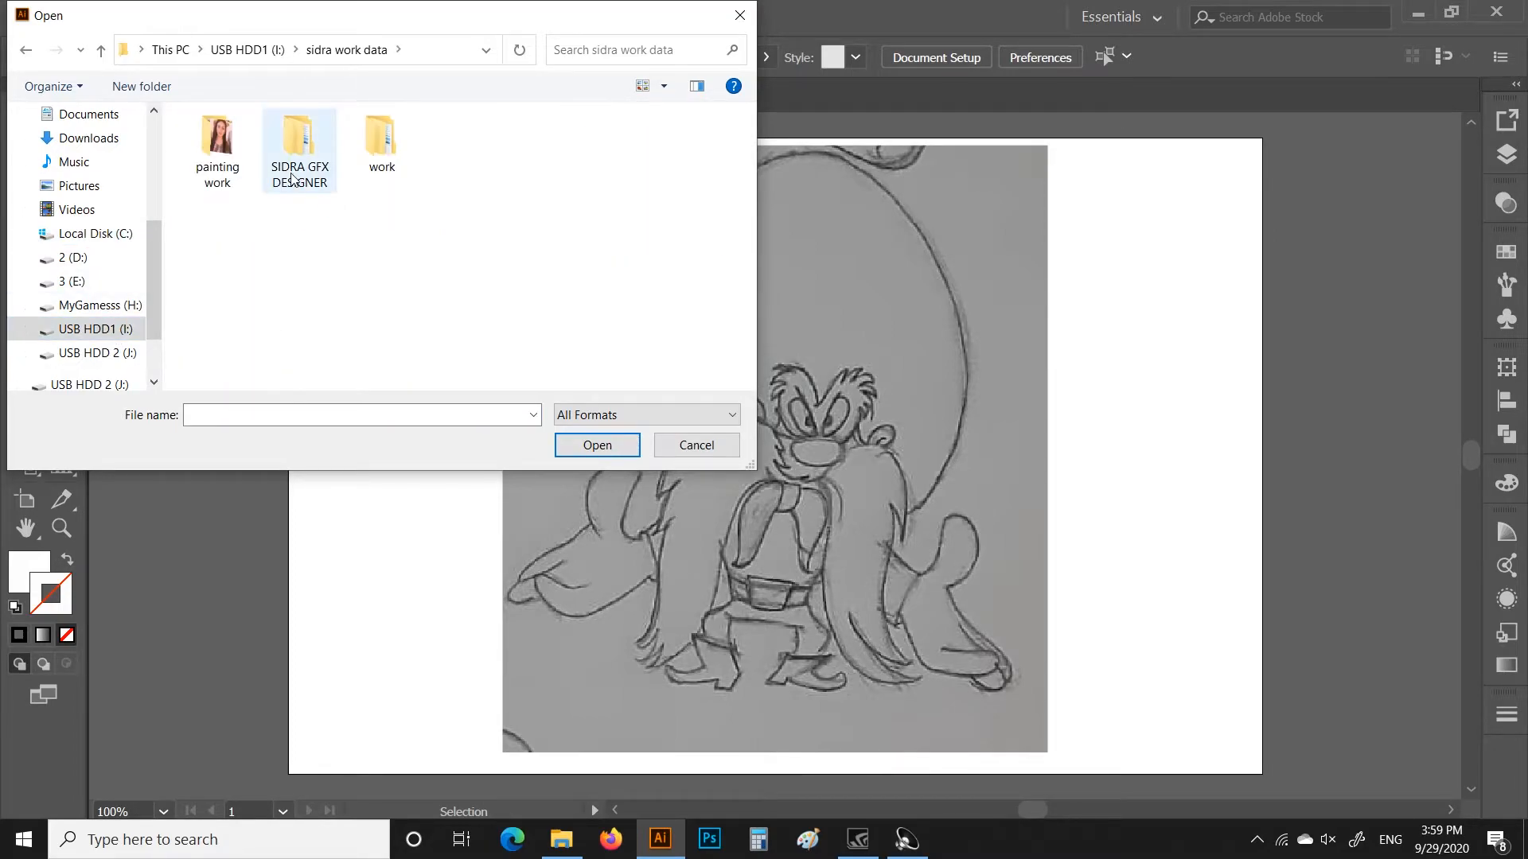
{"action": "double_click", "coordinate": [333, 189]}
{"action": "double_click", "coordinate": [333, 191]}
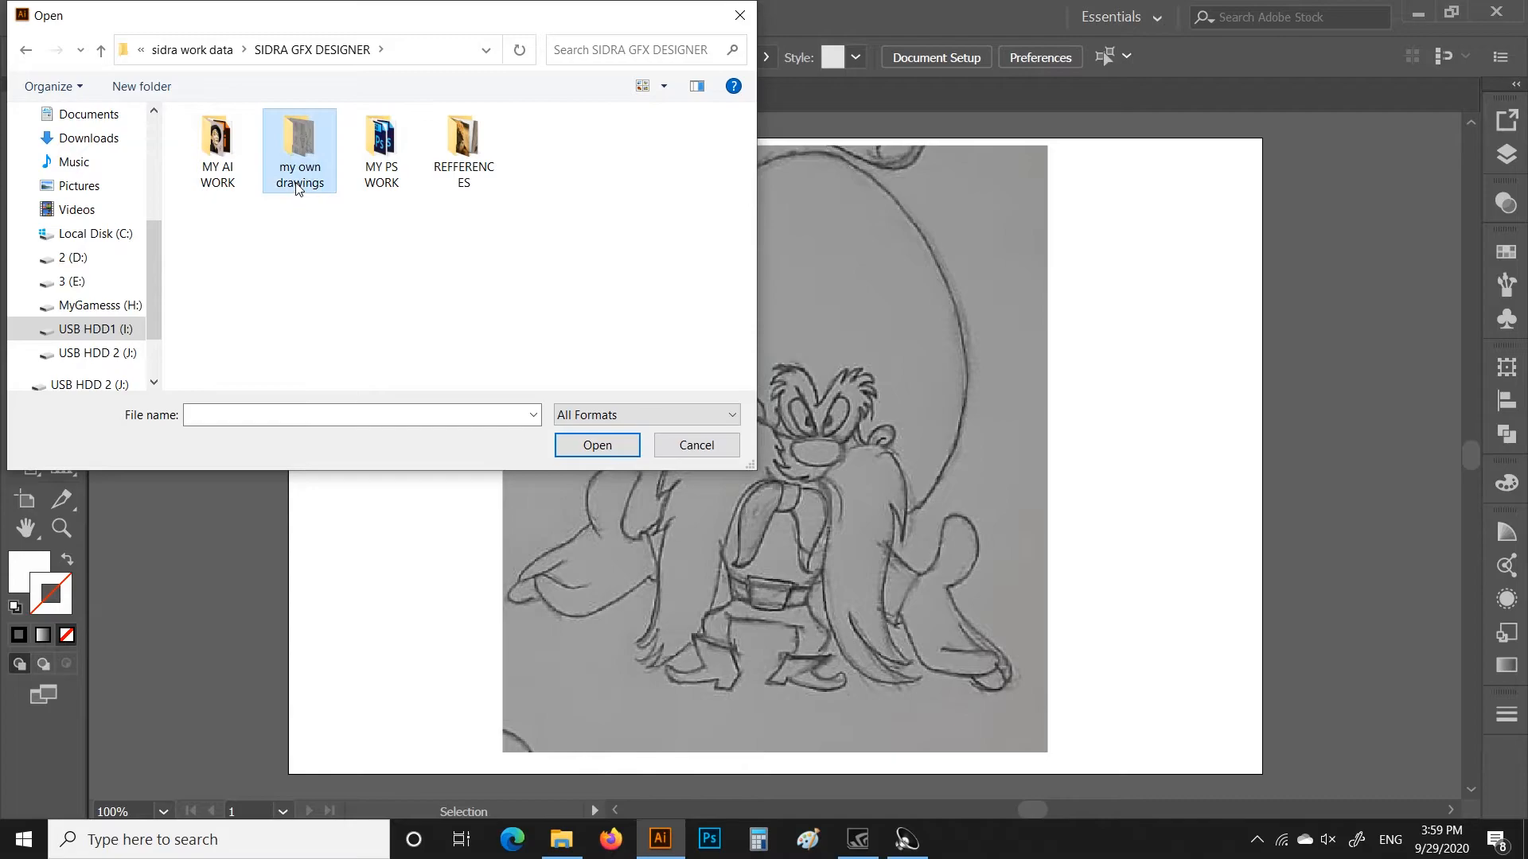
{"action": "scroll", "coordinate": [603, 219], "scroll_direction": "down", "scroll_amount": 1}
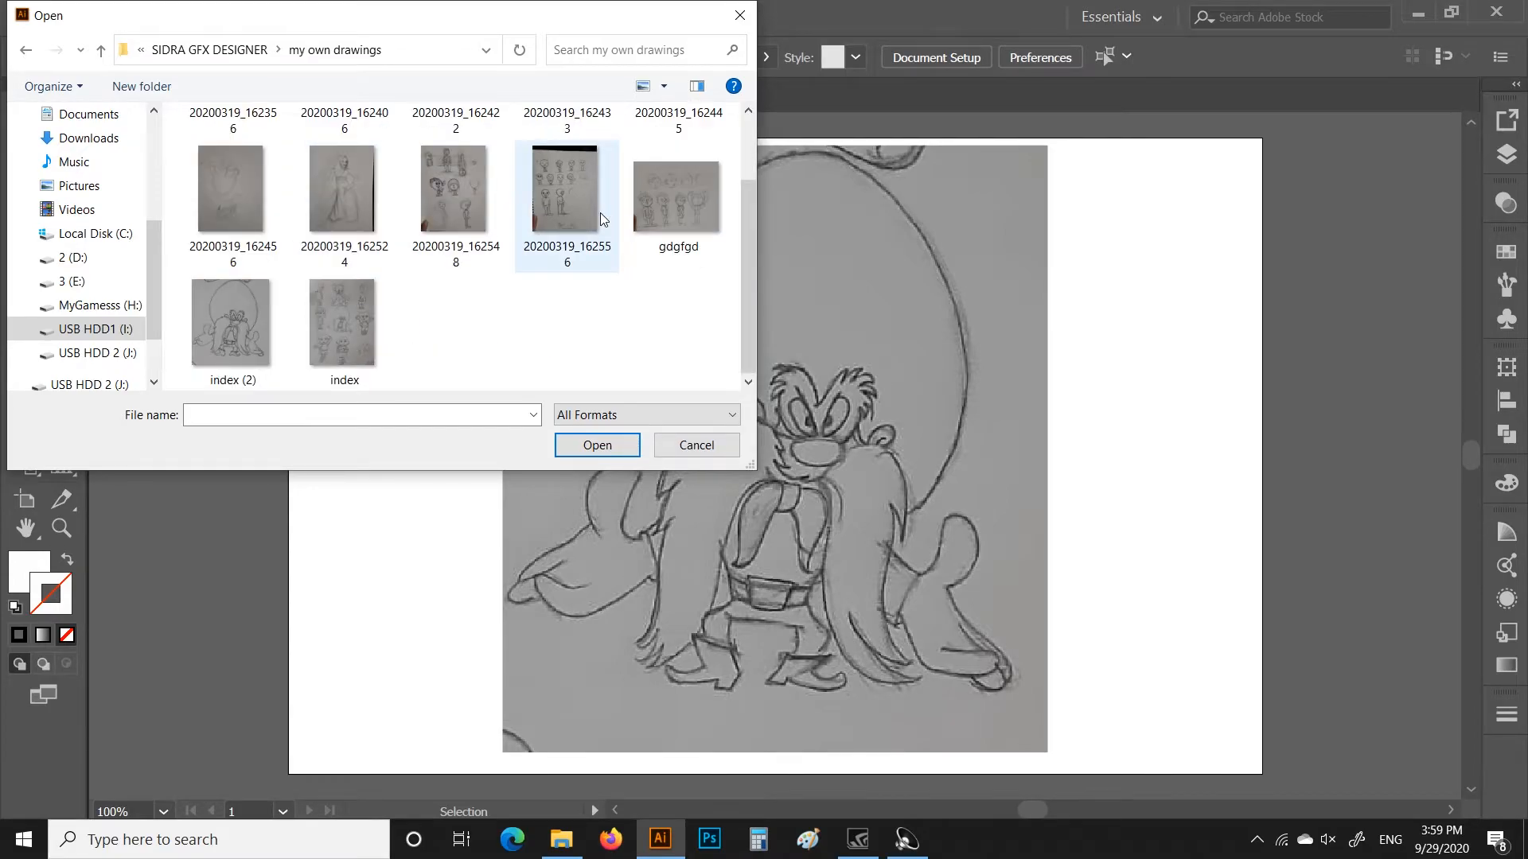
{"action": "left_click", "coordinate": [258, 317]}
{"action": "left_click", "coordinate": [615, 450]}
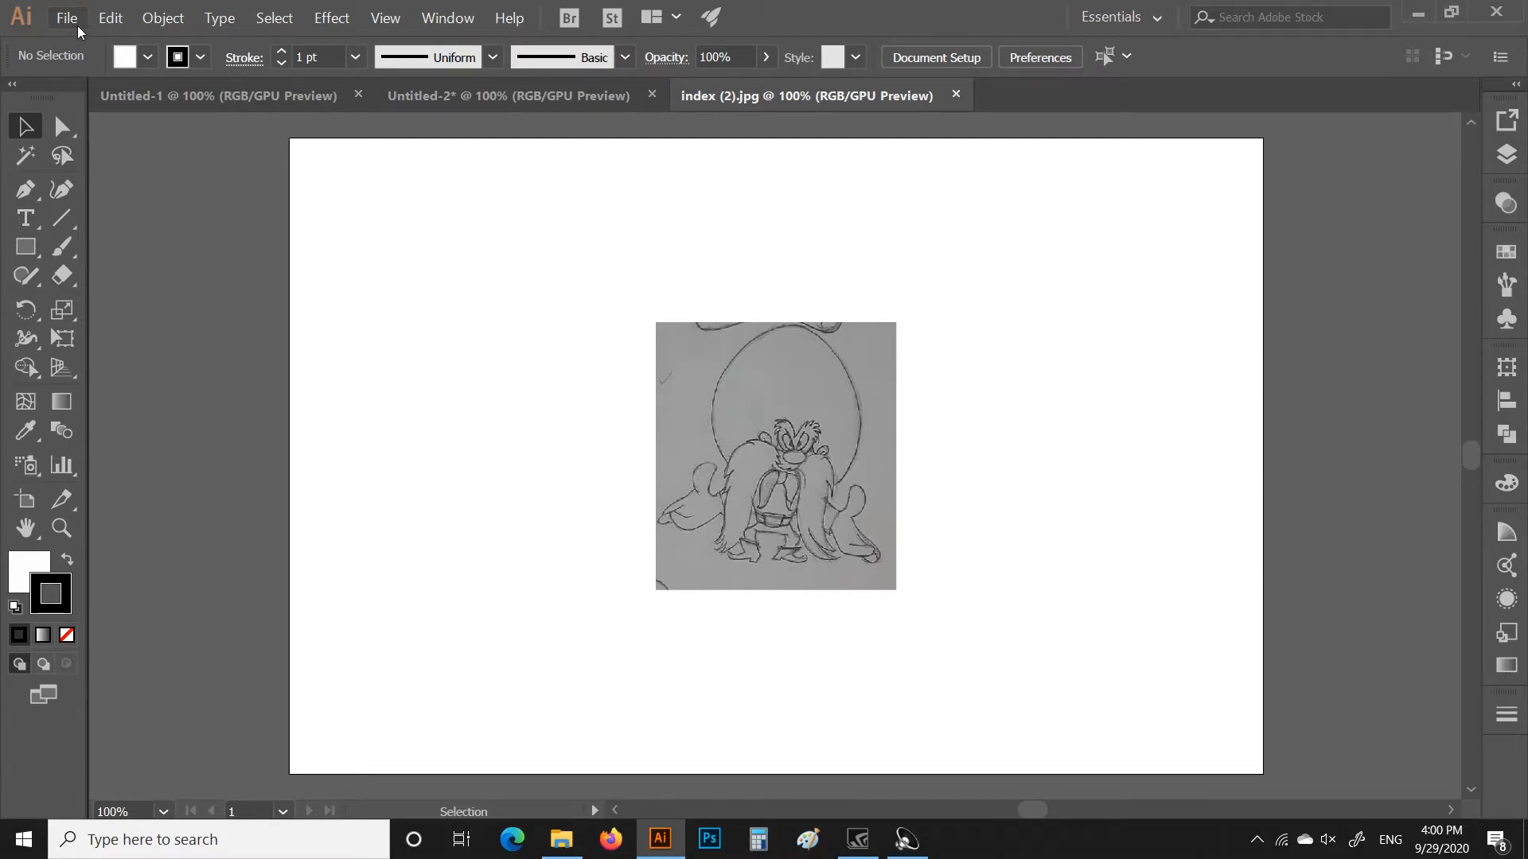
Select the opened sketch image, compare it with Untitled-2, and close the index (2).jpg document
{"action": "left_click", "coordinate": [766, 481]}
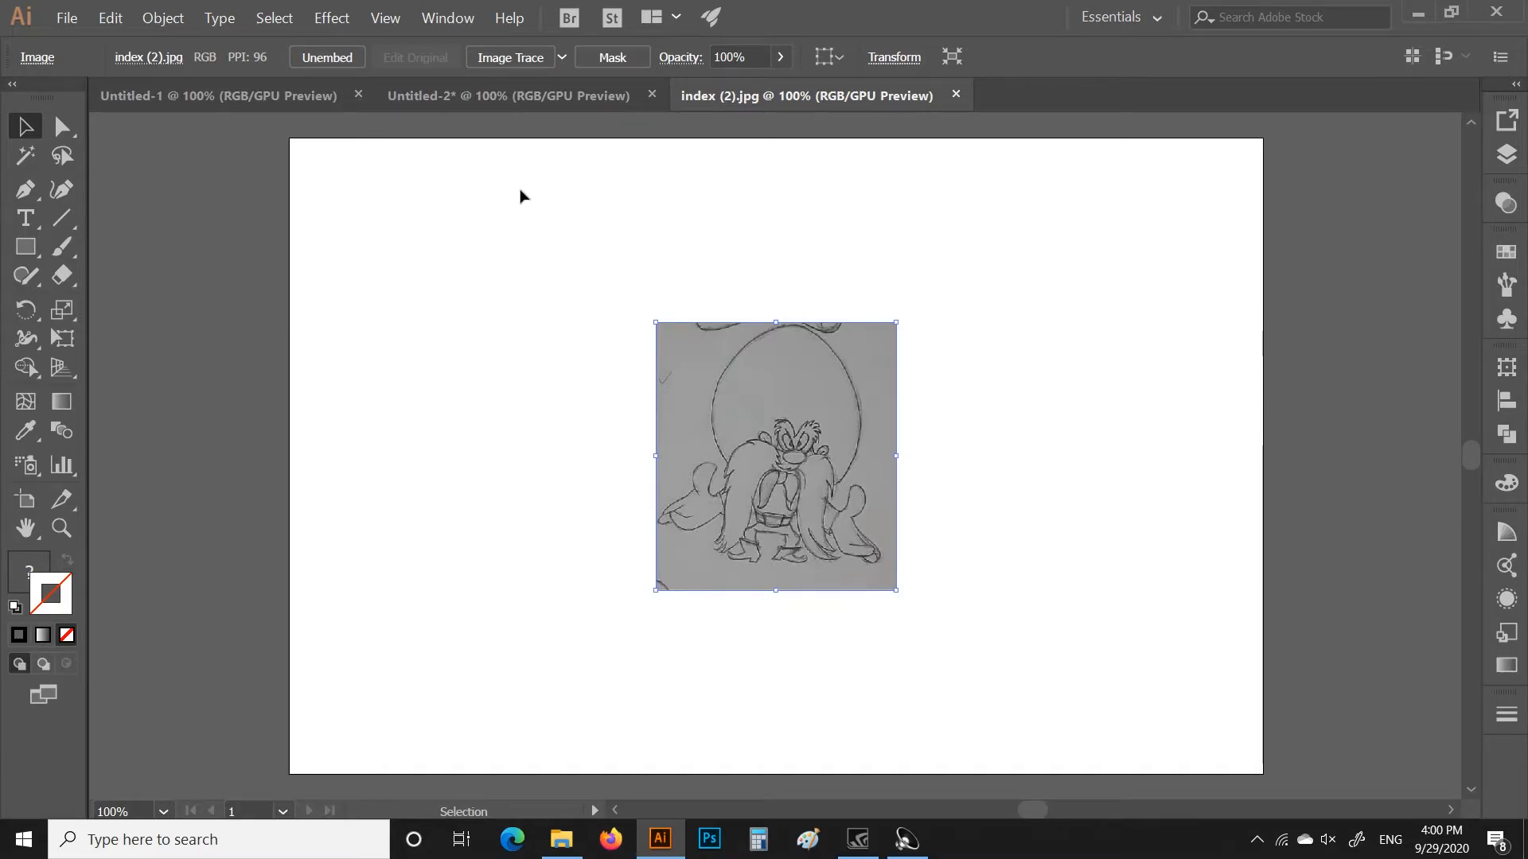
{"action": "left_click", "coordinate": [549, 102]}
{"action": "left_click", "coordinate": [859, 102]}
{"action": "left_click", "coordinate": [956, 95]}
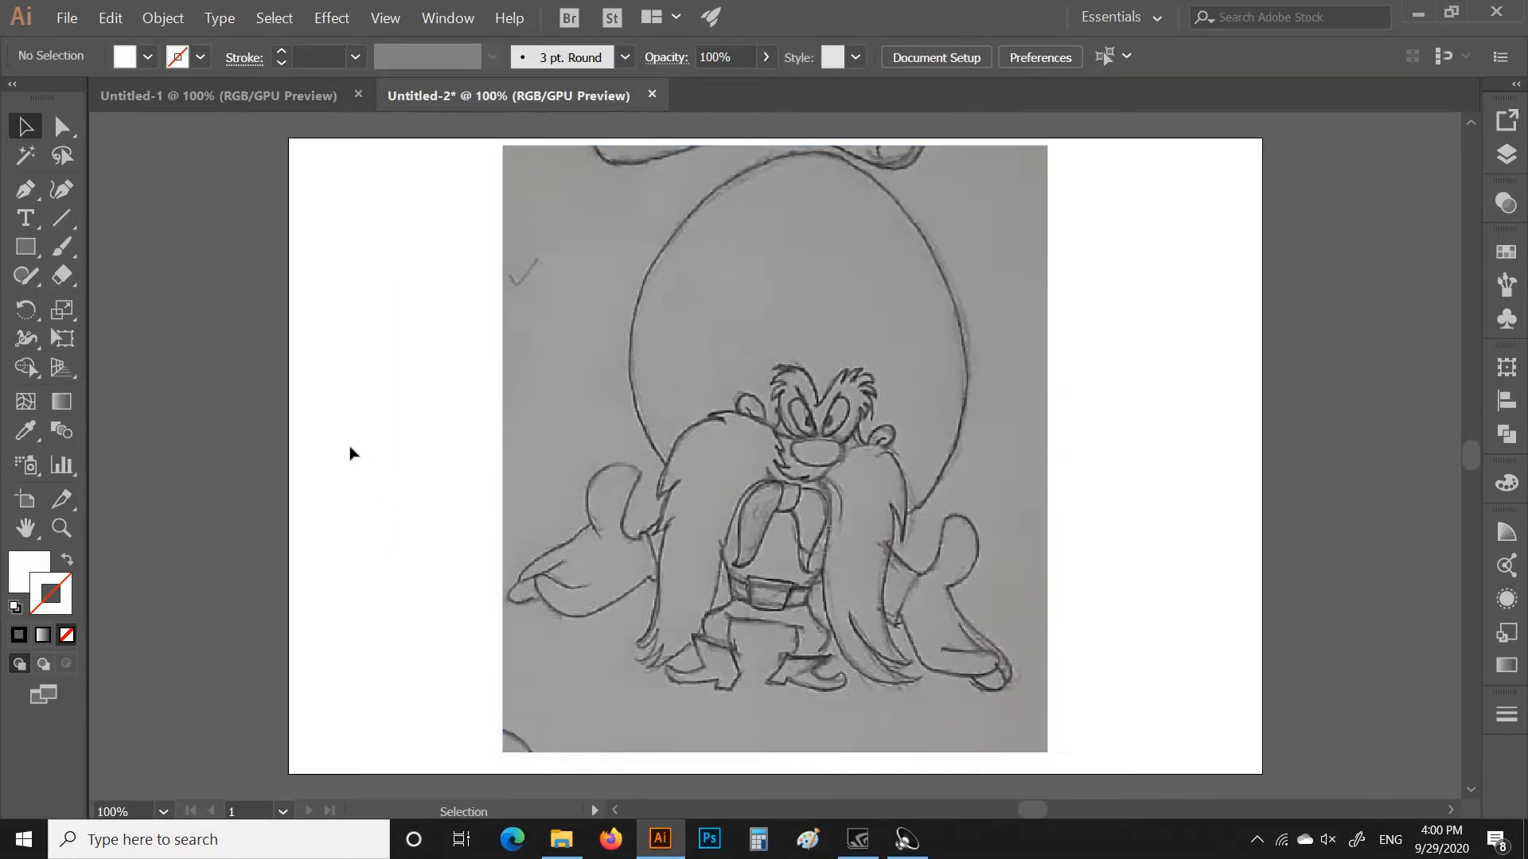
Lower the opacity of the sketch image in Untitled-2 to 57% and deselect it
{"action": "left_click", "coordinate": [804, 479]}
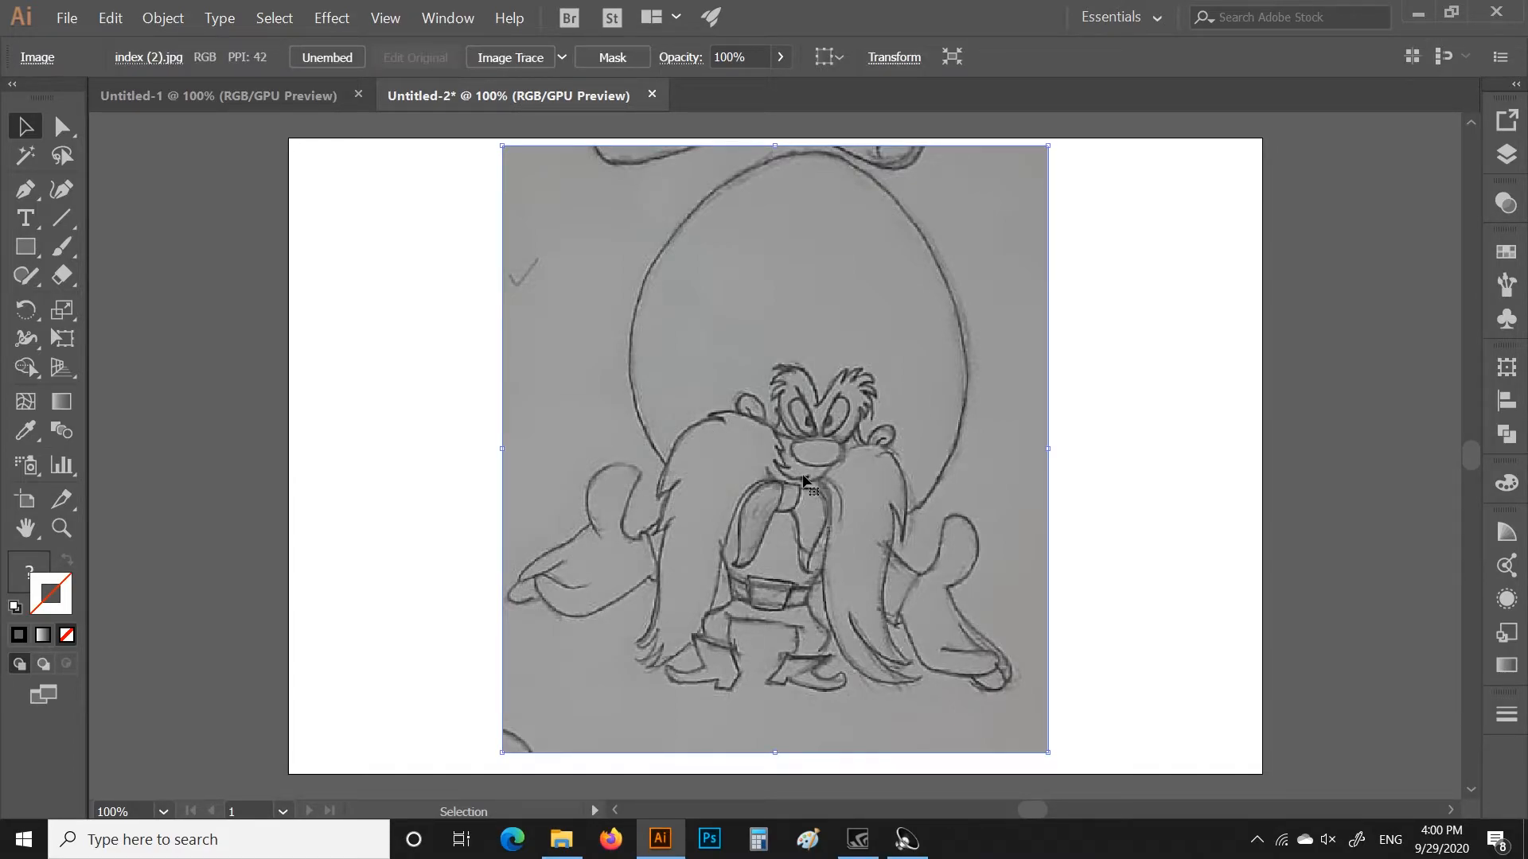
{"action": "left_click", "coordinate": [780, 57]}
{"action": "left_click_drag", "start_coordinate": [778, 89], "coordinate": [745, 94]}
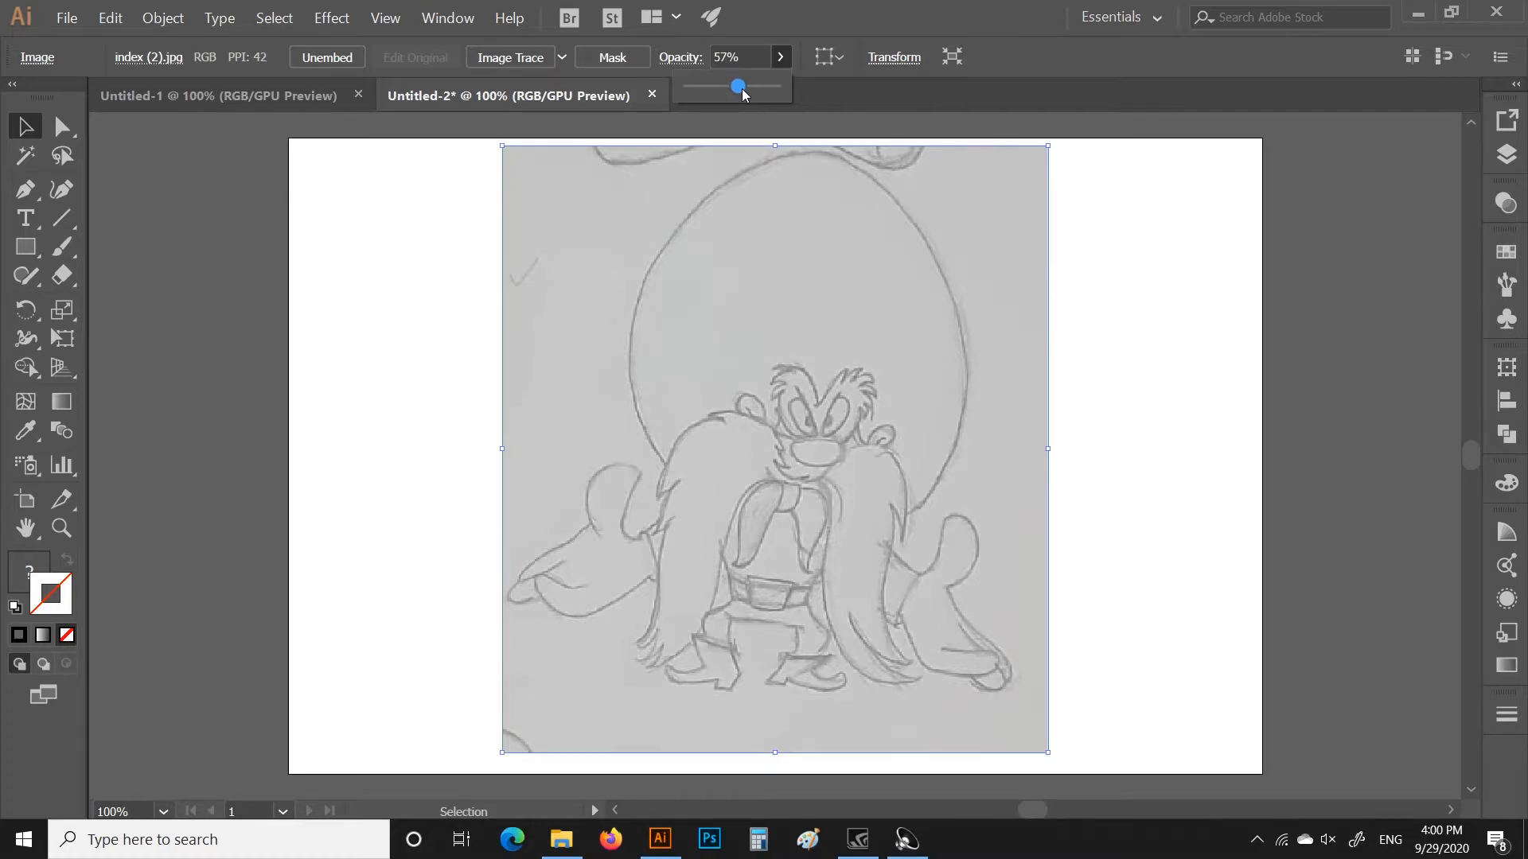
{"action": "left_click", "coordinate": [402, 467]}
{"action": "left_click", "coordinate": [403, 470]}
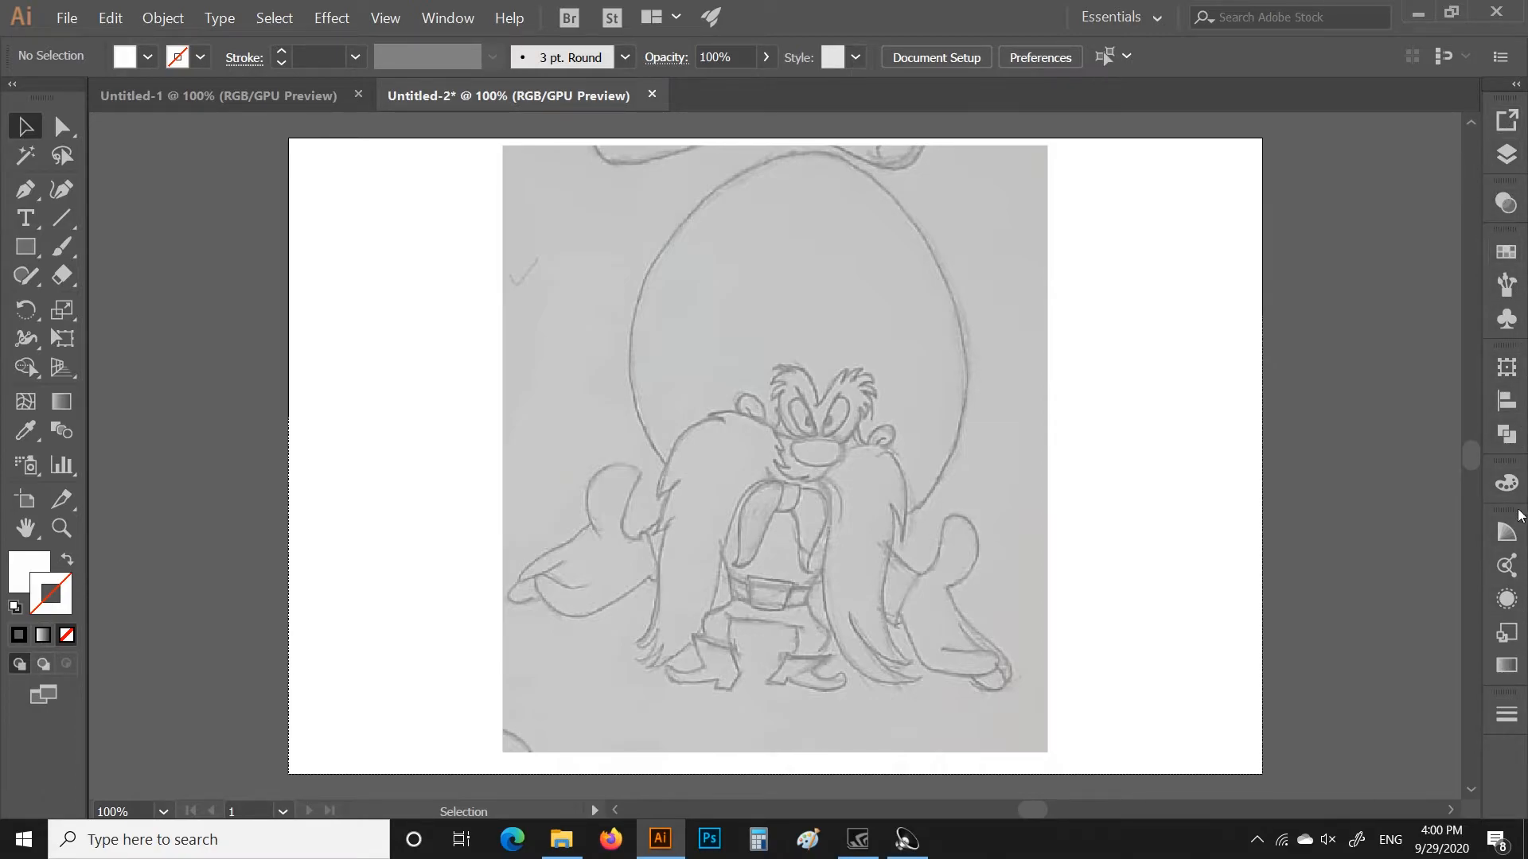
Display the document's layers and lock Layer 1, toggling its visibility off and on again
{"action": "left_click", "coordinate": [447, 18]}
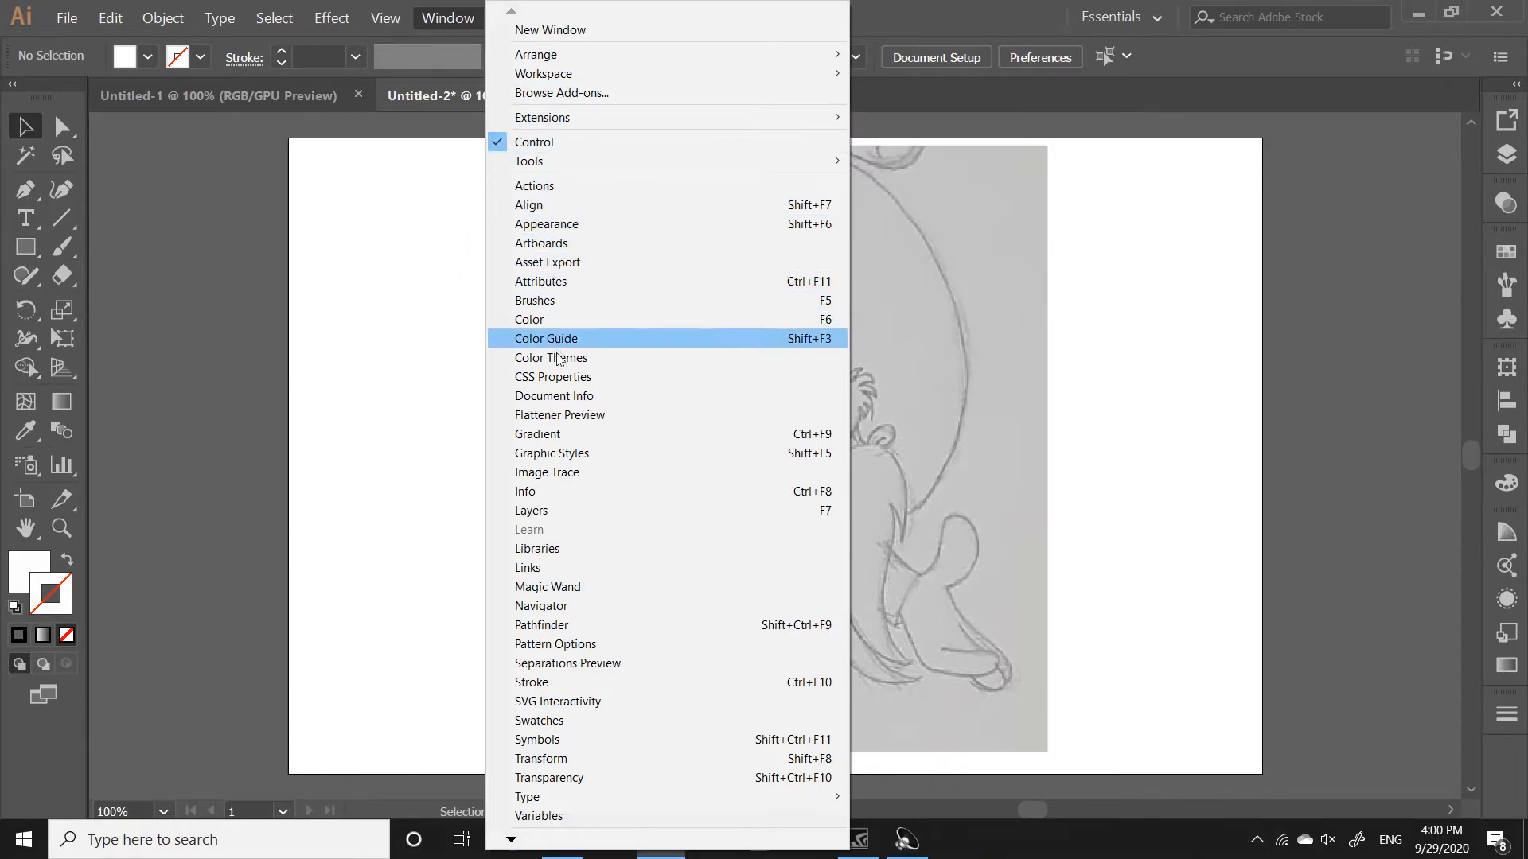
{"action": "left_click", "coordinate": [551, 513]}
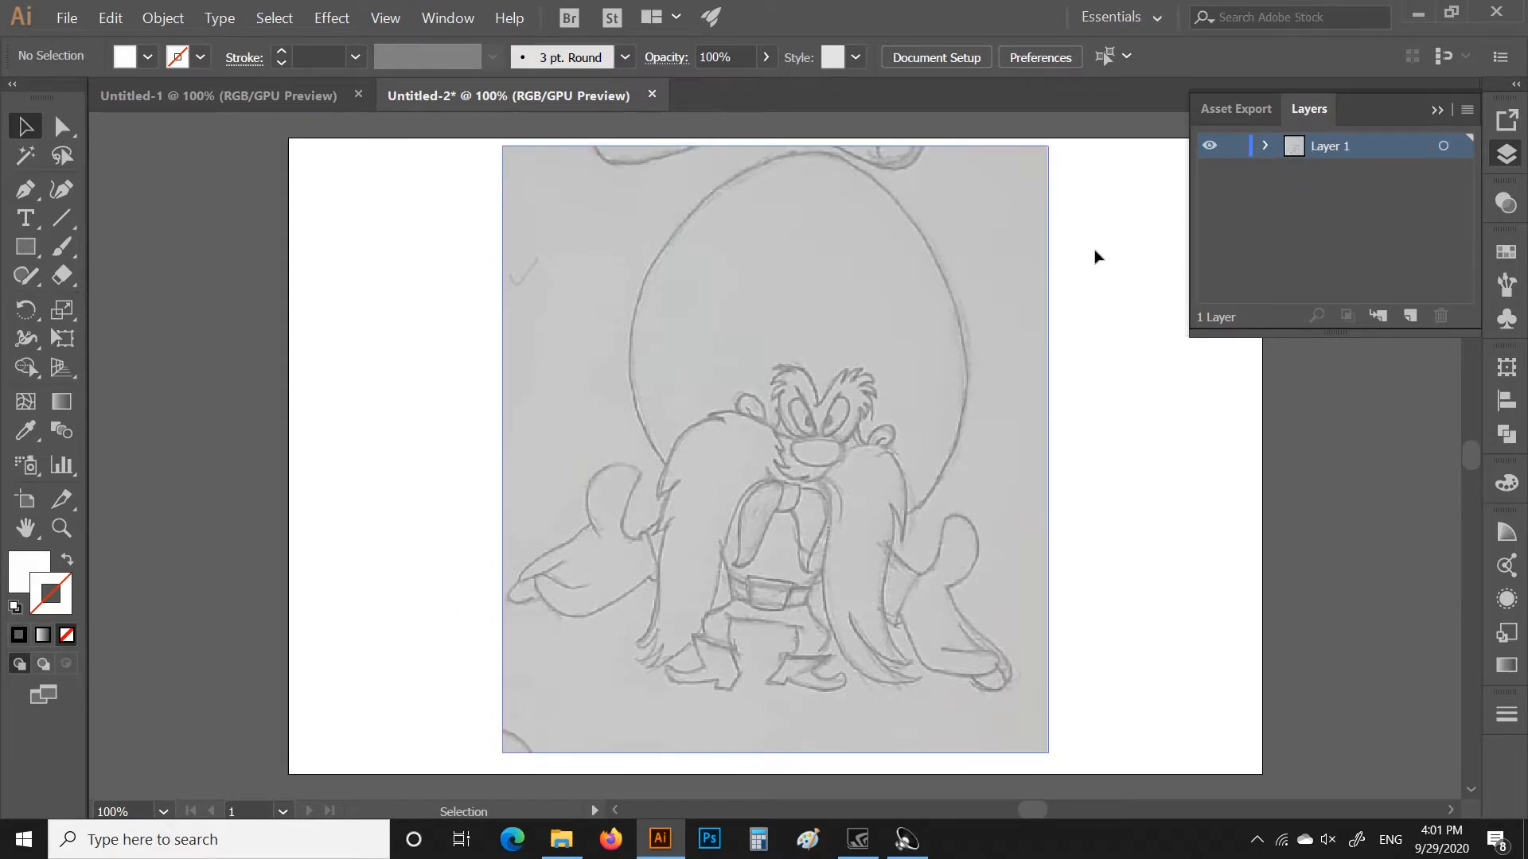
{"action": "left_click", "coordinate": [1236, 148]}
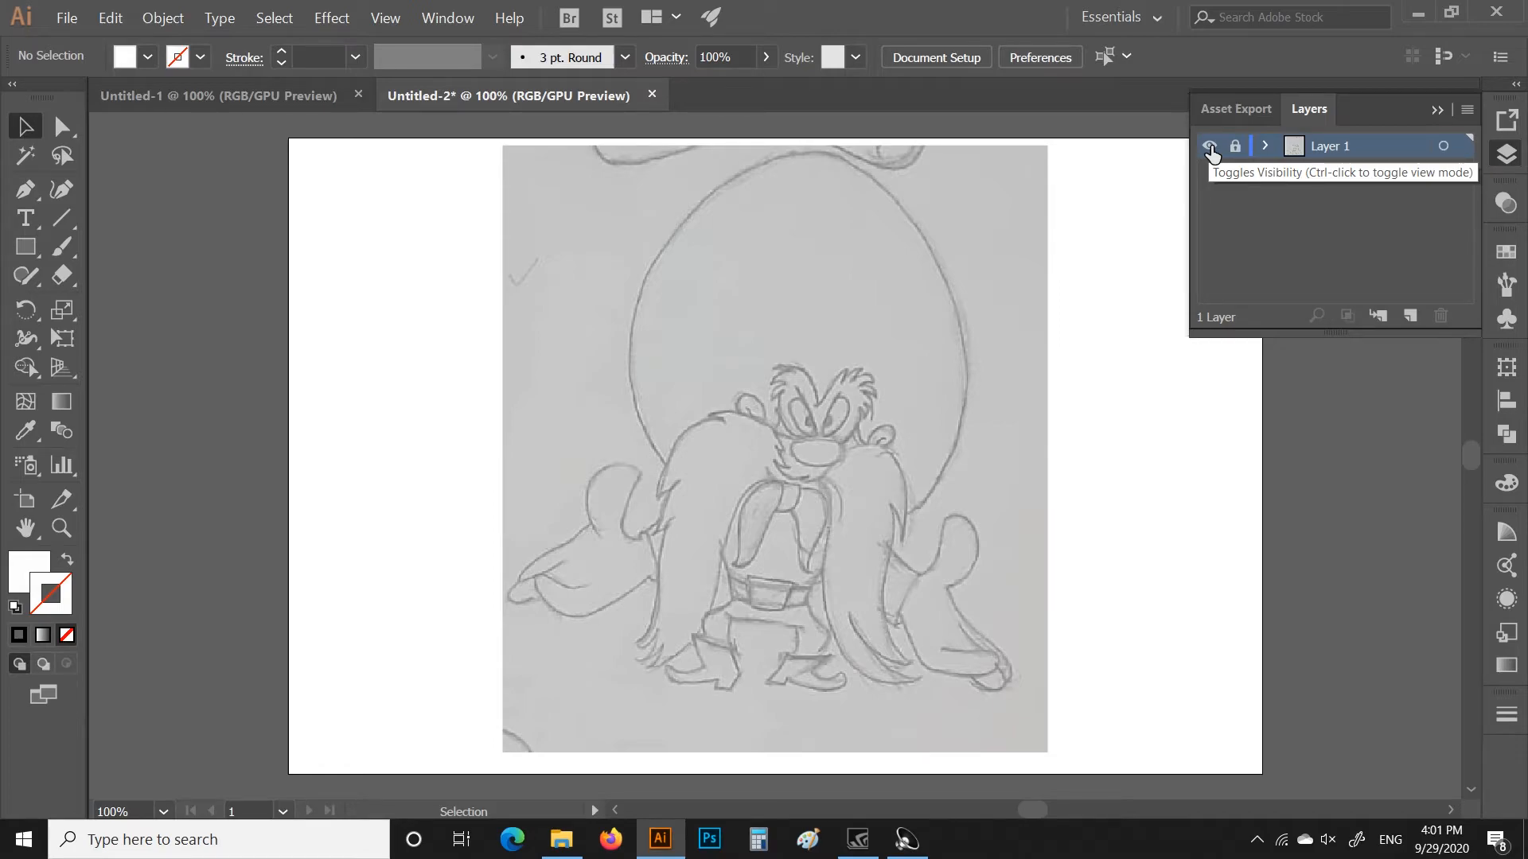
{"action": "left_click", "coordinate": [1210, 148]}
{"action": "left_click", "coordinate": [1210, 147]}
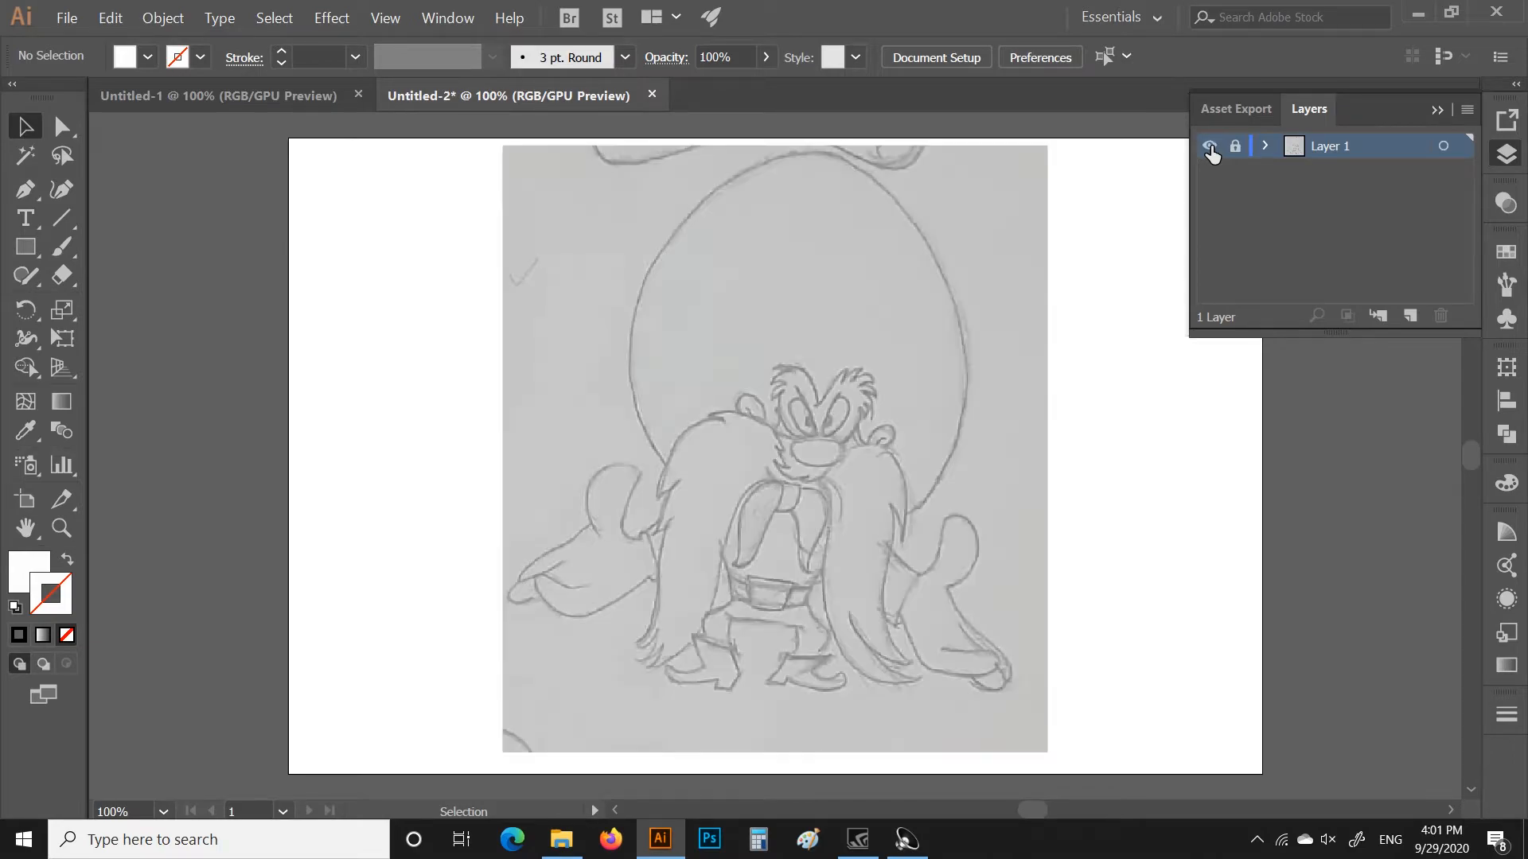
{"action": "left_click", "coordinate": [1236, 147]}
Create a new layer above Layer 1, name it tracing, keep it active and collapse the layer list
{"action": "left_click", "coordinate": [1410, 315]}
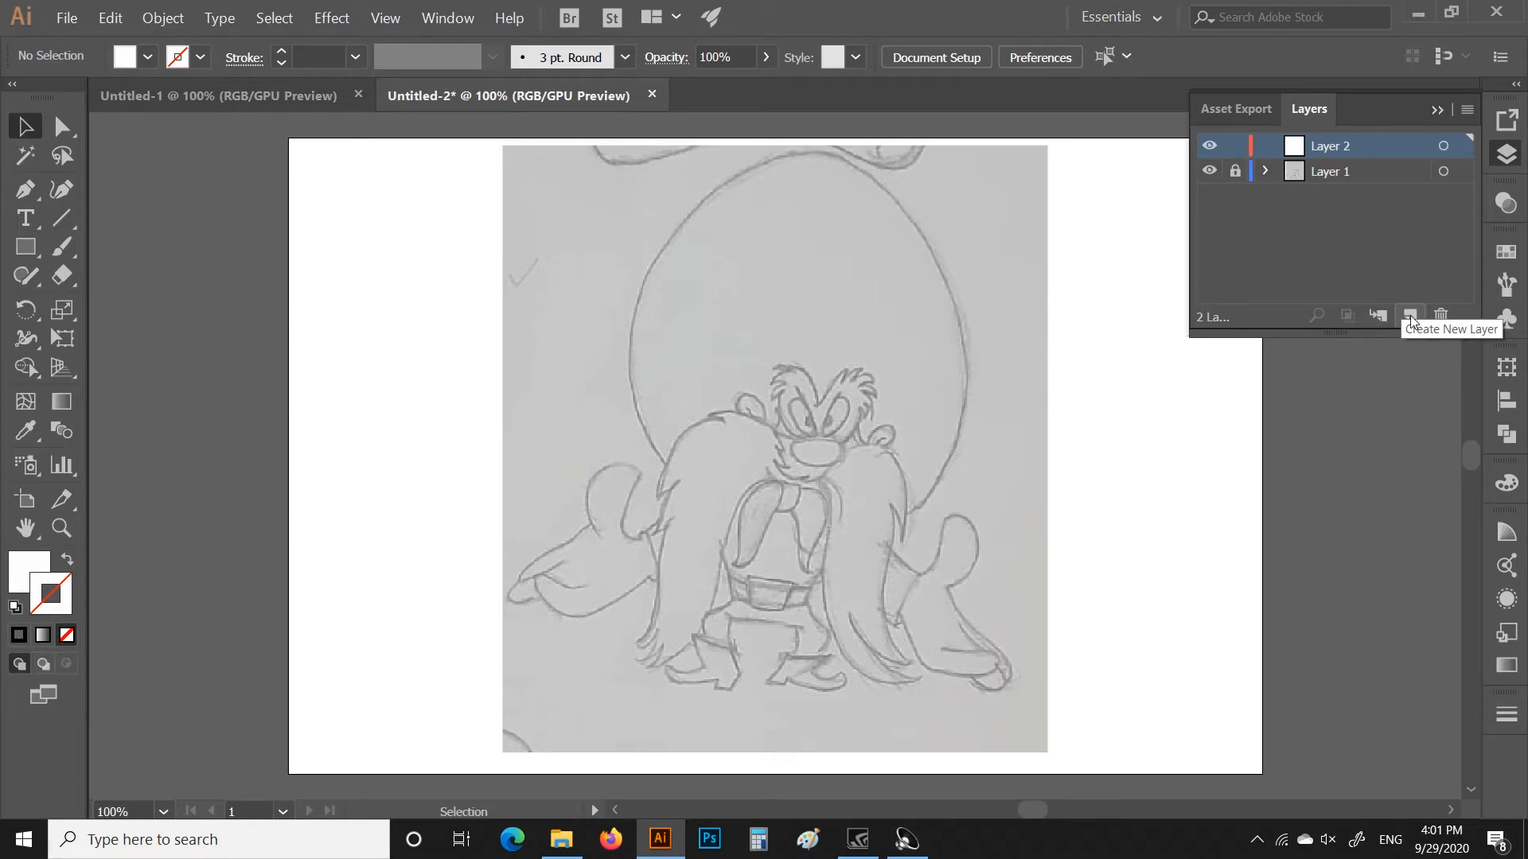
{"action": "double_click", "coordinate": [1327, 145]}
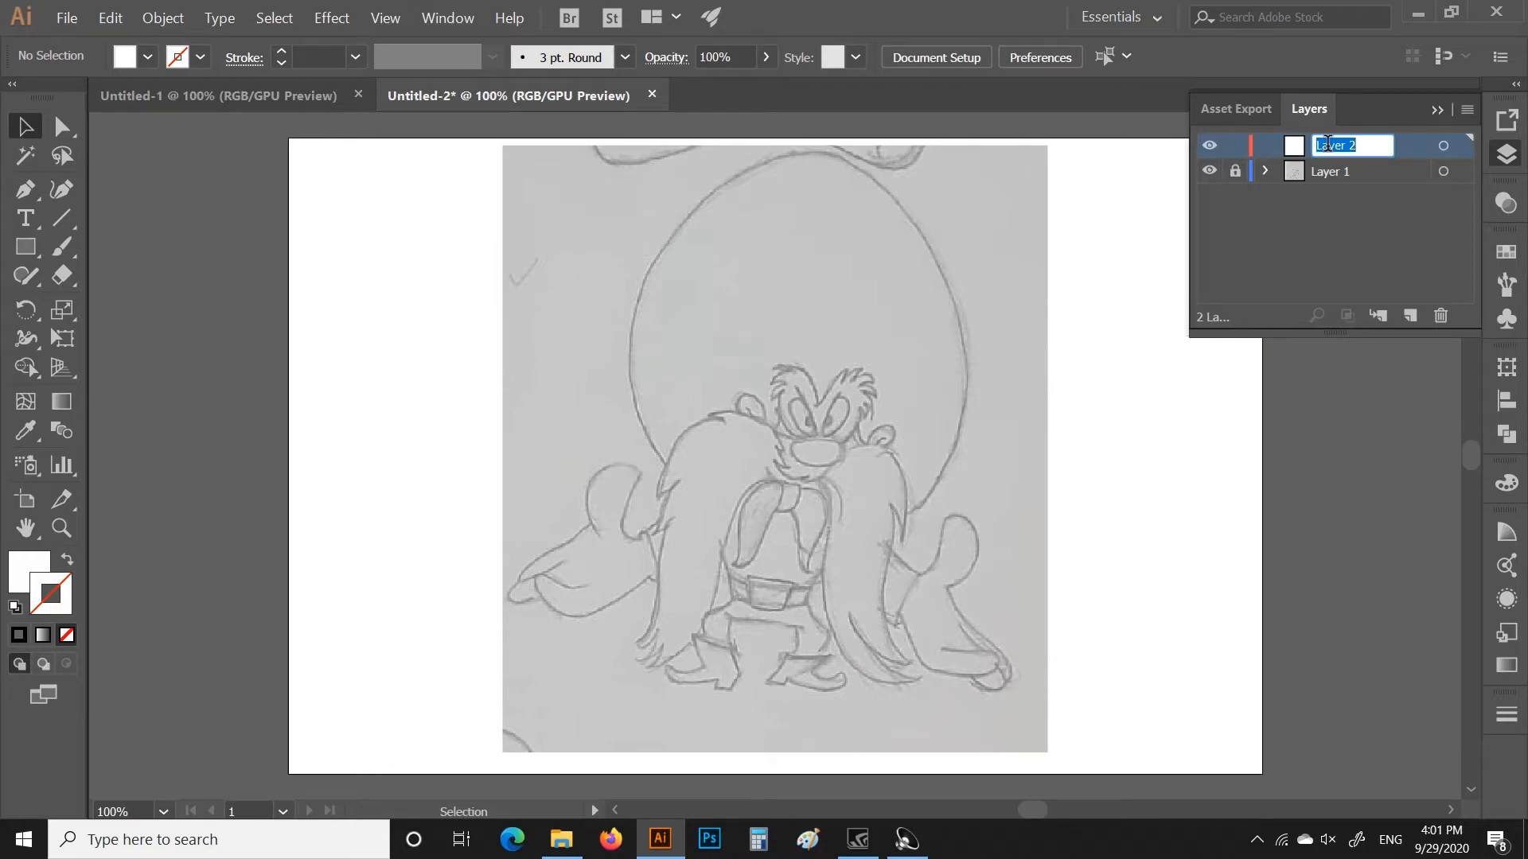
{"action": "key", "text": "BackSpace"}
{"action": "type", "text": "tr"}
{"action": "key", "text": "Return"}
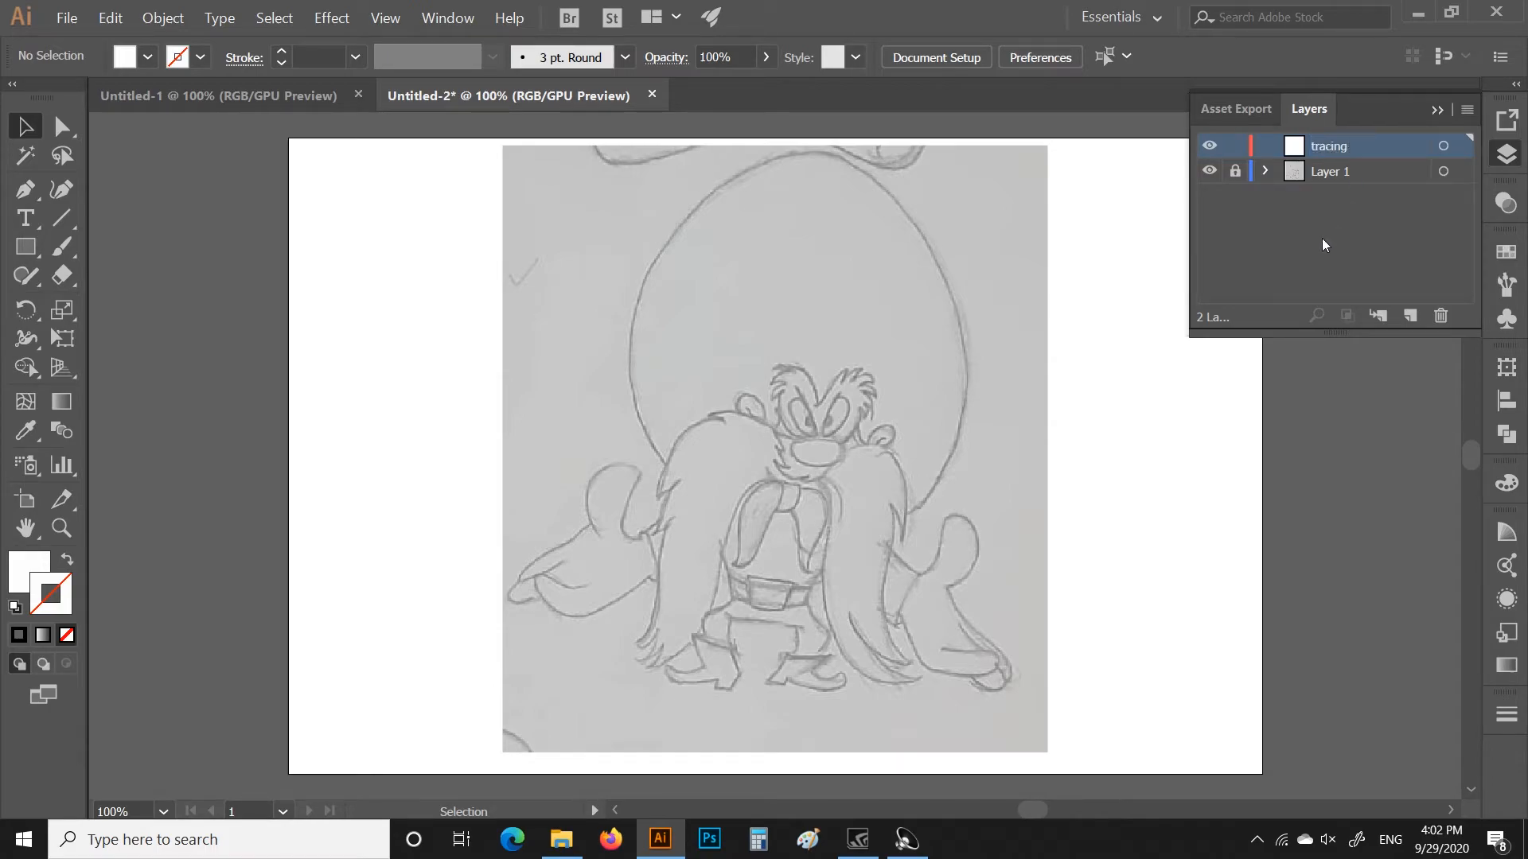
{"action": "left_click", "coordinate": [1324, 244]}
{"action": "left_click", "coordinate": [1326, 146]}
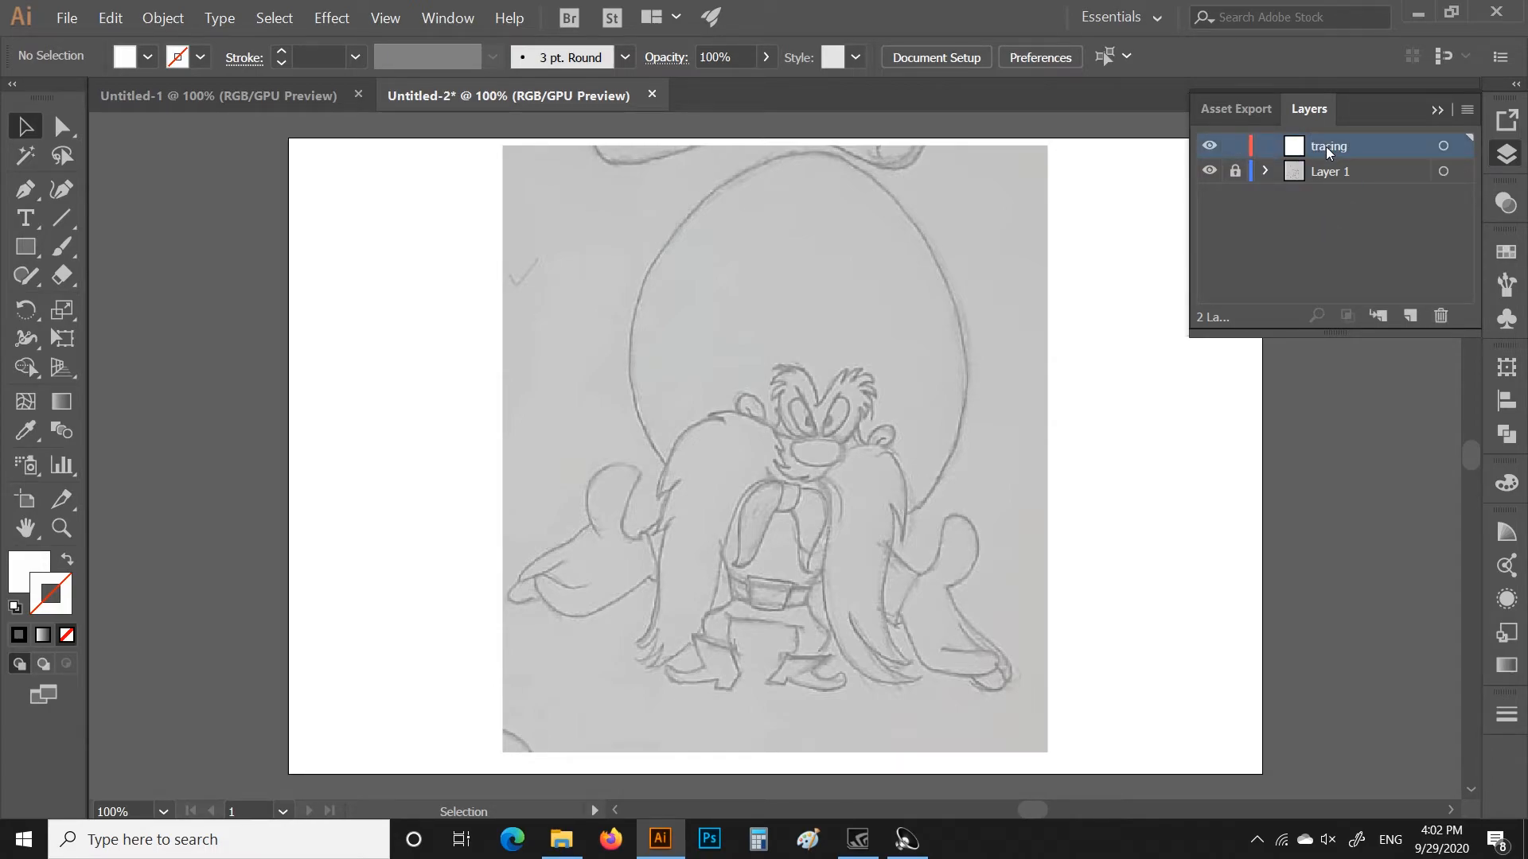
{"action": "left_click", "coordinate": [1437, 112]}
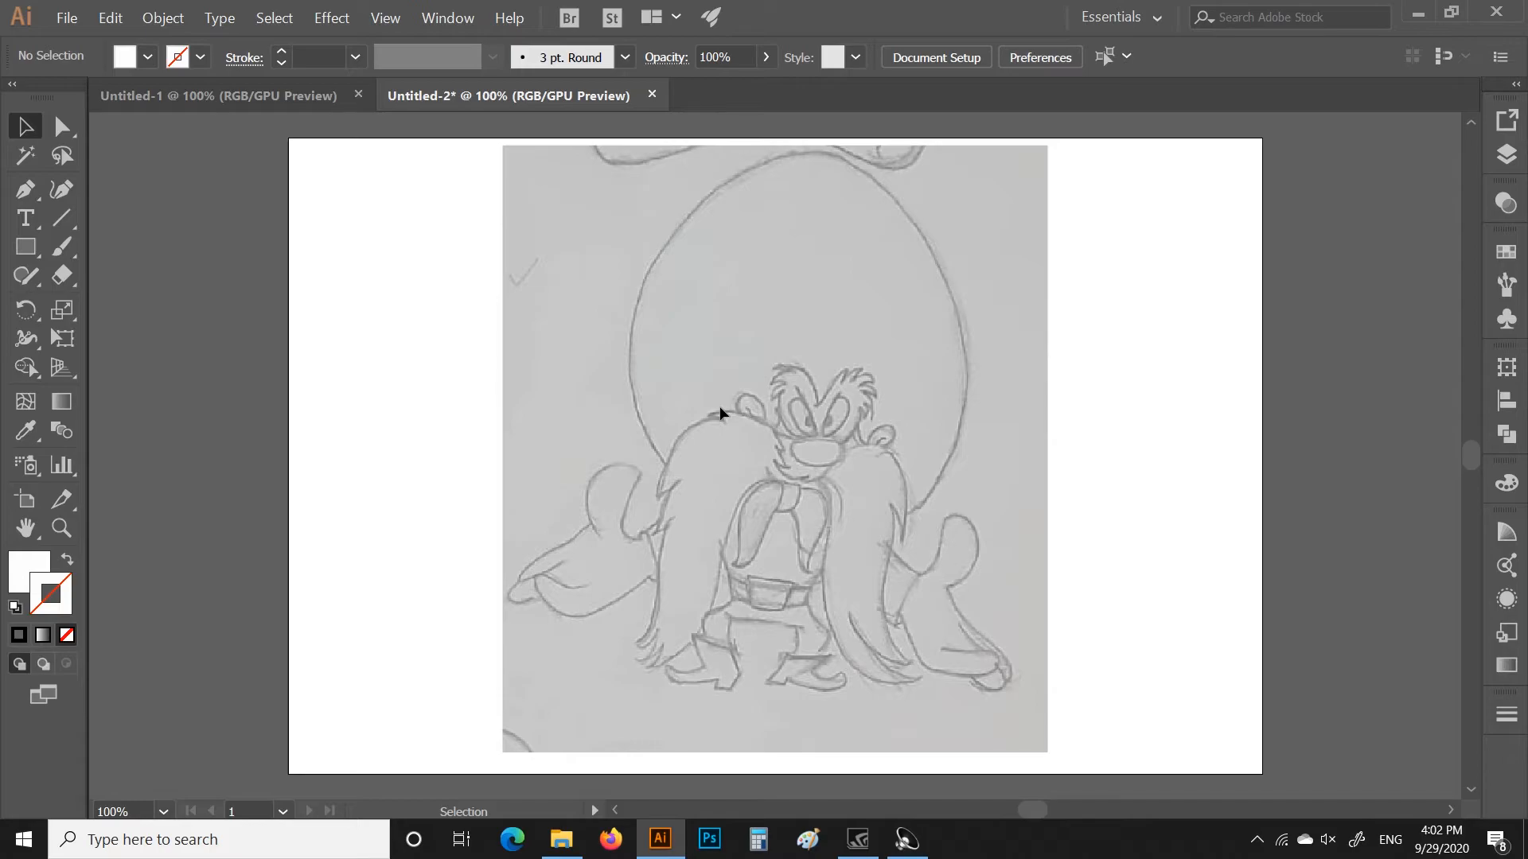
Start a Pen path curving from above the nose up the face's left edge, with a black stroke and no fill
{"action": "left_click", "coordinate": [23, 195]}
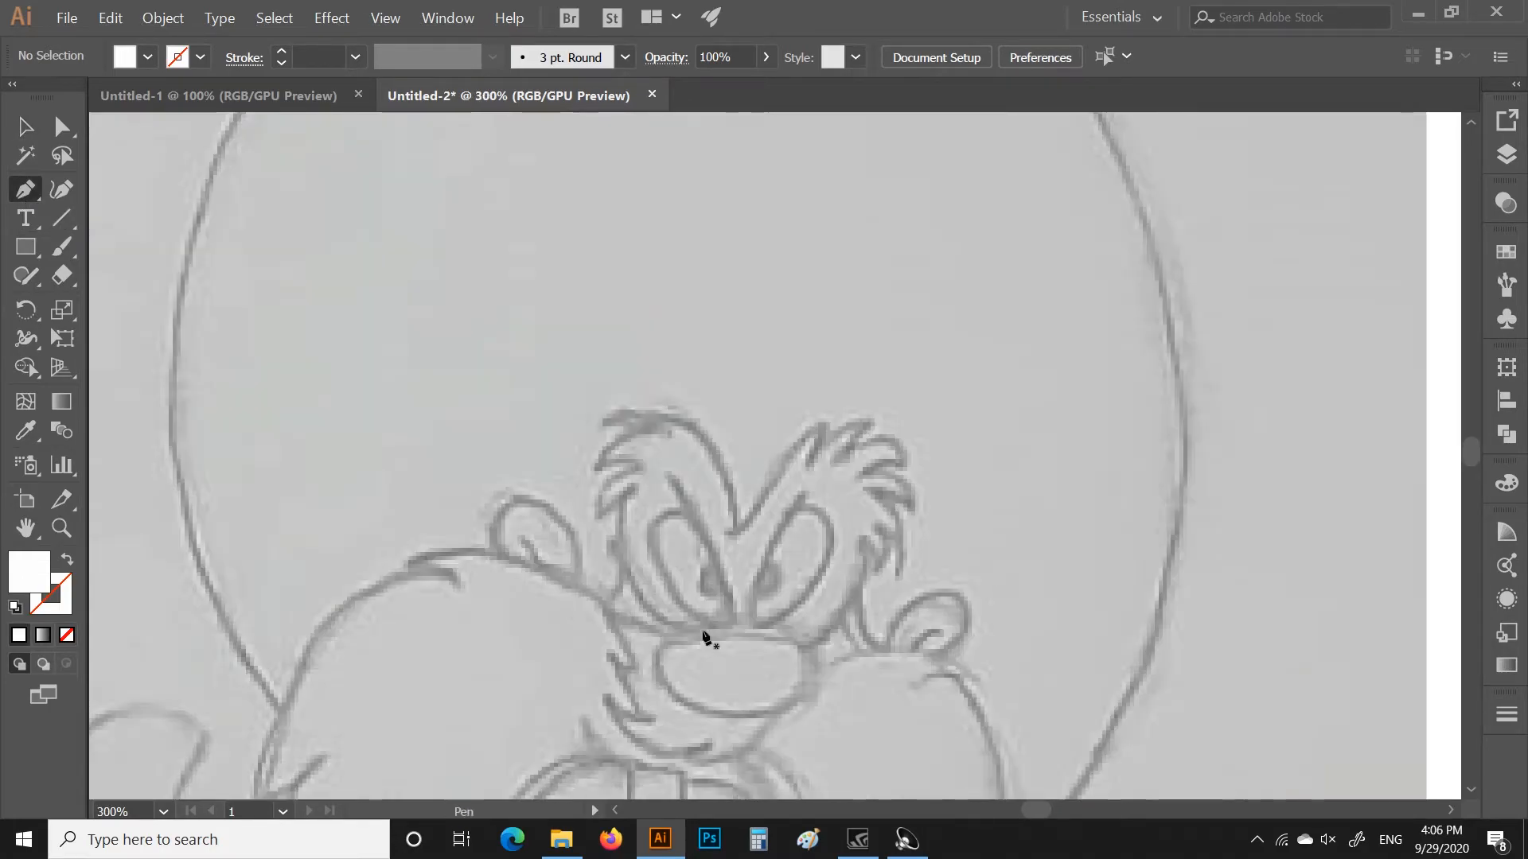
{"action": "left_click", "coordinate": [579, 461]}
{"action": "left_click_drag", "start_coordinate": [579, 458], "coordinate": [555, 436]}
{"action": "left_click", "coordinate": [609, 543]}
{"action": "left_click", "coordinate": [14, 607]}
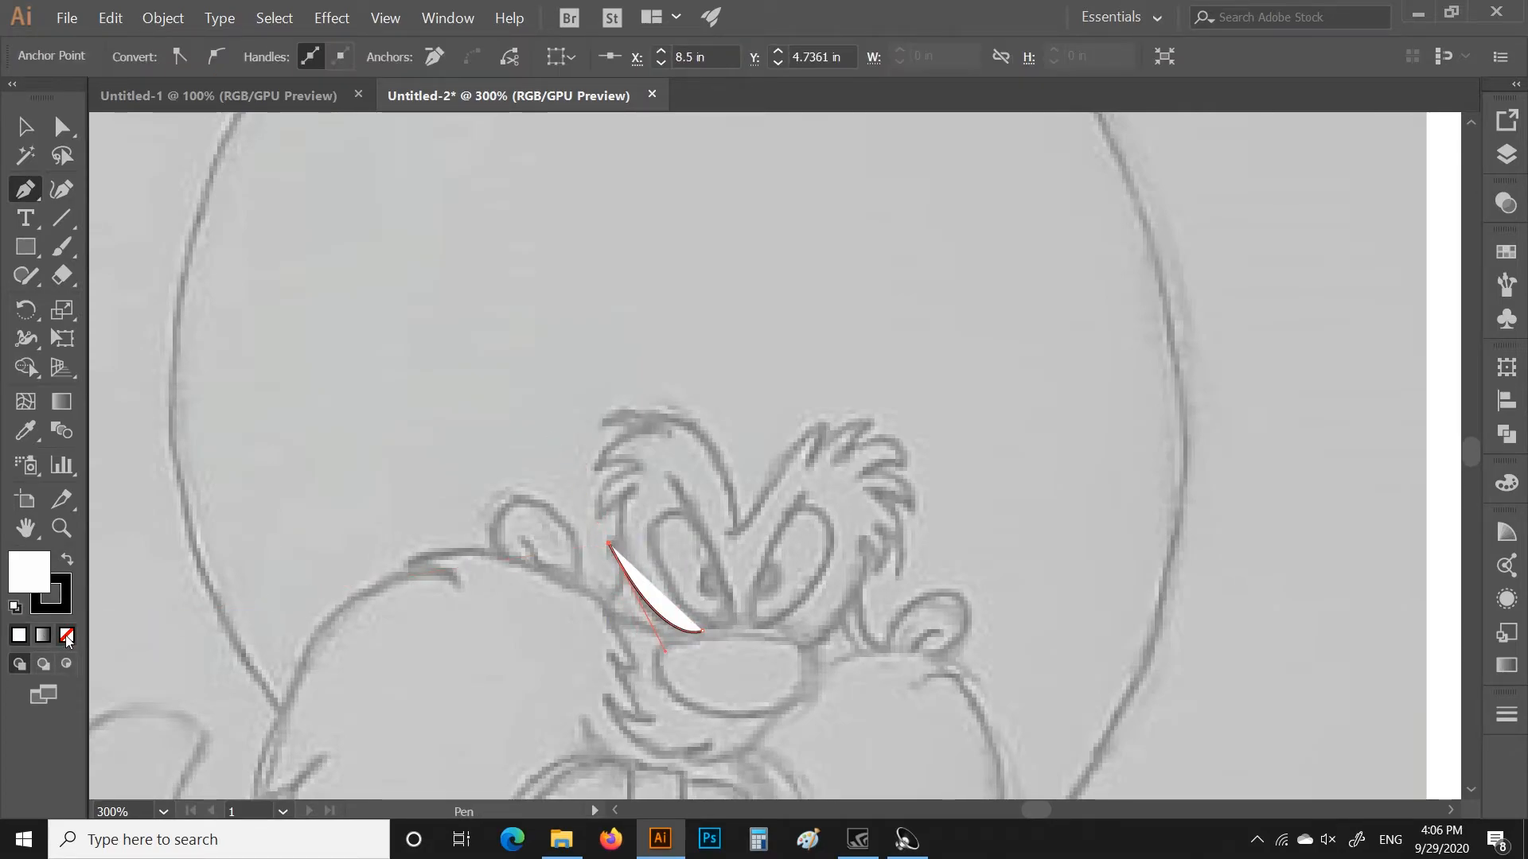
{"action": "left_click", "coordinate": [67, 635]}
Continue the path around the left eyebrow's hair tufts and over its top to the dip between the eyebrows
{"action": "left_click", "coordinate": [624, 548]}
{"action": "left_click", "coordinate": [633, 487]}
{"action": "left_click", "coordinate": [599, 518]}
{"action": "left_click", "coordinate": [637, 464]}
{"action": "left_click", "coordinate": [596, 467]}
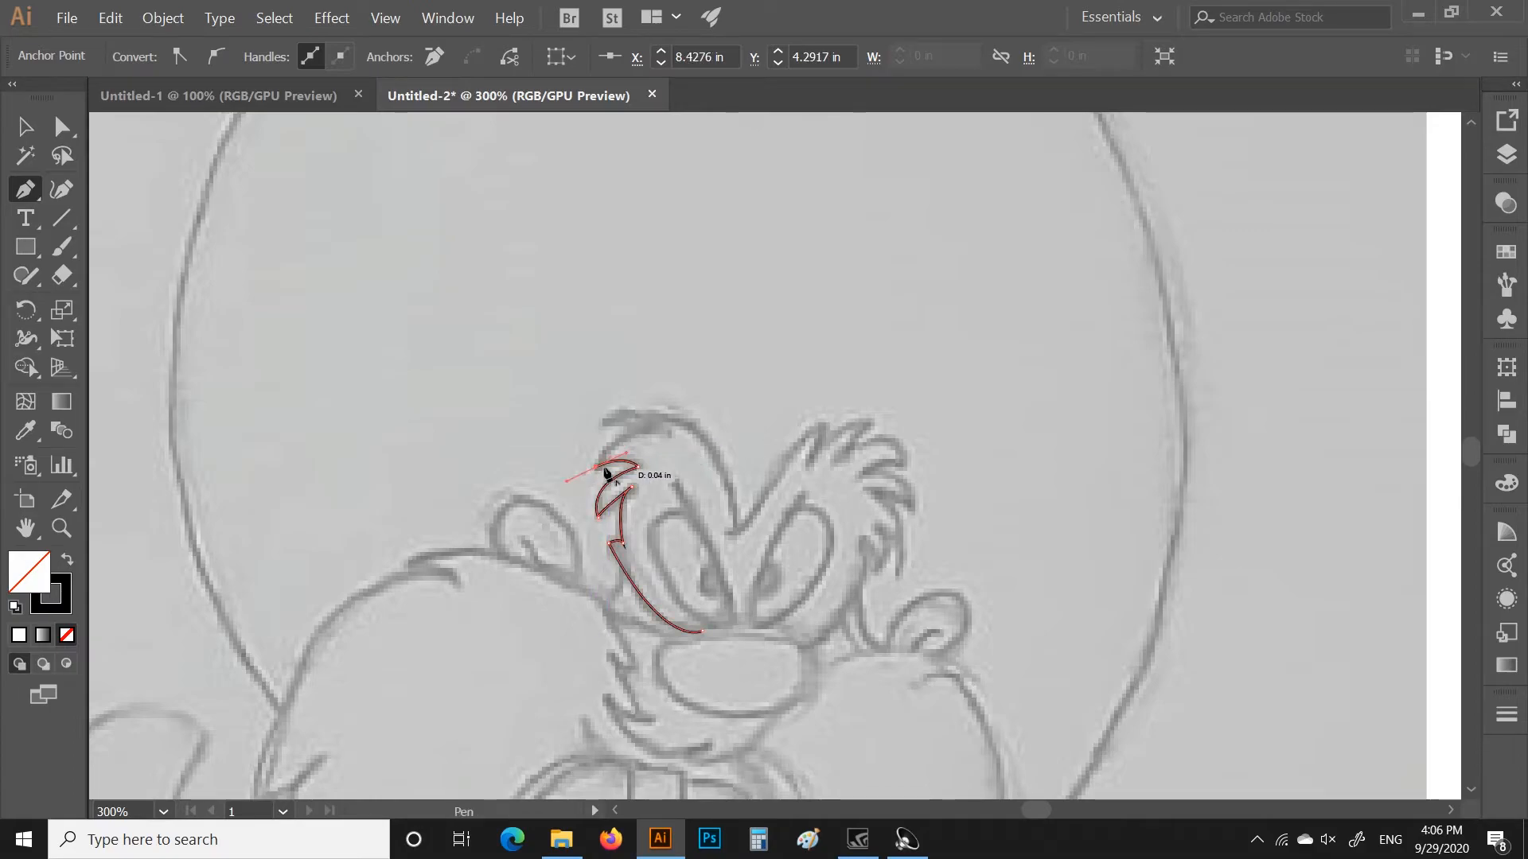
{"action": "left_click", "coordinate": [650, 429]}
{"action": "left_click", "coordinate": [604, 421]}
{"action": "left_click_drag", "start_coordinate": [658, 412], "coordinate": [718, 555]}
{"action": "left_click", "coordinate": [733, 533]}
Trace the pointed hair tufts along the top of the right eyebrow with the Pen tool
{"action": "left_click", "coordinate": [825, 423]}
{"action": "left_click", "coordinate": [807, 464]}
{"action": "left_click", "coordinate": [872, 422]}
{"action": "left_click", "coordinate": [836, 460]}
{"action": "left_click_drag", "start_coordinate": [903, 463], "coordinate": [947, 527]}
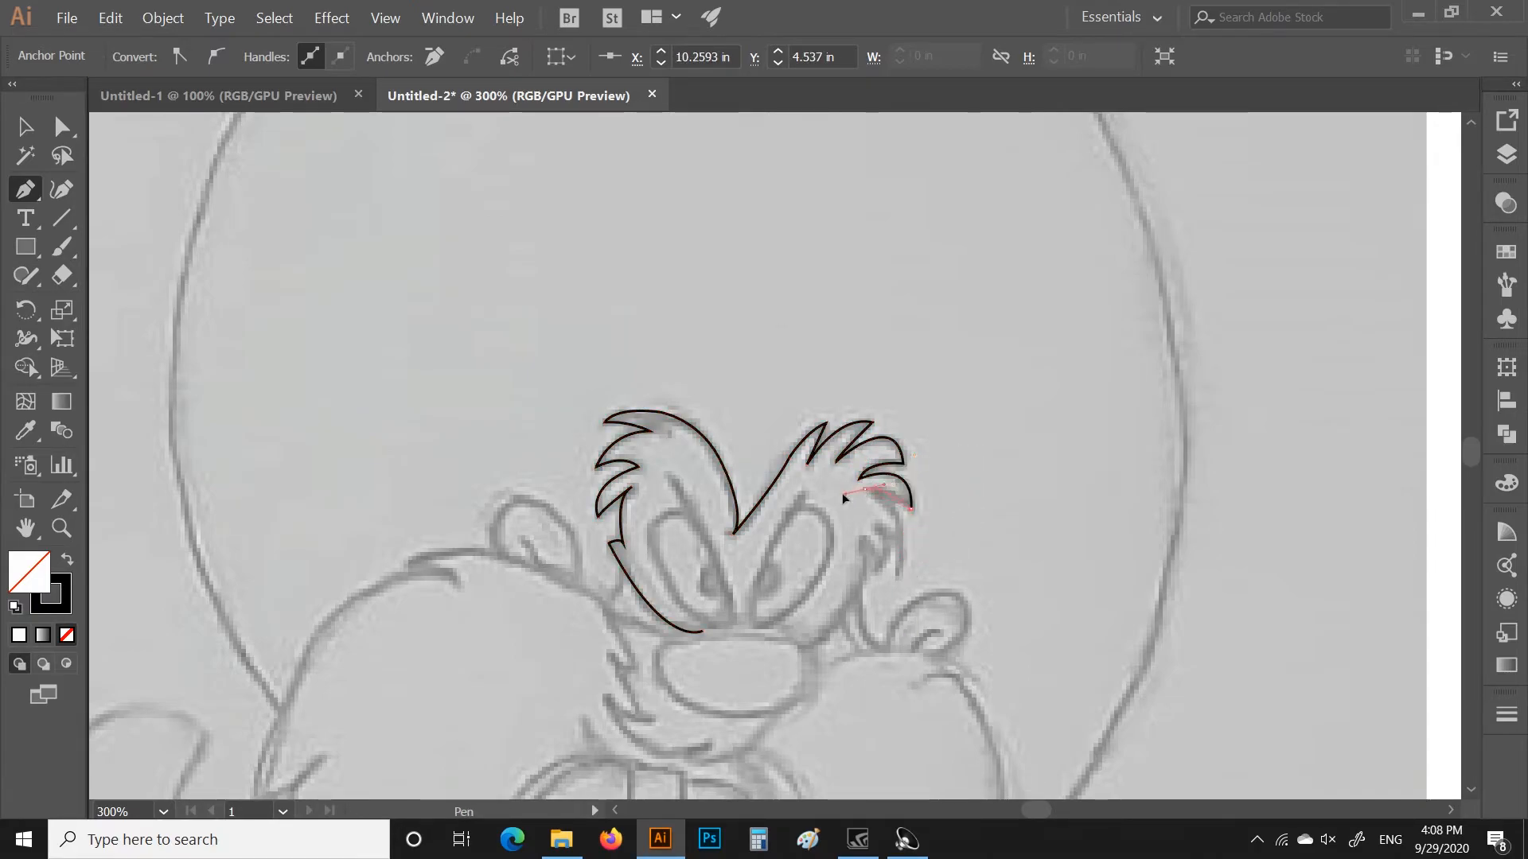
Trace the tufts beside the right eye, then close the outline along the lower edge above the nose
{"action": "left_click", "coordinate": [899, 570]}
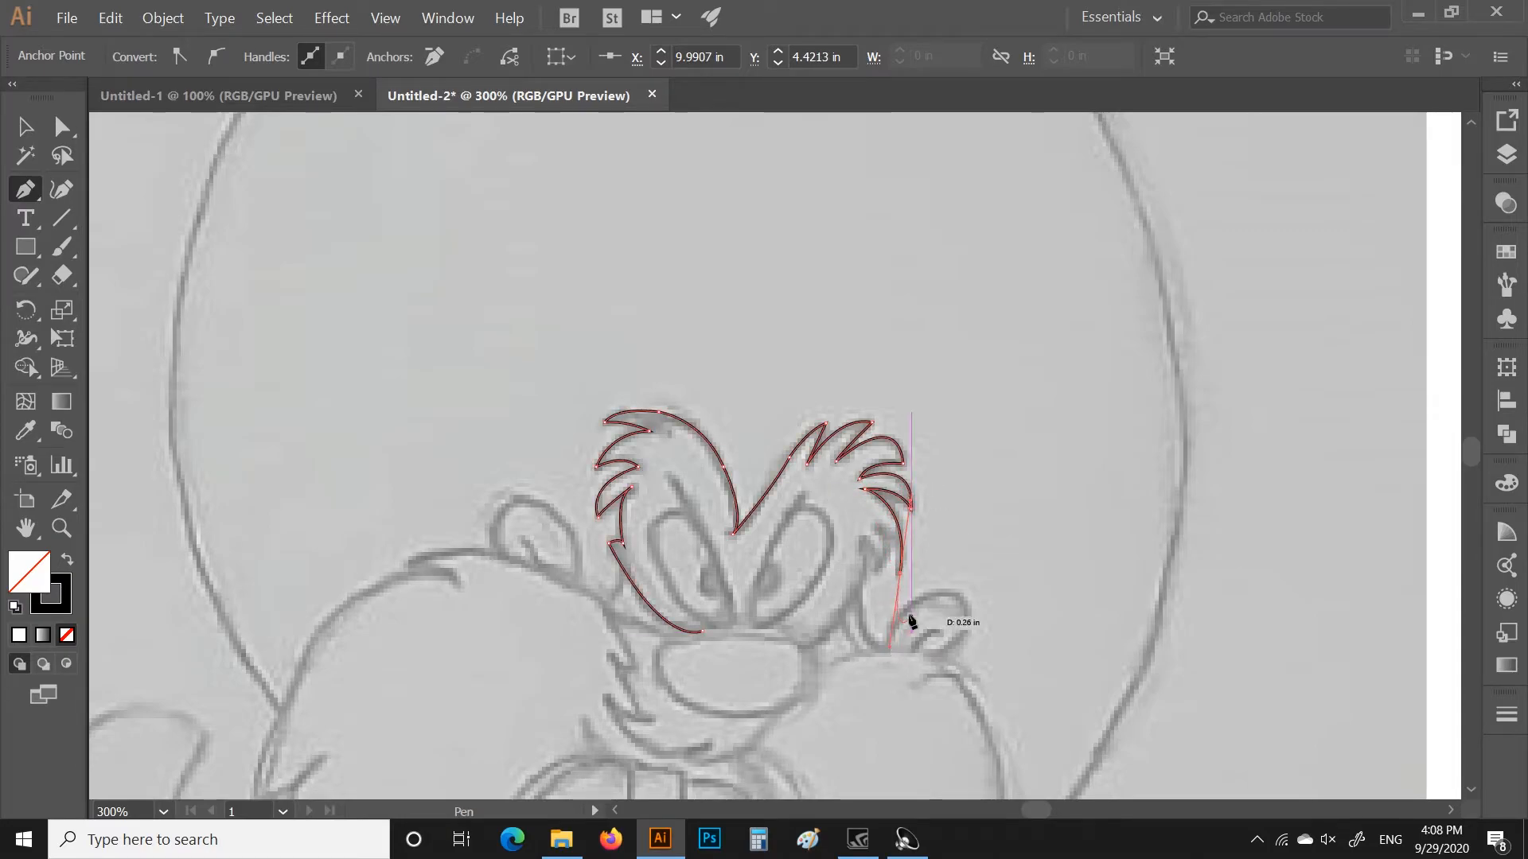
{"action": "left_click_drag", "start_coordinate": [875, 571], "coordinate": [862, 602]}
{"action": "left_click", "coordinate": [861, 534]}
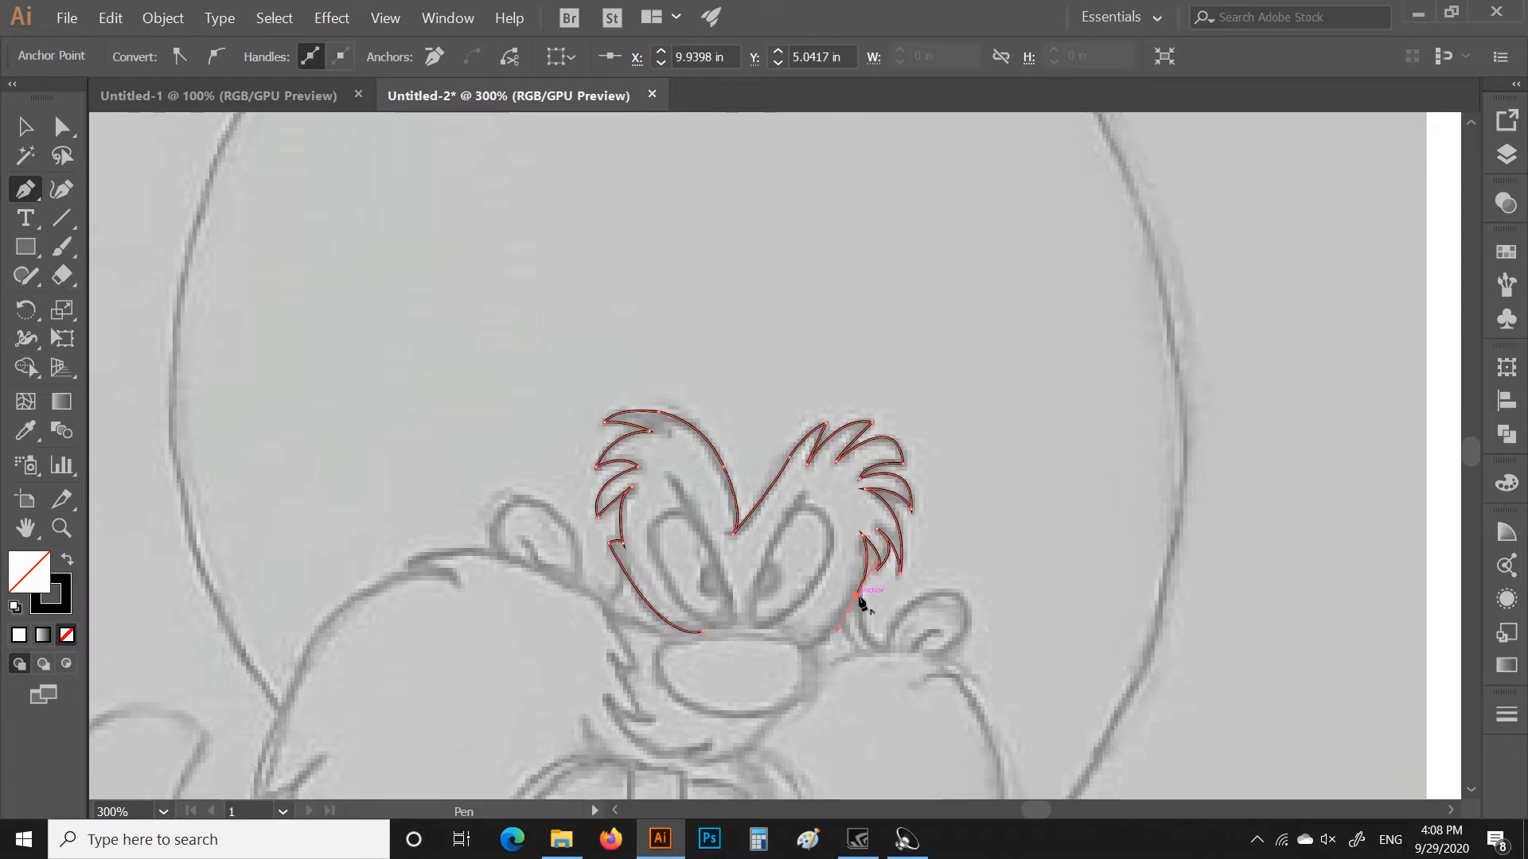
{"action": "left_click_drag", "start_coordinate": [789, 640], "coordinate": [802, 650]}
{"action": "mouse_move", "coordinate": [700, 632]}
{"action": "left_mouse_down"}
{"action": "mouse_move", "coordinate": [723, 635]}
{"action": "mouse_move", "coordinate": [695, 642]}
{"action": "left_mouse_up"}
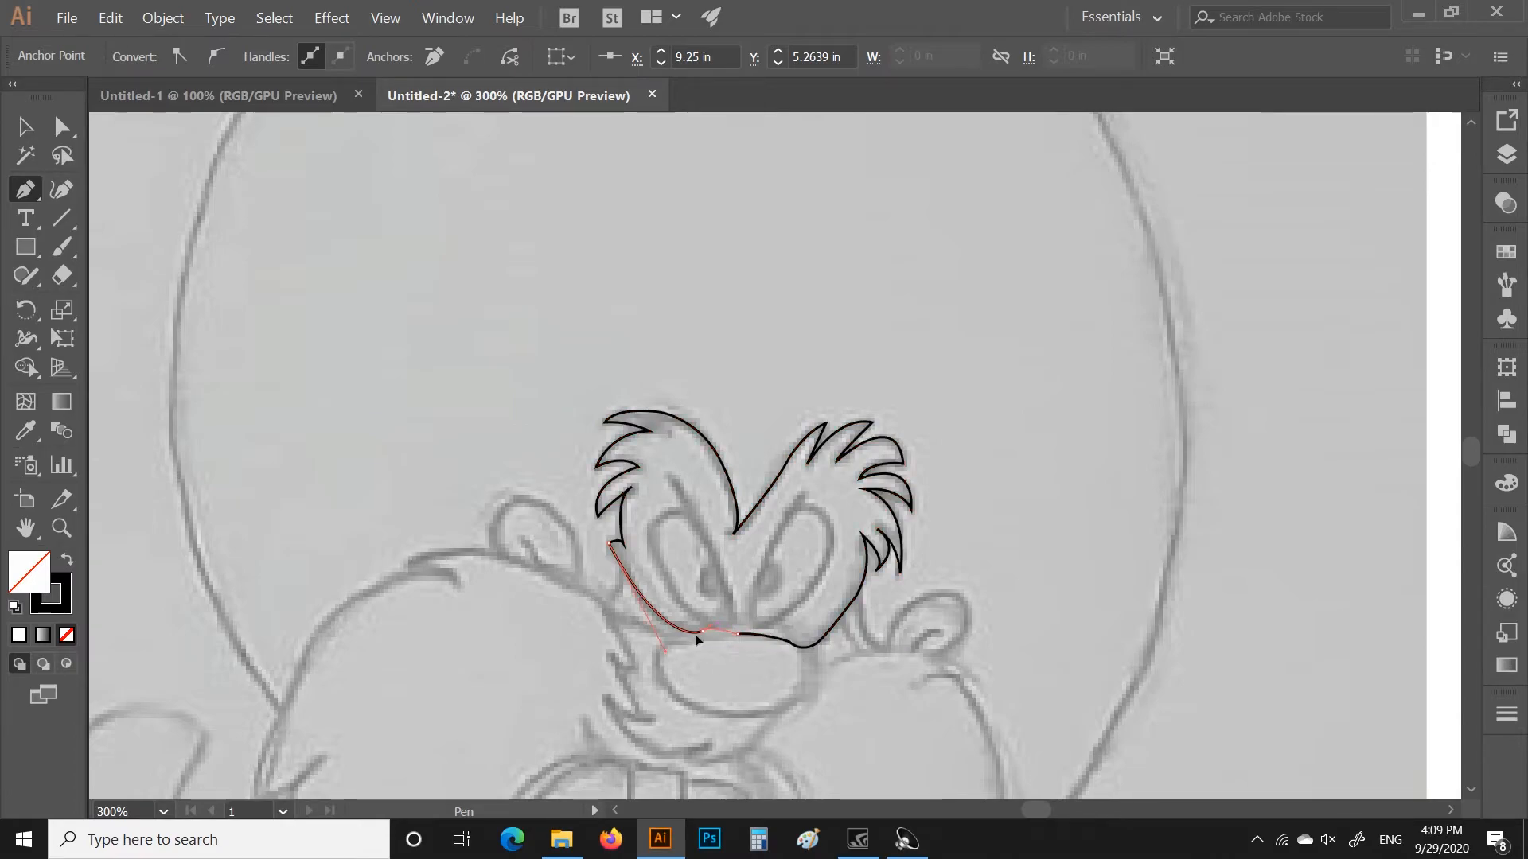
Start a new Pen path at the nose's top edge and trace the left moustache's upper curve, including its small top tuft
{"action": "scroll", "coordinate": [780, 658], "scroll_direction": "down", "scroll_amount": 2}
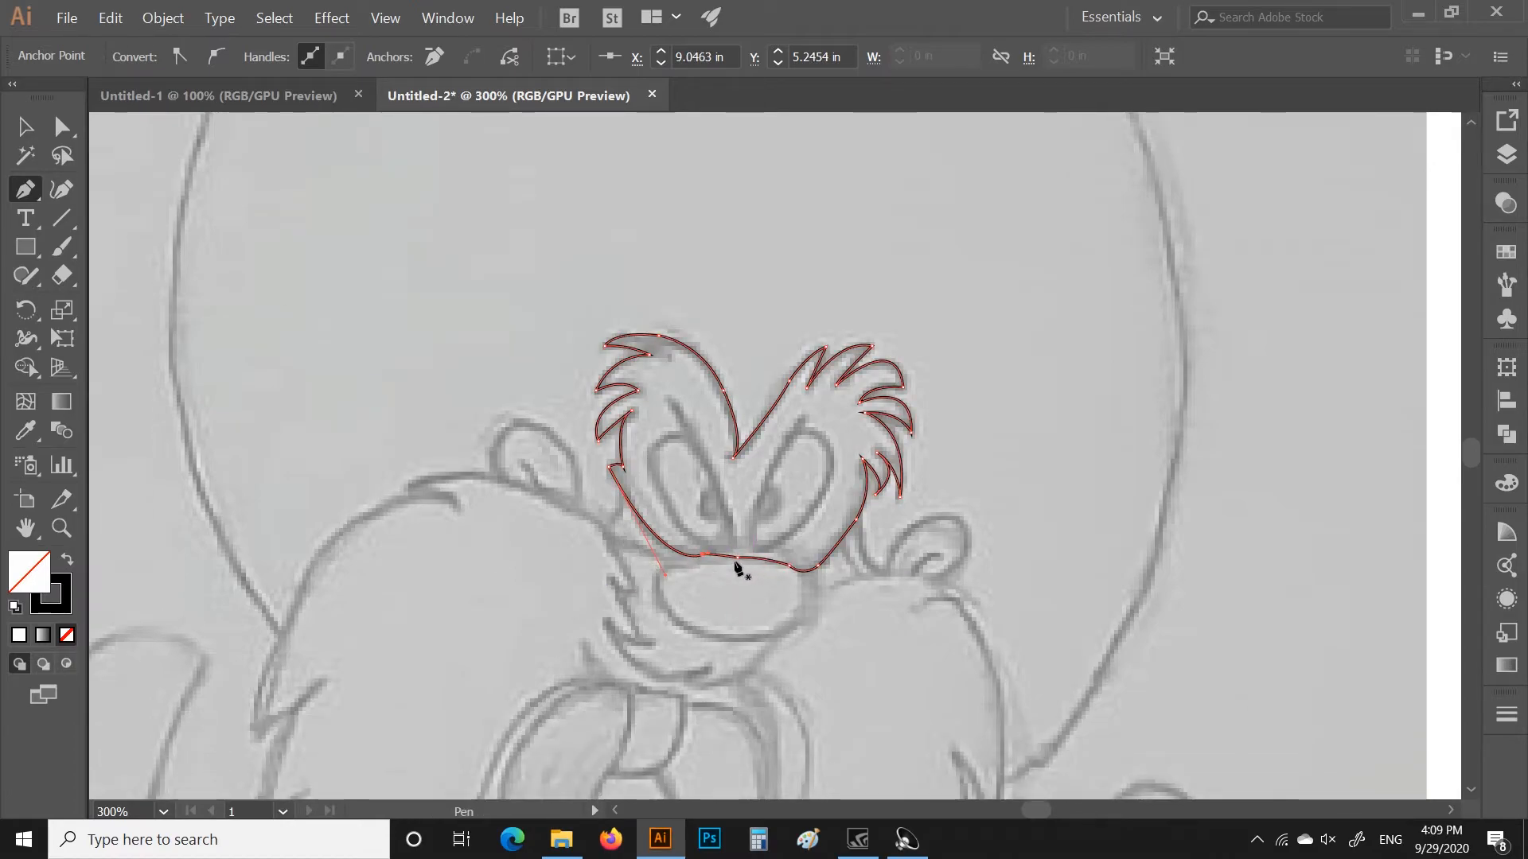
{"action": "left_click", "coordinate": [733, 563]}
{"action": "left_click", "coordinate": [668, 560]}
{"action": "left_click_drag", "start_coordinate": [568, 503], "coordinate": [521, 473]}
{"action": "left_click_drag", "start_coordinate": [405, 486], "coordinate": [313, 522]}
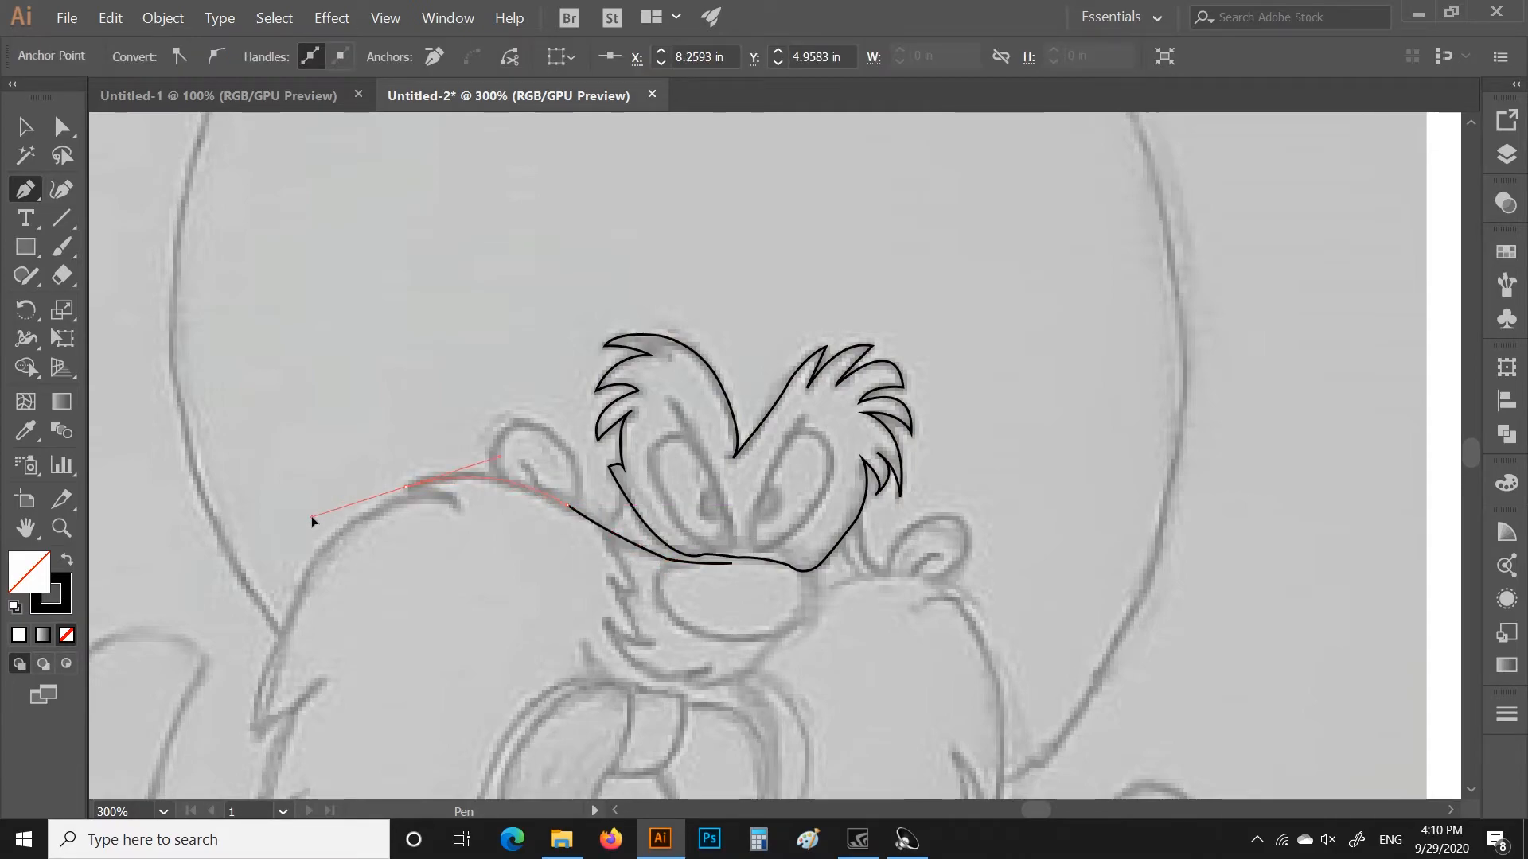
{"action": "left_click_drag", "start_coordinate": [460, 508], "coordinate": [472, 530]}
{"action": "left_click", "coordinate": [345, 525]}
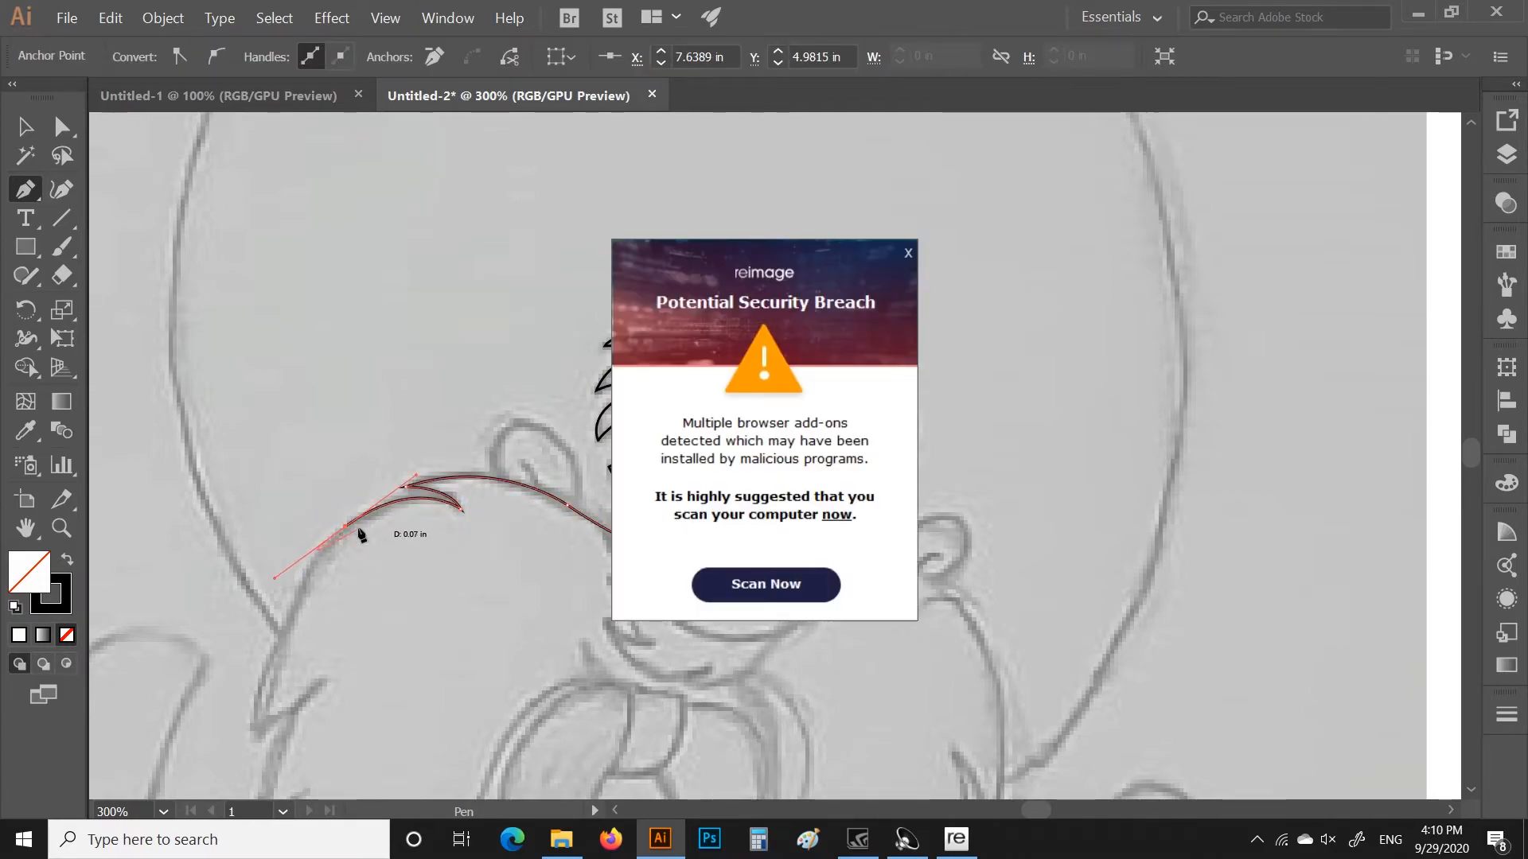
Trace the left moustache's outer edge downward, including the two pointed tufts beside the arm
{"action": "left_click_drag", "start_coordinate": [296, 607], "coordinate": [335, 668]}
{"action": "left_click", "coordinate": [251, 736]}
{"action": "scroll", "coordinate": [325, 691], "scroll_direction": "down", "scroll_amount": 3}
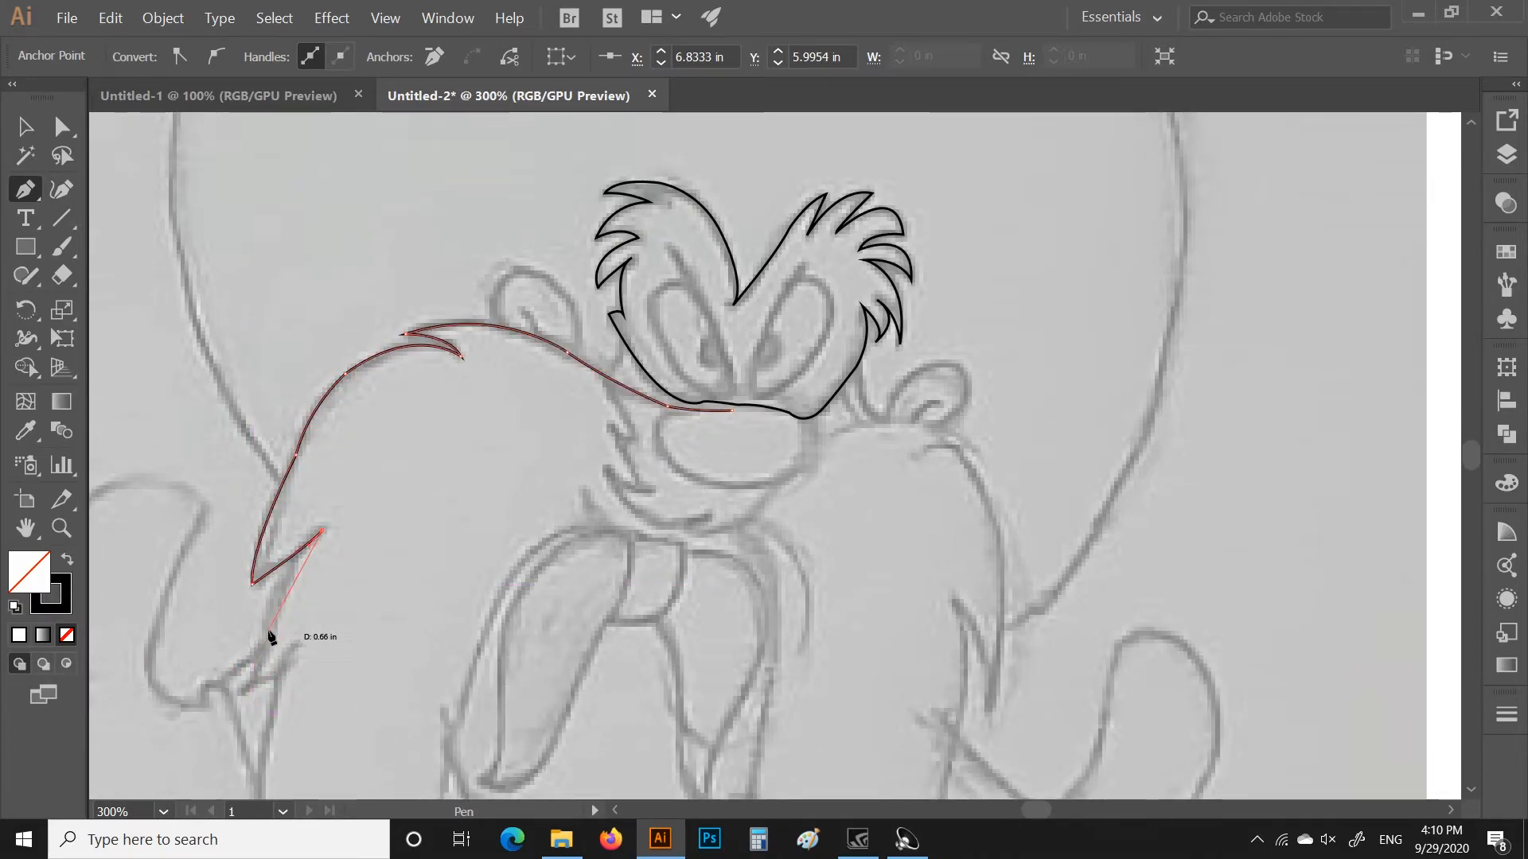
{"action": "left_click_drag", "start_coordinate": [269, 630], "coordinate": [241, 698]}
{"action": "left_click", "coordinate": [240, 693]}
{"action": "left_click_drag", "start_coordinate": [306, 639], "coordinate": [125, 738]}
Continue the left moustache's outer edge down to its lower end and trace the first pointed strands there
{"action": "scroll", "coordinate": [331, 600], "scroll_direction": "down", "scroll_amount": 2}
{"action": "scroll", "coordinate": [264, 648], "scroll_direction": "down", "scroll_amount": 2}
{"action": "scroll", "coordinate": [259, 665], "scroll_direction": "down", "scroll_amount": 2}
{"action": "left_click_drag", "start_coordinate": [191, 690], "coordinate": [198, 695]}
{"action": "left_click", "coordinate": [215, 680]}
{"action": "left_click", "coordinate": [258, 653]}
{"action": "scroll", "coordinate": [102, 774], "scroll_direction": "left", "scroll_amount": 1}
{"action": "scroll", "coordinate": [101, 773], "scroll_direction": "left", "scroll_amount": 2}
{"action": "scroll", "coordinate": [159, 708], "scroll_direction": "down", "scroll_amount": 1}
{"action": "left_click", "coordinate": [313, 643]}
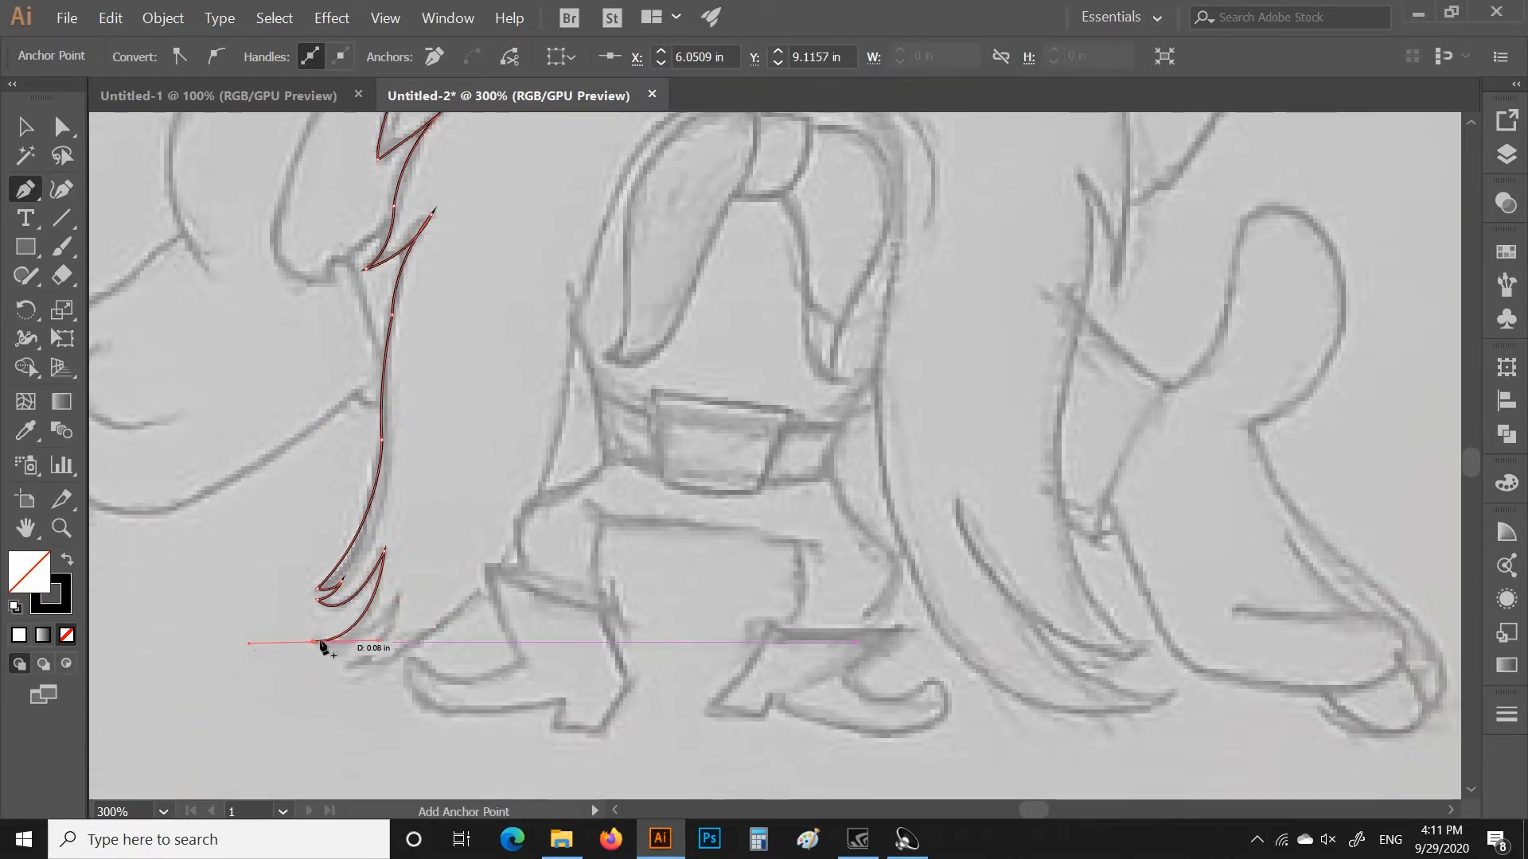
Trace the last strand at the left moustache's tip and its bottom edge up toward the left boot
{"action": "left_click_drag", "start_coordinate": [348, 664], "coordinate": [304, 678]}
{"action": "left_click", "coordinate": [348, 664]}
{"action": "left_click_drag", "start_coordinate": [448, 619], "coordinate": [491, 575]}
{"action": "left_click", "coordinate": [448, 619]}
{"action": "scroll", "coordinate": [469, 652], "scroll_direction": "up", "scroll_amount": 1}
{"action": "left_click", "coordinate": [483, 663]}
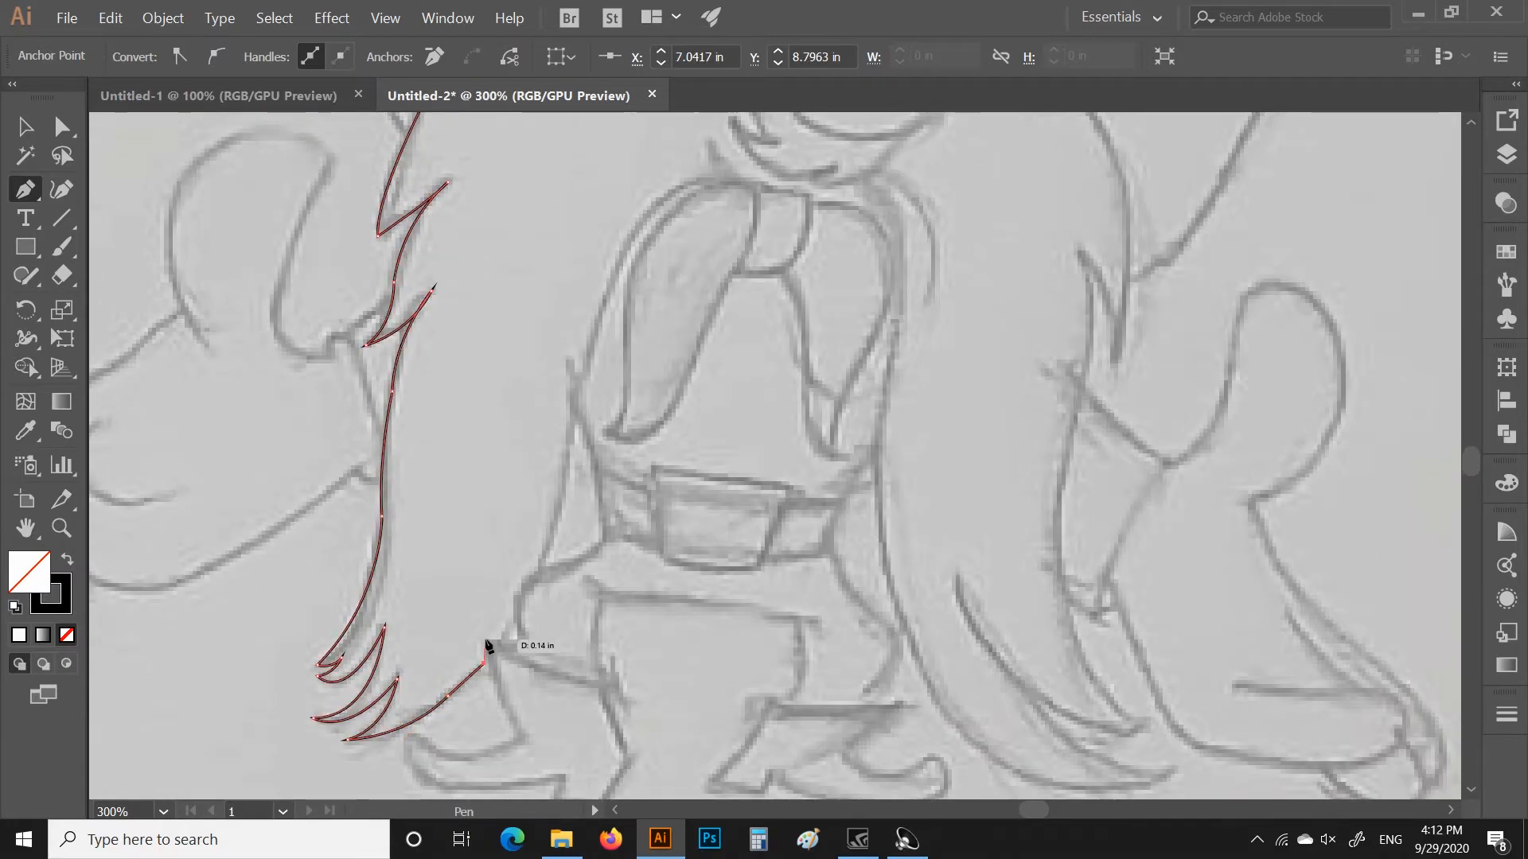
Trace the left moustache's inner edge from the left boot up past the belt to the small point beside the chest
{"action": "left_click", "coordinate": [483, 639]}
{"action": "left_click", "coordinate": [503, 638]}
{"action": "left_click_drag", "start_coordinate": [540, 571], "coordinate": [571, 568]}
{"action": "left_click", "coordinate": [540, 571]}
{"action": "left_click", "coordinate": [563, 479]}
{"action": "scroll", "coordinate": [563, 479], "scroll_direction": "up", "scroll_amount": 2}
{"action": "left_click", "coordinate": [573, 518]}
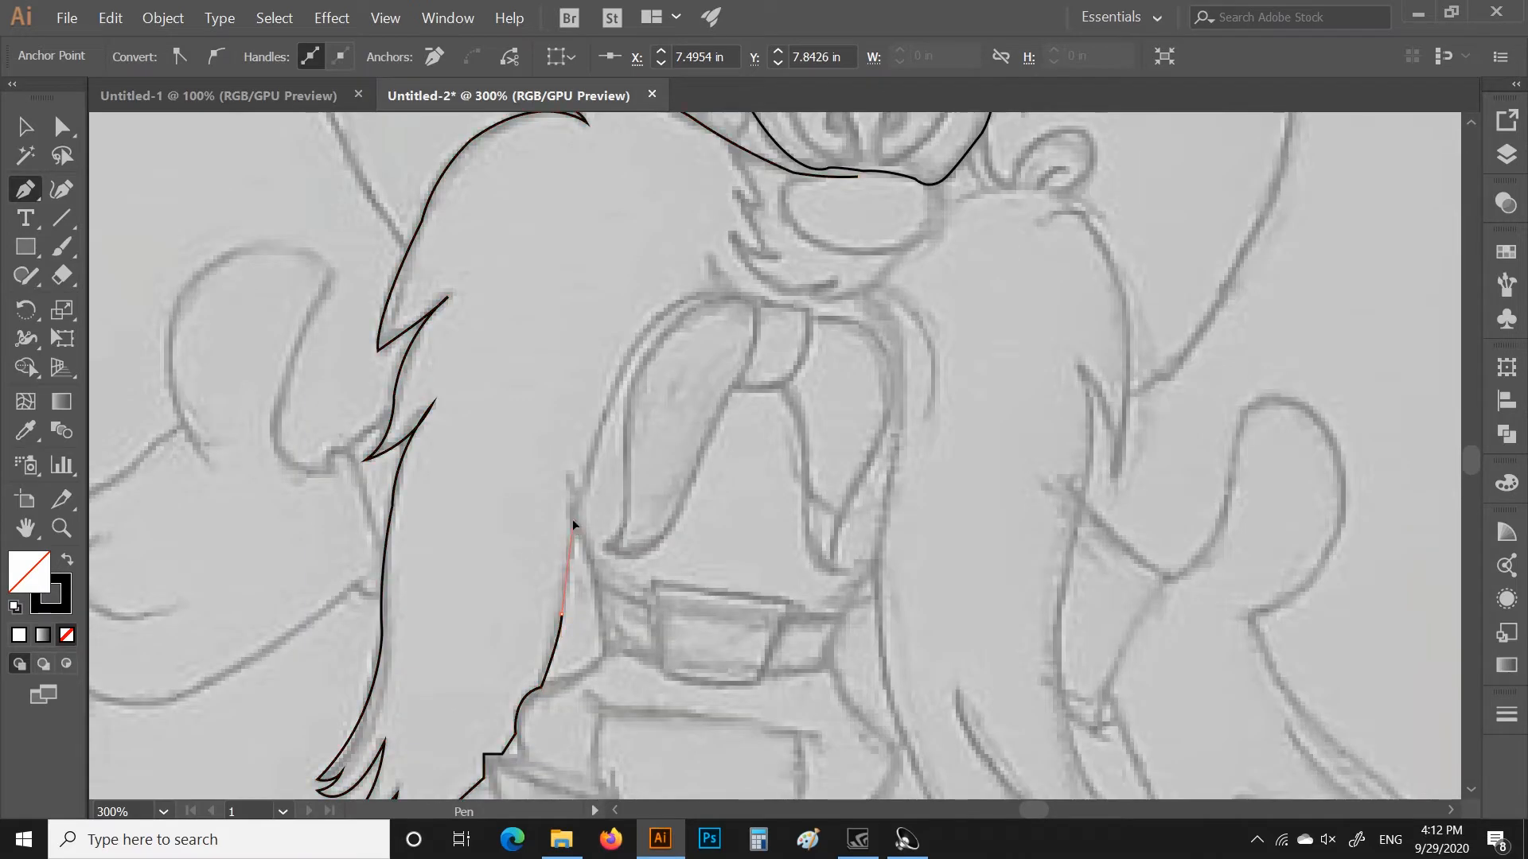
{"action": "scroll", "coordinate": [573, 518], "scroll_direction": "up", "scroll_amount": 1}
{"action": "left_click_drag", "start_coordinate": [580, 554], "coordinate": [568, 531]}
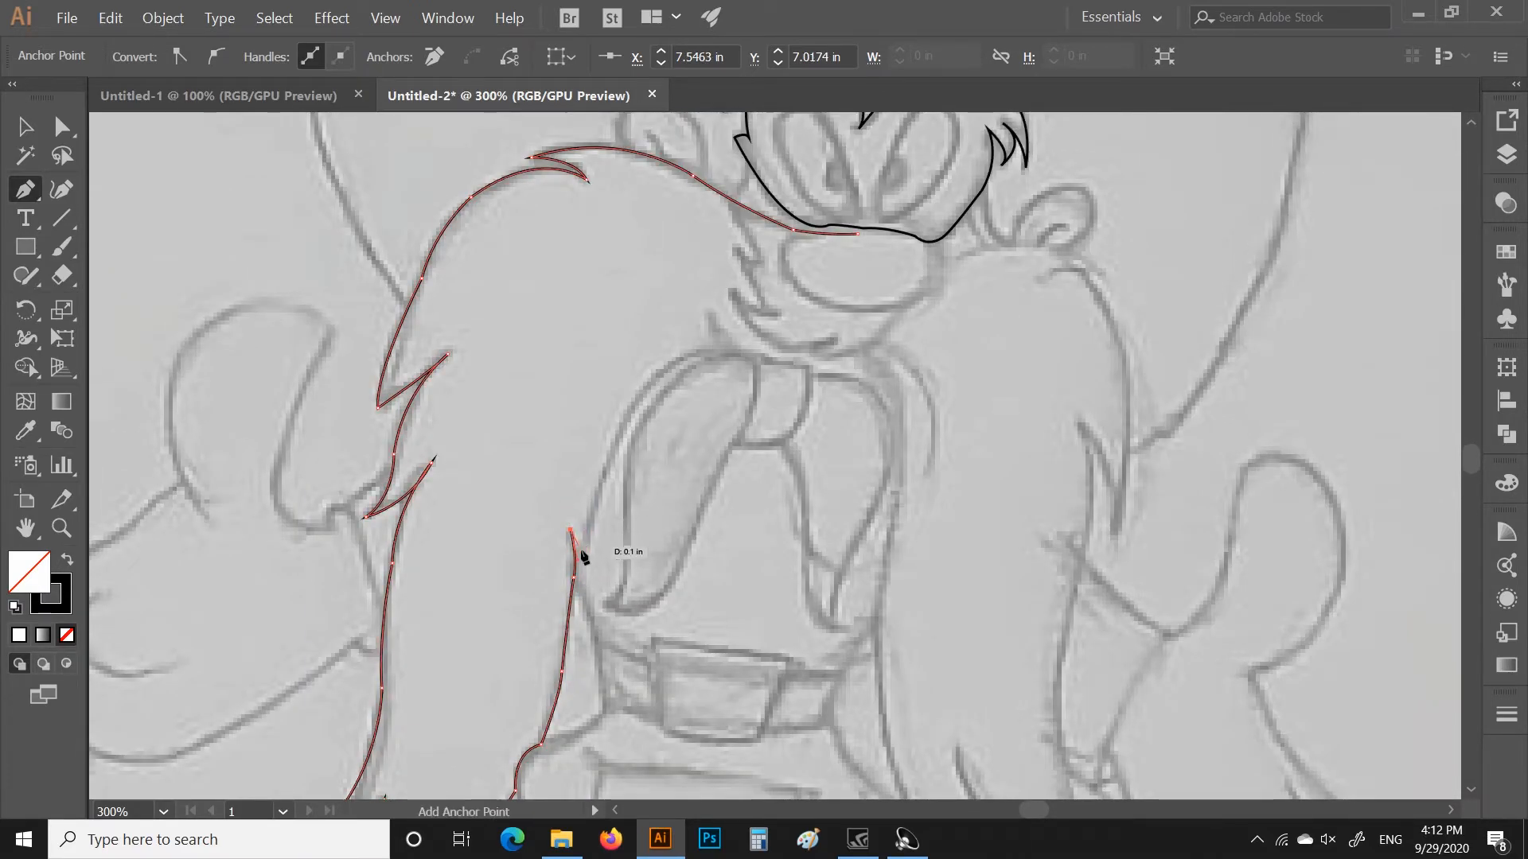
Continue the path in an arch over the neckerchief and down the right moustache's inner edge toward its tip
{"action": "left_click_drag", "start_coordinate": [689, 354], "coordinate": [912, 469]}
{"action": "mouse_move", "coordinate": [891, 545]}
{"action": "left_mouse_down"}
{"action": "mouse_move", "coordinate": [875, 581]}
{"action": "mouse_move", "coordinate": [883, 567]}
{"action": "left_mouse_up"}
{"action": "scroll", "coordinate": [891, 548], "scroll_direction": "down", "scroll_amount": 3}
{"action": "left_click", "coordinate": [879, 504]}
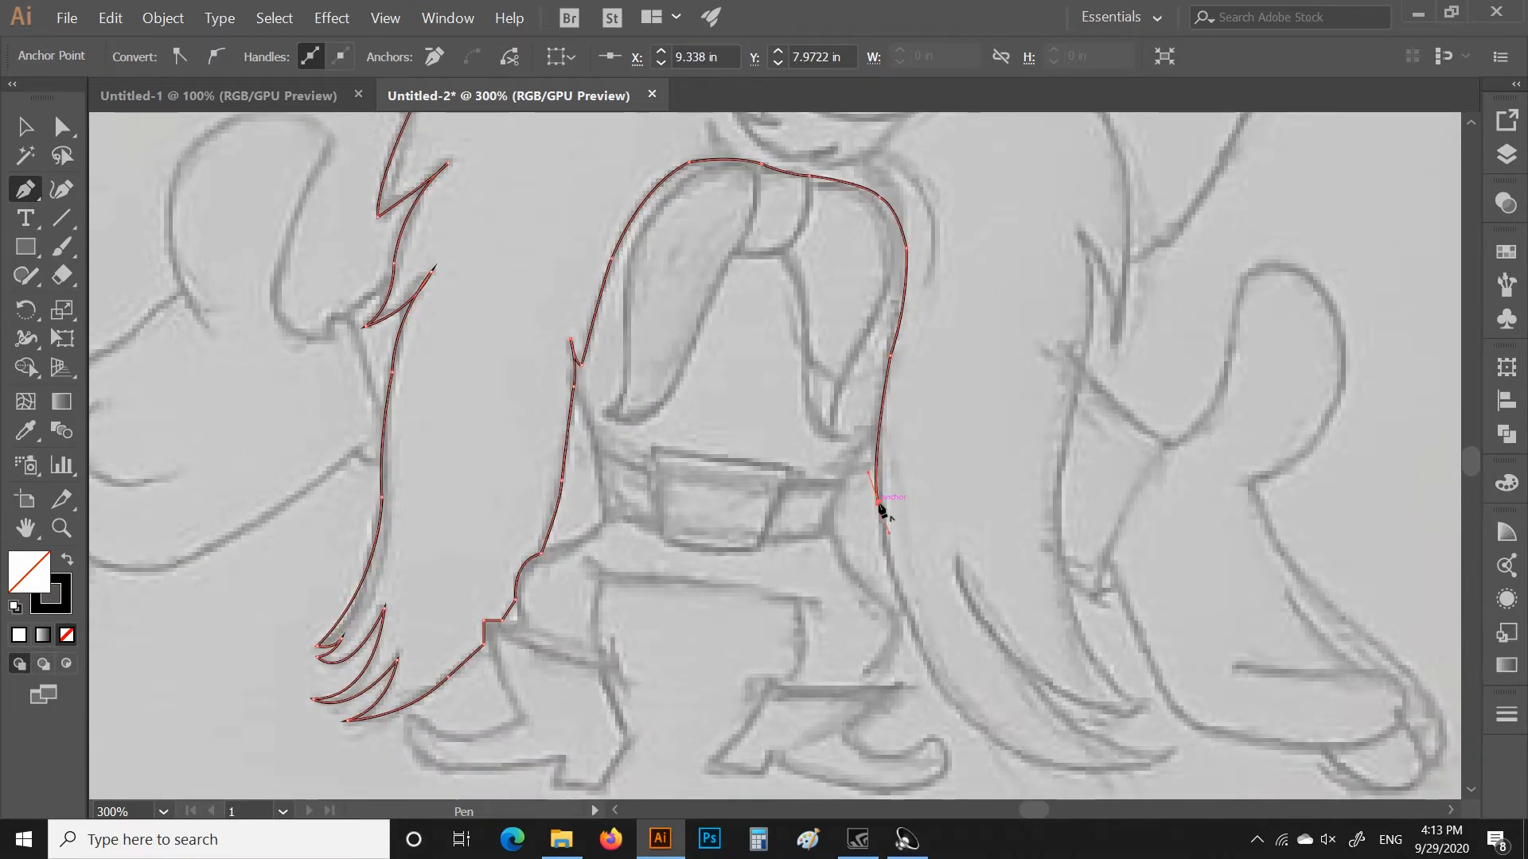
{"action": "left_click_drag", "start_coordinate": [907, 619], "coordinate": [921, 651]}
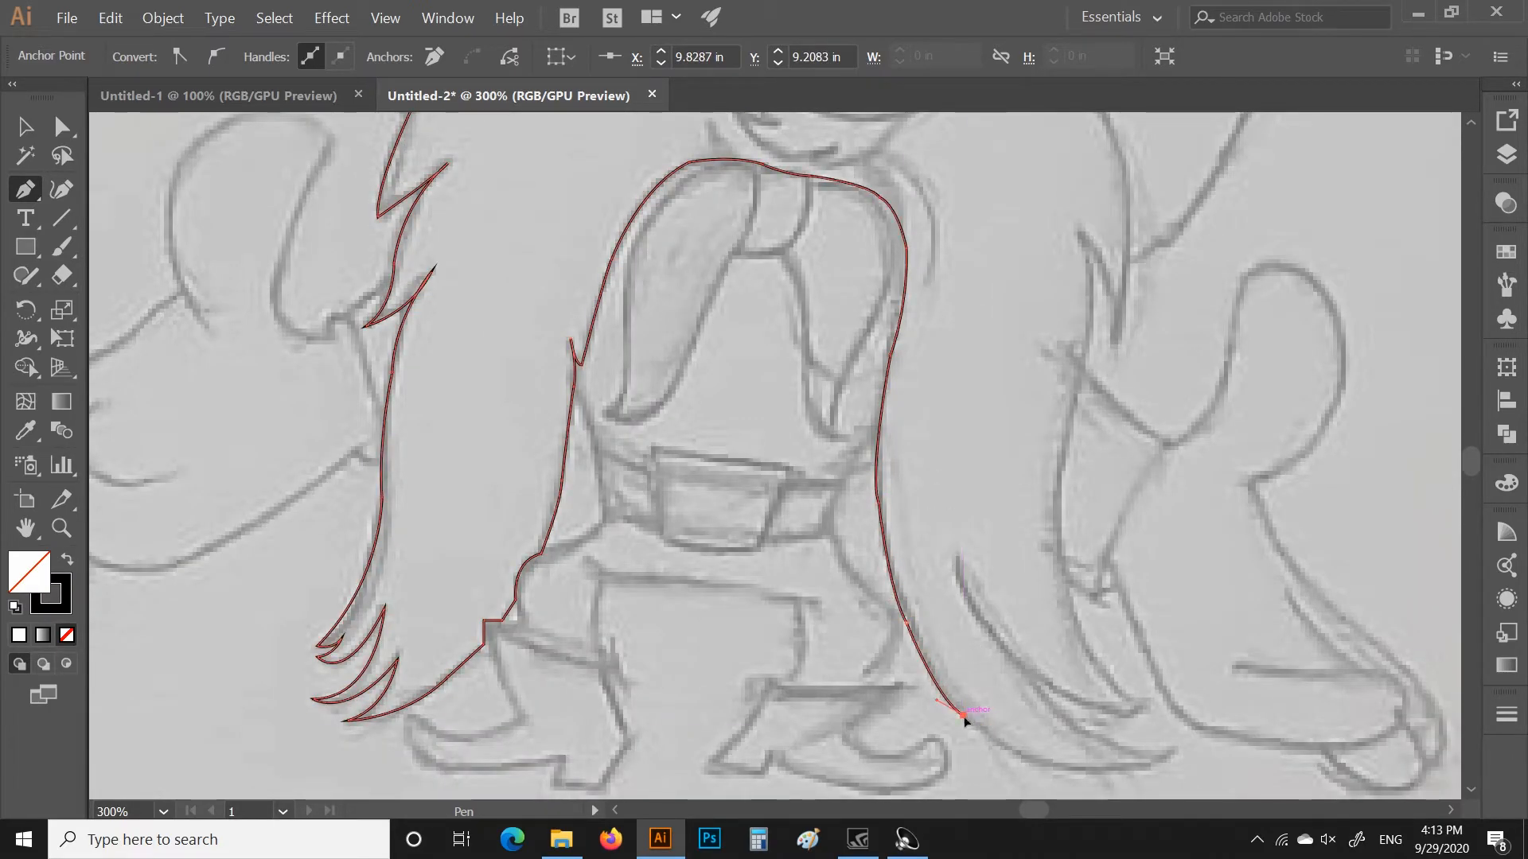
Trace the lowest pointed strand of the right moustache and the crease line running up and back from it
{"action": "left_click_drag", "start_coordinate": [1070, 769], "coordinate": [1159, 739]}
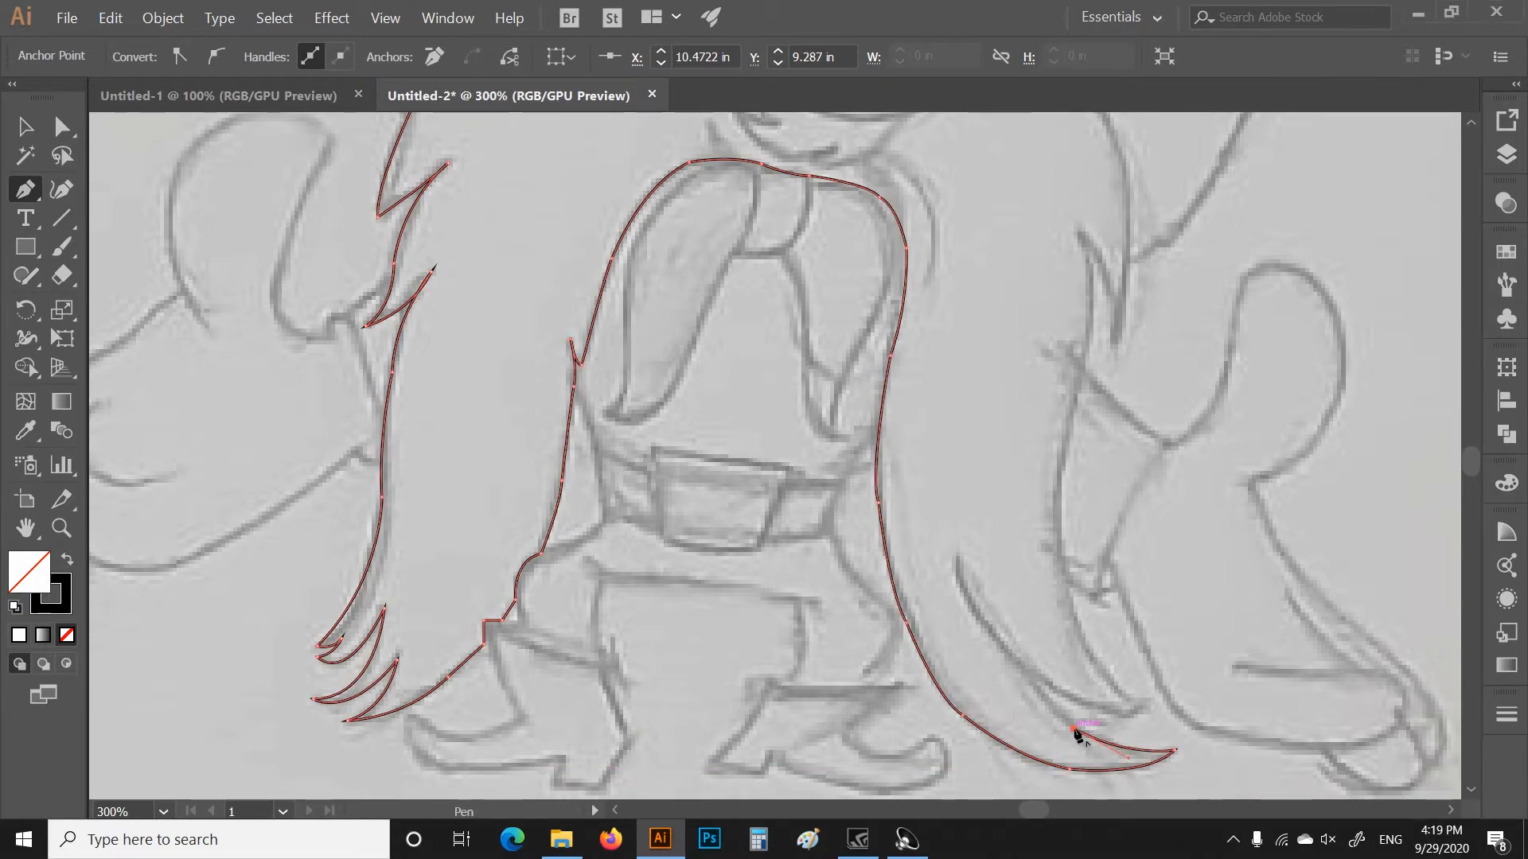
{"action": "mouse_move", "coordinate": [1013, 665]}
{"action": "left_mouse_down"}
{"action": "mouse_move", "coordinate": [980, 617]}
{"action": "mouse_move", "coordinate": [1009, 672]}
{"action": "left_mouse_up"}
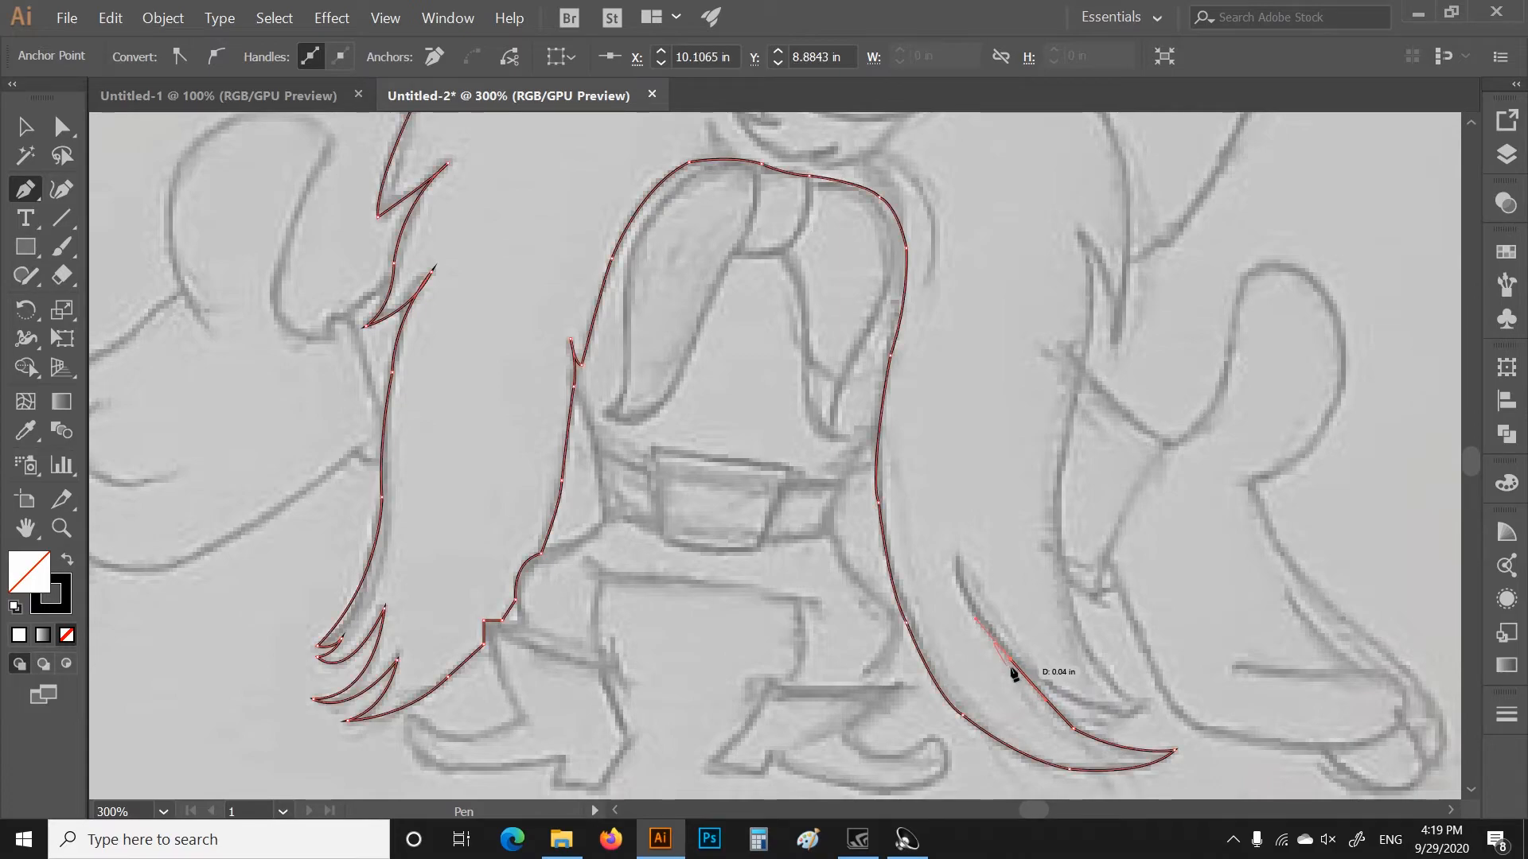
{"action": "left_click_drag", "start_coordinate": [955, 555], "coordinate": [945, 492]}
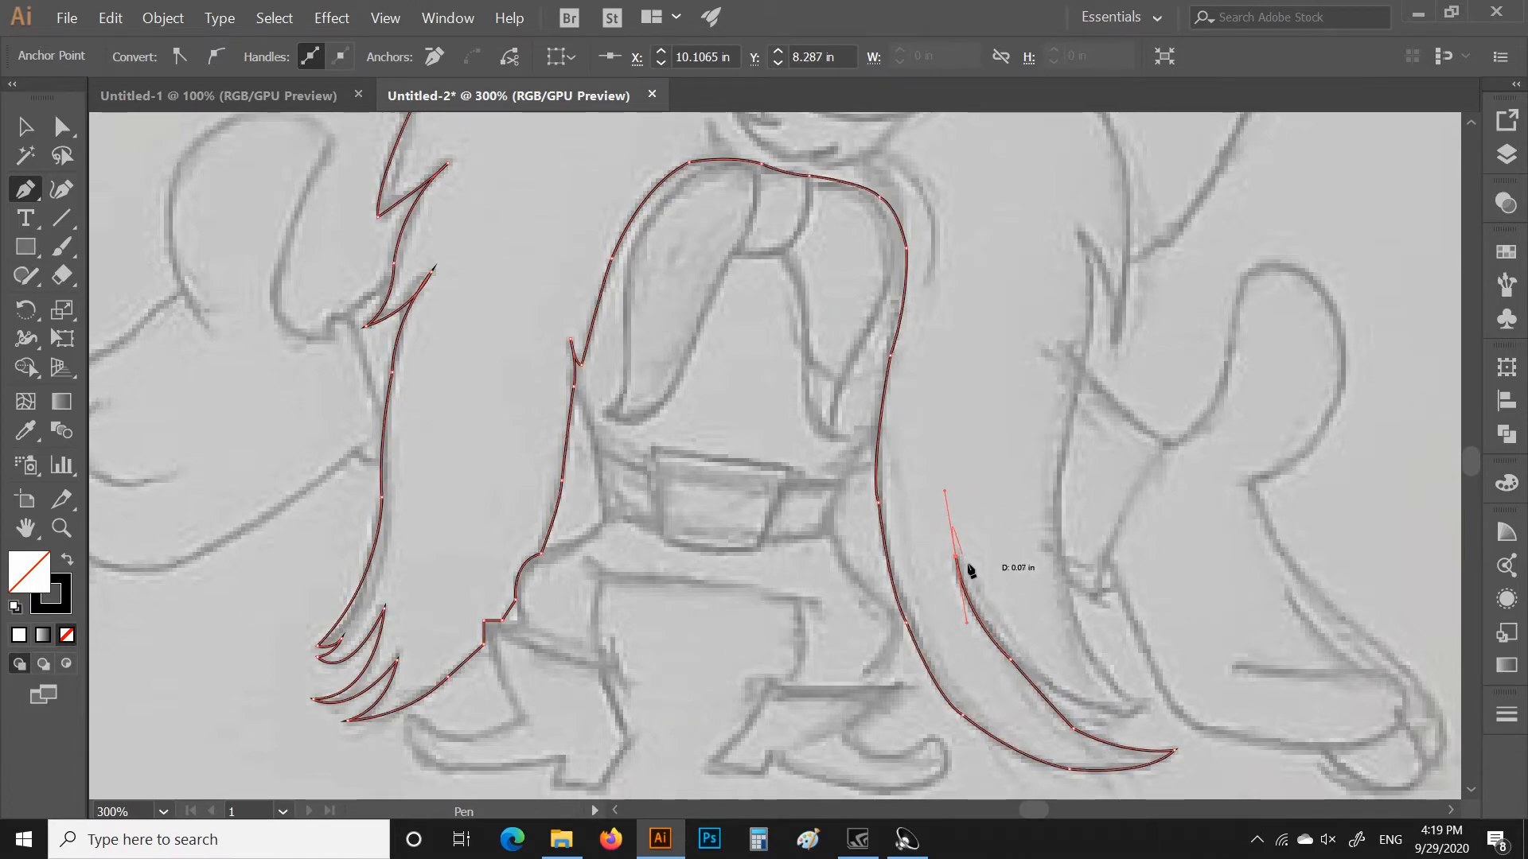
{"action": "left_click_drag", "start_coordinate": [996, 636], "coordinate": [1023, 647]}
{"action": "left_click", "coordinate": [996, 635]}
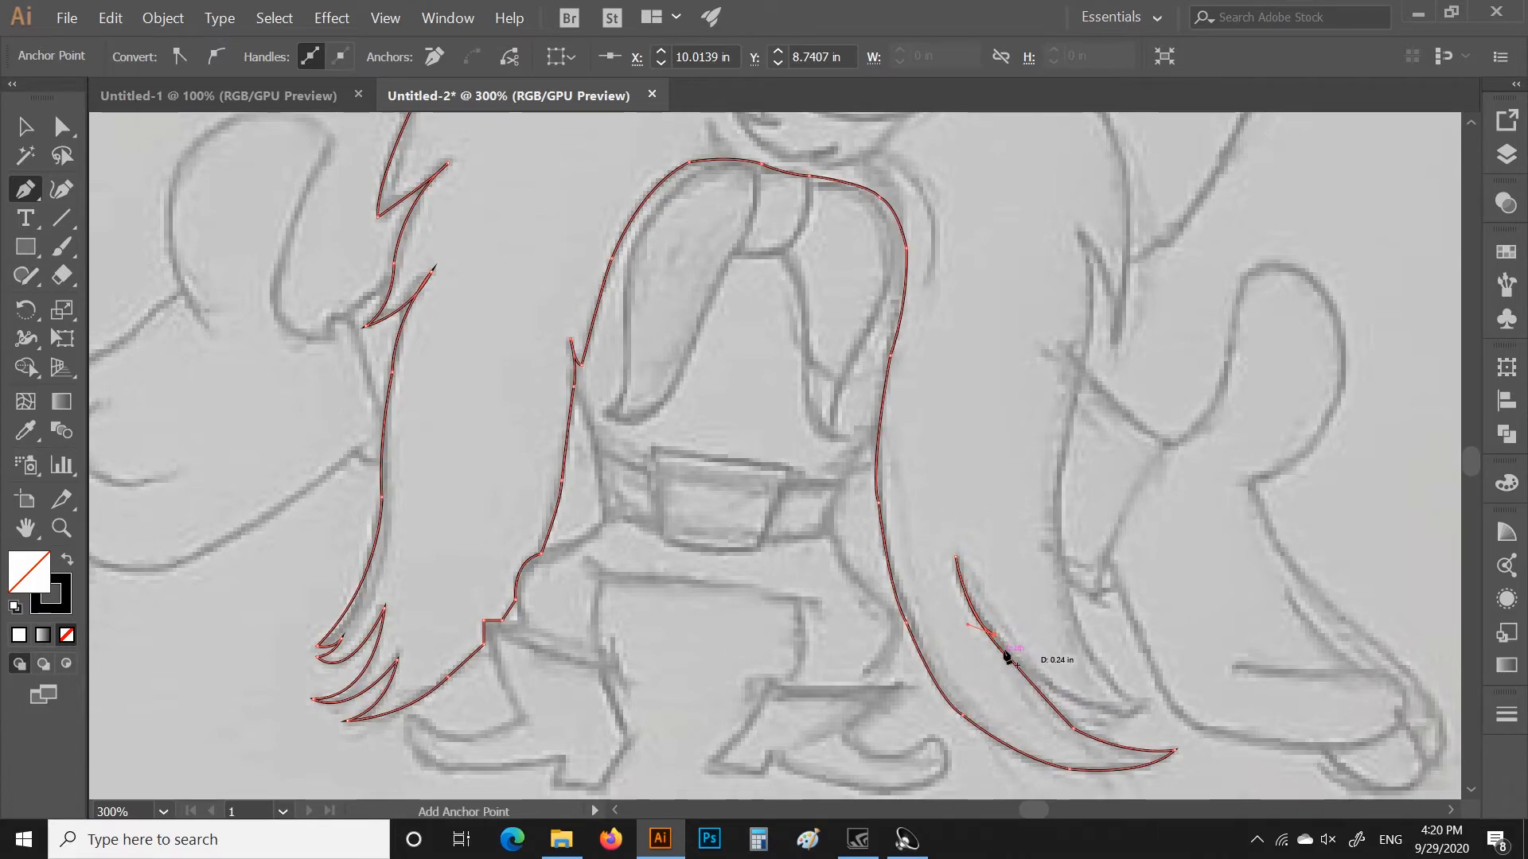
Trace the second strand at the right moustache's tip and its outer edge up toward the right arm
{"action": "left_click_drag", "start_coordinate": [1073, 700], "coordinate": [1175, 671]}
{"action": "left_click_drag", "start_coordinate": [1080, 631], "coordinate": [1052, 496]}
{"action": "scroll", "coordinate": [1058, 501], "scroll_direction": "up", "scroll_amount": 3}
{"action": "left_click", "coordinate": [1073, 499]}
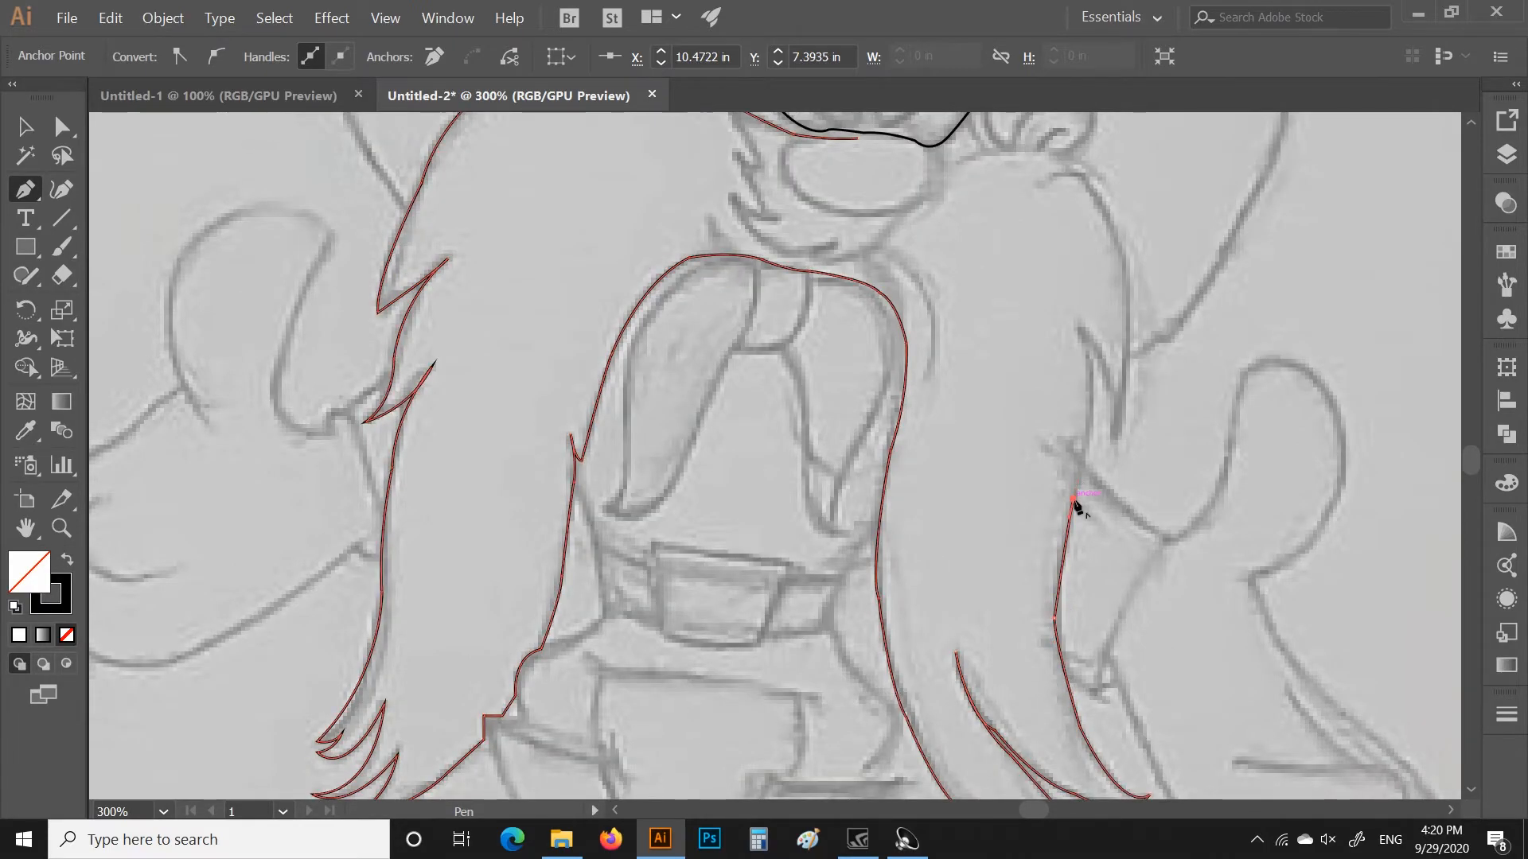
Trace the pointed tuft on the right moustache's outer side and the outer edge up toward the ear
{"action": "scroll", "coordinate": [1074, 477], "scroll_direction": "up", "scroll_amount": 3}
{"action": "left_click_drag", "start_coordinate": [1079, 421], "coordinate": [1094, 427]}
{"action": "left_click_drag", "start_coordinate": [1113, 531], "coordinate": [1125, 567]}
{"action": "scroll", "coordinate": [1114, 541], "scroll_direction": "up", "scroll_amount": 3}
{"action": "left_click_drag", "start_coordinate": [1115, 429], "coordinate": [1148, 499]}
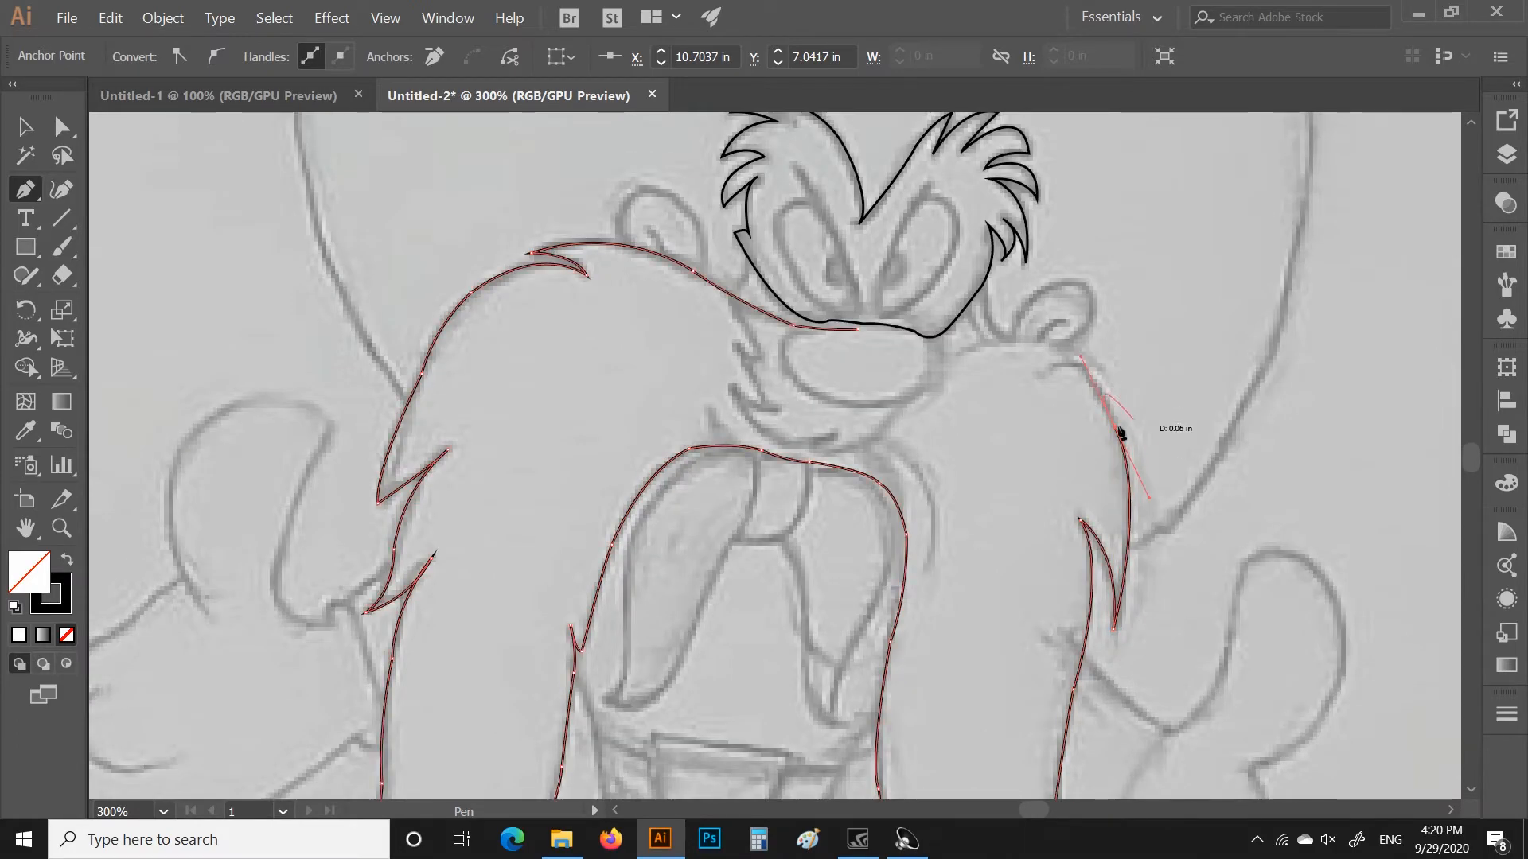
Trace the right moustache's top tuft and upper curve, and close the path along the nose's top edge
{"action": "left_click_drag", "start_coordinate": [1051, 367], "coordinate": [992, 363]}
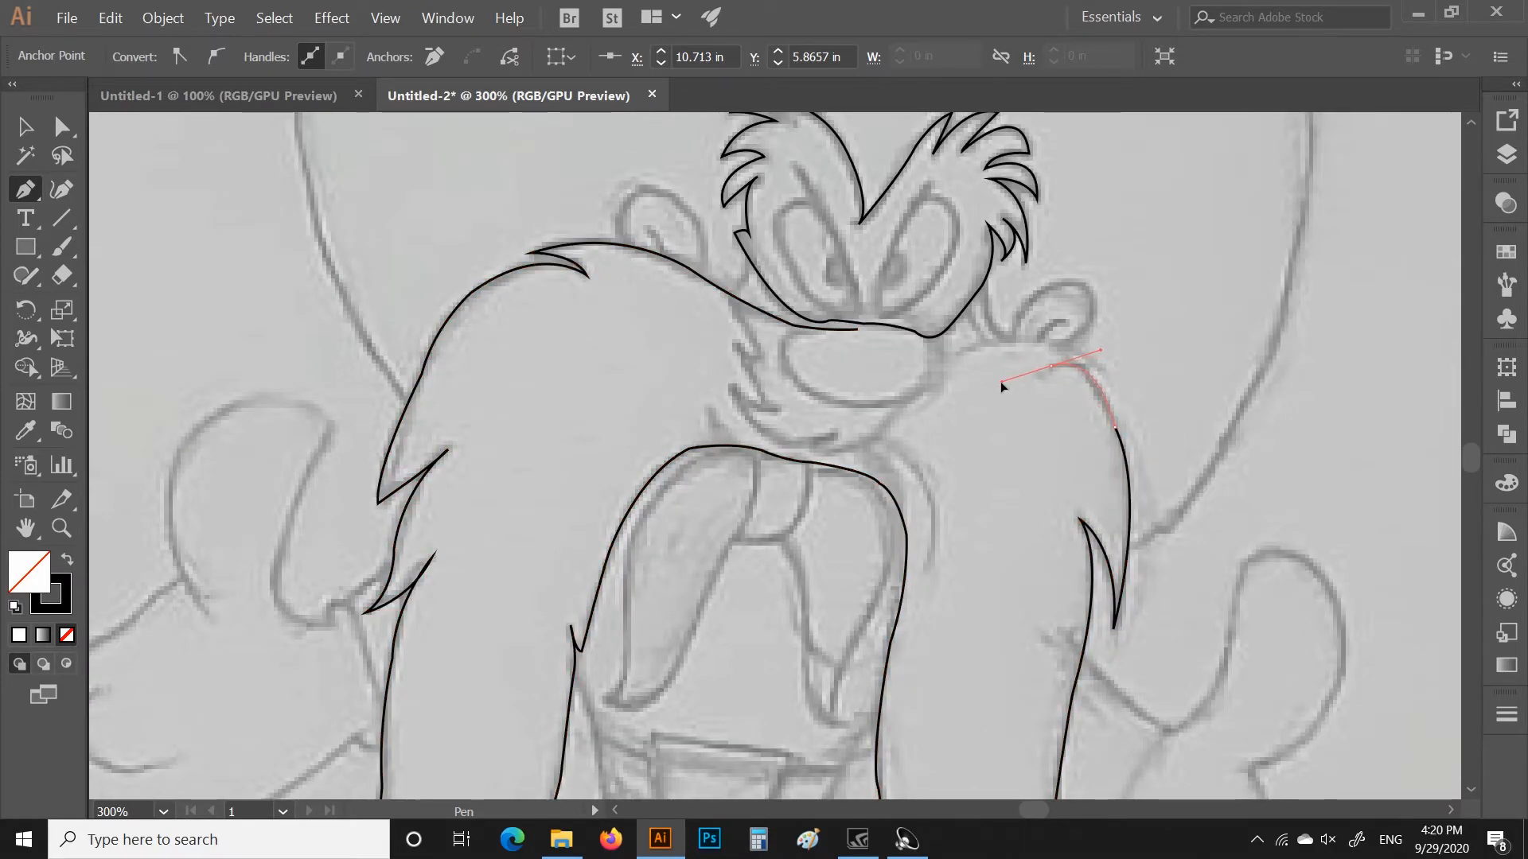
{"action": "left_click", "coordinate": [1051, 366]}
{"action": "scroll", "coordinate": [1098, 373], "scroll_direction": "up", "scroll_amount": 3}
{"action": "left_click_drag", "start_coordinate": [1101, 481], "coordinate": [1129, 495]}
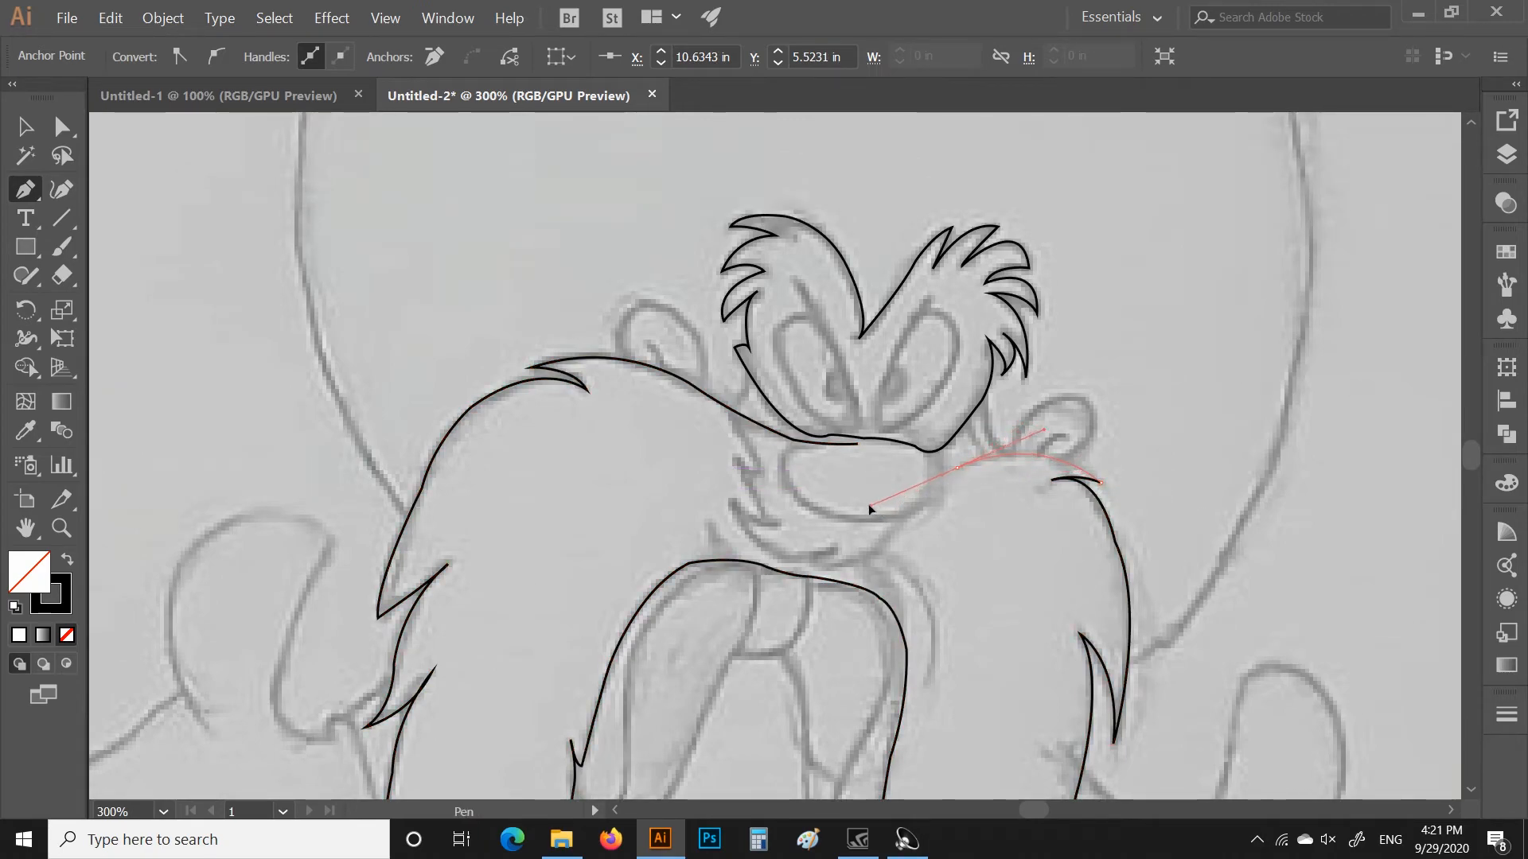
{"action": "left_click_drag", "start_coordinate": [957, 468], "coordinate": [868, 504]}
{"action": "left_click", "coordinate": [923, 452]}
{"action": "left_click_drag", "start_coordinate": [795, 448], "coordinate": [795, 449]}
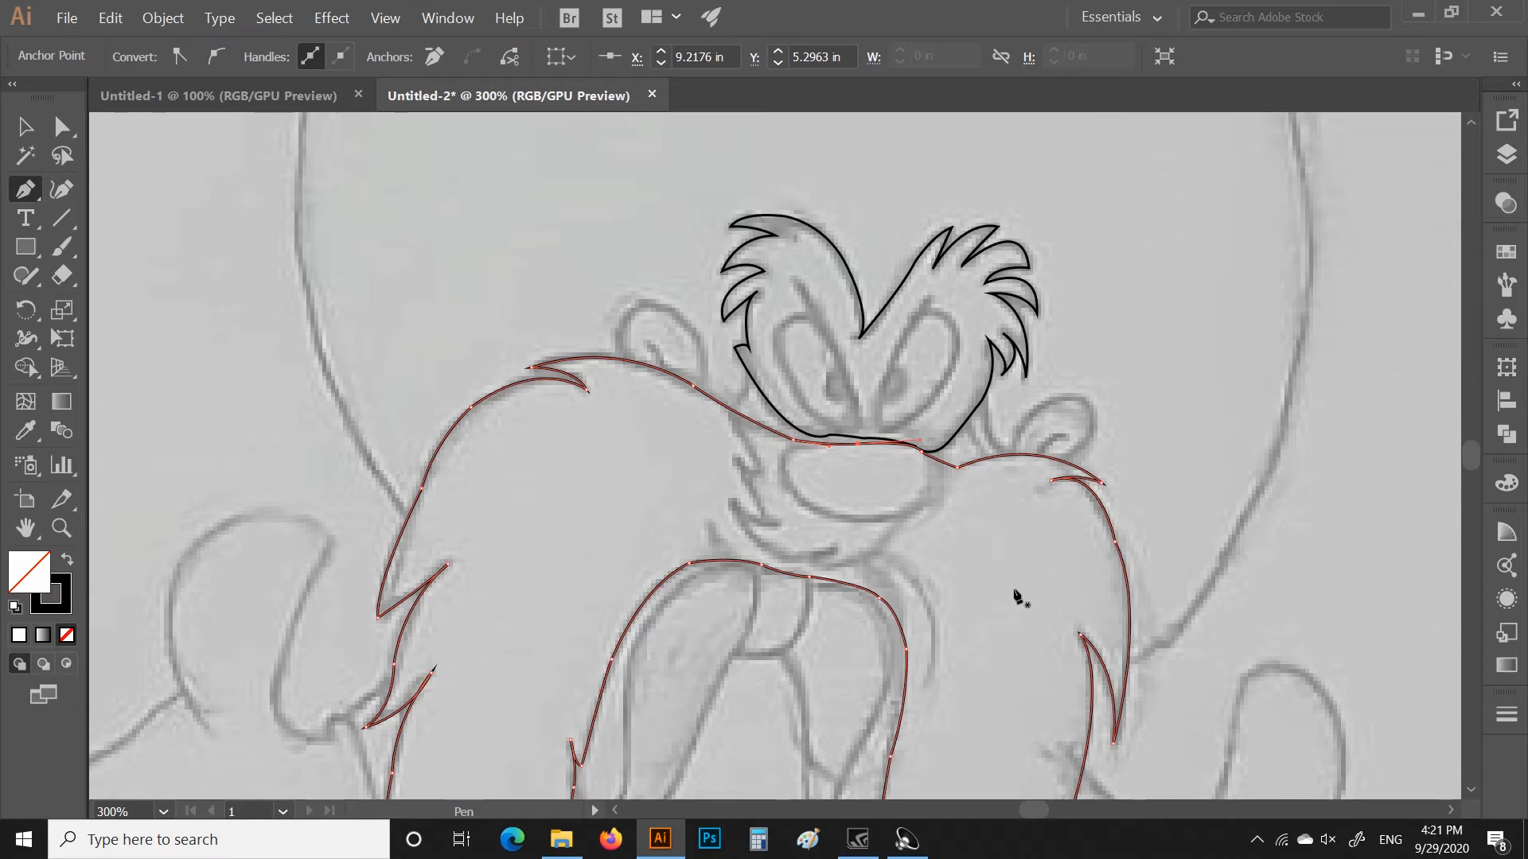
Trace the neckerchief as a closed Pen path, covering both hanging ends and the edges above and below the knot
{"action": "scroll", "coordinate": [1004, 589], "scroll_direction": "down", "scroll_amount": 1}
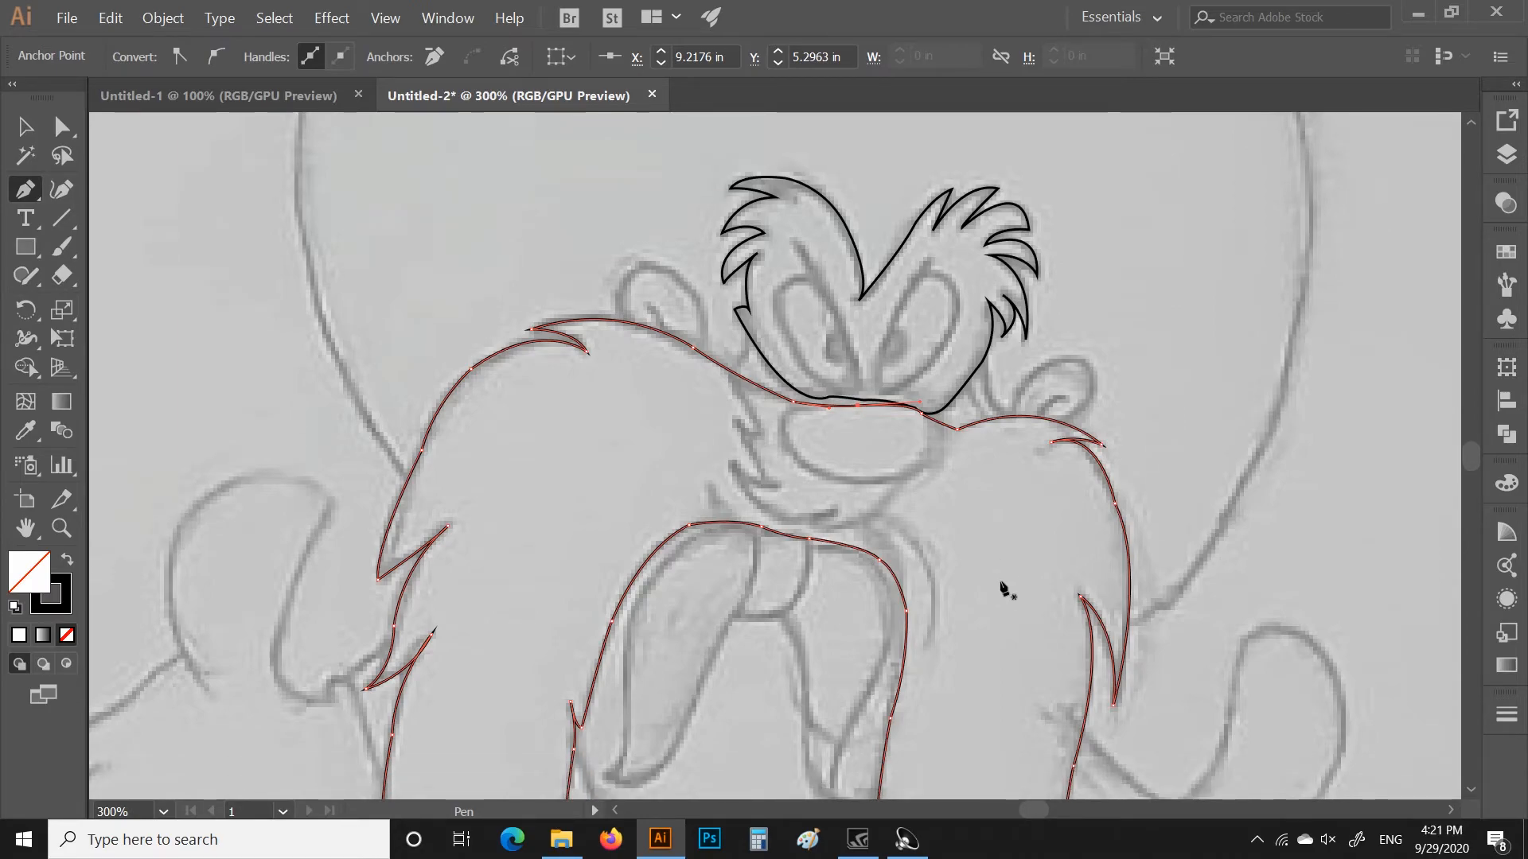
{"action": "scroll", "coordinate": [1004, 589], "scroll_direction": "up", "scroll_amount": 2}
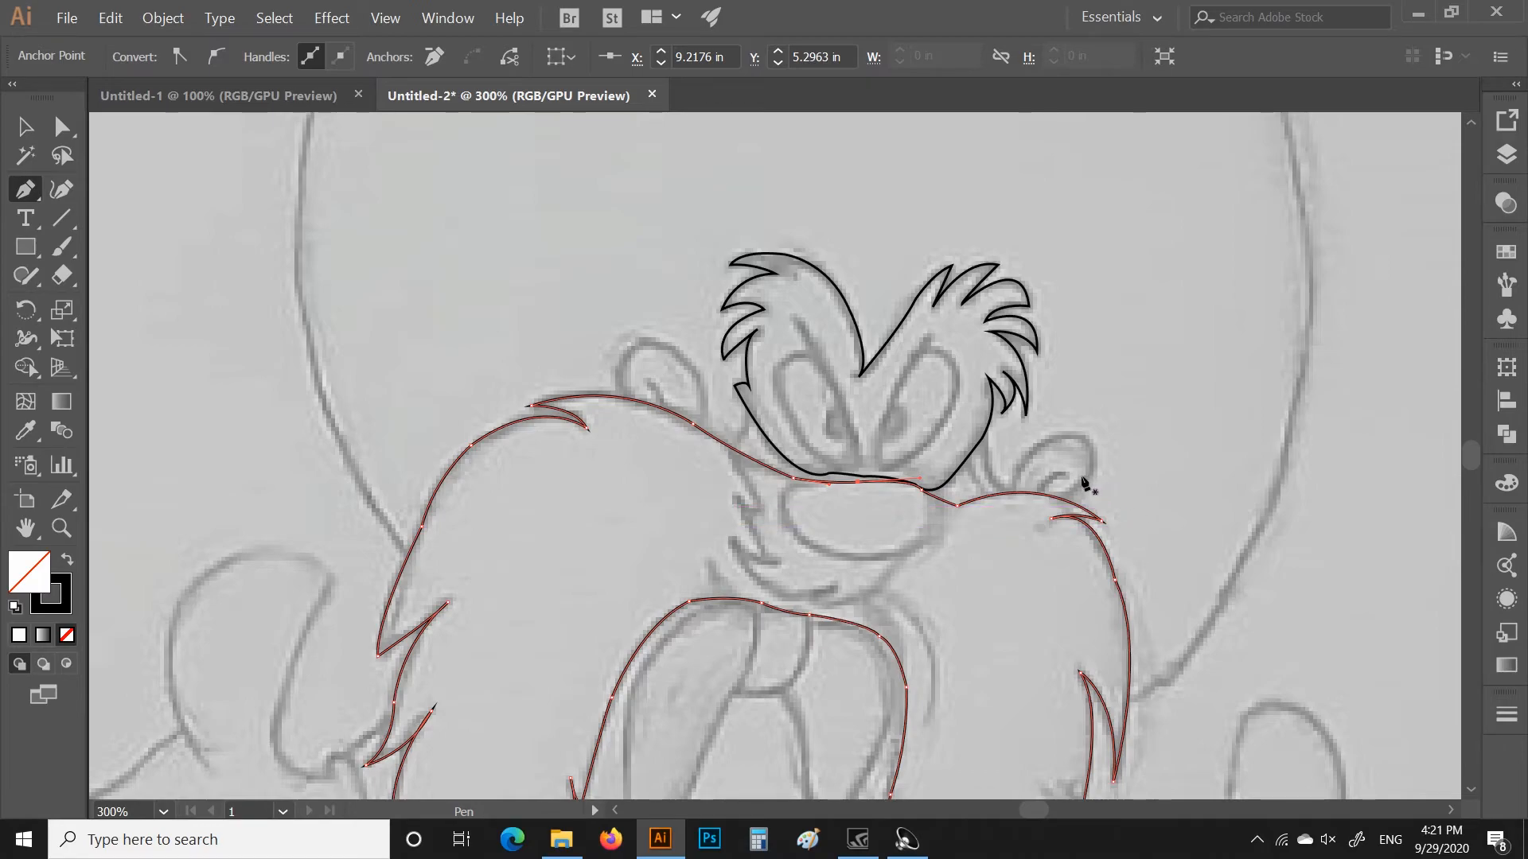
{"action": "scroll", "coordinate": [944, 607], "scroll_direction": "down", "scroll_amount": 2}
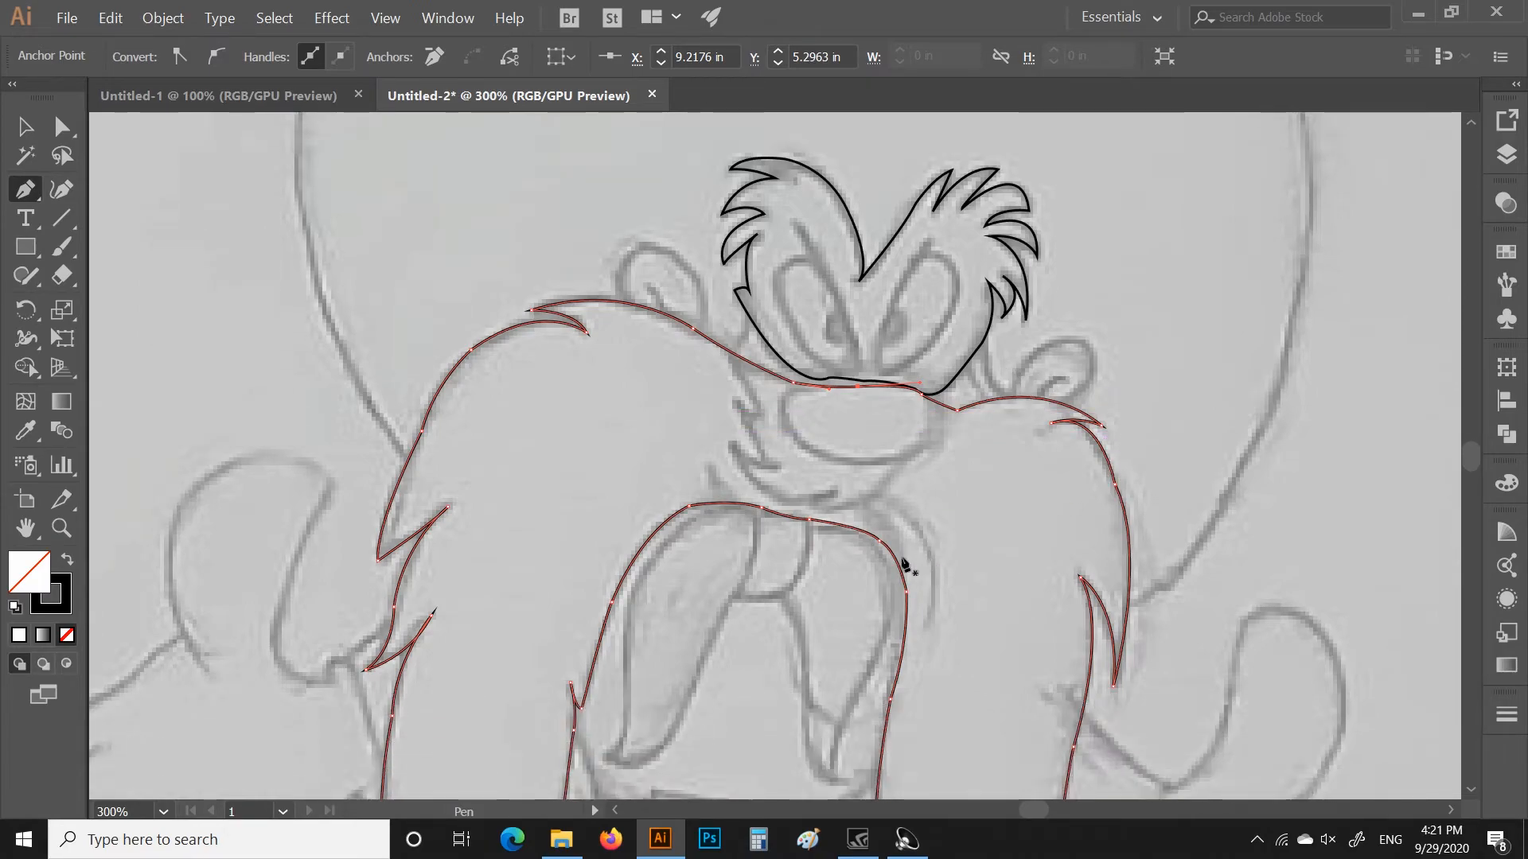
{"action": "scroll", "coordinate": [954, 563], "scroll_direction": "down", "scroll_amount": 1}
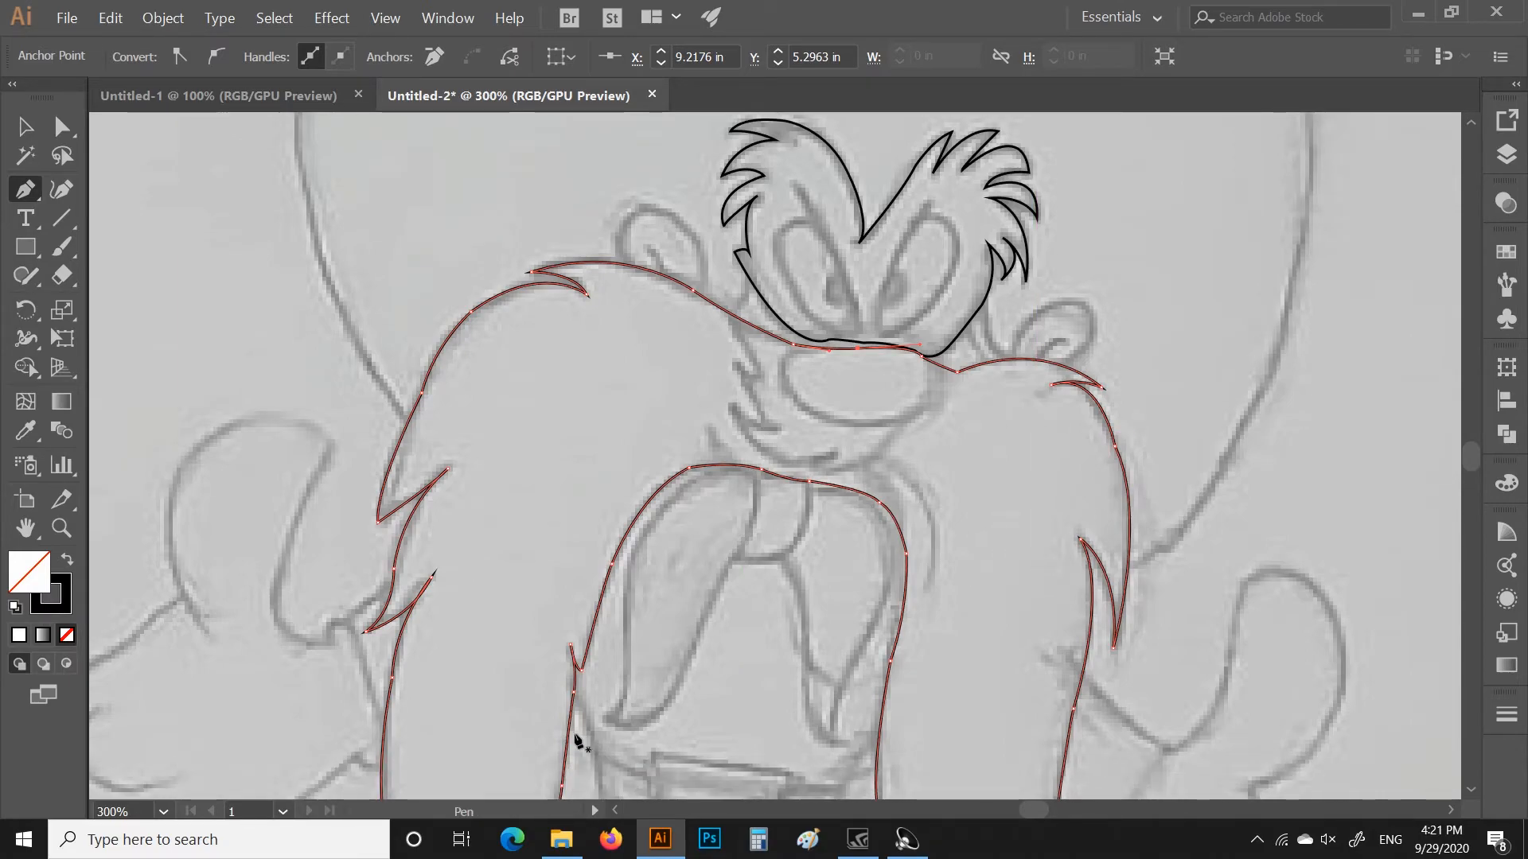
{"action": "left_click", "coordinate": [605, 720]}
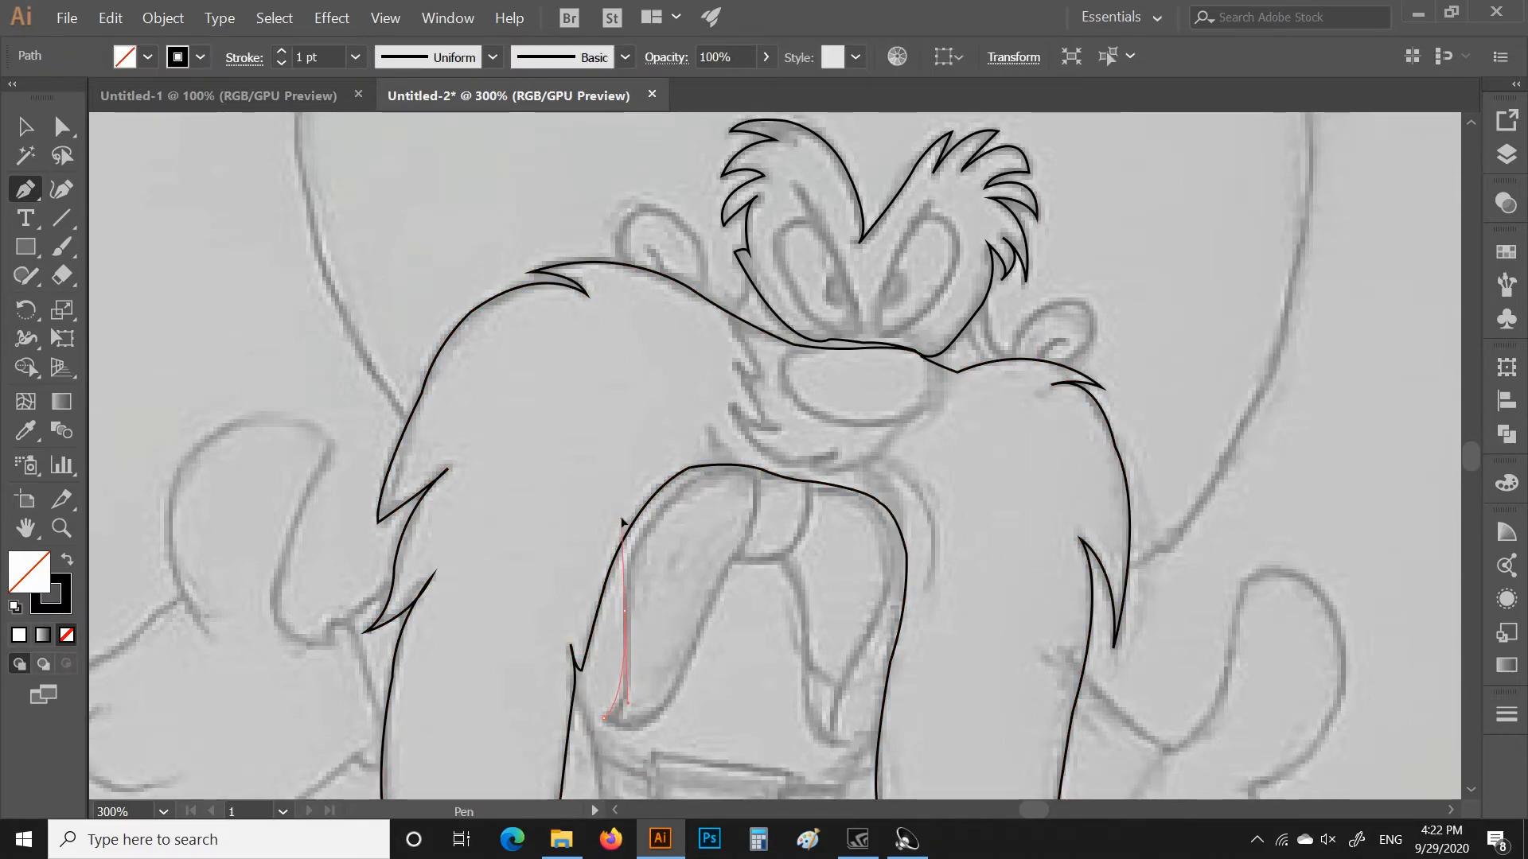
{"action": "left_click_drag", "start_coordinate": [623, 523], "coordinate": [625, 525]}
{"action": "left_click", "coordinate": [759, 475]}
{"action": "left_click", "coordinate": [808, 481]}
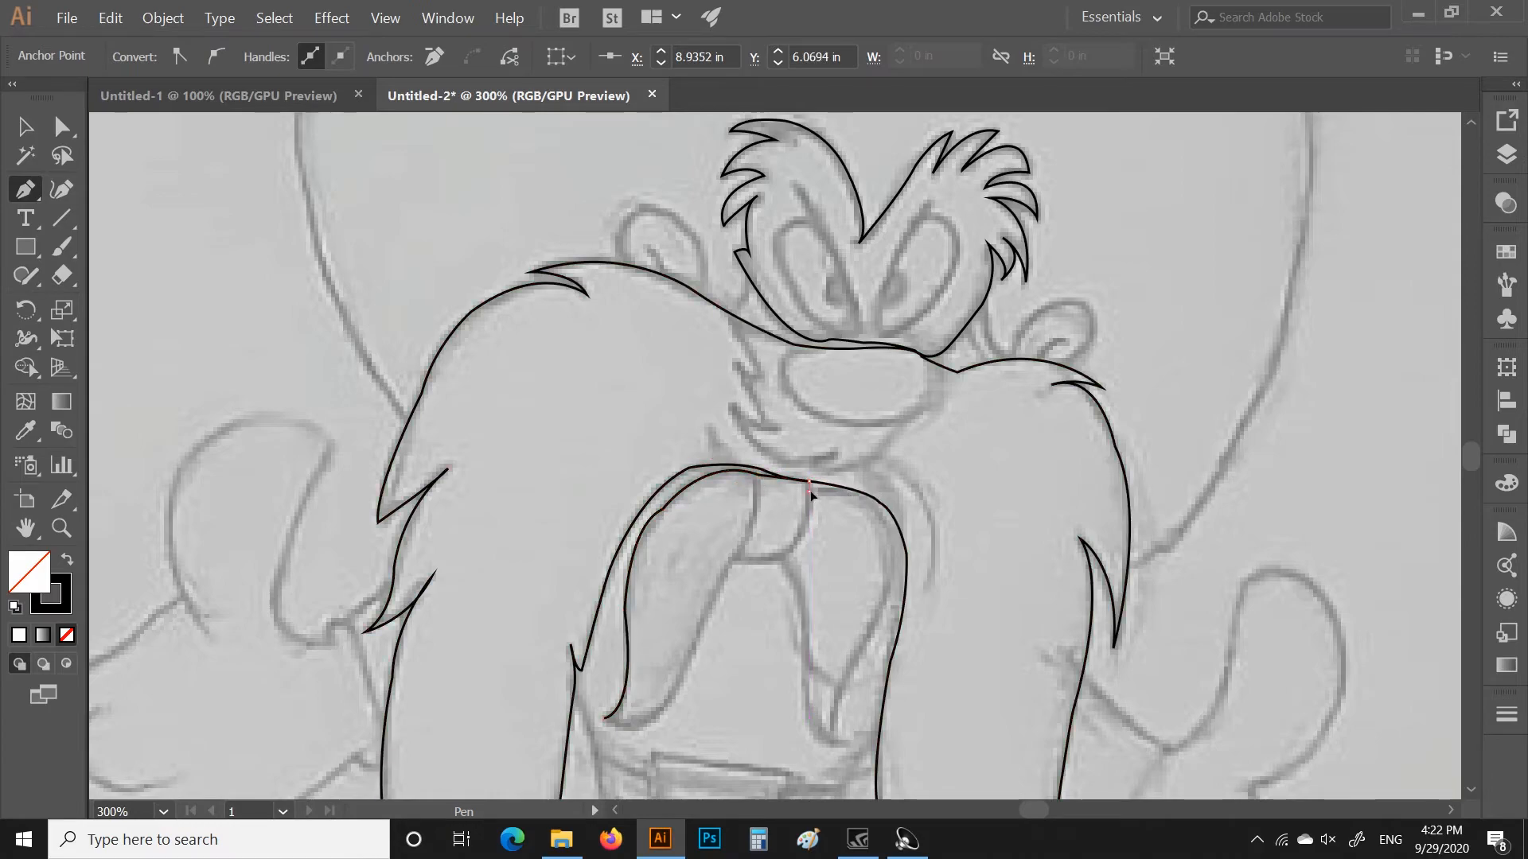
{"action": "left_click", "coordinate": [831, 725]}
{"action": "left_click", "coordinate": [785, 559]}
{"action": "left_click", "coordinate": [734, 561]}
{"action": "left_click", "coordinate": [606, 718]}
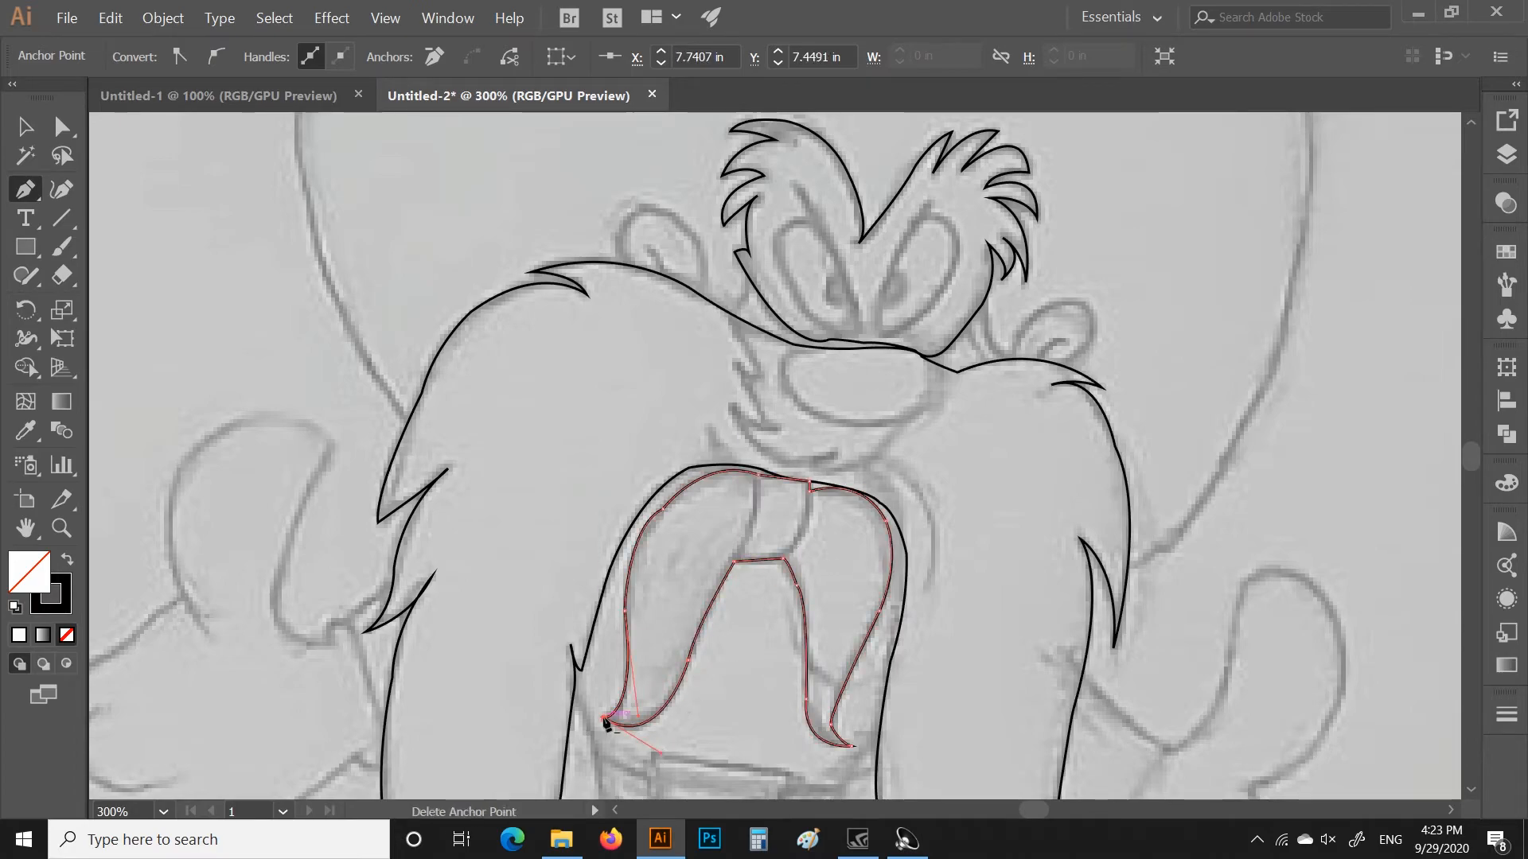
Draw a rectangle over the neckerchief's knot and rotate it to match the knot's tilt
{"action": "scroll", "coordinate": [778, 538], "scroll_direction": "up", "scroll_amount": 1}
{"action": "key", "text": "m"}
{"action": "scroll", "coordinate": [778, 538], "scroll_direction": "up", "scroll_amount": 2}
{"action": "left_click_drag", "start_coordinate": [778, 538], "coordinate": [819, 614]}
{"action": "key", "text": "a"}
{"action": "left_click_drag", "start_coordinate": [819, 460], "coordinate": [822, 470]}
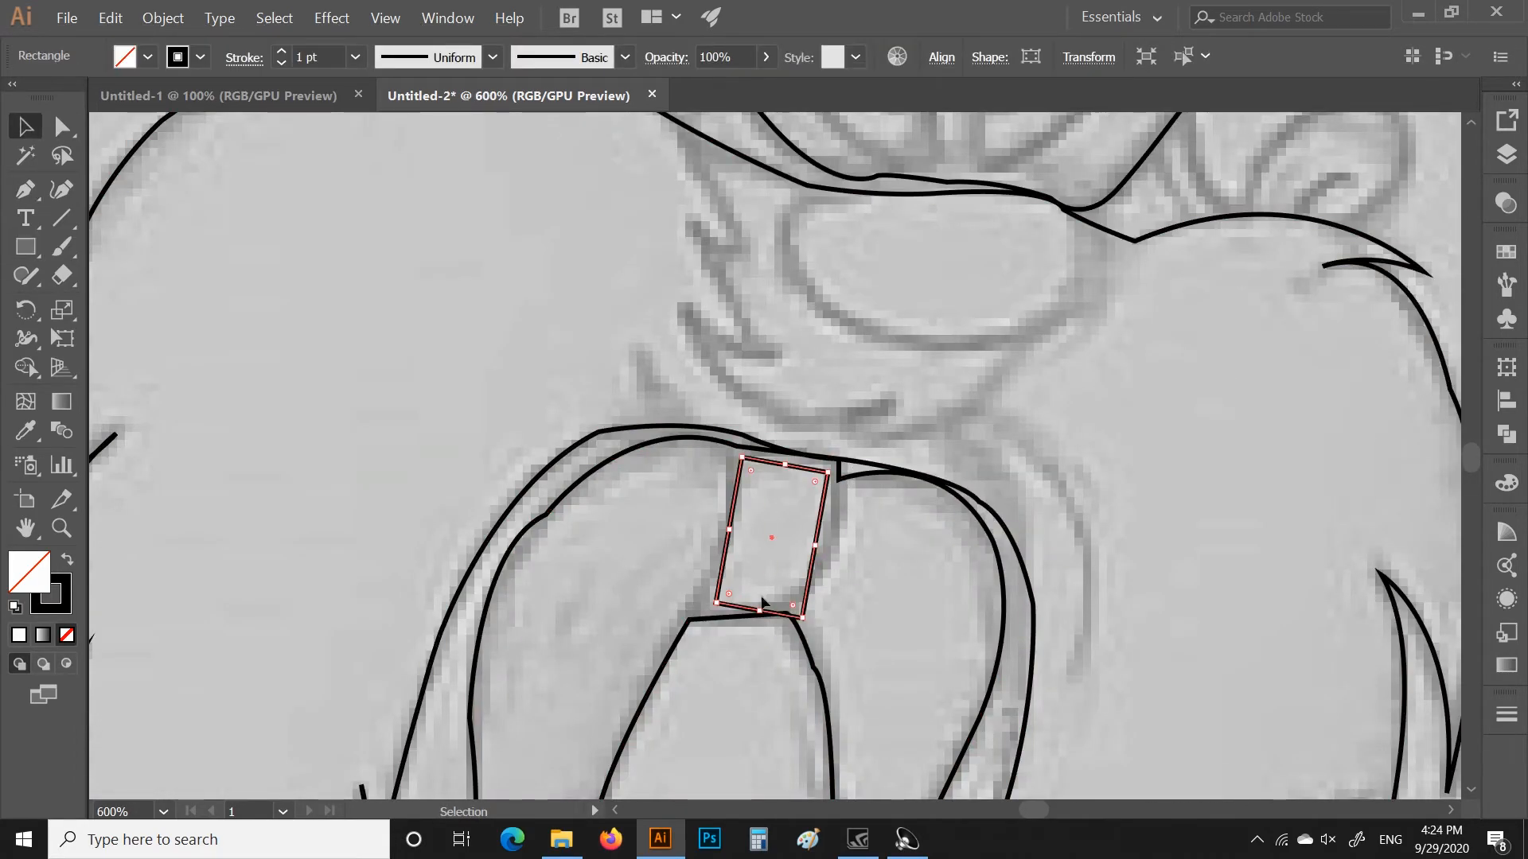
Fit the knot rectangle's corners to the neckerchief and bend its two long sides into curves
{"action": "left_click_drag", "start_coordinate": [732, 537], "coordinate": [729, 505]}
{"action": "left_click_drag", "start_coordinate": [813, 607], "coordinate": [788, 613]}
{"action": "key", "text": "shift+c"}
{"action": "left_click_drag", "start_coordinate": [806, 557], "coordinate": [726, 536]}
Draw an ellipse over the nose and reshape its right and lower curves to about 0.90 × 0.46 in
{"action": "scroll", "coordinate": [763, 474], "scroll_direction": "down", "scroll_amount": 2}
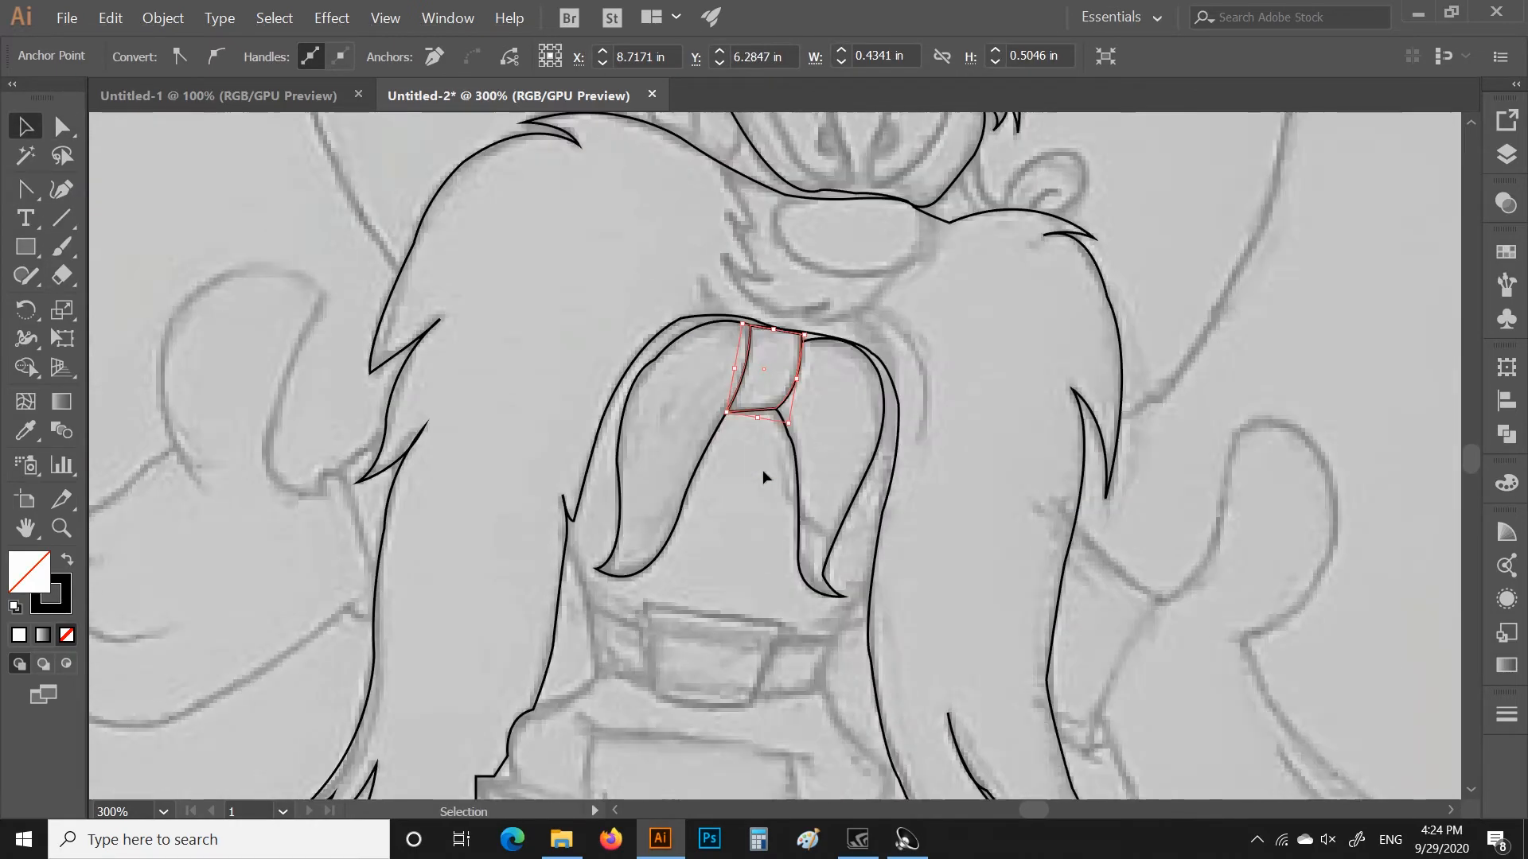
{"action": "key", "text": "ctrl+shift+a"}
{"action": "key", "text": "l"}
{"action": "left_click_drag", "start_coordinate": [923, 255], "coordinate": [923, 256]}
{"action": "scroll", "coordinate": [851, 266], "scroll_direction": "up", "scroll_amount": 2}
{"action": "key", "text": "a"}
{"action": "left_click_drag", "start_coordinate": [767, 324], "coordinate": [762, 323]}
{"action": "mouse_move", "coordinate": [1006, 314]}
{"action": "left_mouse_down"}
{"action": "mouse_move", "coordinate": [1009, 301]}
{"action": "mouse_move", "coordinate": [972, 375]}
{"action": "left_mouse_up"}
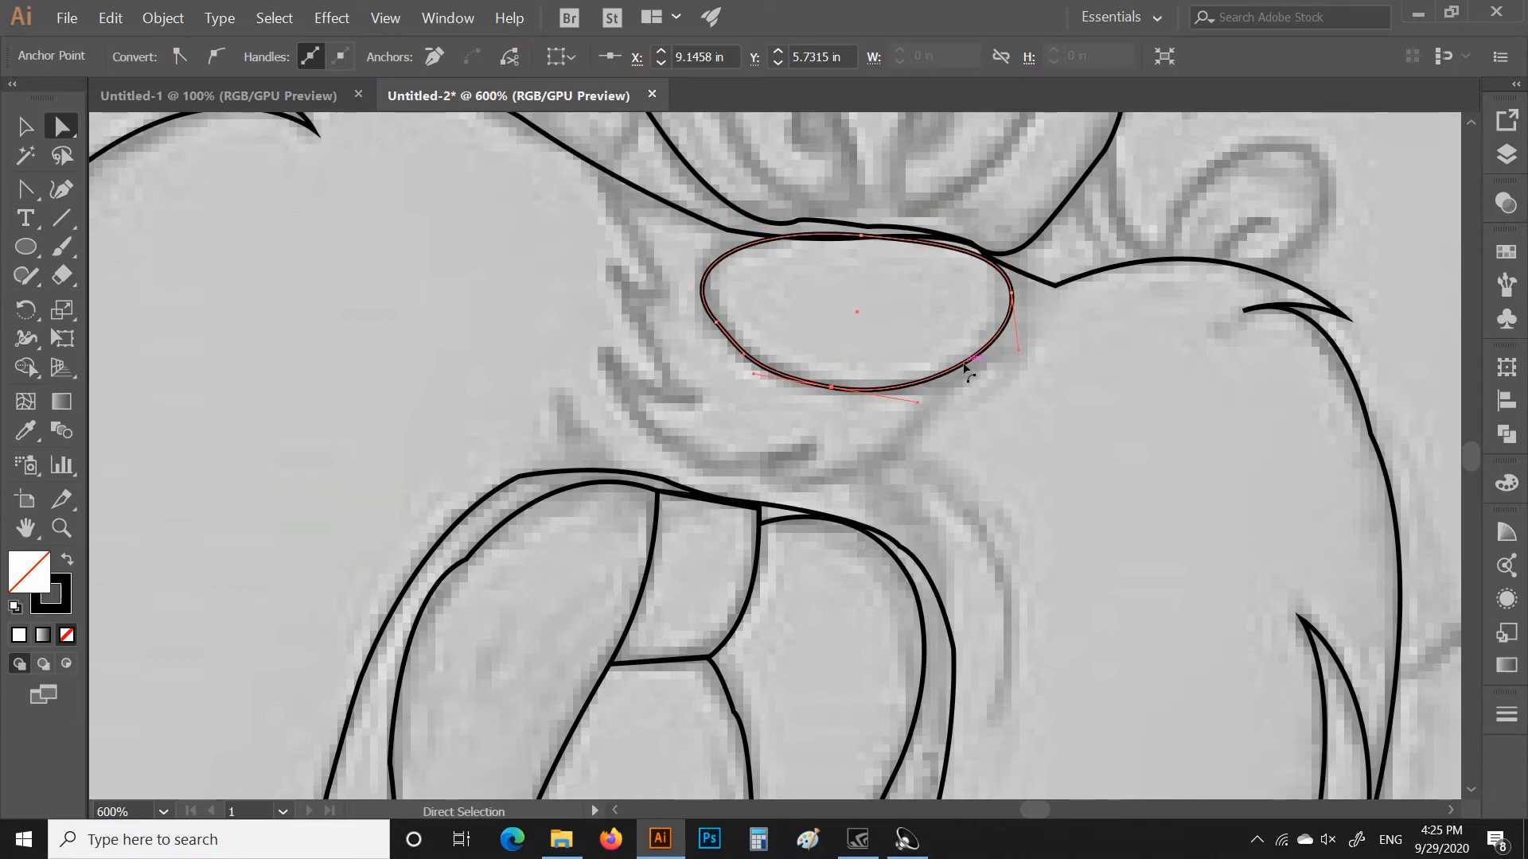
{"action": "scroll", "coordinate": [904, 246], "scroll_direction": "up", "scroll_amount": 3}
{"action": "left_click", "coordinate": [944, 253], "text": "alt"}
{"action": "scroll", "coordinate": [746, 285], "scroll_direction": "down", "scroll_amount": 5}
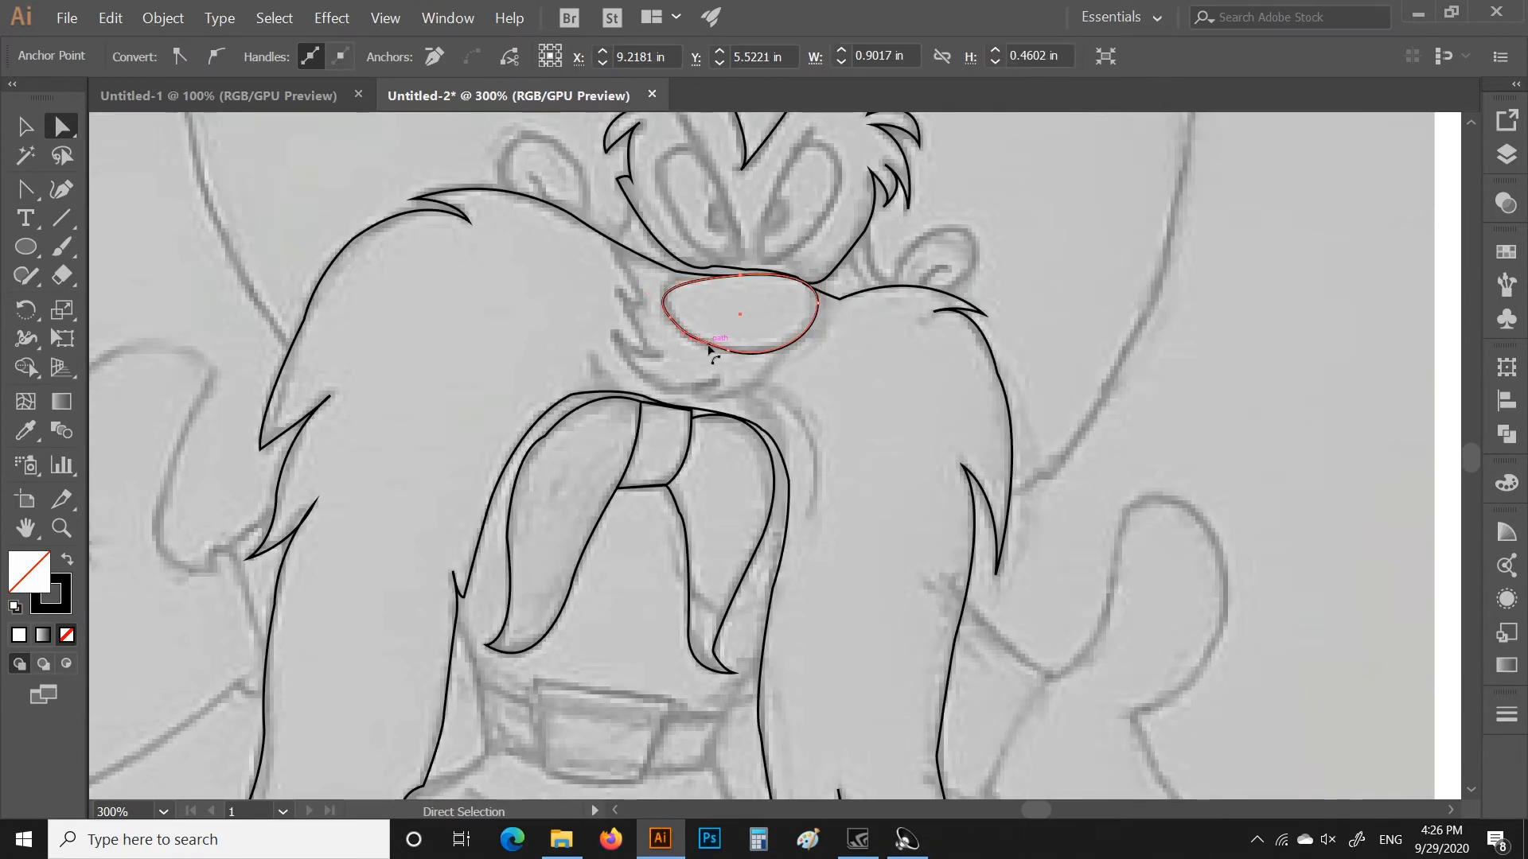
Refine the nose outline's lower-left curve with its direction handles so that it follows the sketch
{"action": "scroll", "coordinate": [685, 338], "scroll_direction": "up", "scroll_amount": 2}
{"action": "left_click", "coordinate": [678, 380]}
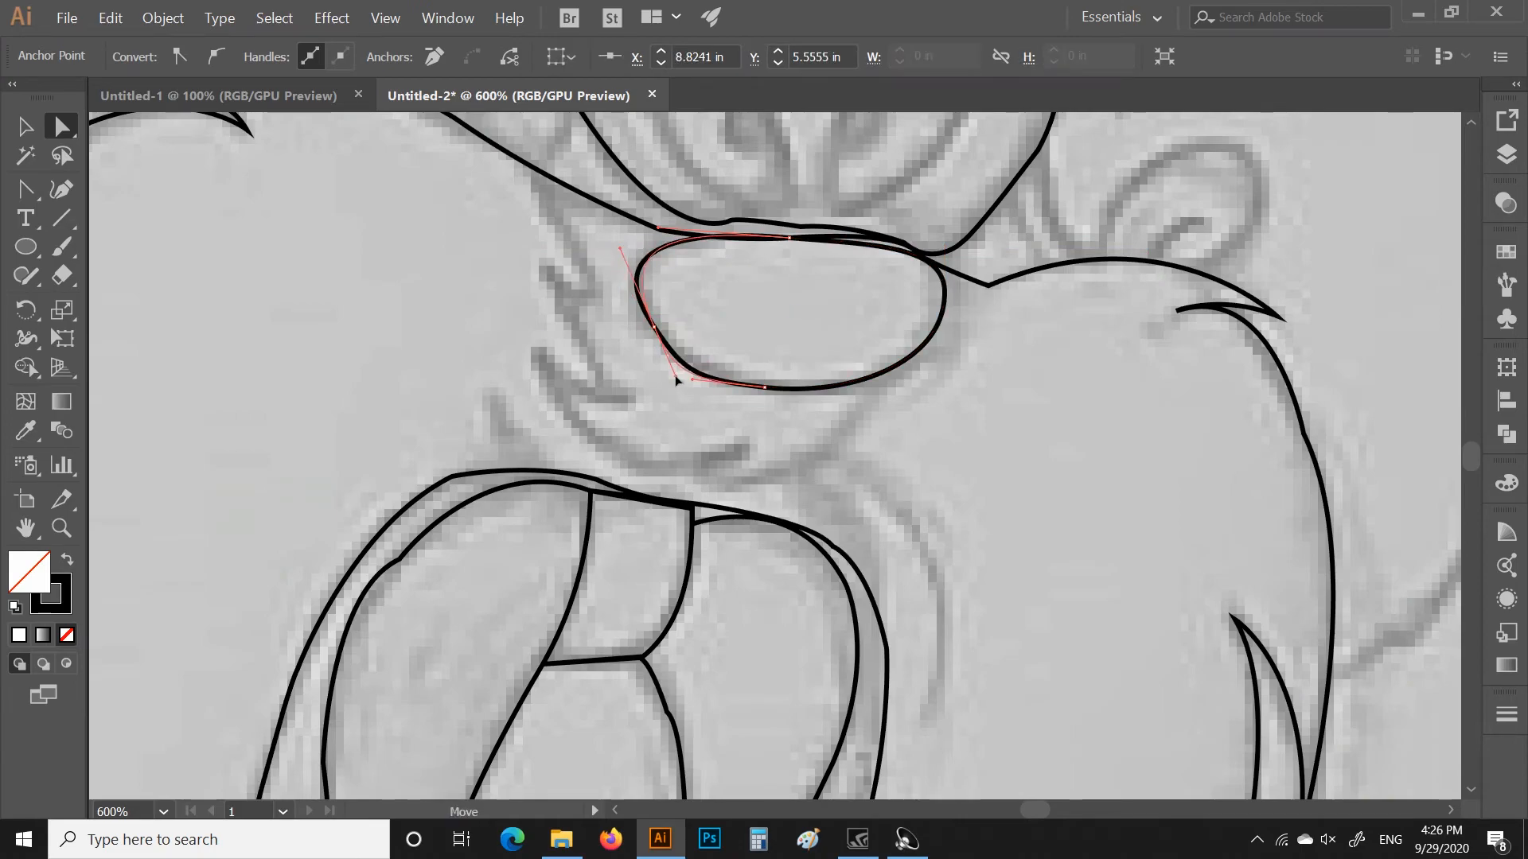
{"action": "left_click_drag", "start_coordinate": [680, 380], "coordinate": [696, 374]}
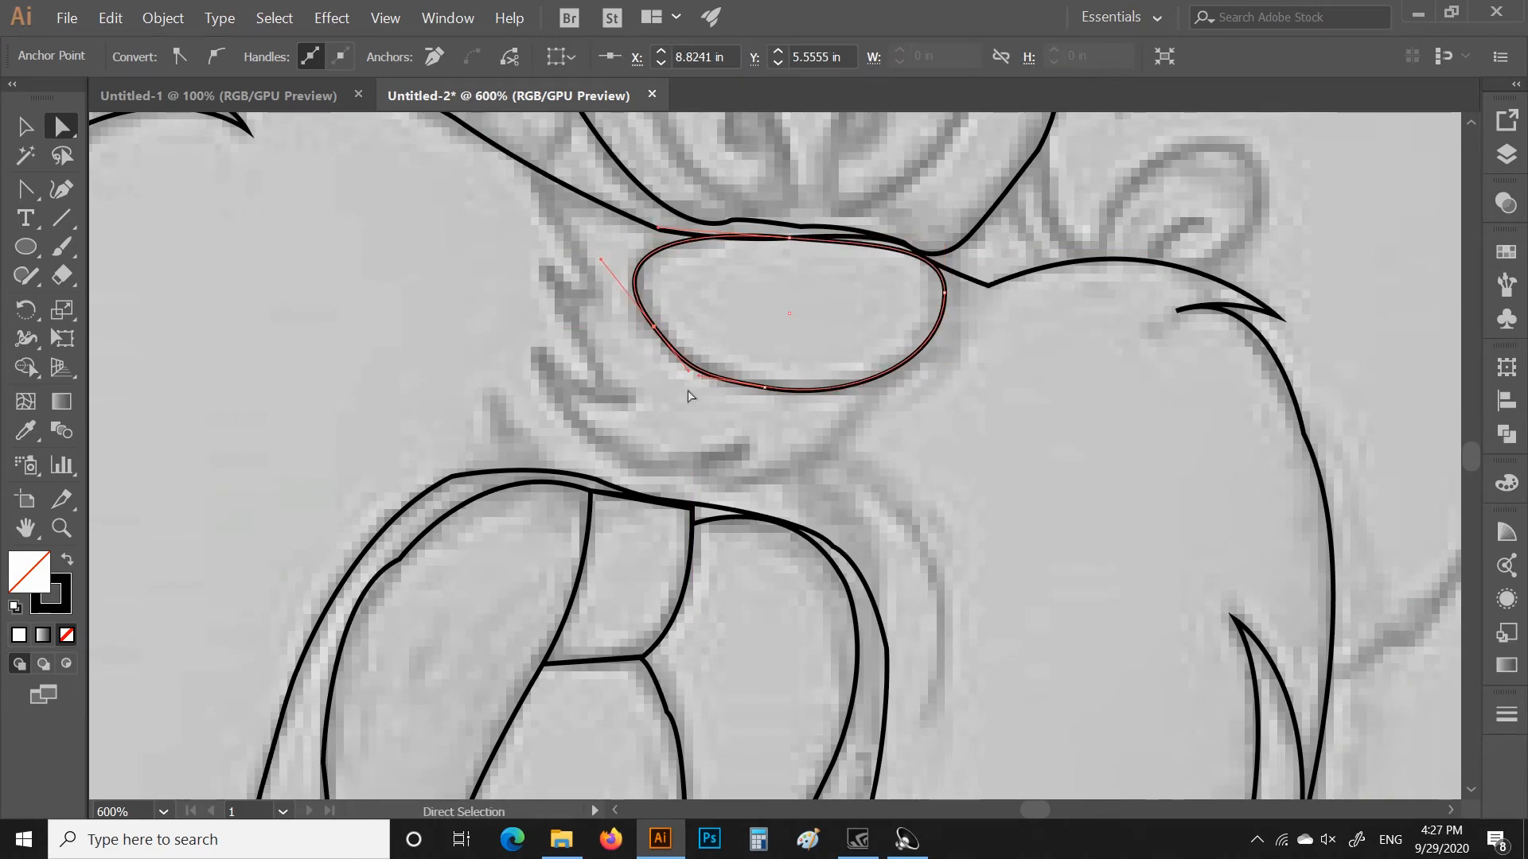
{"action": "scroll", "coordinate": [898, 258], "scroll_direction": "up", "scroll_amount": 3}
{"action": "left_click", "coordinate": [852, 232]}
{"action": "left_click_drag", "start_coordinate": [246, 441], "coordinate": [257, 469]}
{"action": "scroll", "coordinate": [603, 345], "scroll_direction": "down", "scroll_amount": 7}
{"action": "left_click", "coordinate": [1027, 480]}
Create a new layer above the tracing layer for the eyes
{"action": "key", "text": "p"}
{"action": "scroll", "coordinate": [596, 297], "scroll_direction": "up", "scroll_amount": 3}
{"action": "left_click", "coordinate": [1506, 153]}
{"action": "scroll", "coordinate": [665, 395], "scroll_direction": "up", "scroll_amount": 1}
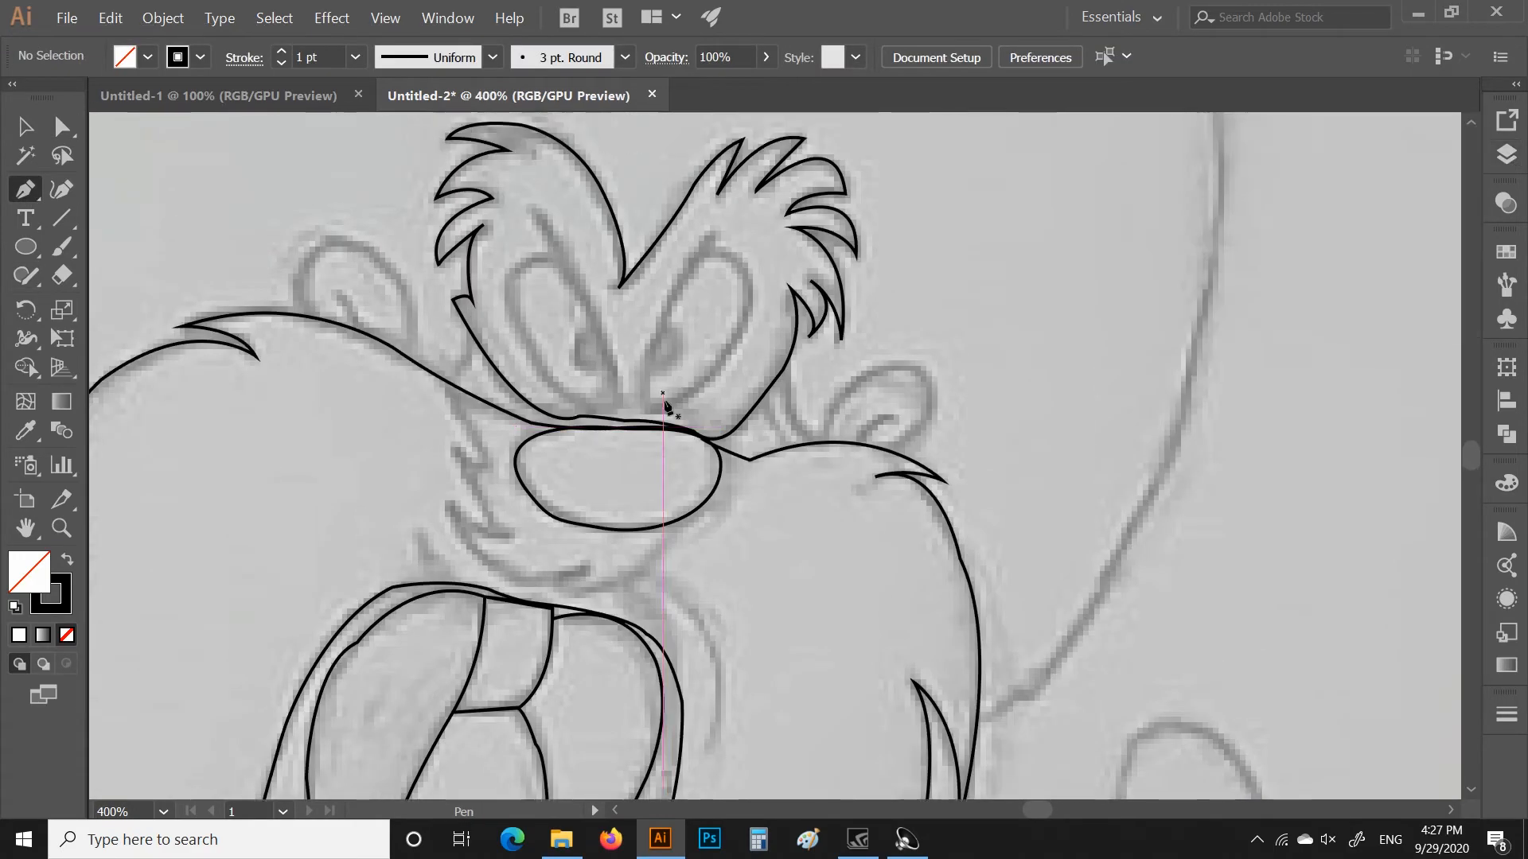
{"action": "key", "text": "l"}
{"action": "left_click_drag", "start_coordinate": [675, 399], "coordinate": [700, 304]}
{"action": "key", "text": "ctrl+z"}
Trace the right eye's outline with its brow line using the Pen tool, and add a tilted ellipse as its pupil
{"action": "key", "text": "p"}
{"action": "left_click", "coordinate": [645, 360]}
{"action": "left_click_drag", "start_coordinate": [710, 230], "coordinate": [739, 207]}
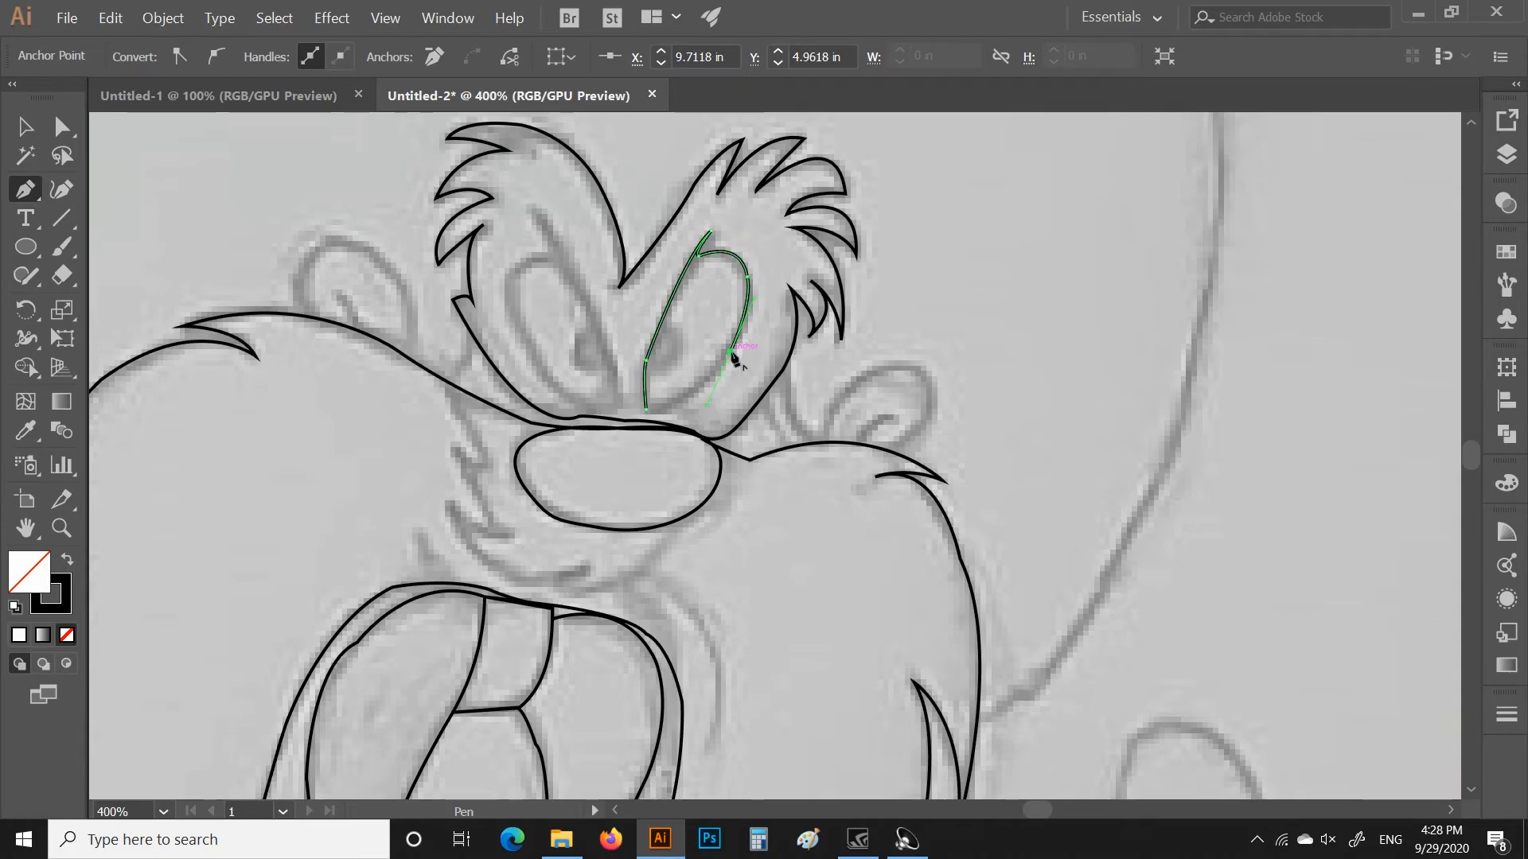
{"action": "key", "text": "l"}
{"action": "mouse_move", "coordinate": [649, 381]}
{"action": "left_mouse_down"}
{"action": "mouse_move", "coordinate": [680, 328]}
{"action": "mouse_move", "coordinate": [698, 339]}
{"action": "mouse_move", "coordinate": [584, 400]}
{"action": "left_mouse_up"}
Try to mirror the right eye and its pupil for the left side, and undo the attempt
{"action": "key", "text": "v"}
{"action": "left_click", "coordinate": [757, 386]}
{"action": "left_click", "coordinate": [910, 321]}
{"action": "left_click", "coordinate": [685, 347]}
{"action": "left_click", "coordinate": [723, 365], "text": "shift"}
{"action": "right_click", "coordinate": [721, 366]}
{"action": "left_click", "coordinate": [971, 663]}
{"action": "left_click", "coordinate": [927, 587]}
{"action": "key", "text": "a"}
{"action": "left_click_drag", "start_coordinate": [547, 231], "coordinate": [546, 215]}
{"action": "key", "text": "ctrl+z"}
{"action": "key", "text": "ctrl+z"}
{"action": "key", "text": "ctrl+z"}
Reflect a copy of the right eye and its pupil and position it over the sketched left eye
{"action": "right_click", "coordinate": [688, 382]}
{"action": "left_click", "coordinate": [736, 488]}
{"action": "right_click", "coordinate": [705, 366]}
{"action": "left_click", "coordinate": [946, 561]}
{"action": "left_click", "coordinate": [920, 568]}
{"action": "left_click_drag", "start_coordinate": [746, 409], "coordinate": [611, 409]}
{"action": "left_click", "coordinate": [640, 382]}
{"action": "key", "text": "v"}
{"action": "left_click_drag", "start_coordinate": [574, 343], "coordinate": [573, 355]}
Adjust the left eye's bottom corner and the upper brow ends of both eyes to fit the sketch
{"action": "key", "text": "a"}
{"action": "left_click", "coordinate": [167, 221]}
{"action": "left_click_drag", "start_coordinate": [610, 419], "coordinate": [612, 409]}
{"action": "left_click_drag", "start_coordinate": [547, 235], "coordinate": [531, 209]}
{"action": "left_click_drag", "start_coordinate": [711, 231], "coordinate": [720, 225]}
{"action": "left_click", "coordinate": [895, 269]}
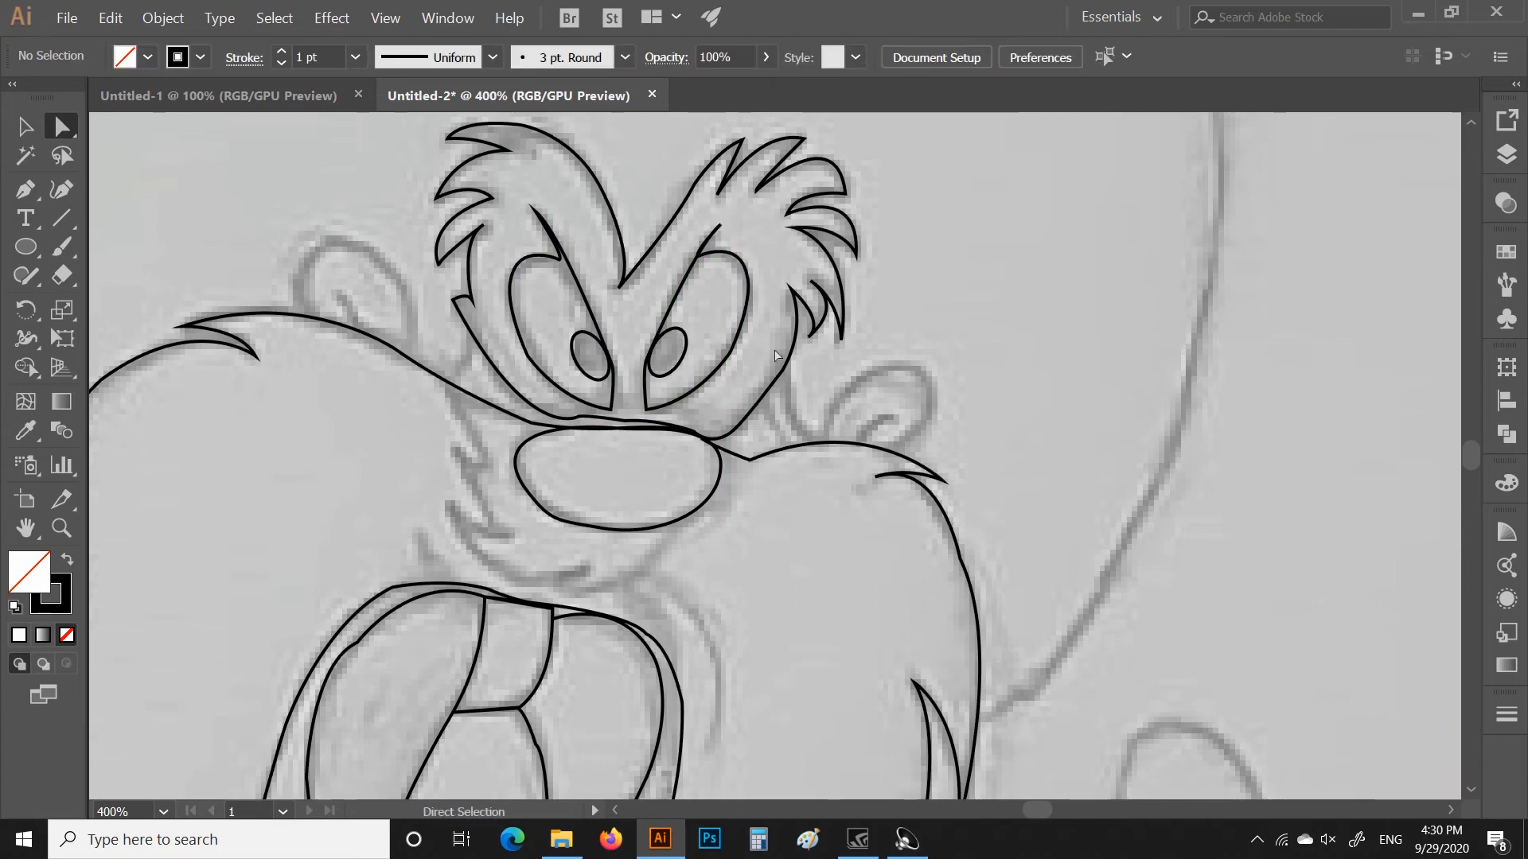
Lock Layer 3, unlock the tracing layer and make it the active layer
{"action": "scroll", "coordinate": [609, 366], "scroll_direction": "down", "scroll_amount": 2}
{"action": "left_click", "coordinate": [1506, 154]}
{"action": "left_click", "coordinate": [1235, 171]}
{"action": "left_click", "coordinate": [1314, 171]}
{"action": "left_click", "coordinate": [1506, 153]}
Trace the jagged fur edge left of the nose, the chin and the muzzle's right side up to the moustache
{"action": "left_click", "coordinate": [489, 300]}
{"action": "mouse_move", "coordinate": [519, 358]}
{"action": "left_mouse_down"}
{"action": "mouse_move", "coordinate": [537, 375]}
{"action": "mouse_move", "coordinate": [474, 321]}
{"action": "left_mouse_up"}
{"action": "left_click", "coordinate": [519, 358]}
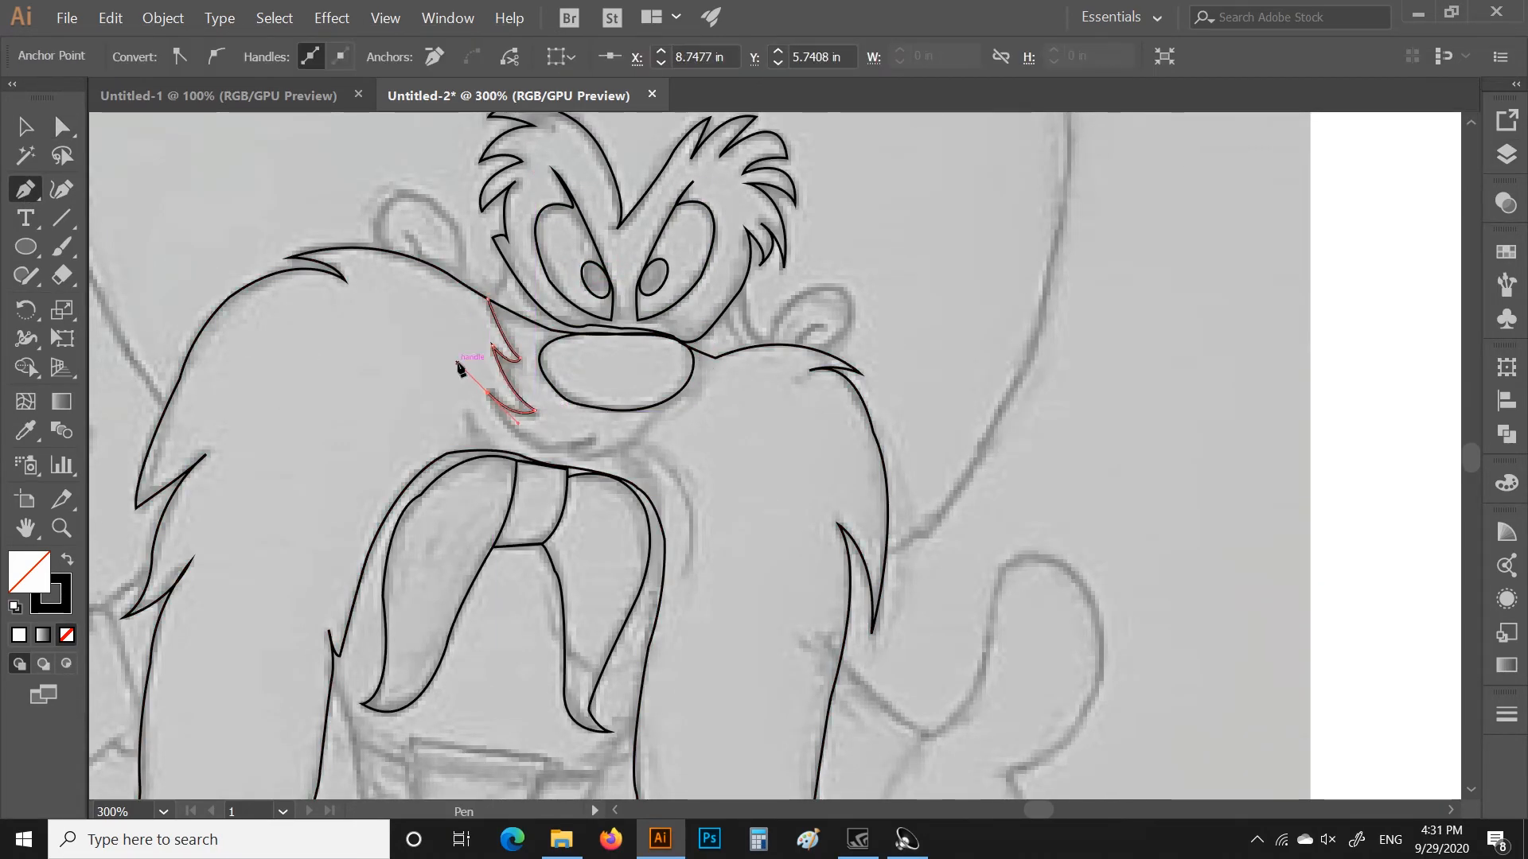
{"action": "left_click", "coordinate": [572, 456]}
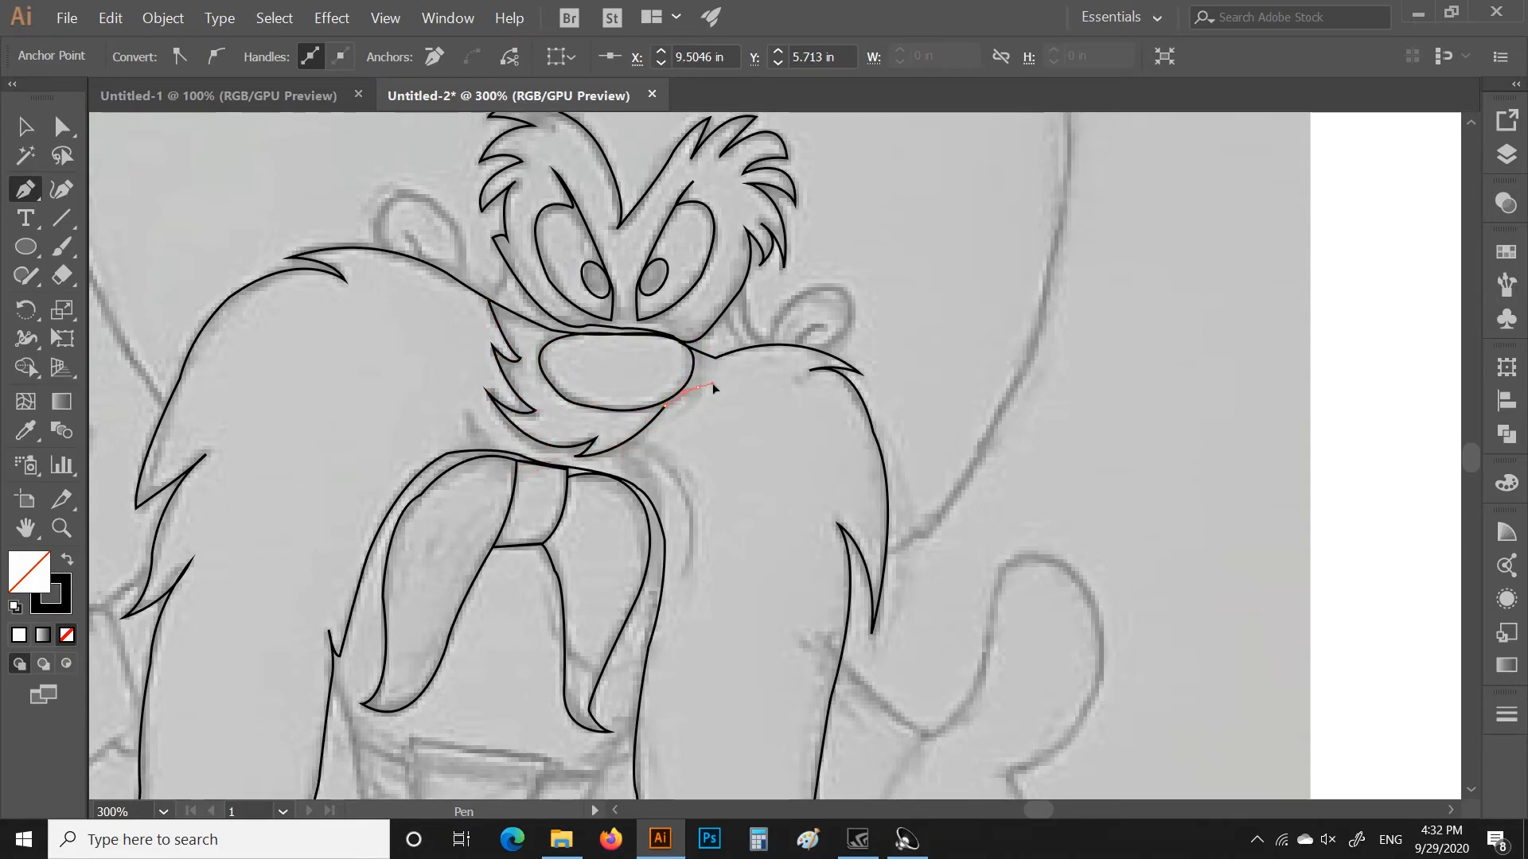
{"action": "left_click", "coordinate": [676, 414]}
{"action": "left_click_drag", "start_coordinate": [710, 382], "coordinate": [679, 342]}
Continue the muzzle path along the moustache's upper edge above the nose and close it at its starting point
{"action": "scroll", "coordinate": [665, 338], "scroll_direction": "up", "scroll_amount": 7}
{"action": "left_click", "coordinate": [835, 371]}
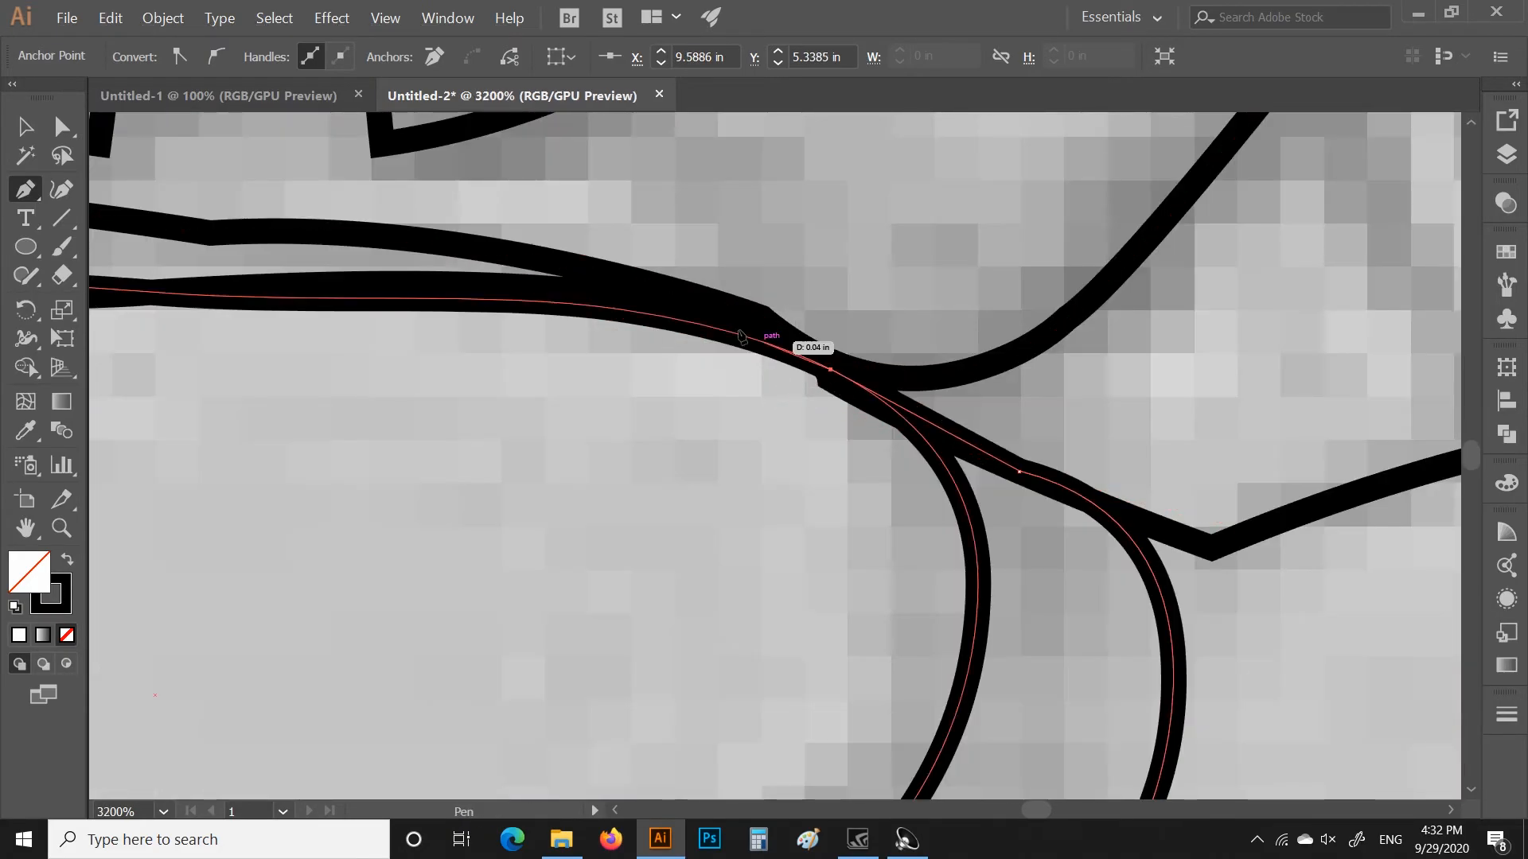
{"action": "scroll", "coordinate": [469, 291], "scroll_direction": "down", "scroll_amount": 4}
{"action": "left_click", "coordinate": [511, 294]}
{"action": "left_click", "coordinate": [440, 293]}
{"action": "scroll", "coordinate": [310, 294], "scroll_direction": "down", "scroll_amount": 5}
{"action": "left_click", "coordinate": [531, 348]}
{"action": "key", "text": "Escape"}
Trace the curved crease line between the chin and the right moustache
{"action": "left_click", "coordinate": [665, 330]}
{"action": "left_click_drag", "start_coordinate": [710, 469], "coordinate": [670, 535]}
{"action": "scroll", "coordinate": [659, 352], "scroll_direction": "down", "scroll_amount": 2}
{"action": "scroll", "coordinate": [756, 481], "scroll_direction": "down", "scroll_amount": 1}
{"action": "scroll", "coordinate": [518, 454], "scroll_direction": "down", "scroll_amount": 2}
Lock the tracing layer, unlock Layer 3 and make it the active layer
{"action": "left_click", "coordinate": [1506, 153]}
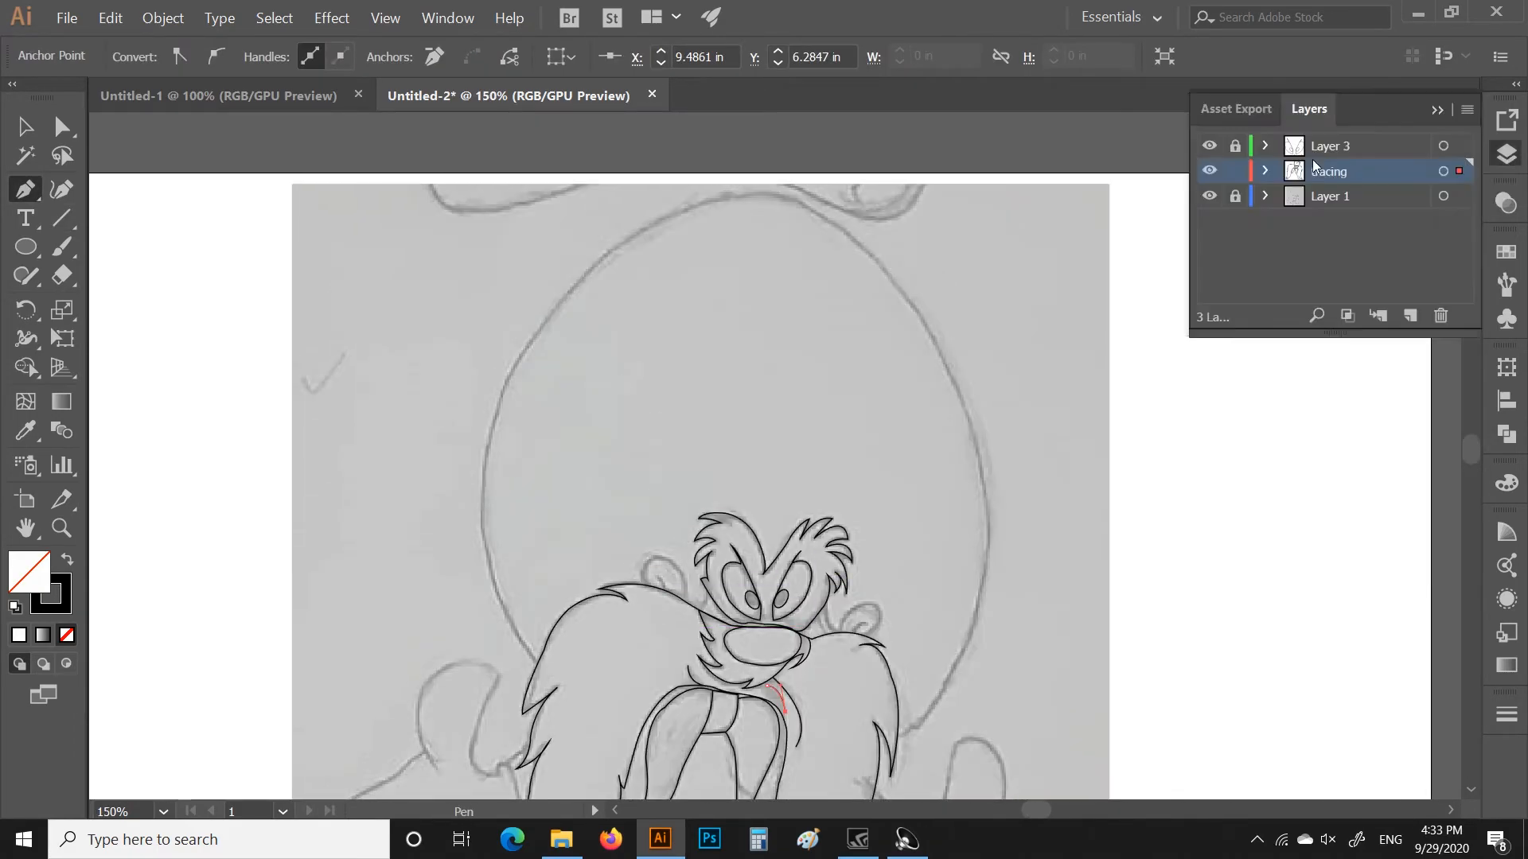
{"action": "left_click", "coordinate": [1234, 171]}
{"action": "left_click", "coordinate": [1235, 147]}
{"action": "left_click", "coordinate": [1353, 146]}
{"action": "left_click", "coordinate": [1506, 154]}
Trace the left ear's outline with the Pen tool, ending the open path at the moustache
{"action": "scroll", "coordinate": [692, 581], "scroll_direction": "up", "scroll_amount": 2}
{"action": "left_click", "coordinate": [608, 589]}
{"action": "left_click_drag", "start_coordinate": [608, 535], "coordinate": [644, 497]}
{"action": "left_click_drag", "start_coordinate": [669, 562], "coordinate": [687, 601]}
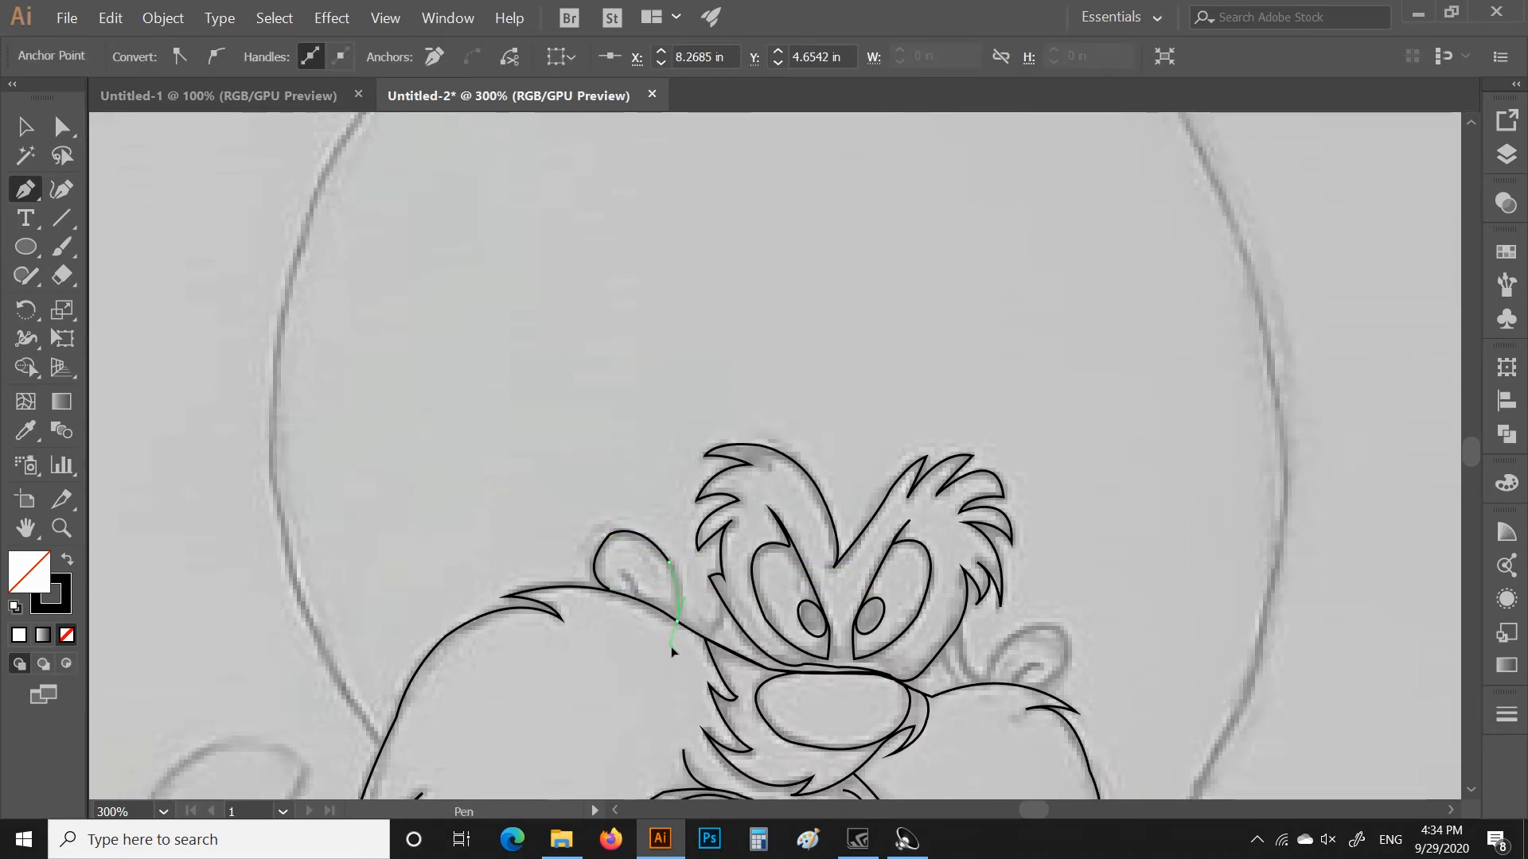
{"action": "key", "text": "Escape"}
{"action": "key", "text": "v"}
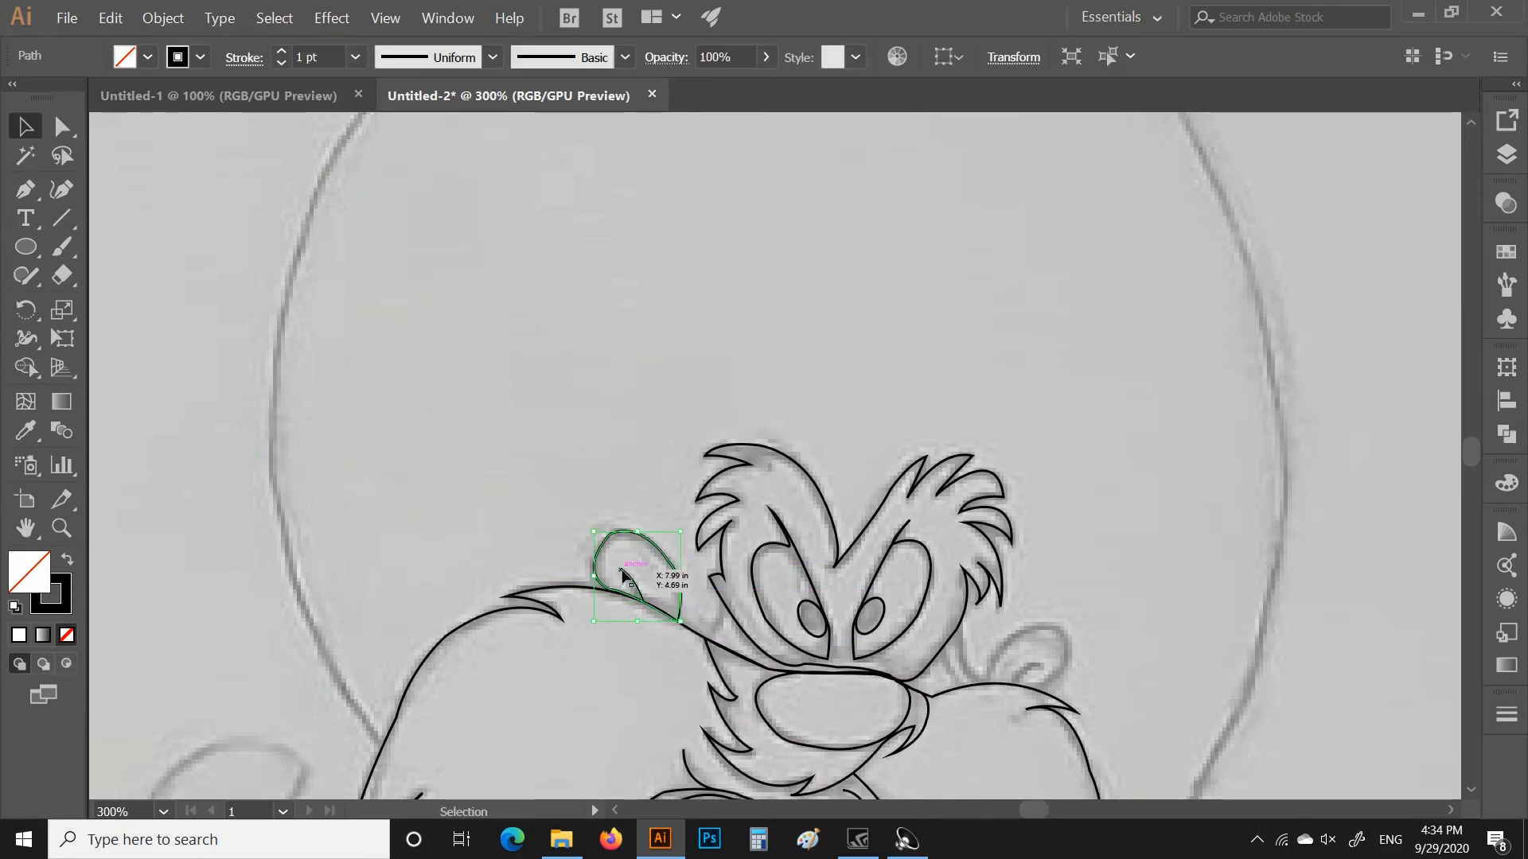
Complete the left ear with its short inner crease line
{"action": "left_click", "coordinate": [644, 589]}
{"action": "left_click", "coordinate": [701, 517]}
{"action": "left_click_drag", "start_coordinate": [614, 611], "coordinate": [1006, 705]}
{"action": "left_click_drag", "start_coordinate": [1000, 766], "coordinate": [774, 647]}
{"action": "scroll", "coordinate": [774, 633], "scroll_direction": "up", "scroll_amount": 2}
Trace the right ear's outline above the moustache and refine its curves
{"action": "key", "text": "a"}
{"action": "left_click_drag", "start_coordinate": [750, 552], "coordinate": [750, 492]}
{"action": "left_click_drag", "start_coordinate": [730, 415], "coordinate": [742, 408]}
{"action": "left_click_drag", "start_coordinate": [883, 481], "coordinate": [903, 515]}
{"action": "left_click", "coordinate": [931, 497]}
{"action": "scroll", "coordinate": [904, 492], "scroll_direction": "up", "scroll_amount": 1}
{"action": "left_click", "coordinate": [881, 344]}
{"action": "left_click_drag", "start_coordinate": [915, 389], "coordinate": [965, 406]}
{"action": "left_click_drag", "start_coordinate": [881, 488], "coordinate": [876, 482]}
{"action": "scroll", "coordinate": [971, 409], "scroll_direction": "down", "scroll_amount": 4}
Trace the right ear's inner crease and the short cheek lines beside the ears as open paths
{"action": "key", "text": "p"}
{"action": "left_click", "coordinate": [741, 497]}
{"action": "left_click_drag", "start_coordinate": [715, 439], "coordinate": [700, 470]}
{"action": "key", "text": "Escape"}
{"action": "left_click", "coordinate": [477, 419]}
{"action": "left_click", "coordinate": [460, 455]}
{"action": "mouse_move", "coordinate": [545, 483]}
{"action": "left_mouse_down"}
{"action": "mouse_move", "coordinate": [601, 491]}
{"action": "mouse_move", "coordinate": [562, 488]}
{"action": "left_mouse_up"}
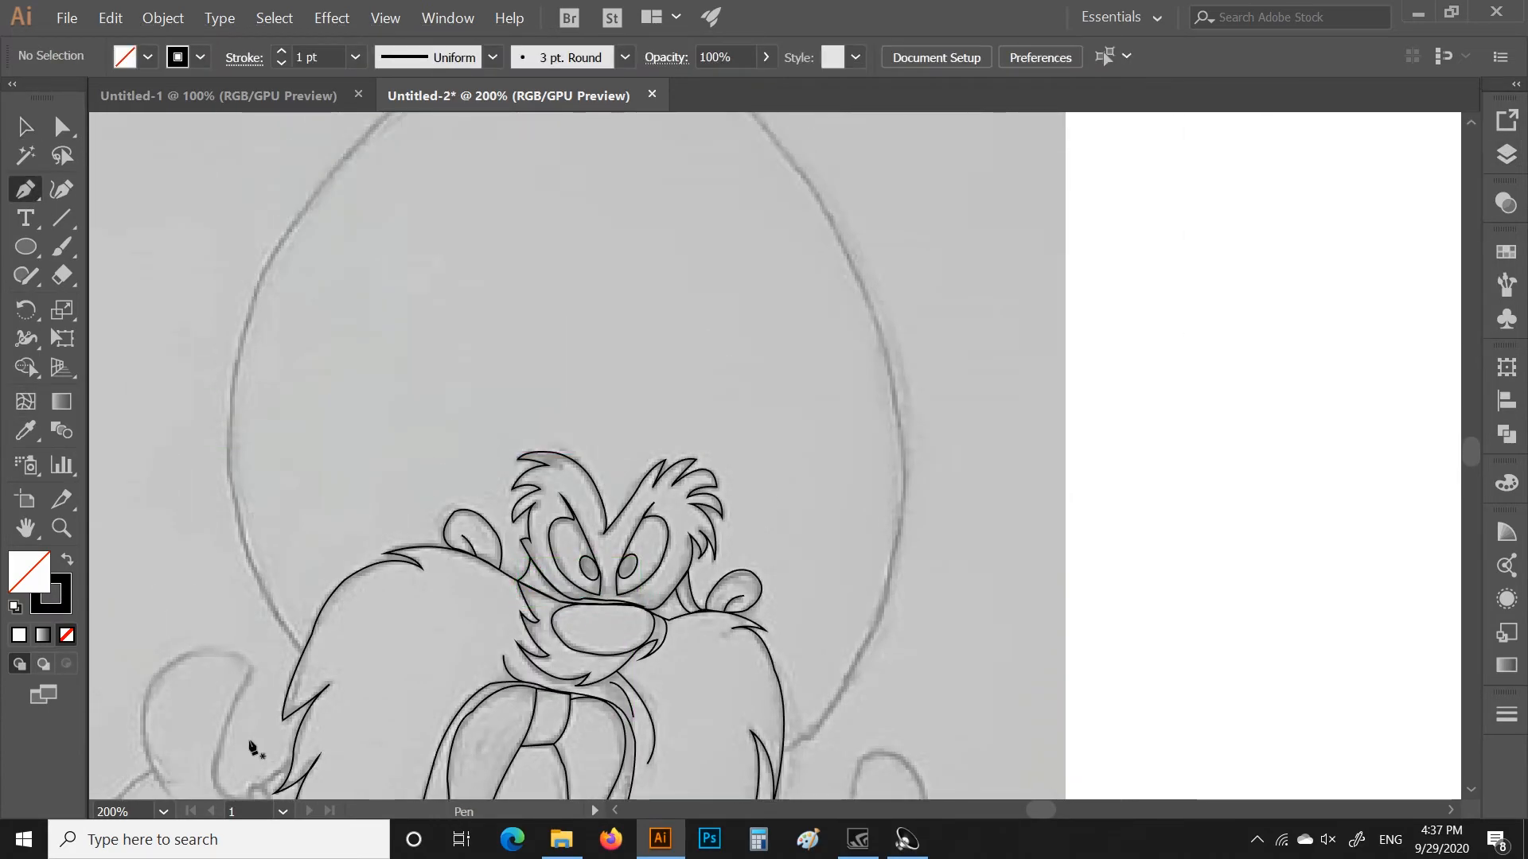
Trace the large oval around the head up its left side from the moustache and over its top with the Pen tool
{"action": "left_click_drag", "start_coordinate": [308, 351], "coordinate": [377, 261]}
{"action": "left_click", "coordinate": [309, 351]}
{"action": "scroll", "coordinate": [382, 318], "scroll_direction": "up", "scroll_amount": 2}
{"action": "left_click_drag", "start_coordinate": [489, 303], "coordinate": [621, 252]}
{"action": "left_click", "coordinate": [490, 302]}
{"action": "left_click_drag", "start_coordinate": [617, 276], "coordinate": [675, 273]}
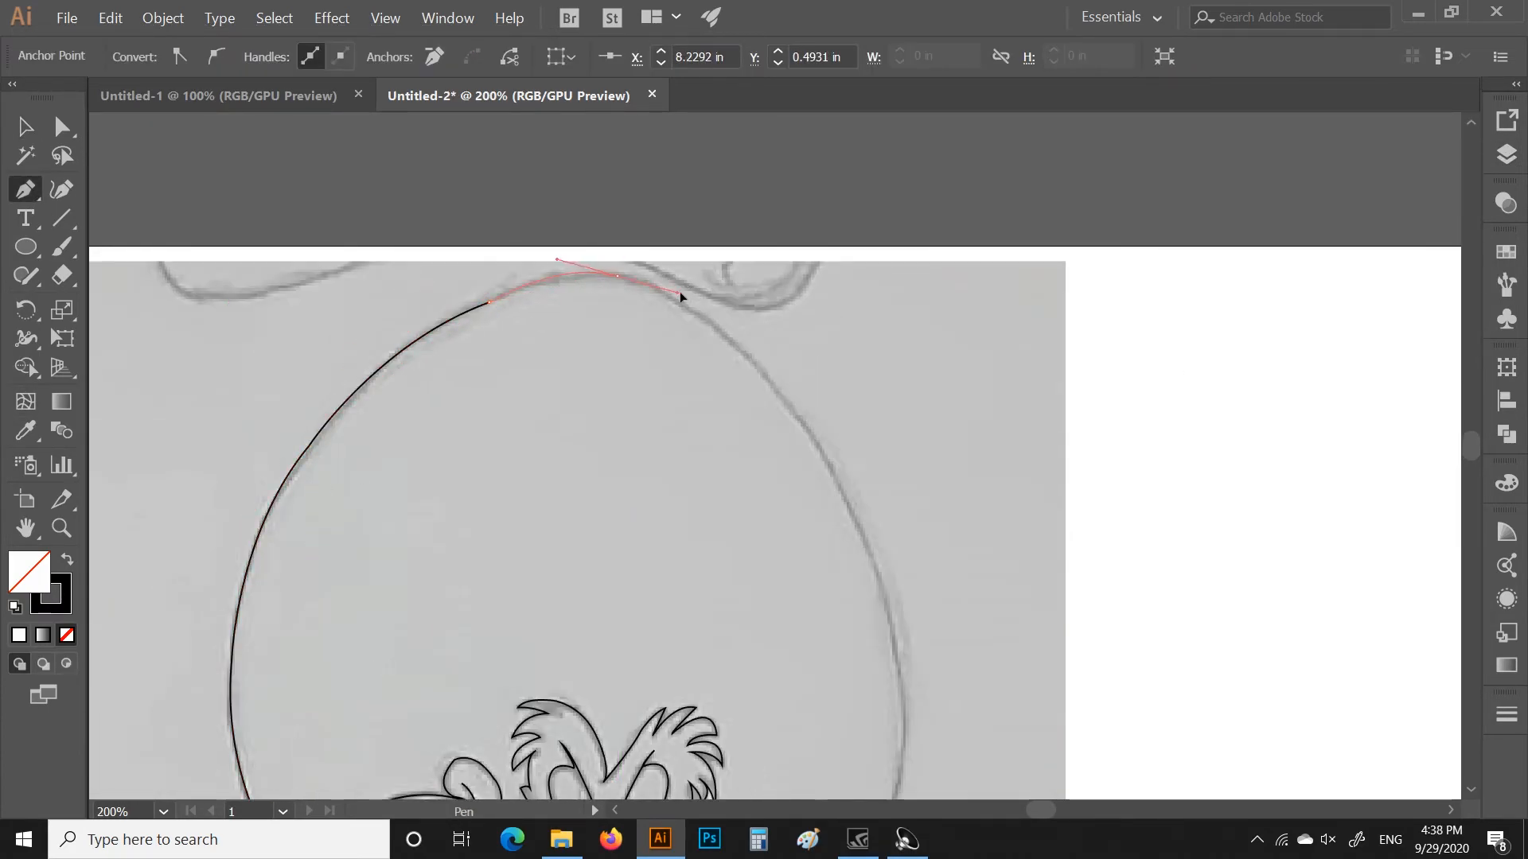
{"action": "left_click", "coordinate": [616, 276]}
Continue the large oval outline down its right side to the right moustache
{"action": "left_click_drag", "start_coordinate": [756, 366], "coordinate": [840, 454]}
{"action": "scroll", "coordinate": [758, 366], "scroll_direction": "down", "scroll_amount": 4}
{"action": "left_click_drag", "start_coordinate": [862, 322], "coordinate": [898, 422]}
{"action": "left_click", "coordinate": [863, 323]}
{"action": "left_click_drag", "start_coordinate": [898, 569], "coordinate": [846, 668]}
{"action": "left_click", "coordinate": [898, 569]}
{"action": "scroll", "coordinate": [898, 570], "scroll_direction": "down", "scroll_amount": 1}
{"action": "left_click_drag", "start_coordinate": [781, 731], "coordinate": [754, 612]}
Continue the path from the oval along the right moustache's upper edge and around the right ear
{"action": "scroll", "coordinate": [756, 615], "scroll_direction": "up", "scroll_amount": 3}
{"action": "left_click_drag", "start_coordinate": [709, 335], "coordinate": [802, 409]}
{"action": "left_click", "coordinate": [708, 334]}
{"action": "left_click_drag", "start_coordinate": [593, 280], "coordinate": [525, 334]}
{"action": "scroll", "coordinate": [533, 274], "scroll_direction": "up", "scroll_amount": 1}
{"action": "left_click", "coordinate": [563, 269]}
{"action": "key", "text": "ctrl+z"}
{"action": "left_click_drag", "start_coordinate": [476, 241], "coordinate": [461, 282]}
Extend the path up the right cheek's hair tufts and along the lowest tufts of the right eyebrow
{"action": "left_click", "coordinate": [476, 457]}
{"action": "left_click", "coordinate": [480, 342]}
{"action": "left_click_drag", "start_coordinate": [506, 412], "coordinate": [479, 457]}
{"action": "left_click", "coordinate": [532, 369]}
{"action": "left_click", "coordinate": [549, 317]}
{"action": "left_click_drag", "start_coordinate": [485, 249], "coordinate": [440, 243]}
{"action": "left_click", "coordinate": [579, 296]}
{"action": "left_click", "coordinate": [549, 317]}
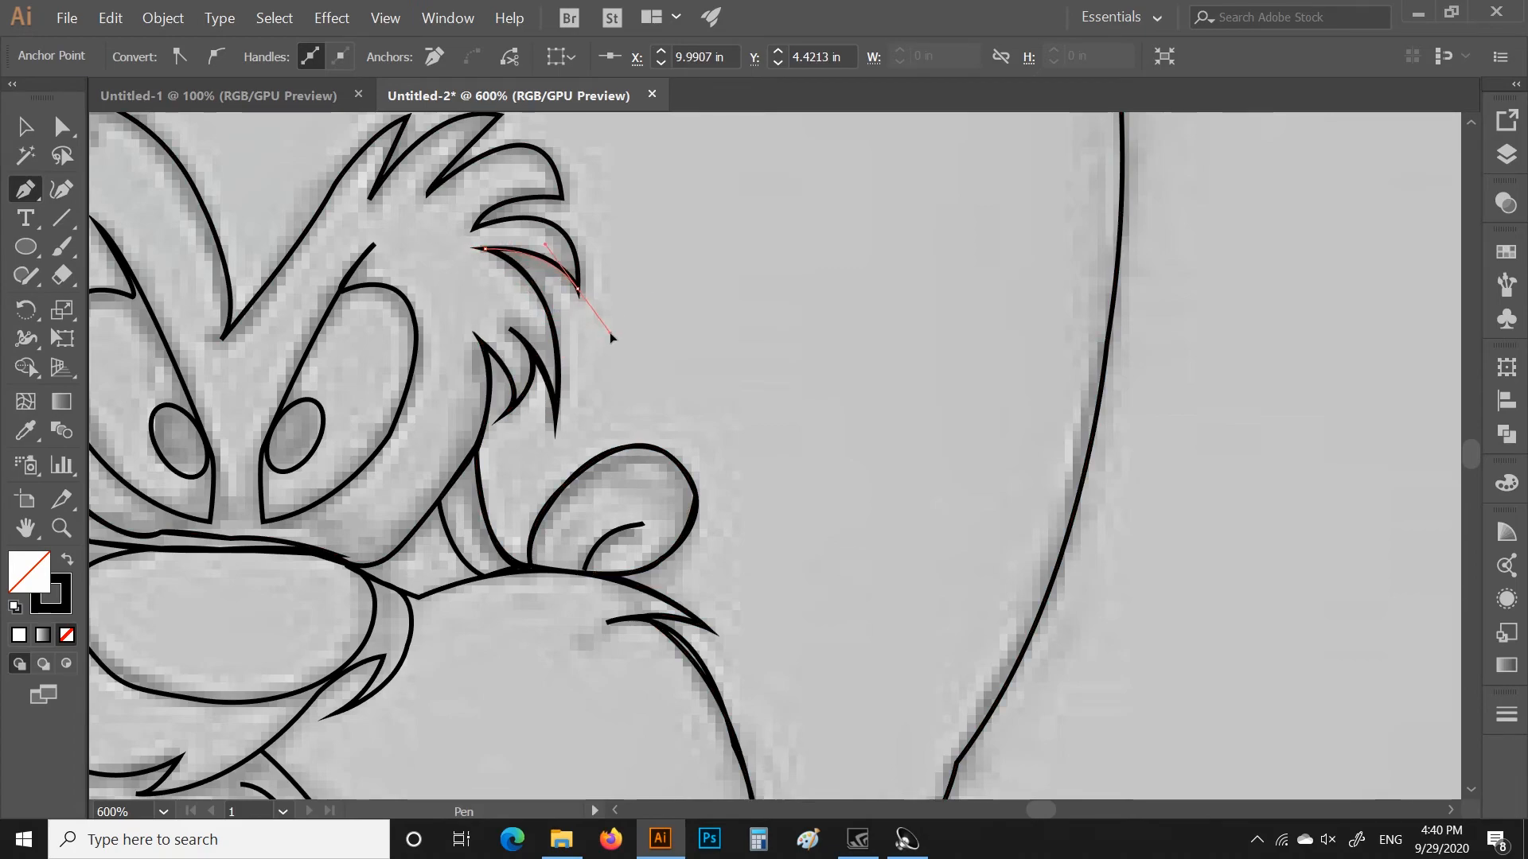
{"action": "scroll", "coordinate": [557, 335], "scroll_direction": "up", "scroll_amount": 2}
{"action": "left_click_drag", "start_coordinate": [528, 328], "coordinate": [569, 340]}
Trace the right eyebrow's upper tufts and inner edge down to the point between the eyebrows
{"action": "left_click_drag", "start_coordinate": [427, 327], "coordinate": [298, 440]}
{"action": "left_click", "coordinate": [427, 327]}
{"action": "left_click", "coordinate": [501, 249]}
{"action": "left_click_drag", "start_coordinate": [369, 333], "coordinate": [300, 436]}
{"action": "left_click", "coordinate": [369, 332]}
{"action": "left_click", "coordinate": [407, 250]}
{"action": "left_click_drag", "start_coordinate": [221, 473], "coordinate": [208, 539]}
{"action": "key", "text": "ctrl+z"}
{"action": "left_click", "coordinate": [332, 321]}
{"action": "left_click", "coordinate": [221, 473]}
Trace the left eyebrow's inner edge up over its crest and into the first tuft
{"action": "left_click_drag", "start_coordinate": [195, 324], "coordinate": [139, 211]}
{"action": "left_click", "coordinate": [195, 323]}
{"action": "left_click_drag", "start_coordinate": [143, 386], "coordinate": [606, 615]}
{"action": "left_click_drag", "start_coordinate": [427, 478], "coordinate": [296, 559]}
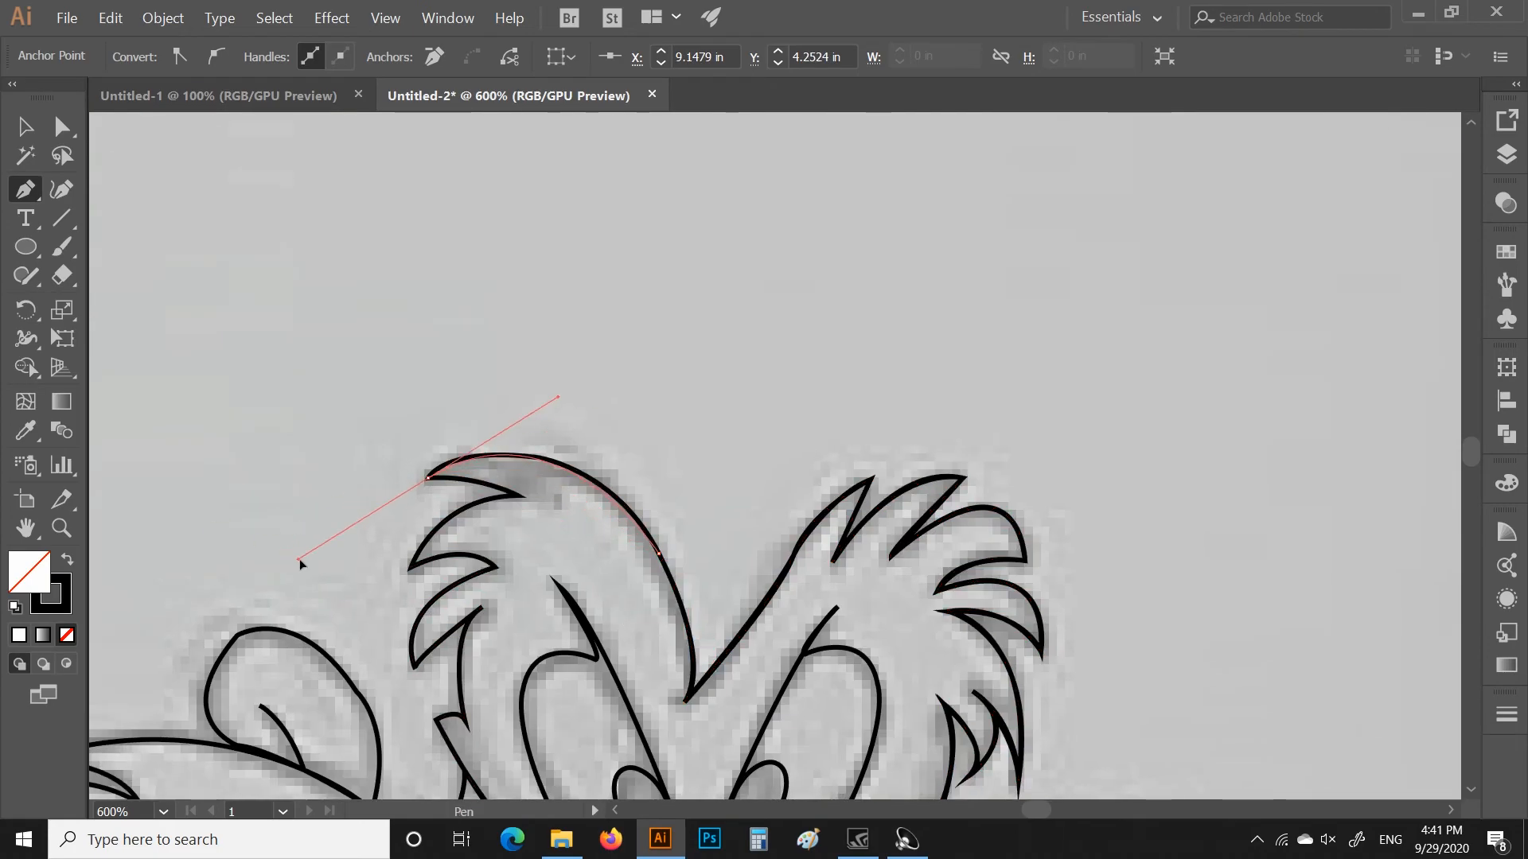
{"action": "left_click", "coordinate": [427, 478]}
{"action": "left_click_drag", "start_coordinate": [519, 496], "coordinate": [543, 509]}
{"action": "left_click", "coordinate": [519, 495]}
Trace the left eyebrow's remaining outer tufts down to the hair on the left cheek
{"action": "left_click_drag", "start_coordinate": [411, 567], "coordinate": [385, 630]}
{"action": "left_click", "coordinate": [410, 567]}
{"action": "left_click_drag", "start_coordinate": [496, 568], "coordinate": [531, 587]}
{"action": "left_click", "coordinate": [496, 567]}
{"action": "left_click_drag", "start_coordinate": [415, 668], "coordinate": [434, 741]}
{"action": "left_click", "coordinate": [481, 607]}
{"action": "scroll", "coordinate": [477, 636], "scroll_direction": "down", "scroll_amount": 1}
{"action": "left_click_drag", "start_coordinate": [465, 648], "coordinate": [484, 738]}
{"action": "left_click", "coordinate": [435, 643]}
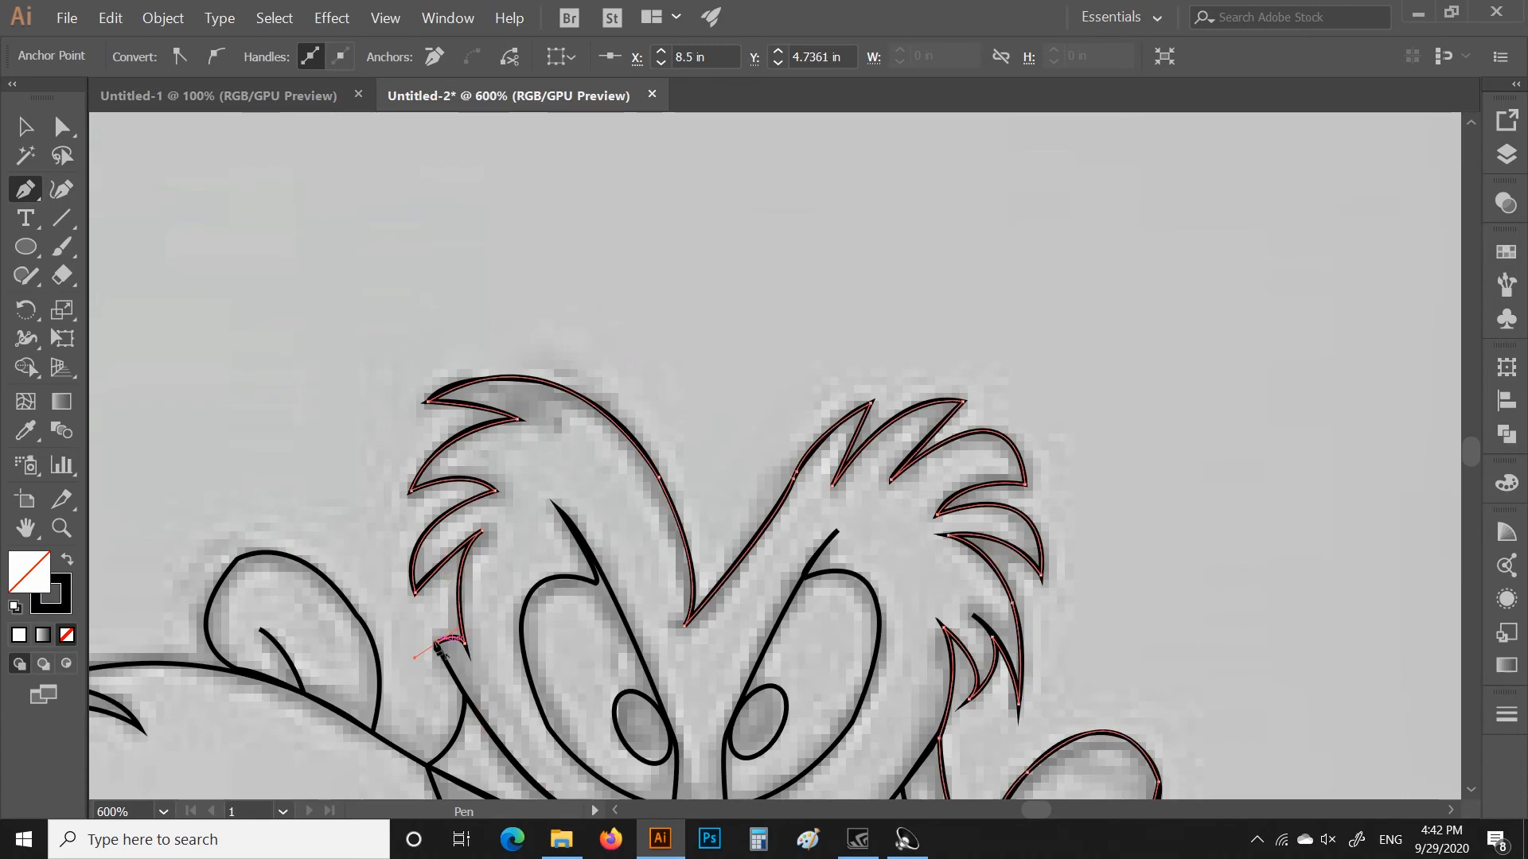
Continue the path down the left cheek to the moustache and around the left ear's outline
{"action": "scroll", "coordinate": [445, 628], "scroll_direction": "down", "scroll_amount": 1}
{"action": "left_click", "coordinate": [466, 621]}
{"action": "left_click_drag", "start_coordinate": [428, 689], "coordinate": [401, 694]}
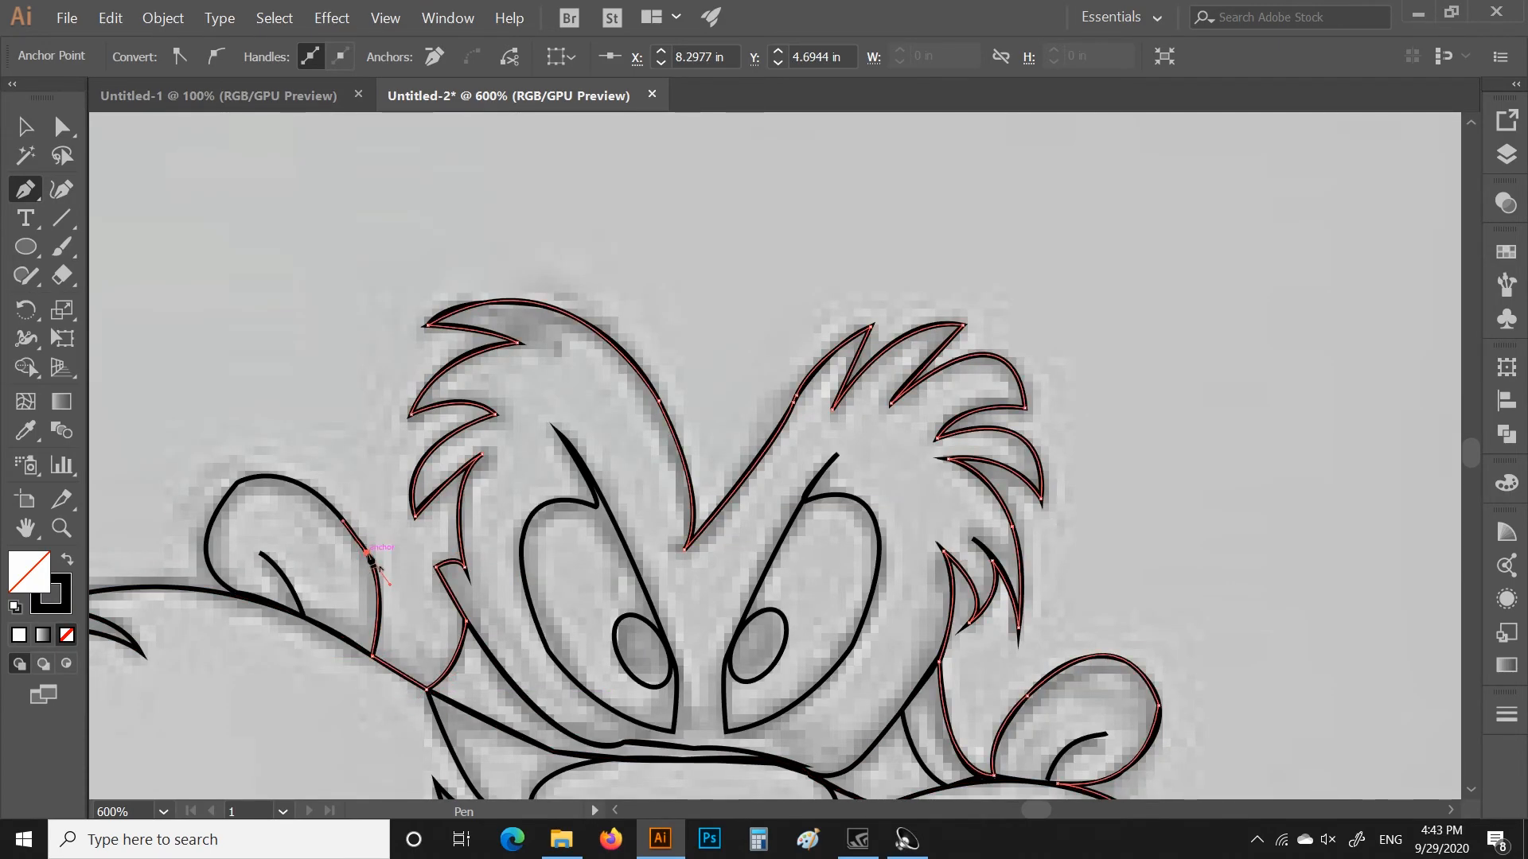
{"action": "left_click", "coordinate": [237, 483]}
{"action": "left_click_drag", "start_coordinate": [237, 593], "coordinate": [305, 631]}
Continue the path along the left moustache's upper edge and down its outer side
{"action": "scroll", "coordinate": [477, 597], "scroll_direction": "left", "scroll_amount": 6}
{"action": "left_click", "coordinate": [621, 688]}
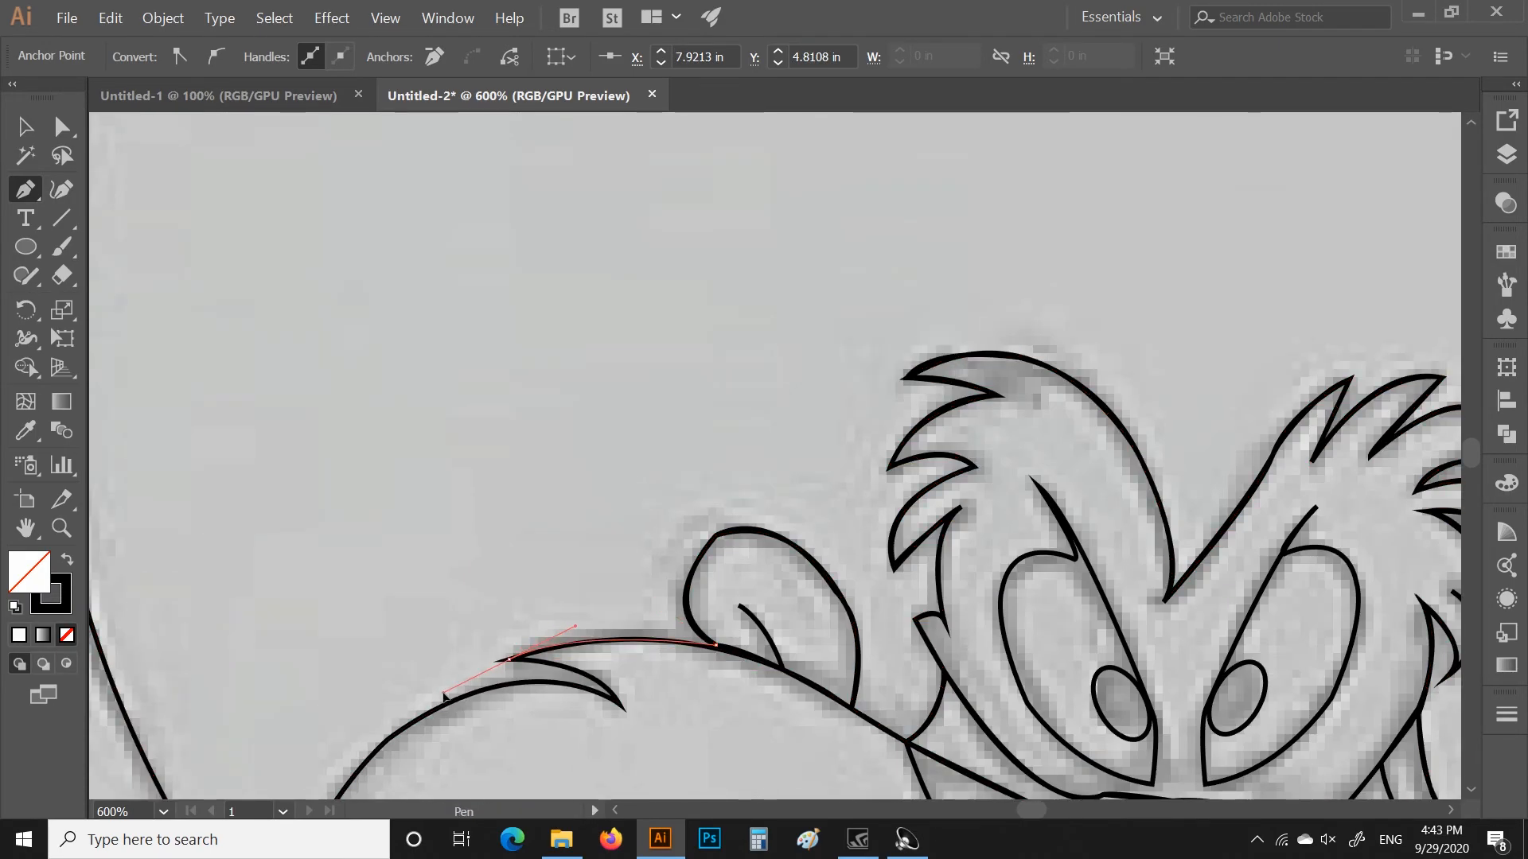
{"action": "scroll", "coordinate": [557, 684], "scroll_direction": "down", "scroll_amount": 1}
{"action": "left_click_drag", "start_coordinate": [433, 615], "coordinate": [500, 496]}
{"action": "left_click", "coordinate": [434, 615]}
{"action": "scroll", "coordinate": [398, 637], "scroll_direction": "down", "scroll_amount": 1}
{"action": "left_click", "coordinate": [267, 762]}
Trace the left arm from the moustache along the cuff and around the hand's raised thumb
{"action": "scroll", "coordinate": [342, 343], "scroll_direction": "down", "scroll_amount": 4}
{"action": "scroll", "coordinate": [500, 496], "scroll_direction": "up", "scroll_amount": 3}
{"action": "scroll", "coordinate": [500, 497], "scroll_direction": "up", "scroll_amount": 1}
{"action": "left_click", "coordinate": [722, 414]}
{"action": "left_click_drag", "start_coordinate": [696, 450], "coordinate": [709, 459]}
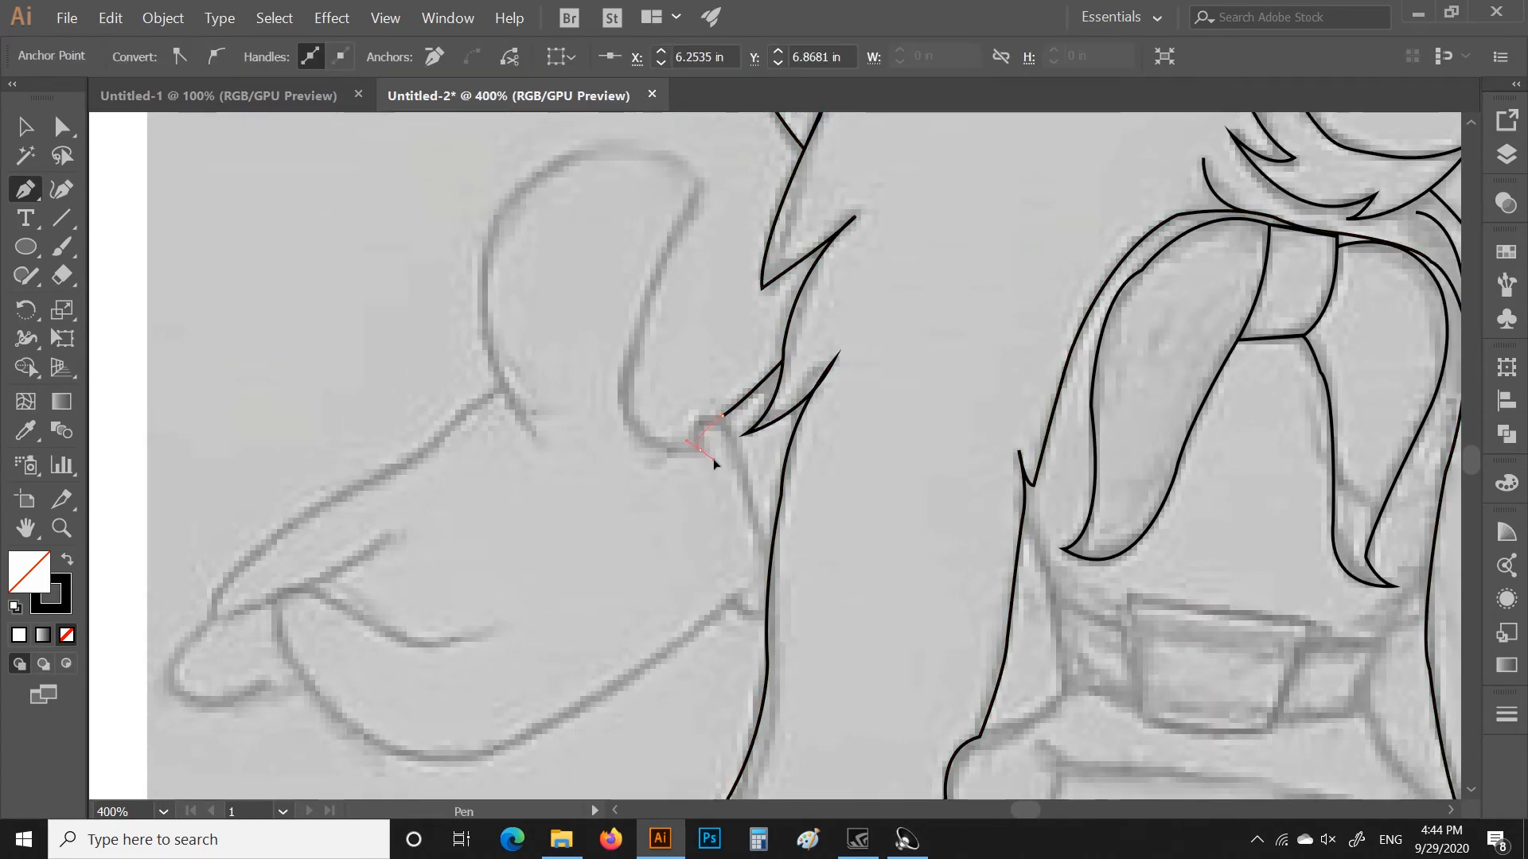
{"action": "left_click_drag", "start_coordinate": [434, 240], "coordinate": [436, 241]}
{"action": "left_click", "coordinate": [541, 438]}
{"action": "left_click", "coordinate": [500, 391]}
Trace the left hand's fingers and underside back to the cuff beside the moustache
{"action": "left_click", "coordinate": [444, 430]}
{"action": "left_click_drag", "start_coordinate": [356, 483], "coordinate": [321, 521]}
{"action": "left_click", "coordinate": [236, 569]}
{"action": "left_click_drag", "start_coordinate": [187, 719], "coordinate": [188, 718]}
{"action": "left_click_drag", "start_coordinate": [275, 686], "coordinate": [309, 679]}
{"action": "left_click_drag", "start_coordinate": [387, 752], "coordinate": [437, 781]}
{"action": "left_click_drag", "start_coordinate": [553, 724], "coordinate": [648, 668]}
{"action": "left_click_drag", "start_coordinate": [736, 597], "coordinate": [739, 599]}
{"action": "left_click_drag", "start_coordinate": [727, 435], "coordinate": [727, 435]}
{"action": "left_click_drag", "start_coordinate": [723, 417], "coordinate": [738, 465]}
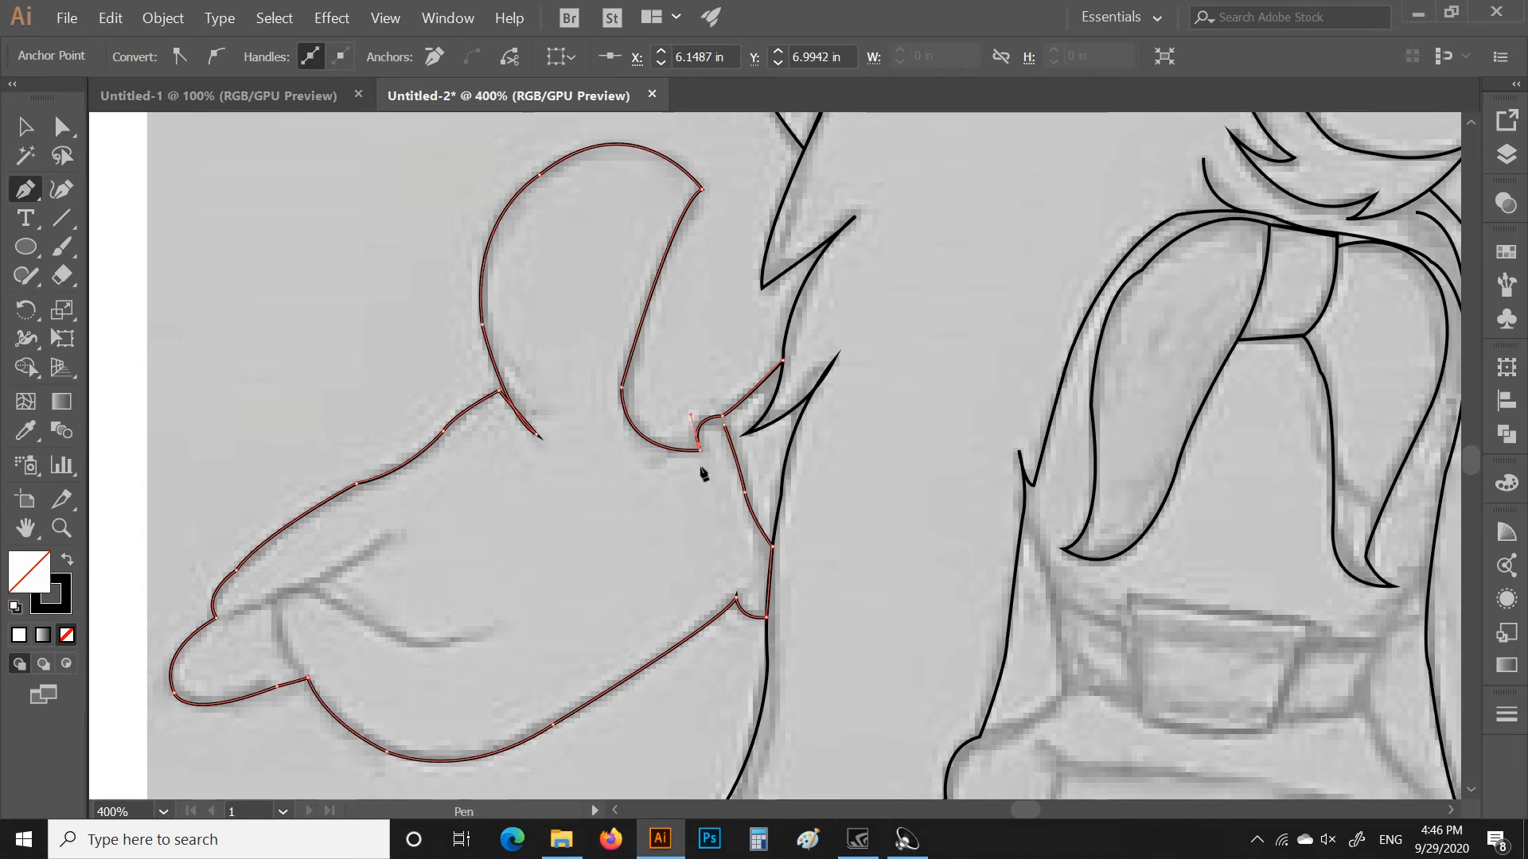
Complete the left arm's outline at the cuff and the moustache edge
{"action": "scroll", "coordinate": [702, 472], "scroll_direction": "up", "scroll_amount": 3}
{"action": "left_click_drag", "start_coordinate": [701, 428], "coordinate": [679, 449]}
{"action": "left_click", "coordinate": [694, 421]}
{"action": "left_click", "coordinate": [880, 249]}
Trace the upper finger crease on the left hand as an open path
{"action": "scroll", "coordinate": [665, 302], "scroll_direction": "down", "scroll_amount": 4}
{"action": "left_click", "coordinate": [421, 428]}
{"action": "left_click_drag", "start_coordinate": [362, 466], "coordinate": [334, 479]}
{"action": "left_click", "coordinate": [291, 488]}
{"action": "key", "text": "Escape"}
Trace the left hand's palm crease and continue it down between the fingers to the hand's lower edge
{"action": "left_click", "coordinate": [499, 496]}
{"action": "left_click_drag", "start_coordinate": [440, 511], "coordinate": [402, 512]}
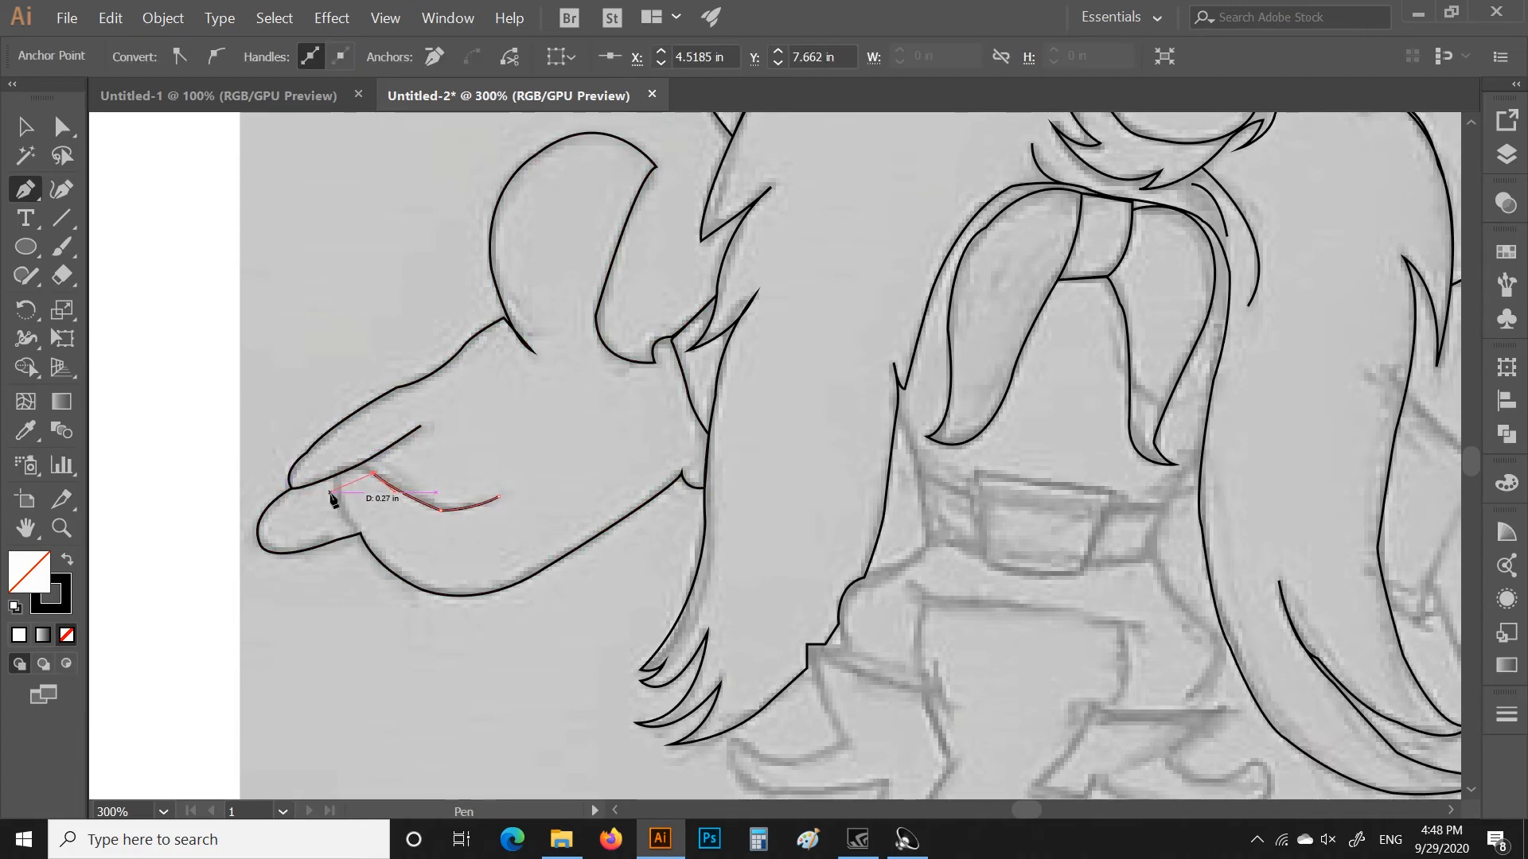
{"action": "left_click_drag", "start_coordinate": [353, 561], "coordinate": [353, 561]}
{"action": "left_click_drag", "start_coordinate": [361, 535], "coordinate": [375, 549]}
Trace the right arm's upper edge from the moustache and around the raised thumb of the right hand
{"action": "left_click_drag", "start_coordinate": [1252, 579], "coordinate": [384, 495]}
{"action": "left_click_drag", "start_coordinate": [433, 334], "coordinate": [558, 421]}
{"action": "key", "text": "Escape"}
{"action": "left_click", "coordinate": [663, 395]}
{"action": "left_click_drag", "start_coordinate": [745, 467], "coordinate": [773, 481]}
{"action": "left_click", "coordinate": [745, 466]}
{"action": "left_click_drag", "start_coordinate": [809, 389], "coordinate": [808, 347]}
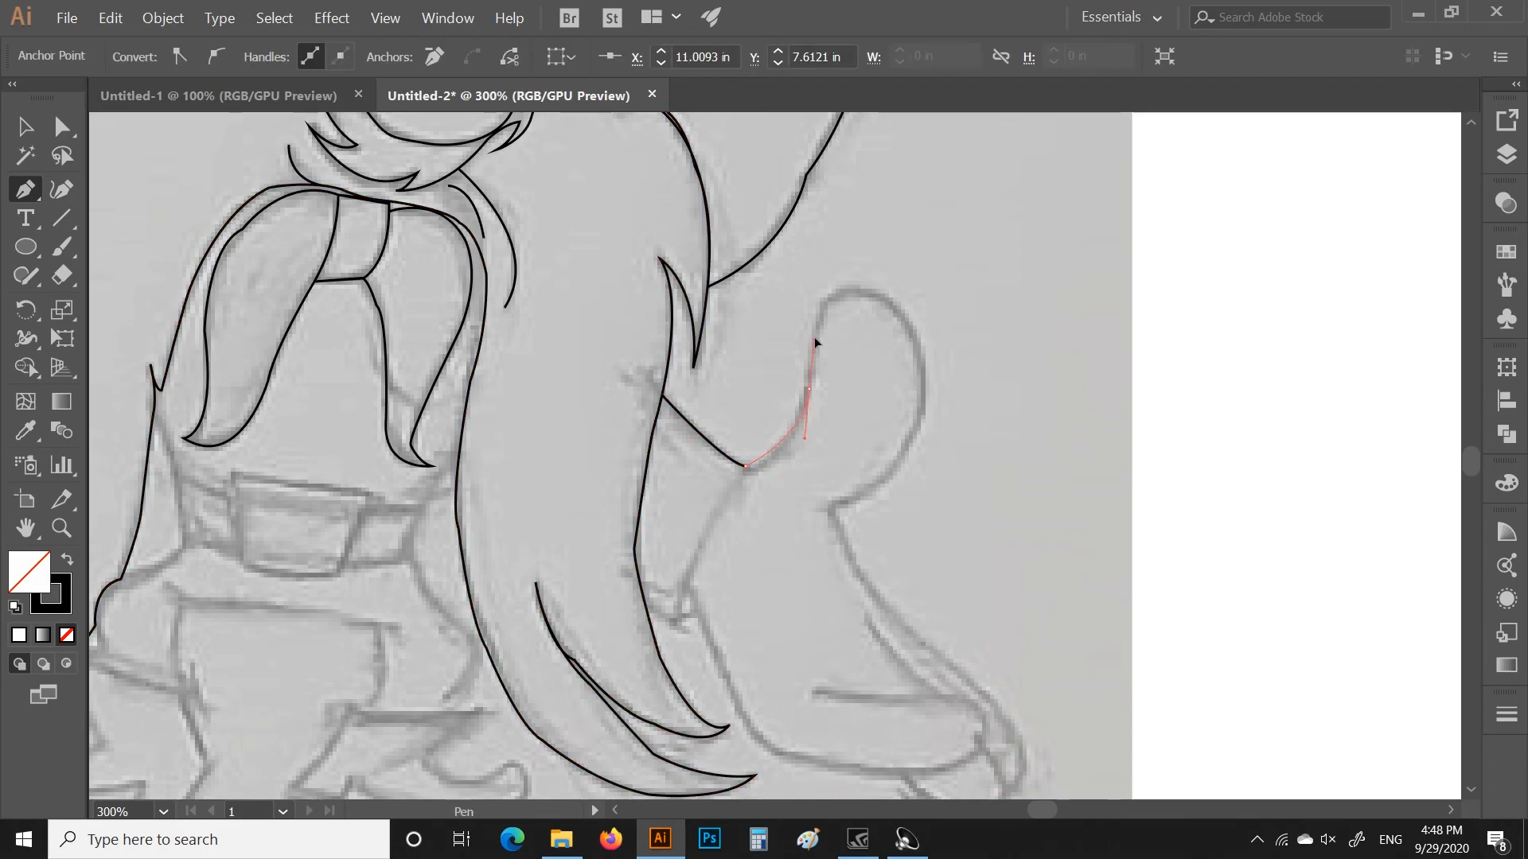
{"action": "left_click_drag", "start_coordinate": [836, 280], "coordinate": [837, 281]}
{"action": "left_click_drag", "start_coordinate": [919, 356], "coordinate": [937, 455]}
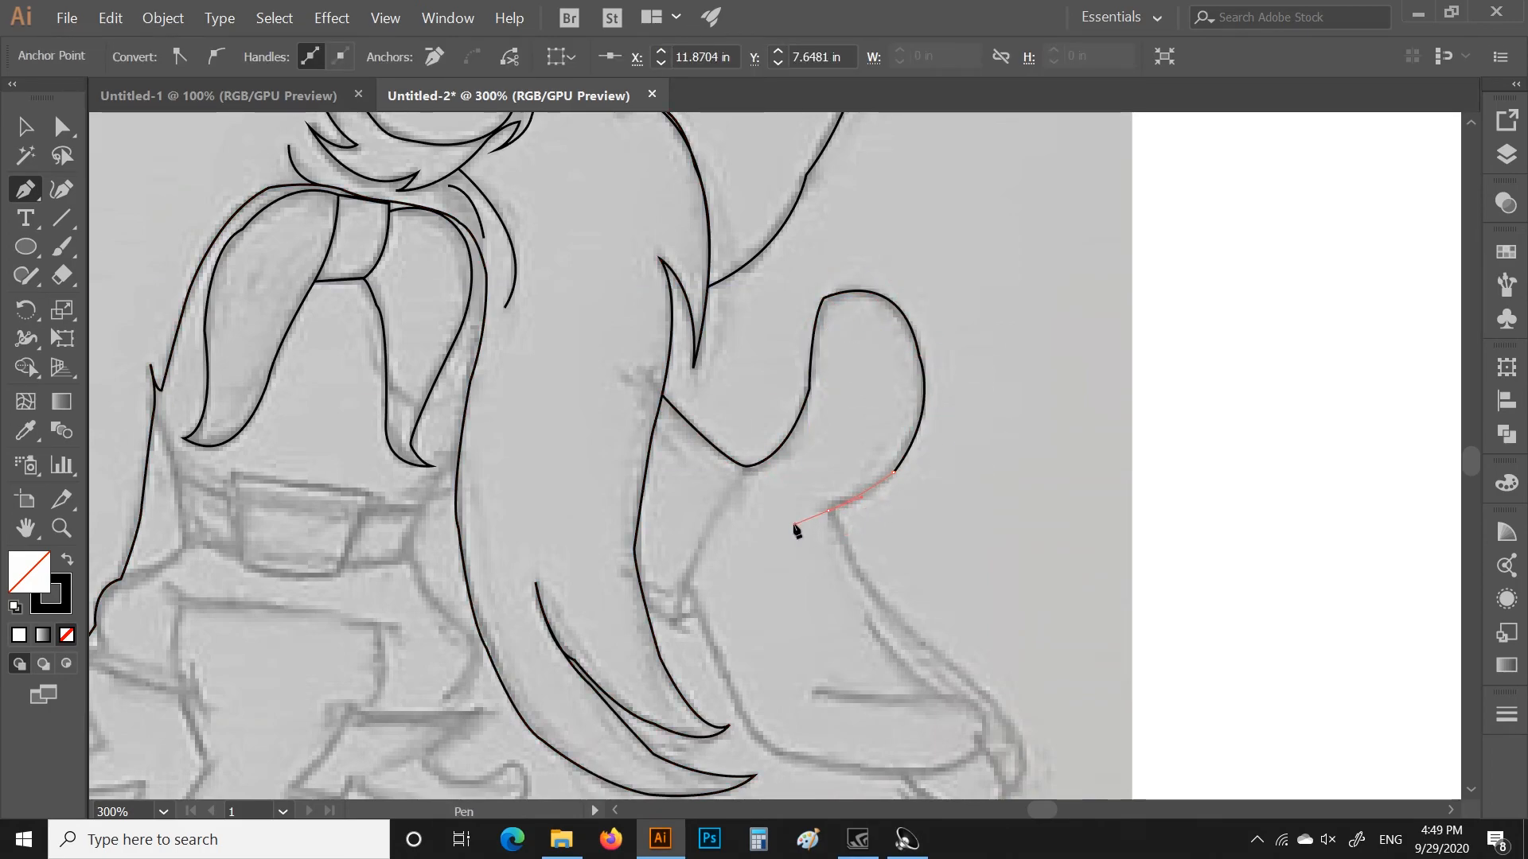
Continue the right hand's outline from the thumb's base down its outer edge to the fingertip
{"action": "left_click", "coordinate": [828, 510]}
{"action": "scroll", "coordinate": [828, 510], "scroll_direction": "down", "scroll_amount": 3}
{"action": "left_click_drag", "start_coordinate": [880, 507], "coordinate": [896, 525]}
{"action": "left_click", "coordinate": [881, 508]}
{"action": "left_click_drag", "start_coordinate": [971, 586], "coordinate": [973, 588]}
{"action": "left_click_drag", "start_coordinate": [1021, 652], "coordinate": [875, 656]}
{"action": "left_click", "coordinate": [1022, 652]}
Trace around the right hand's fingertips and back along its underside toward the cuff
{"action": "left_click", "coordinate": [1005, 691]}
{"action": "left_click", "coordinate": [963, 721]}
{"action": "left_click", "coordinate": [900, 679]}
{"action": "left_click_drag", "start_coordinate": [779, 655], "coordinate": [761, 638]}
{"action": "left_click", "coordinate": [779, 655]}
{"action": "left_click_drag", "start_coordinate": [726, 578], "coordinate": [717, 549]}
{"action": "left_click", "coordinate": [726, 578]}
Trace the right cuff to the moustache, close the arm's outline along it, and add the cuff's inner edge line
{"action": "left_click_drag", "start_coordinate": [682, 490], "coordinate": [709, 419]}
{"action": "key", "text": "ctrl+z"}
{"action": "scroll", "coordinate": [701, 515], "scroll_direction": "up", "scroll_amount": 4}
{"action": "left_click", "coordinate": [688, 505]}
{"action": "scroll", "coordinate": [681, 511], "scroll_direction": "down", "scroll_amount": 4}
{"action": "scroll", "coordinate": [662, 534], "scroll_direction": "up", "scroll_amount": 4}
{"action": "left_click_drag", "start_coordinate": [659, 513], "coordinate": [646, 510]}
{"action": "scroll", "coordinate": [572, 422], "scroll_direction": "down", "scroll_amount": 2}
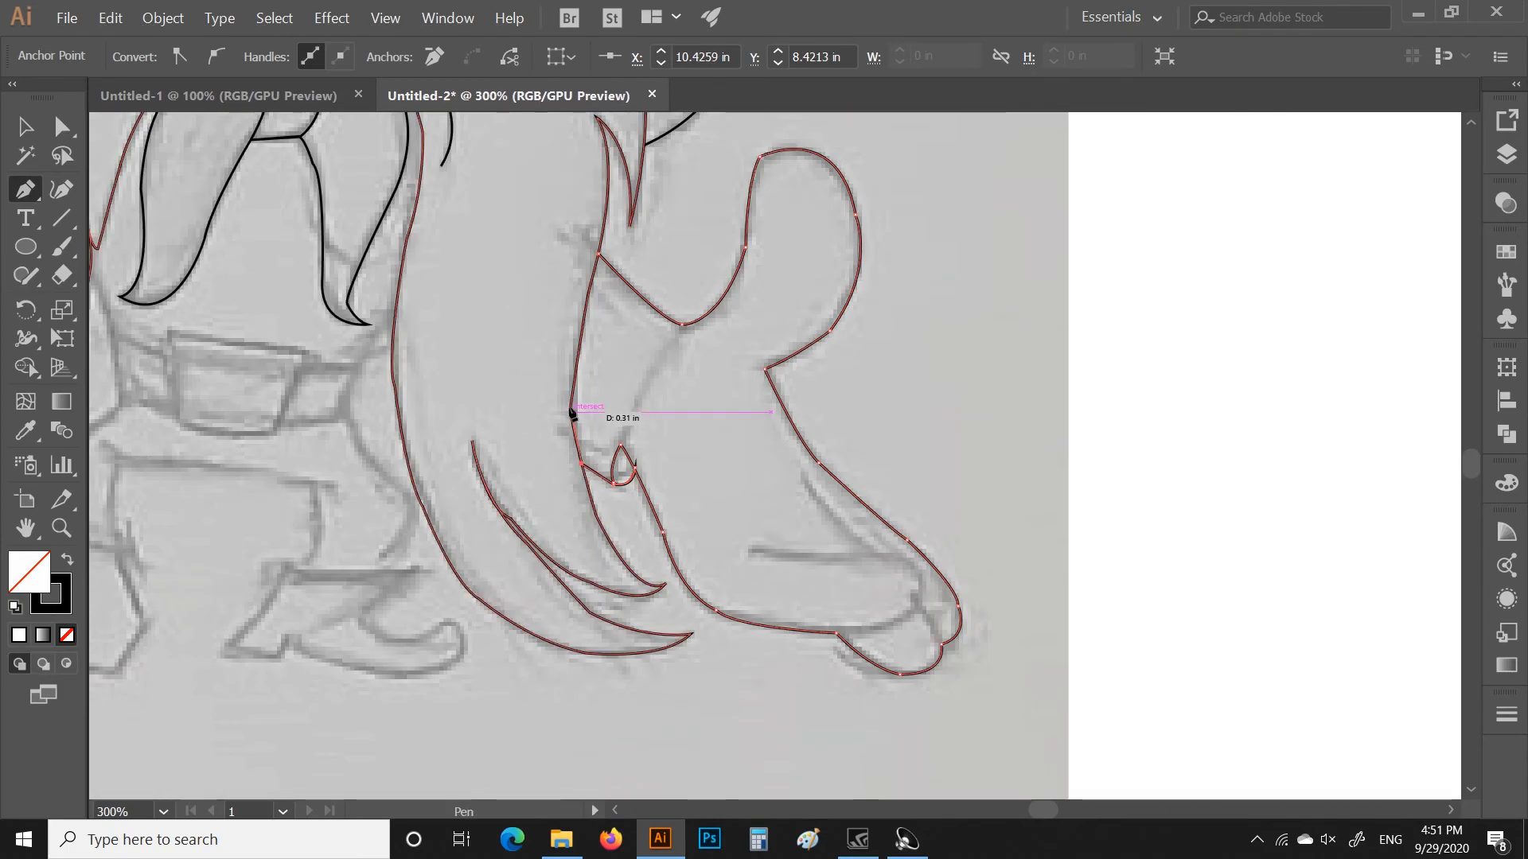
{"action": "key", "text": "a"}
{"action": "left_click", "coordinate": [640, 480]}
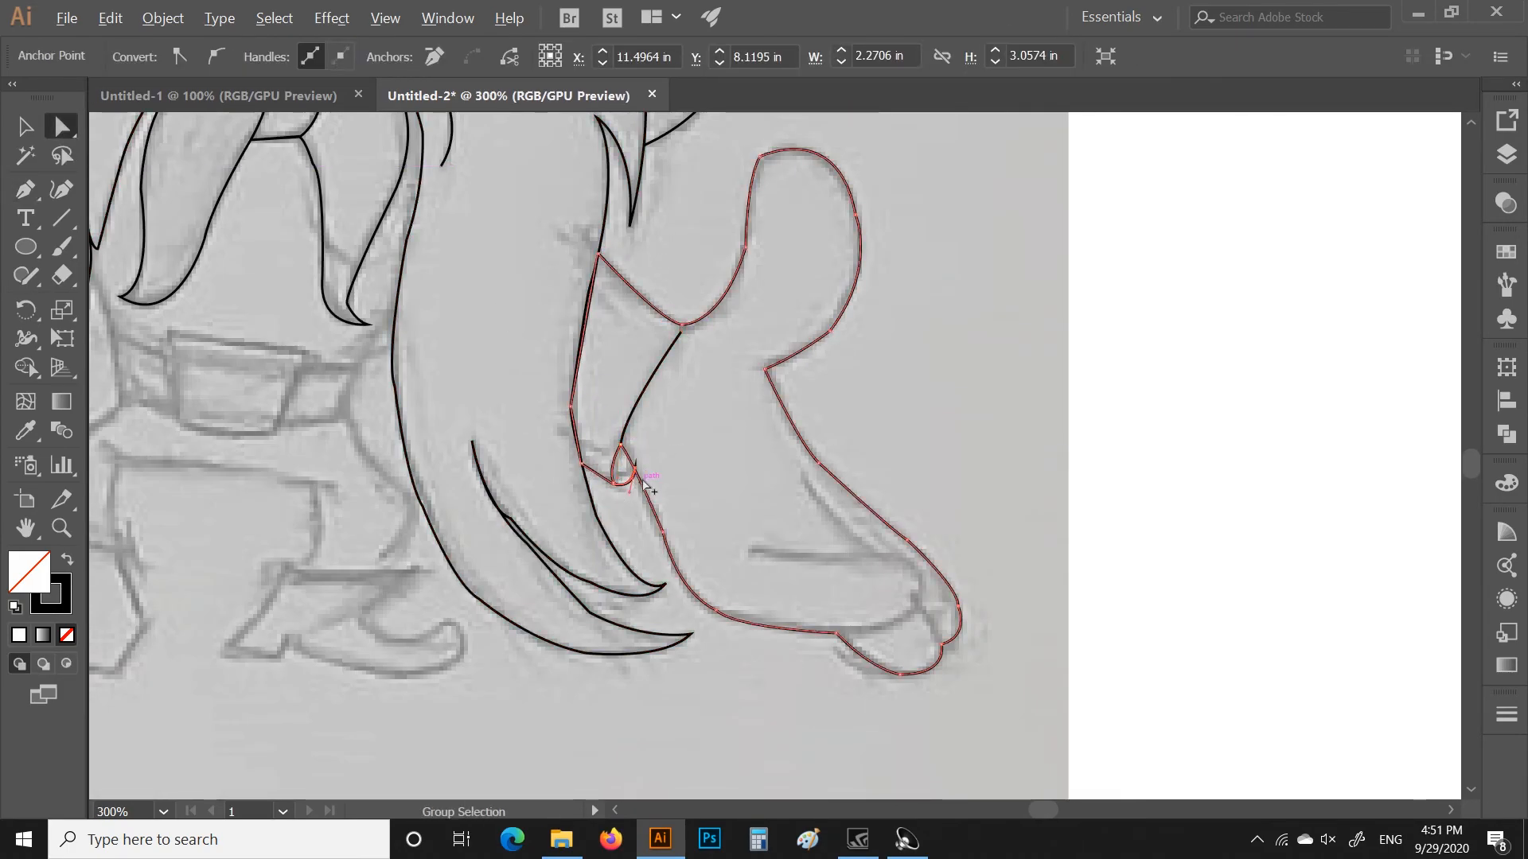
Adjust the anchors at the right cuff and extend the cuff's inner line up to the base of the thumb
{"action": "scroll", "coordinate": [642, 482], "scroll_direction": "up", "scroll_amount": 4}
{"action": "left_click_drag", "start_coordinate": [611, 396], "coordinate": [608, 440]}
{"action": "left_click_drag", "start_coordinate": [585, 529], "coordinate": [599, 536]}
{"action": "scroll", "coordinate": [477, 482], "scroll_direction": "down", "scroll_amount": 4}
{"action": "scroll", "coordinate": [559, 343], "scroll_direction": "up", "scroll_amount": 5}
{"action": "left_click_drag", "start_coordinate": [536, 289], "coordinate": [537, 263]}
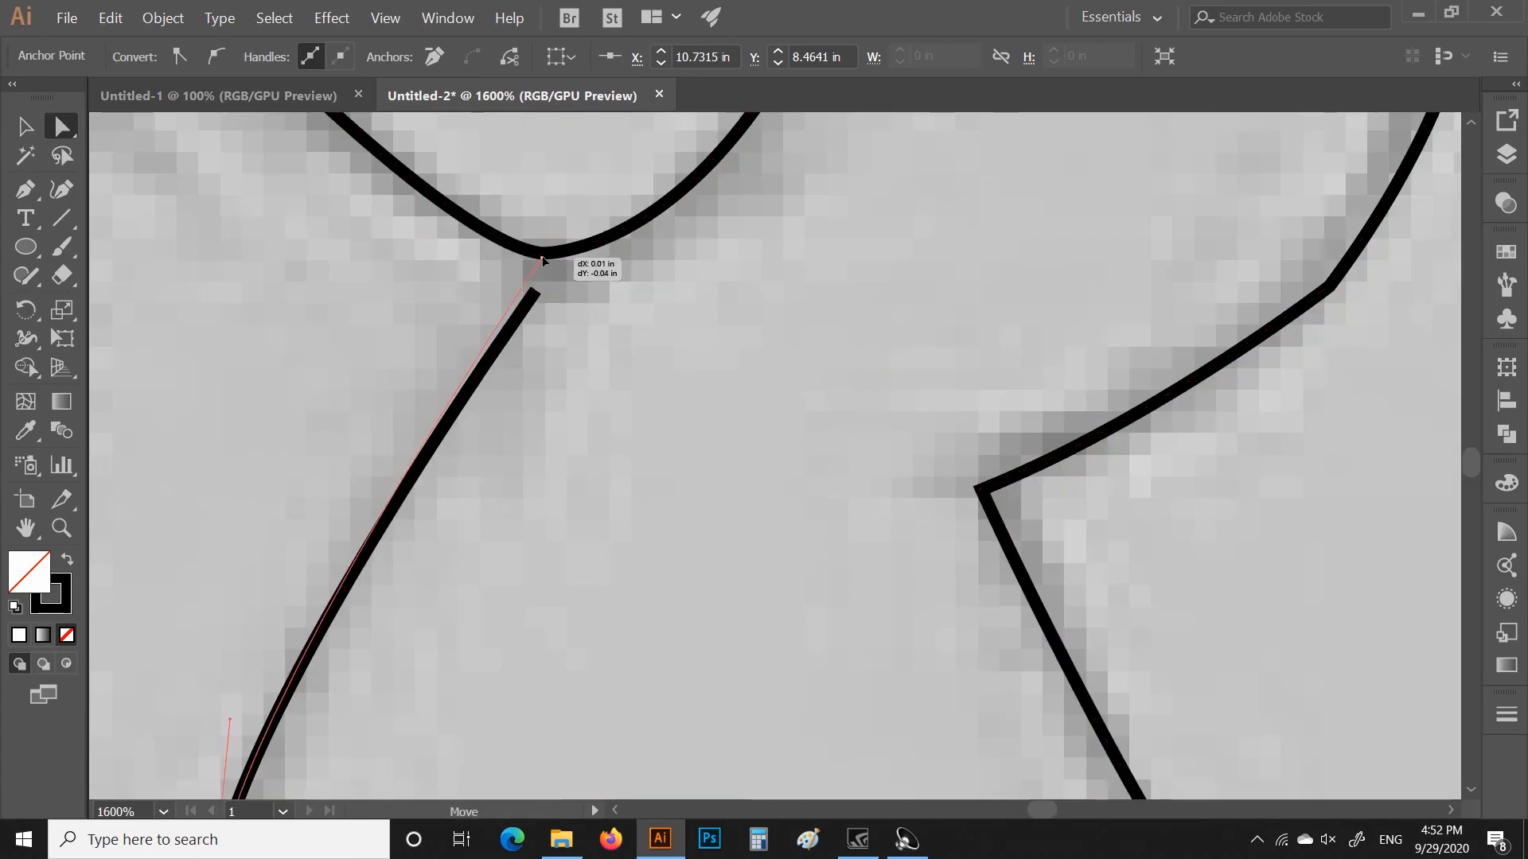
{"action": "scroll", "coordinate": [559, 342], "scroll_direction": "down", "scroll_amount": 5}
Draw the palm and finger crease lines inside the right hand as separate open paths
{"action": "key", "text": "p"}
{"action": "left_click", "coordinate": [624, 549]}
{"action": "left_click_drag", "start_coordinate": [703, 562], "coordinate": [744, 558]}
{"action": "left_click_drag", "start_coordinate": [771, 624], "coordinate": [732, 655]}
{"action": "left_click", "coordinate": [720, 696], "text": "ctrl"}
{"action": "left_click", "coordinate": [676, 478]}
{"action": "left_click_drag", "start_coordinate": [759, 560], "coordinate": [799, 580]}
{"action": "left_click", "coordinate": [849, 650], "text": "ctrl"}
{"action": "left_click", "coordinate": [791, 602]}
{"action": "left_click_drag", "start_coordinate": [817, 647], "coordinate": [821, 663]}
Check the linework with the Layer 1 template hidden, and show the template again
{"action": "scroll", "coordinate": [723, 511], "scroll_direction": "down", "scroll_amount": 4}
{"action": "key", "text": "space"}
{"action": "left_click_drag", "start_coordinate": [673, 564], "coordinate": [759, 594]}
{"action": "left_click", "coordinate": [1506, 154]}
{"action": "left_click", "coordinate": [1210, 198]}
{"action": "left_click", "coordinate": [1210, 198]}
{"action": "left_click", "coordinate": [1506, 154]}
Trace the curved band at the top of the left boot, from the moustache to its rounded end
{"action": "scroll", "coordinate": [612, 576], "scroll_direction": "up", "scroll_amount": 3}
{"action": "left_click", "coordinate": [646, 463]}
{"action": "scroll", "coordinate": [710, 482], "scroll_direction": "up", "scroll_amount": 4}
{"action": "mouse_move", "coordinate": [711, 487]}
{"action": "left_mouse_down"}
{"action": "mouse_move", "coordinate": [634, 451]}
{"action": "mouse_move", "coordinate": [625, 467]}
{"action": "left_mouse_up"}
{"action": "left_click", "coordinate": [710, 486]}
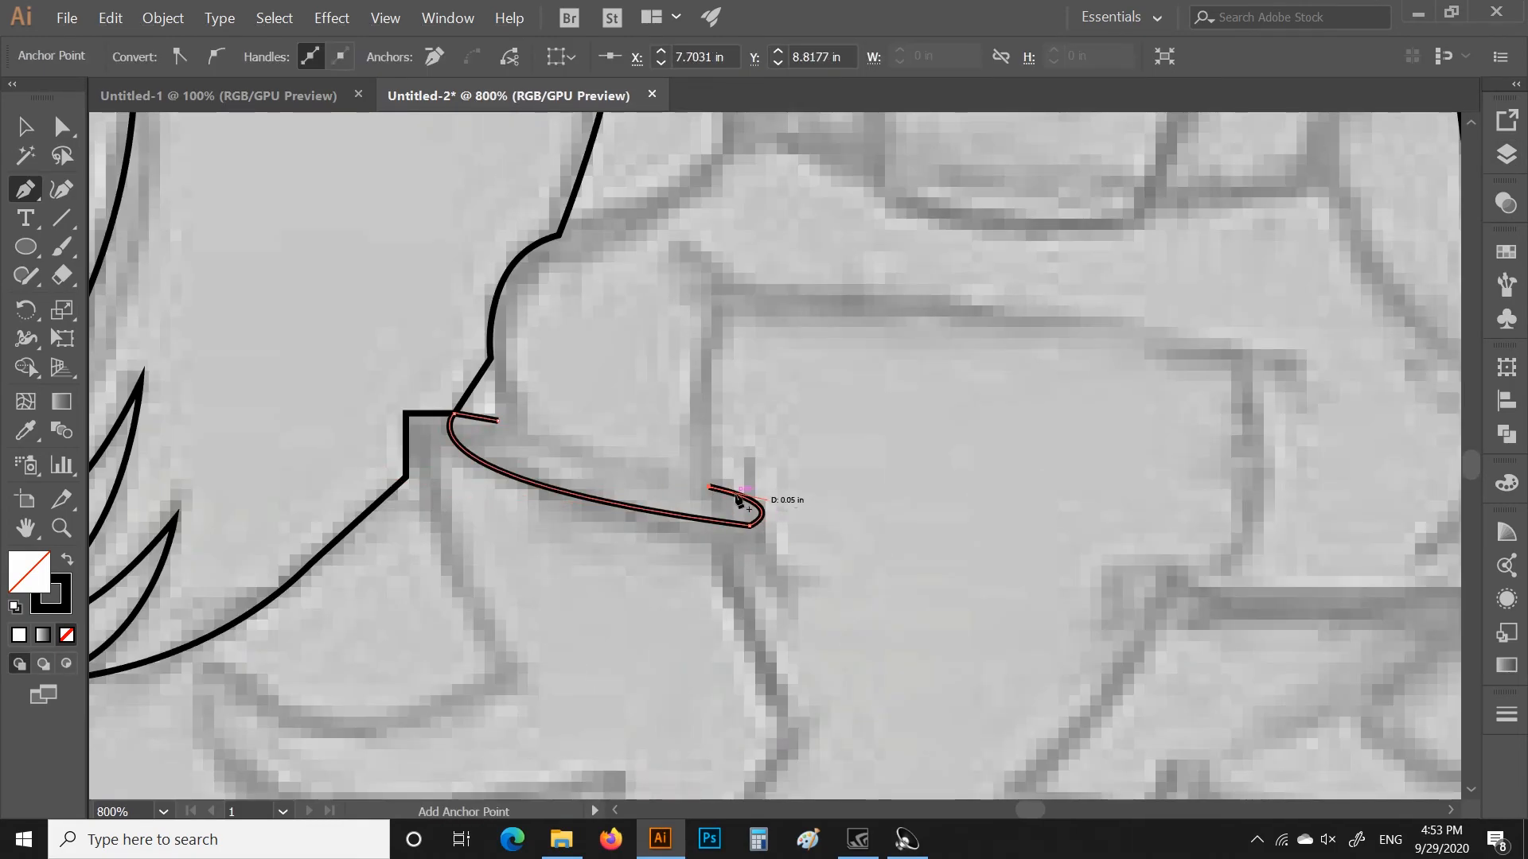
{"action": "scroll", "coordinate": [738, 500], "scroll_direction": "down", "scroll_amount": 2}
{"action": "left_click", "coordinate": [754, 464], "text": "ctrl"}
{"action": "left_click", "coordinate": [762, 444]}
{"action": "left_click_drag", "start_coordinate": [715, 450], "coordinate": [680, 447]}
Trace the left boot from its band around the heel, sole and curled toe back up to the moustache
{"action": "scroll", "coordinate": [680, 451], "scroll_direction": "down", "scroll_amount": 2}
{"action": "scroll", "coordinate": [754, 518], "scroll_direction": "down", "scroll_amount": 1}
{"action": "left_click", "coordinate": [752, 517]}
{"action": "left_click", "coordinate": [710, 584]}
{"action": "left_click", "coordinate": [651, 579]}
{"action": "left_click", "coordinate": [667, 541]}
{"action": "left_click_drag", "start_coordinate": [454, 500], "coordinate": [455, 406]}
{"action": "left_click_drag", "start_coordinate": [507, 517], "coordinate": [557, 563]}
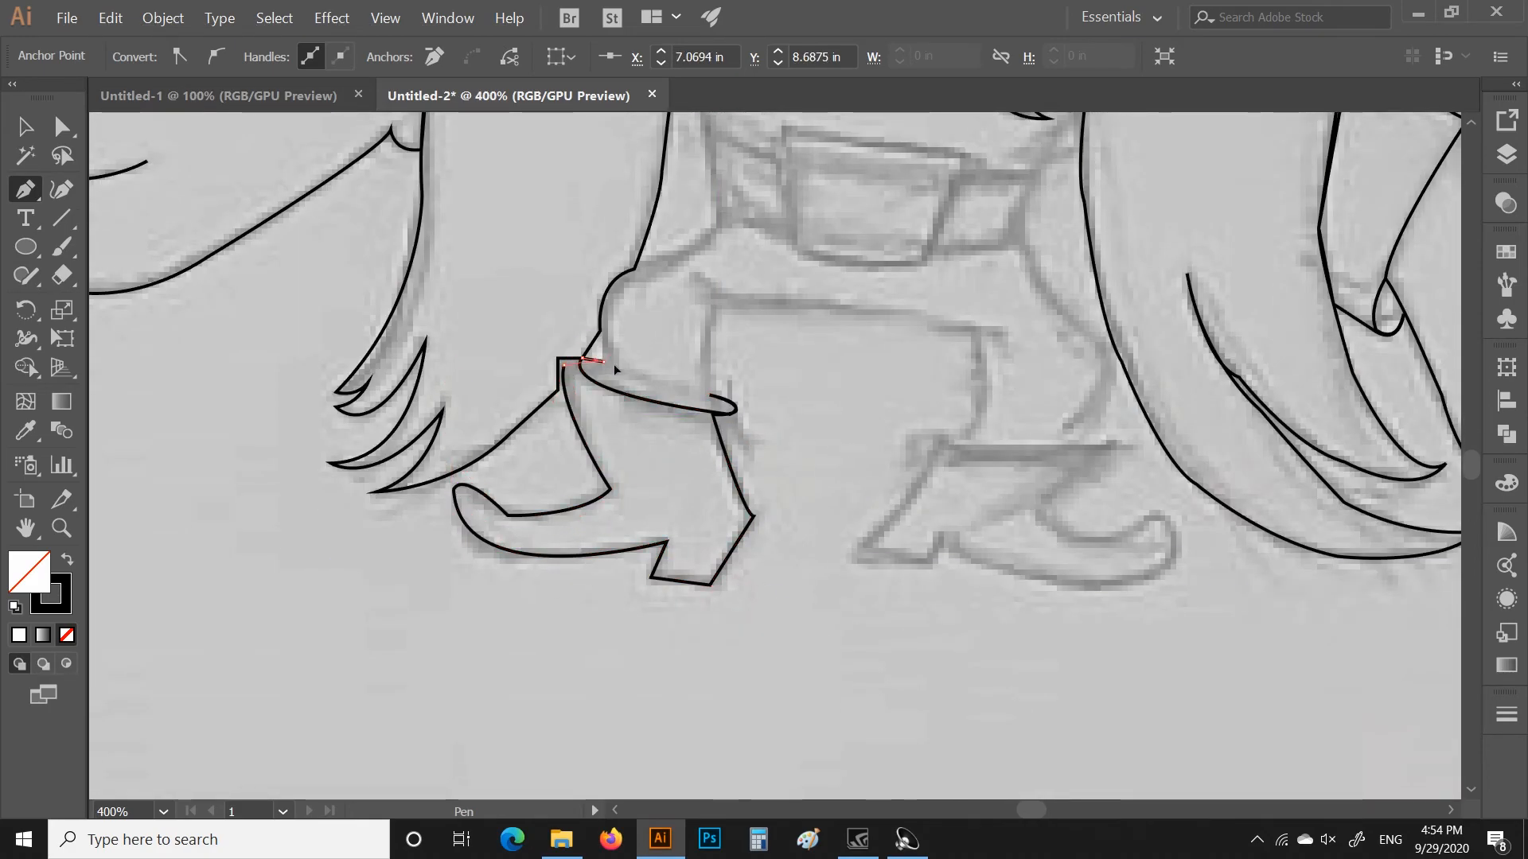
{"action": "left_click", "coordinate": [581, 361]}
Trace the right boot as a closed outline around its top edge, heel, sole and curled toe
{"action": "scroll", "coordinate": [672, 557], "scroll_direction": "down", "scroll_amount": 2}
{"action": "scroll", "coordinate": [563, 398], "scroll_direction": "up", "scroll_amount": 1}
{"action": "left_click", "coordinate": [680, 393]}
{"action": "left_click", "coordinate": [554, 393]}
{"action": "left_click", "coordinate": [484, 479]}
{"action": "left_click", "coordinate": [542, 484]}
{"action": "left_click", "coordinate": [559, 459]}
{"action": "mouse_move", "coordinate": [651, 500]}
{"action": "left_mouse_down"}
{"action": "mouse_move", "coordinate": [688, 502]}
{"action": "mouse_move", "coordinate": [682, 472]}
{"action": "left_mouse_up"}
{"action": "left_click", "coordinate": [680, 393]}
{"action": "scroll", "coordinate": [680, 393], "scroll_direction": "down", "scroll_amount": 2}
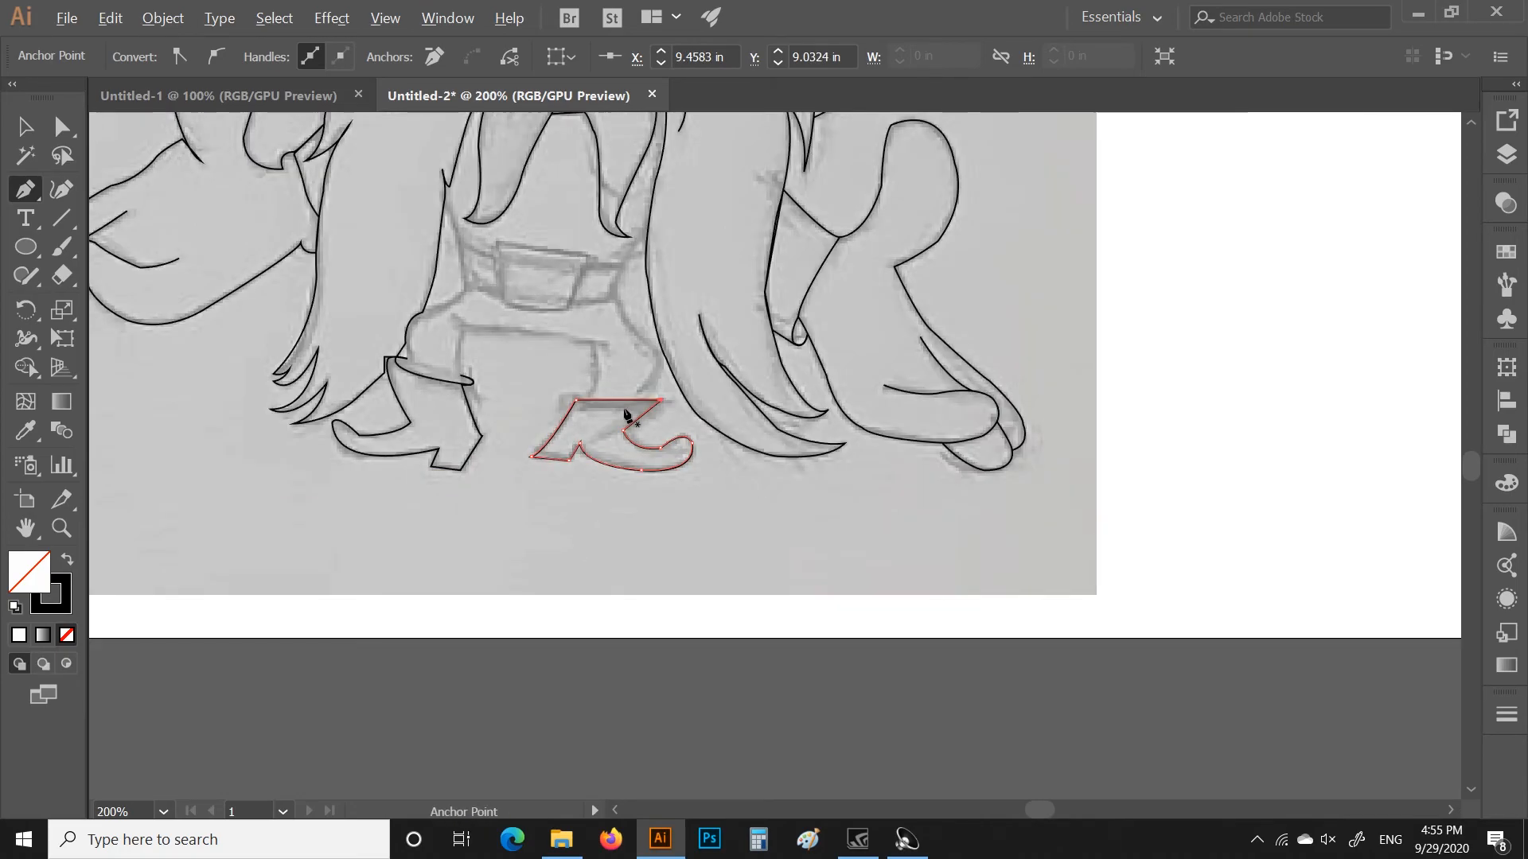
Trace the trousers from the left boot up the outer leg and along the lower edge of the belt
{"action": "scroll", "coordinate": [553, 477], "scroll_direction": "up", "scroll_amount": 2}
{"action": "left_click", "coordinate": [409, 595]}
{"action": "left_click_drag", "start_coordinate": [434, 549], "coordinate": [476, 540]}
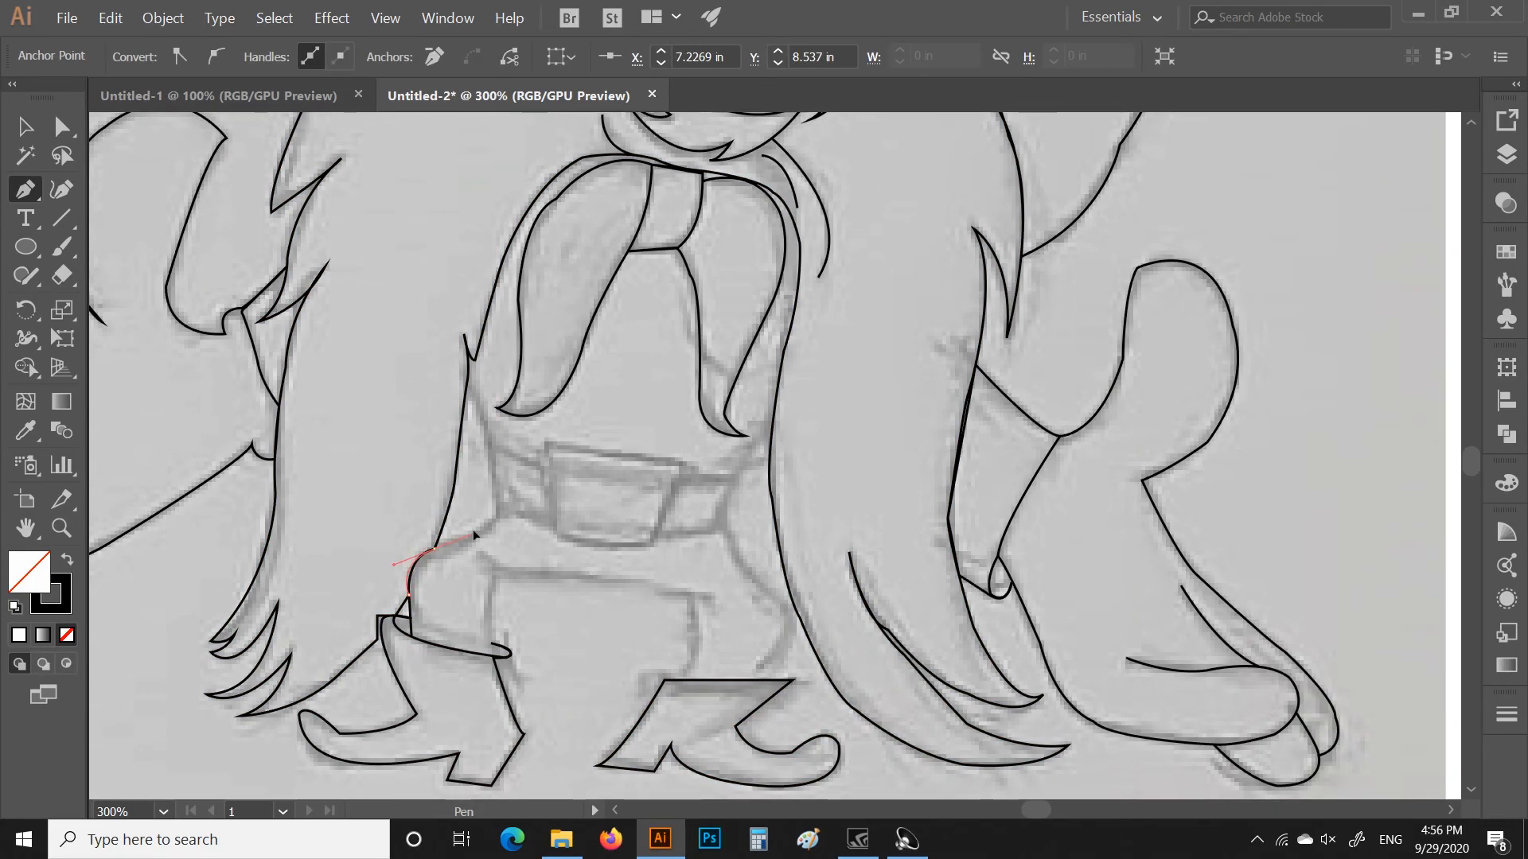
{"action": "left_click", "coordinate": [497, 506]}
{"action": "left_click", "coordinate": [554, 535]}
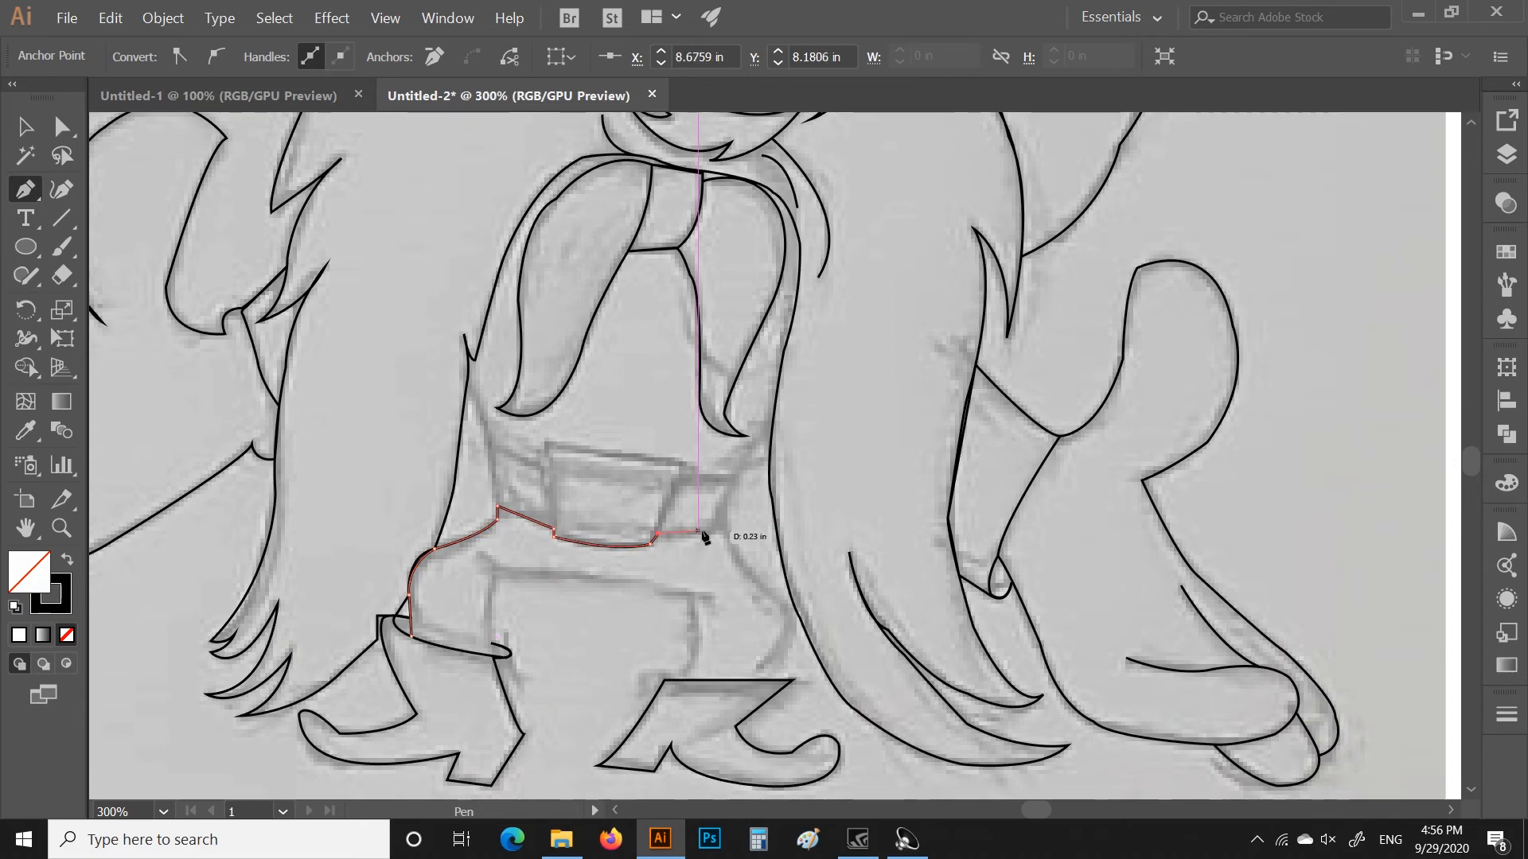
Continue the trousers down the right leg to the boot, up its inner edge and across to the left leg
{"action": "left_click", "coordinate": [757, 681]}
{"action": "left_click_drag", "start_coordinate": [761, 657], "coordinate": [693, 596]}
{"action": "left_click", "coordinate": [681, 680]}
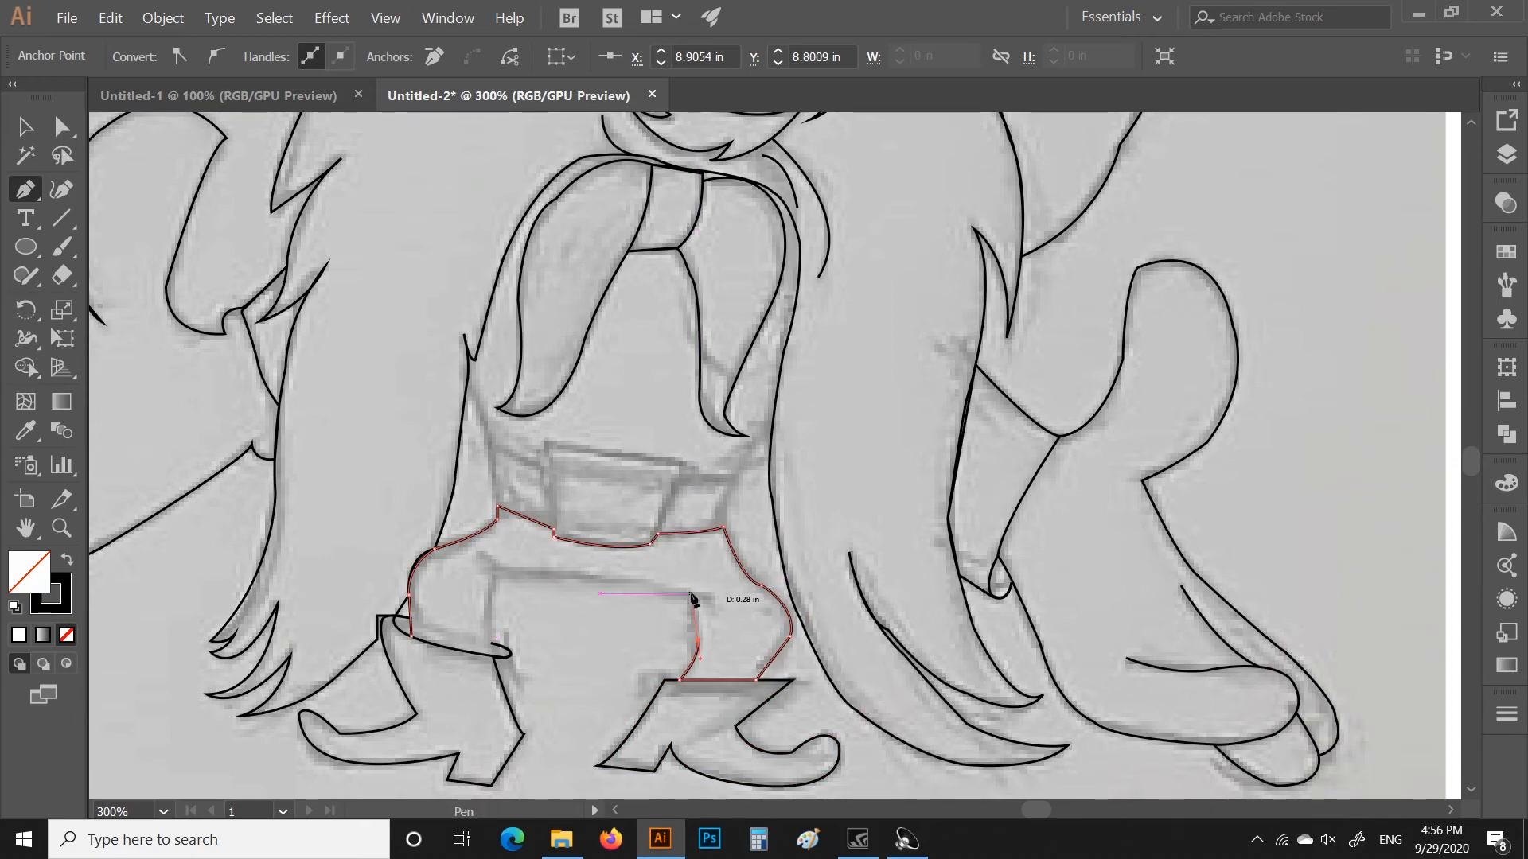
{"action": "left_click", "coordinate": [660, 591]}
{"action": "scroll", "coordinate": [638, 576], "scroll_direction": "up", "scroll_amount": 1}
{"action": "left_click", "coordinate": [625, 582]}
{"action": "left_click", "coordinate": [564, 582]}
{"action": "left_click_drag", "start_coordinate": [519, 569], "coordinate": [506, 581]}
{"action": "left_click", "coordinate": [477, 577]}
{"action": "left_click_drag", "start_coordinate": [422, 543], "coordinate": [459, 582]}
{"action": "left_click_drag", "start_coordinate": [436, 624], "coordinate": [436, 630]}
Trace the belt buckle as a closed four-sided shape
{"action": "scroll", "coordinate": [702, 625], "scroll_direction": "up", "scroll_amount": 3}
{"action": "left_click", "coordinate": [509, 568]}
{"action": "left_click", "coordinate": [712, 595]}
{"action": "left_click", "coordinate": [654, 703]}
{"action": "left_click_drag", "start_coordinate": [525, 694], "coordinate": [482, 681]}
{"action": "left_click", "coordinate": [509, 568]}
Trace the belt as a closed outline on both sides of the buckle
{"action": "left_click", "coordinate": [441, 569]}
{"action": "left_click", "coordinate": [517, 609]}
{"action": "left_click_drag", "start_coordinate": [772, 619], "coordinate": [772, 619]}
{"action": "left_click", "coordinate": [745, 682]}
{"action": "left_click", "coordinate": [664, 689]}
{"action": "left_click", "coordinate": [525, 684]}
{"action": "left_click", "coordinate": [449, 652]}
{"action": "left_click", "coordinate": [441, 569]}
Start the shirt outline along the belt's upper edge, following the top of the buckle to the right moustache
{"action": "scroll", "coordinate": [534, 559], "scroll_direction": "up", "scroll_amount": 1}
{"action": "left_click", "coordinate": [411, 525]}
{"action": "left_click", "coordinate": [441, 606]}
{"action": "left_click", "coordinate": [517, 647]}
{"action": "left_click", "coordinate": [509, 606]}
{"action": "left_click", "coordinate": [712, 636]}
{"action": "left_click", "coordinate": [703, 656]}
{"action": "left_click", "coordinate": [769, 654]}
{"action": "left_click_drag", "start_coordinate": [816, 584], "coordinate": [828, 579]}
Continue the shirt outline up the right moustache and around the scarf's right tail to its inner edge
{"action": "scroll", "coordinate": [819, 593], "scroll_direction": "up", "scroll_amount": 2}
{"action": "left_click", "coordinate": [831, 579]}
{"action": "left_click", "coordinate": [854, 436]}
{"action": "left_click", "coordinate": [836, 388]}
{"action": "left_click", "coordinate": [795, 357]}
{"action": "left_click", "coordinate": [834, 443]}
{"action": "left_click", "coordinate": [722, 662]}
{"action": "left_click_drag", "start_coordinate": [721, 537], "coordinate": [679, 469]}
{"action": "scroll", "coordinate": [740, 665], "scroll_direction": "up", "scroll_amount": 3}
{"action": "key", "text": "ctrl+z"}
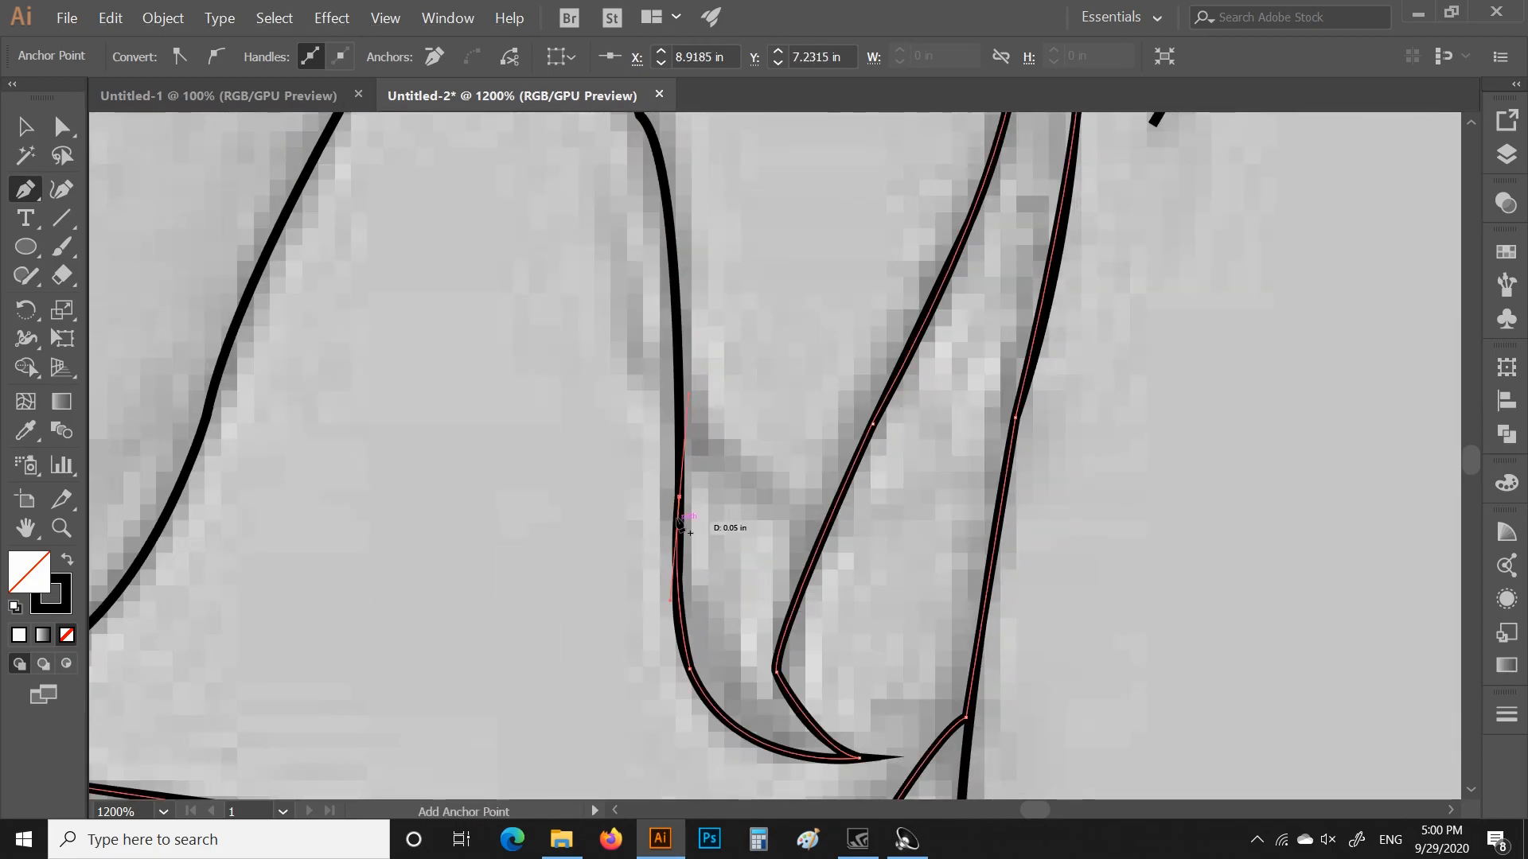
Trace the shirt's edge up to the scarf knot and down the inner edge of the left tail to its tip
{"action": "scroll", "coordinate": [678, 446], "scroll_direction": "up", "scroll_amount": 3}
{"action": "left_click_drag", "start_coordinate": [658, 267], "coordinate": [651, 245]}
{"action": "scroll", "coordinate": [666, 293], "scroll_direction": "up", "scroll_amount": 2}
{"action": "left_click_drag", "start_coordinate": [585, 196], "coordinate": [567, 188]}
{"action": "scroll", "coordinate": [249, 477], "scroll_direction": "down", "scroll_amount": 5}
{"action": "left_click", "coordinate": [452, 625]}
{"action": "left_click_drag", "start_coordinate": [275, 617], "coordinate": [174, 554]}
Trace the shirt's edge up the outer side of the scarf's left tail to the top of the knot
{"action": "scroll", "coordinate": [353, 352], "scroll_direction": "up", "scroll_amount": 8}
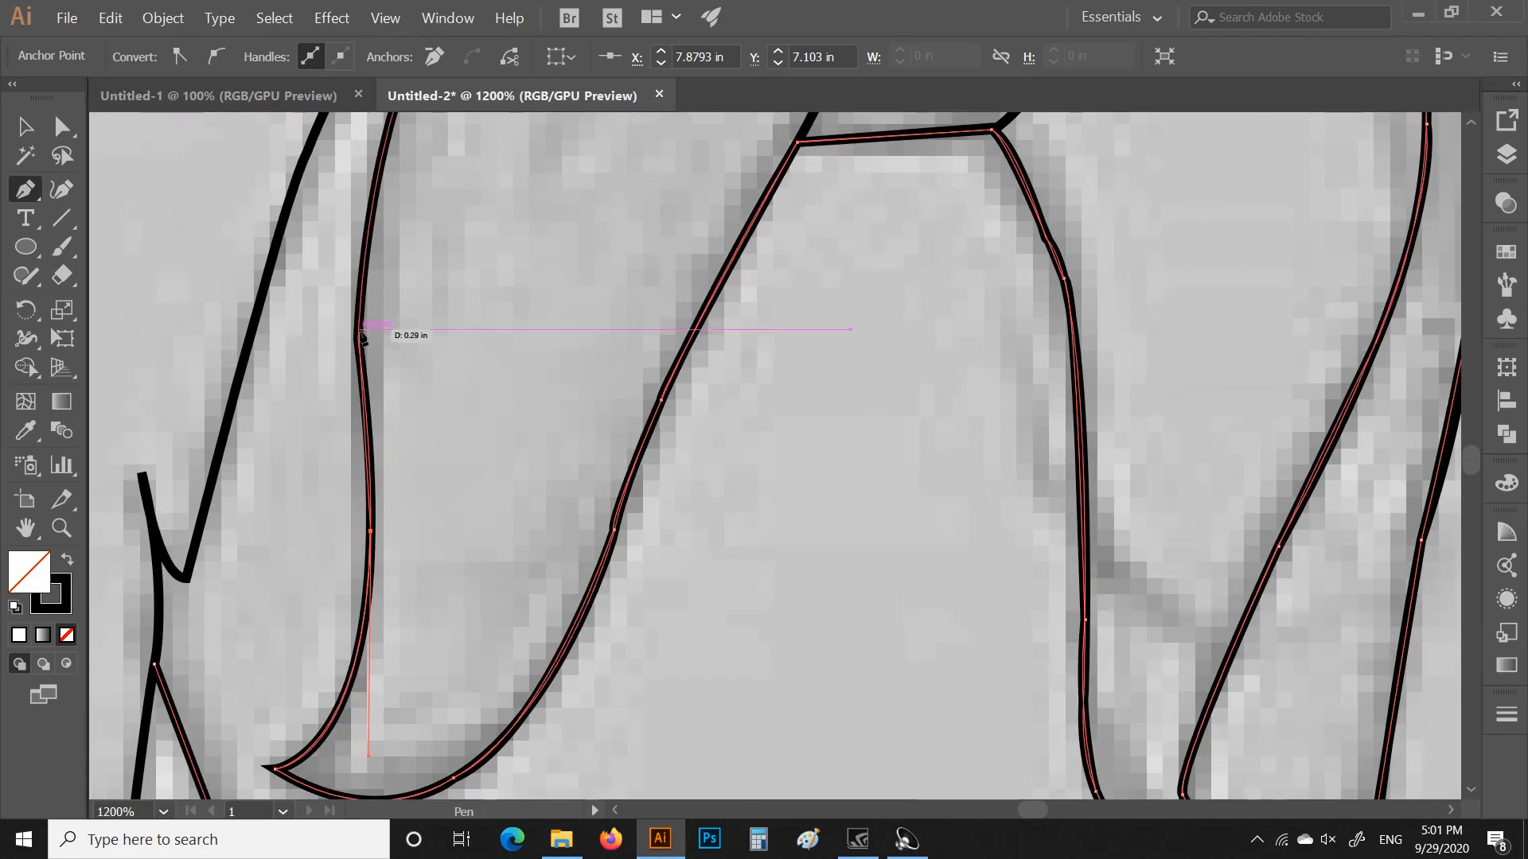
{"action": "left_click", "coordinate": [410, 208]}
{"action": "scroll", "coordinate": [422, 207], "scroll_direction": "up", "scroll_amount": 2}
{"action": "left_click_drag", "start_coordinate": [509, 218], "coordinate": [567, 205]}
{"action": "scroll", "coordinate": [746, 249], "scroll_direction": "up", "scroll_amount": 2}
{"action": "left_click_drag", "start_coordinate": [768, 213], "coordinate": [909, 232]}
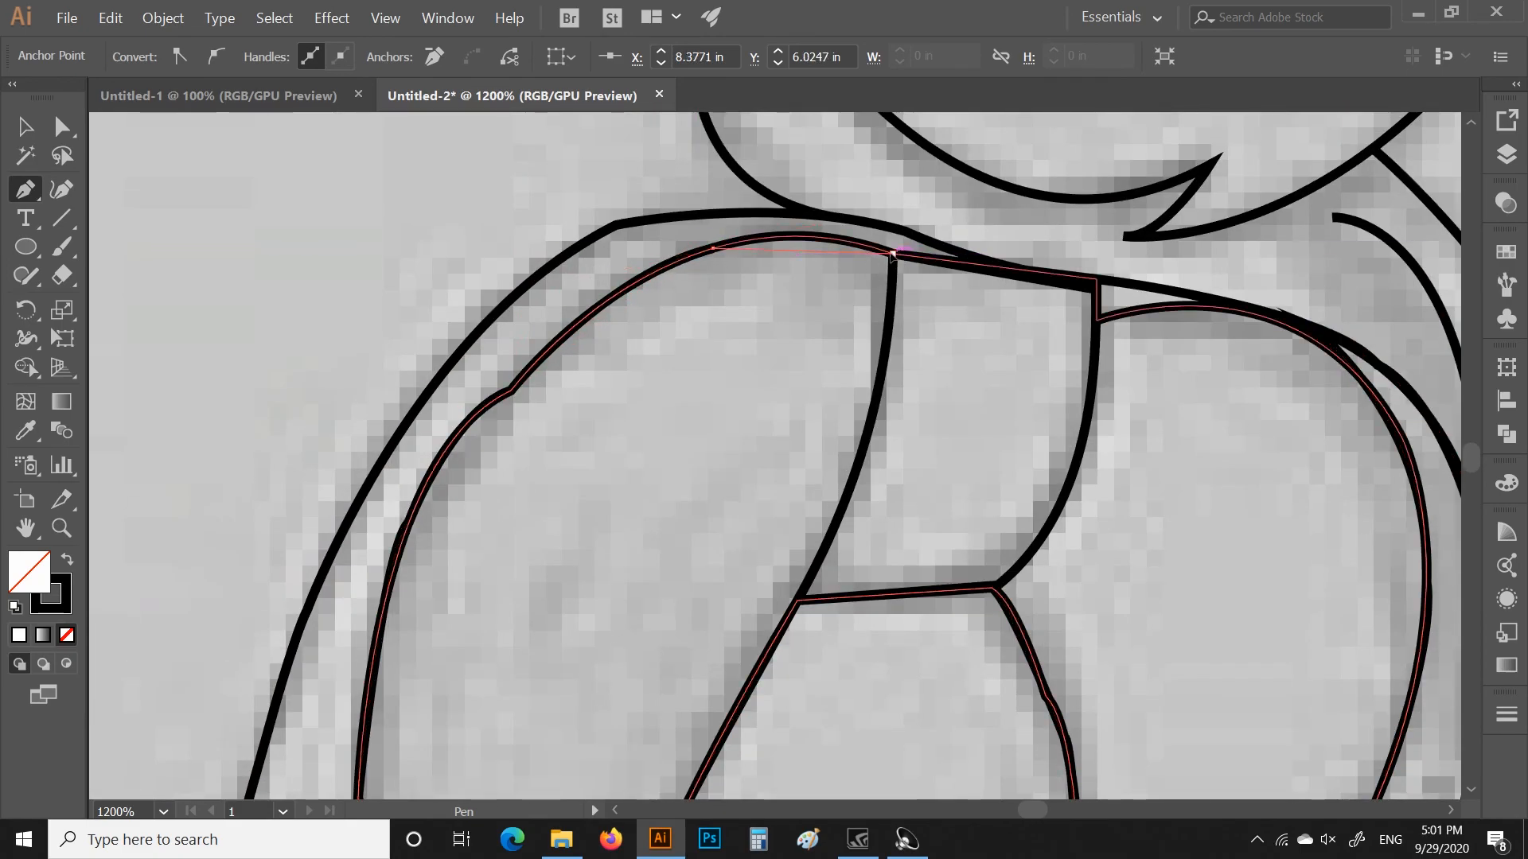
Bring the shirt outline down the inner edge of the left moustache and close it at the belt
{"action": "left_click", "coordinate": [546, 269]}
{"action": "left_click", "coordinate": [397, 436]}
{"action": "scroll", "coordinate": [360, 504], "scroll_direction": "down", "scroll_amount": 2}
{"action": "left_click_drag", "start_coordinate": [298, 495], "coordinate": [280, 559]}
{"action": "left_click", "coordinate": [231, 728]}
{"action": "scroll", "coordinate": [222, 732], "scroll_direction": "down", "scroll_amount": 2}
{"action": "left_click", "coordinate": [187, 769]}
{"action": "mouse_move", "coordinate": [142, 666]}
{"action": "left_mouse_down"}
{"action": "mouse_move", "coordinate": [137, 586]}
{"action": "mouse_move", "coordinate": [144, 676]}
{"action": "left_mouse_up"}
{"action": "scroll", "coordinate": [142, 660], "scroll_direction": "down", "scroll_amount": 3}
{"action": "scroll", "coordinate": [382, 477], "scroll_direction": "down", "scroll_amount": 5}
Deselect the artwork, hide the Layer 1 template and unlock Layer 3
{"action": "key", "text": "v"}
{"action": "left_click", "coordinate": [891, 646]}
{"action": "scroll", "coordinate": [891, 646], "scroll_direction": "down", "scroll_amount": 2}
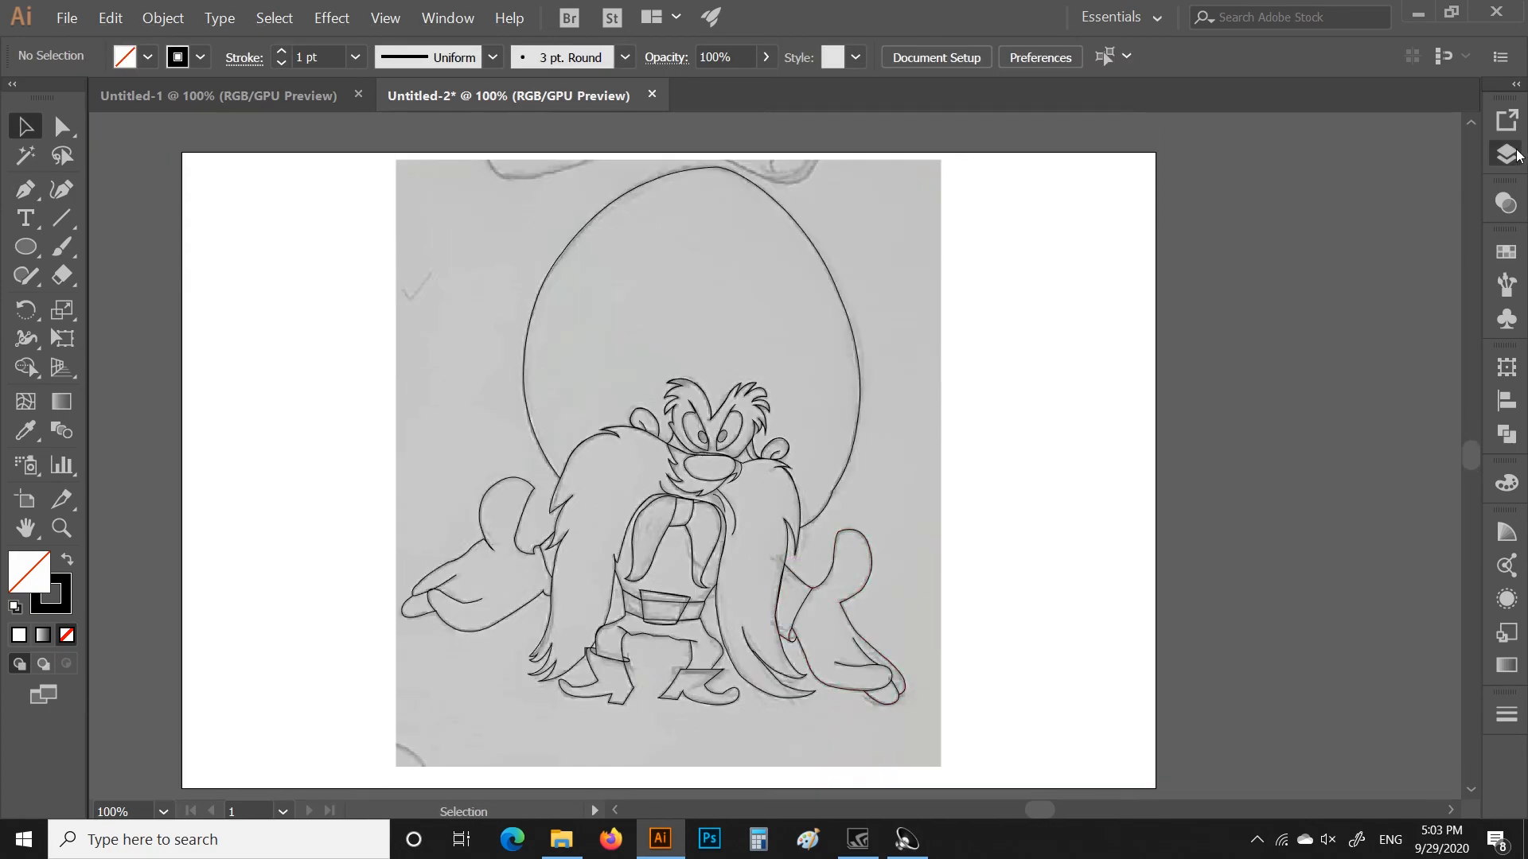
{"action": "left_click", "coordinate": [1506, 154]}
{"action": "left_click", "coordinate": [1209, 197]}
{"action": "left_click", "coordinate": [1235, 146]}
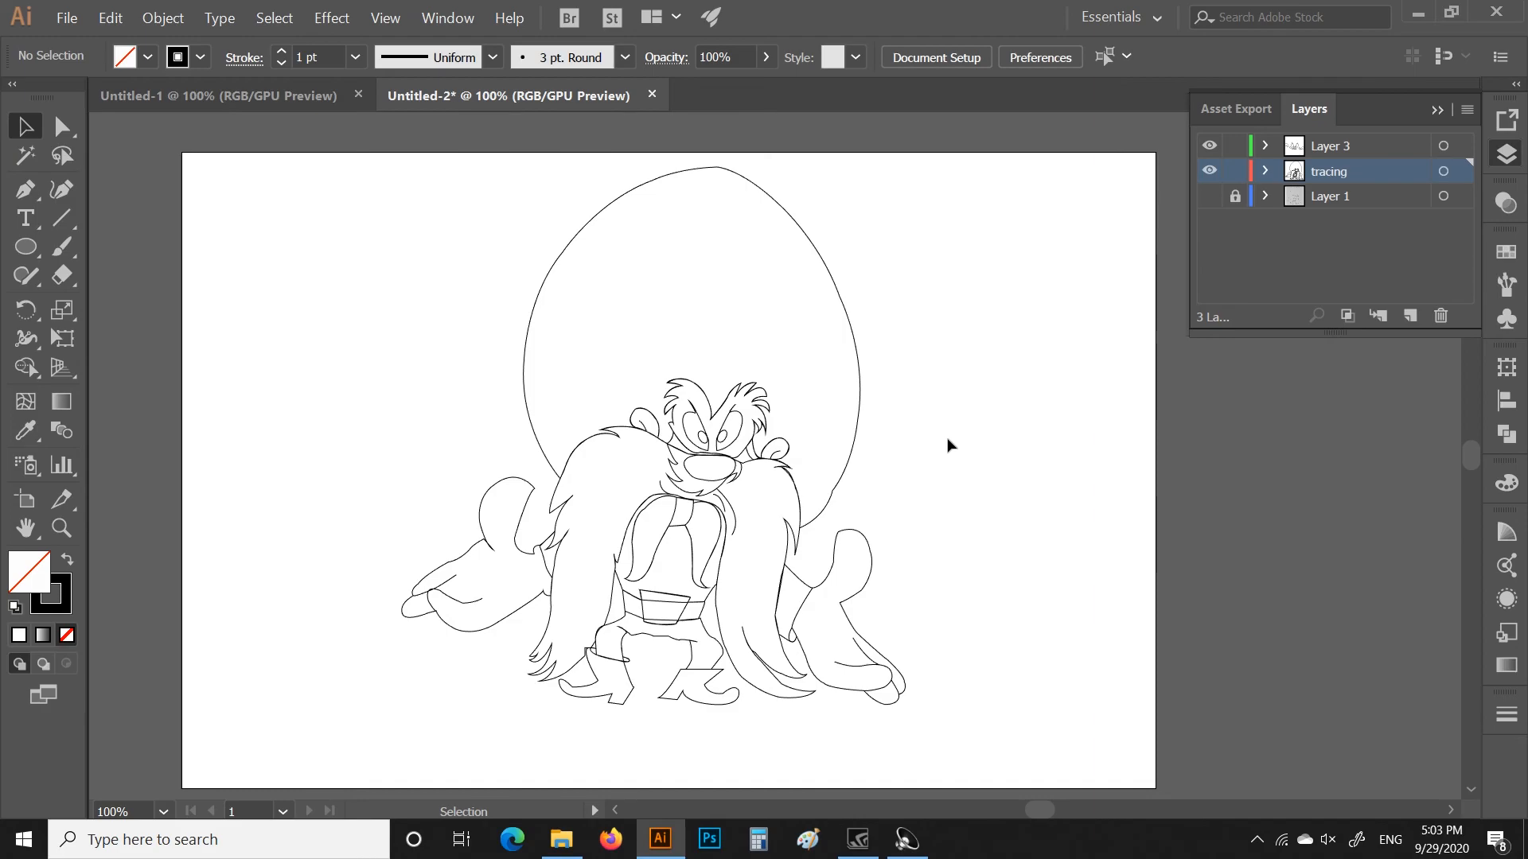
Try moving the large rounded outline, the face and the right arm away from the drawing, and undo the moves
{"action": "left_click_drag", "start_coordinate": [859, 385], "coordinate": [1018, 287]}
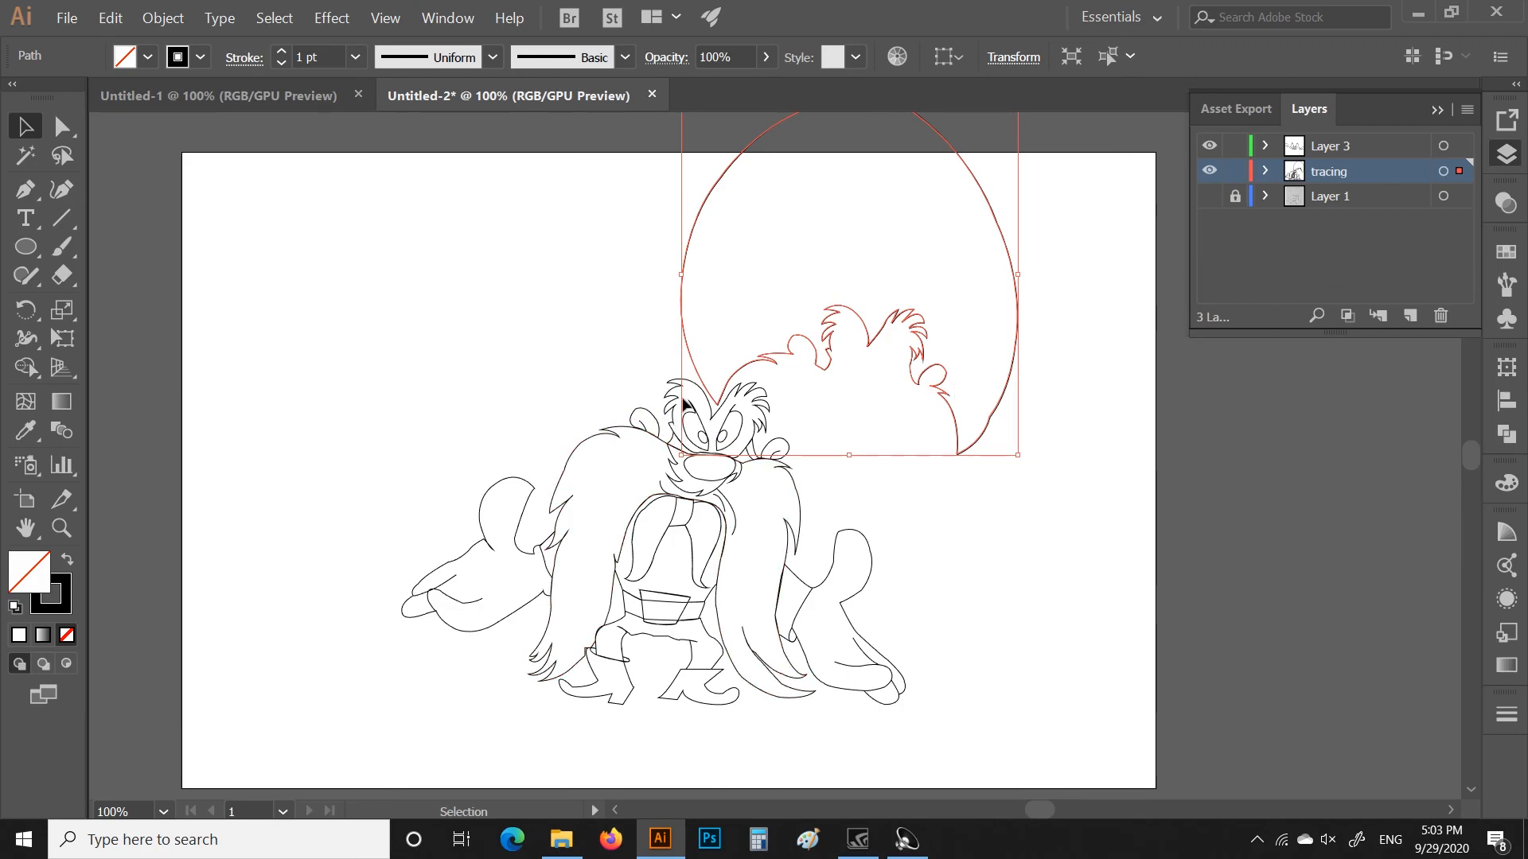
{"action": "left_click_drag", "start_coordinate": [672, 401], "coordinate": [543, 400]}
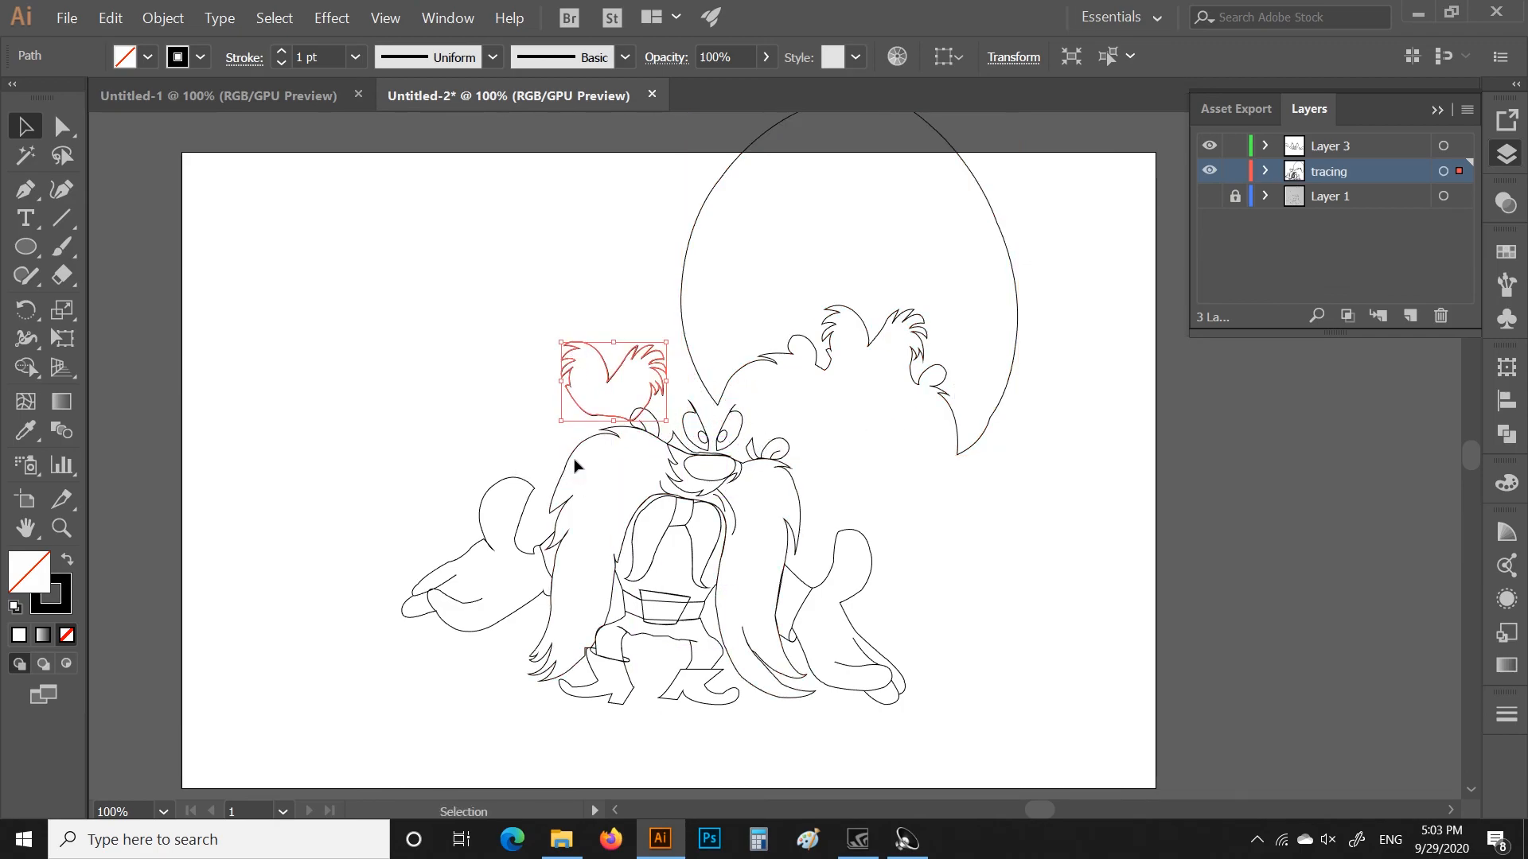
{"action": "left_click_drag", "start_coordinate": [869, 587], "coordinate": [957, 591]}
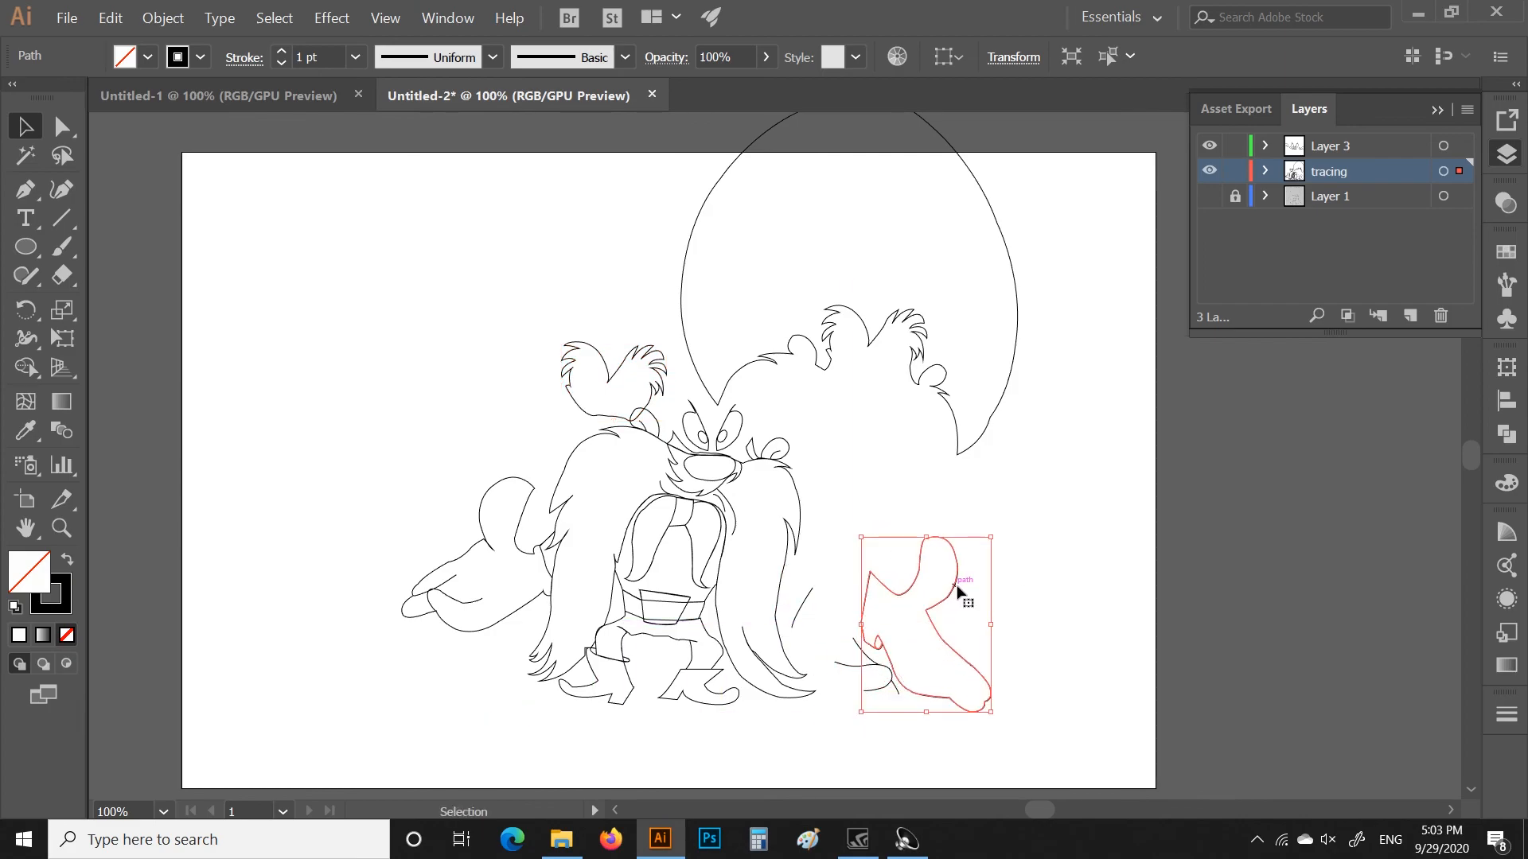
{"action": "key", "text": "a"}
{"action": "key", "text": "ctrl+z"}
{"action": "key", "text": "ctrl+z"}
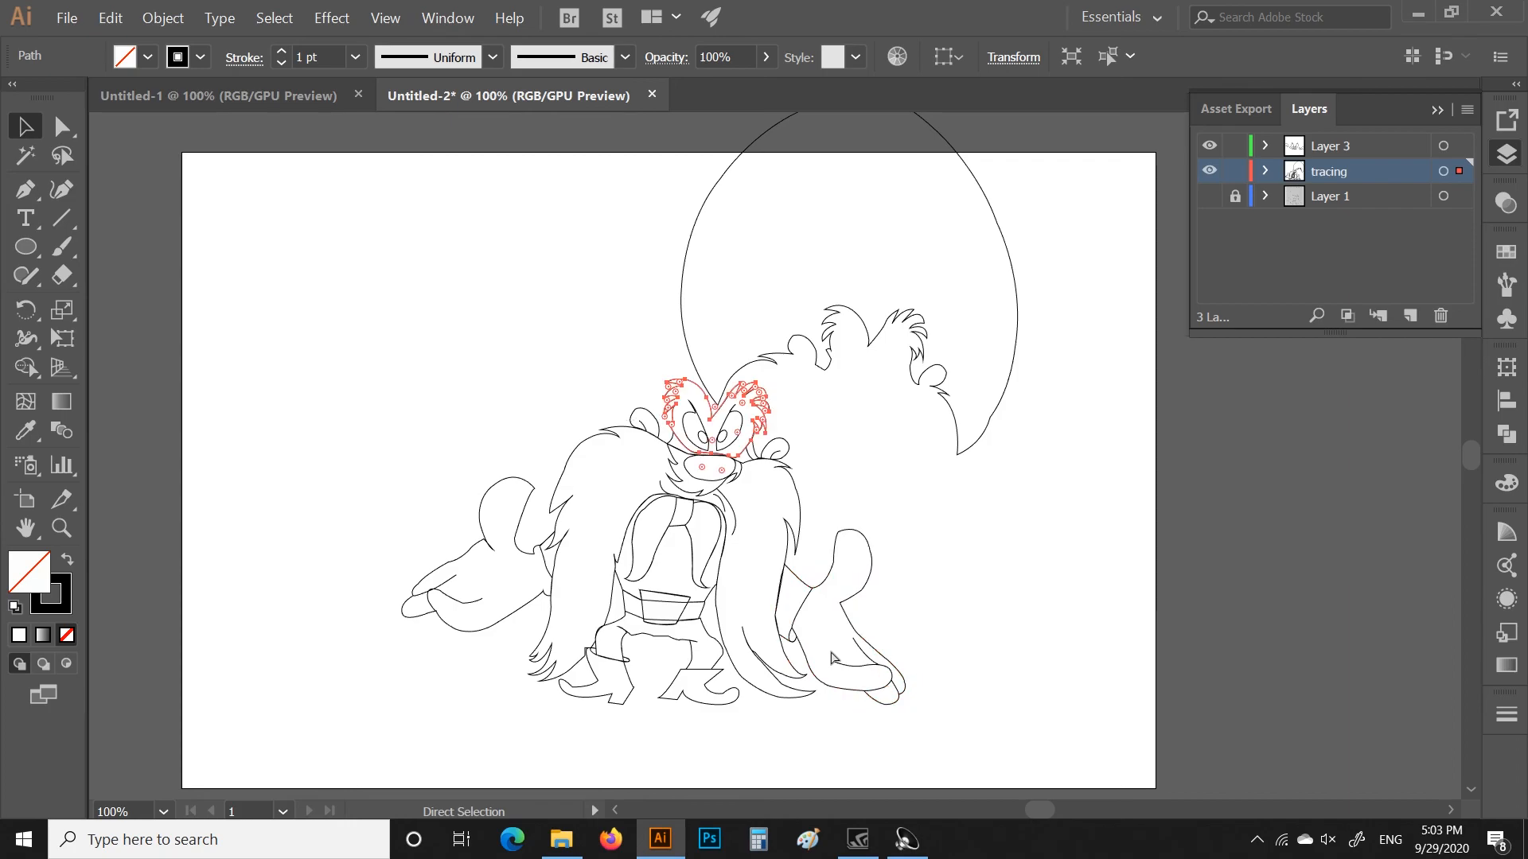
{"action": "key", "text": "ctrl+z"}
{"action": "key", "text": "v"}
{"action": "left_click", "coordinate": [1057, 593]}
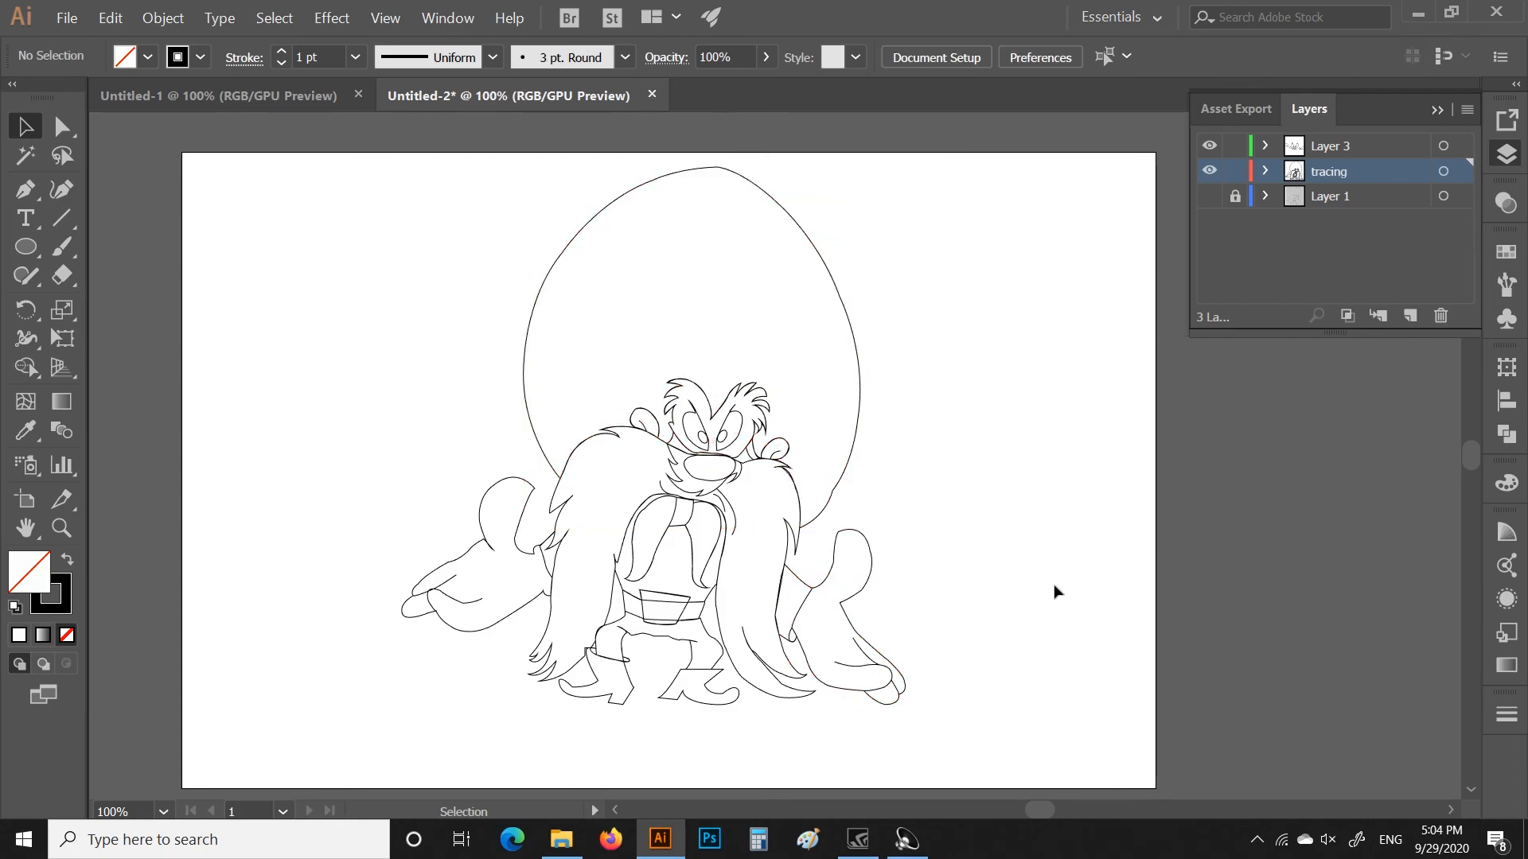
Fill the large rounded outline behind the face with a muted reddish brown
{"action": "left_click", "coordinate": [860, 378]}
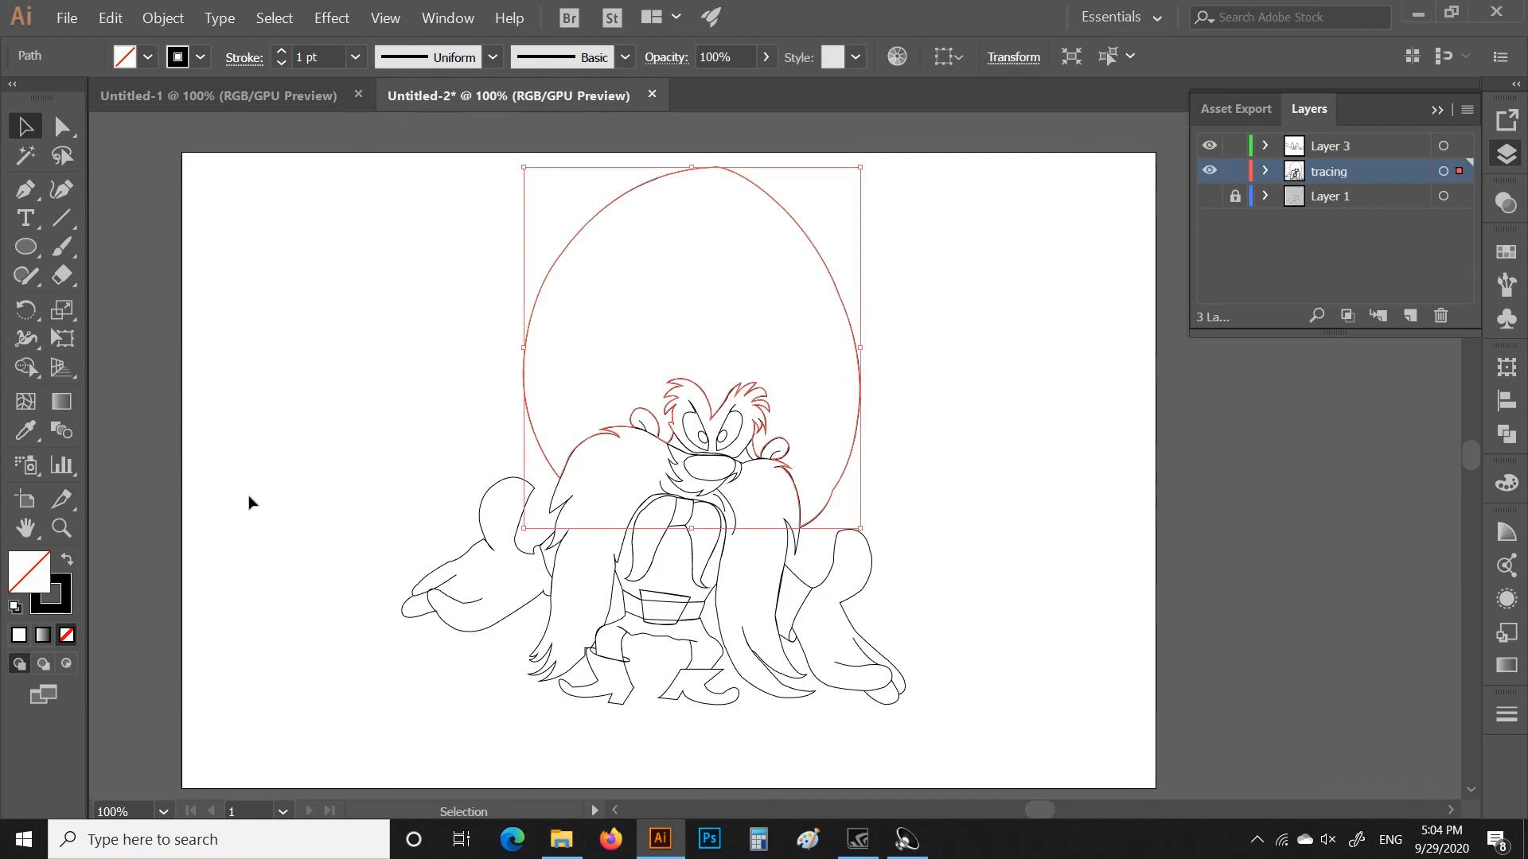
{"action": "double_click", "coordinate": [32, 579]}
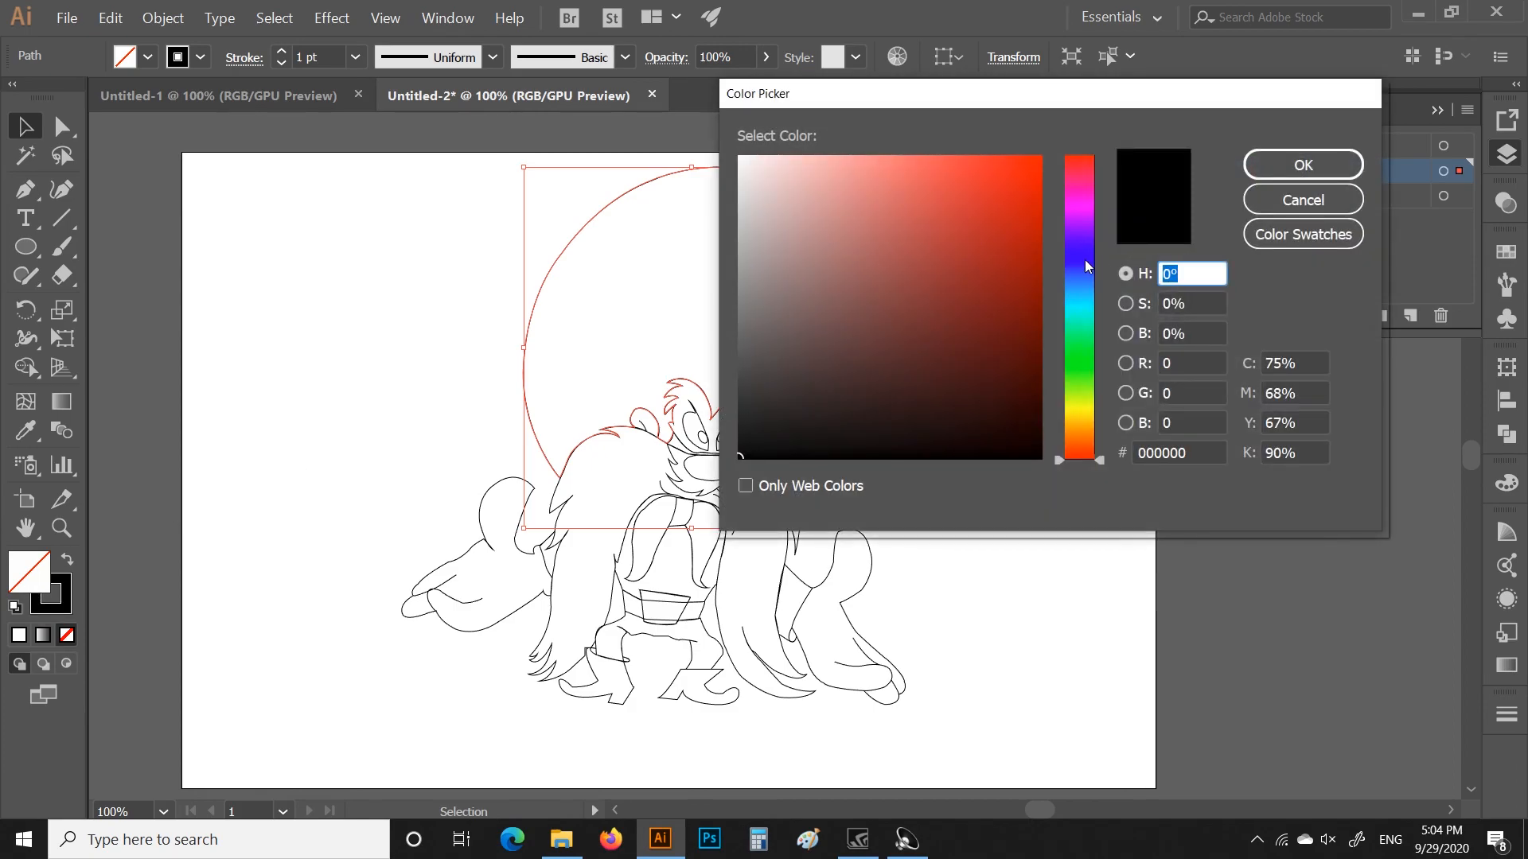
{"action": "left_click_drag", "start_coordinate": [756, 433], "coordinate": [754, 344]}
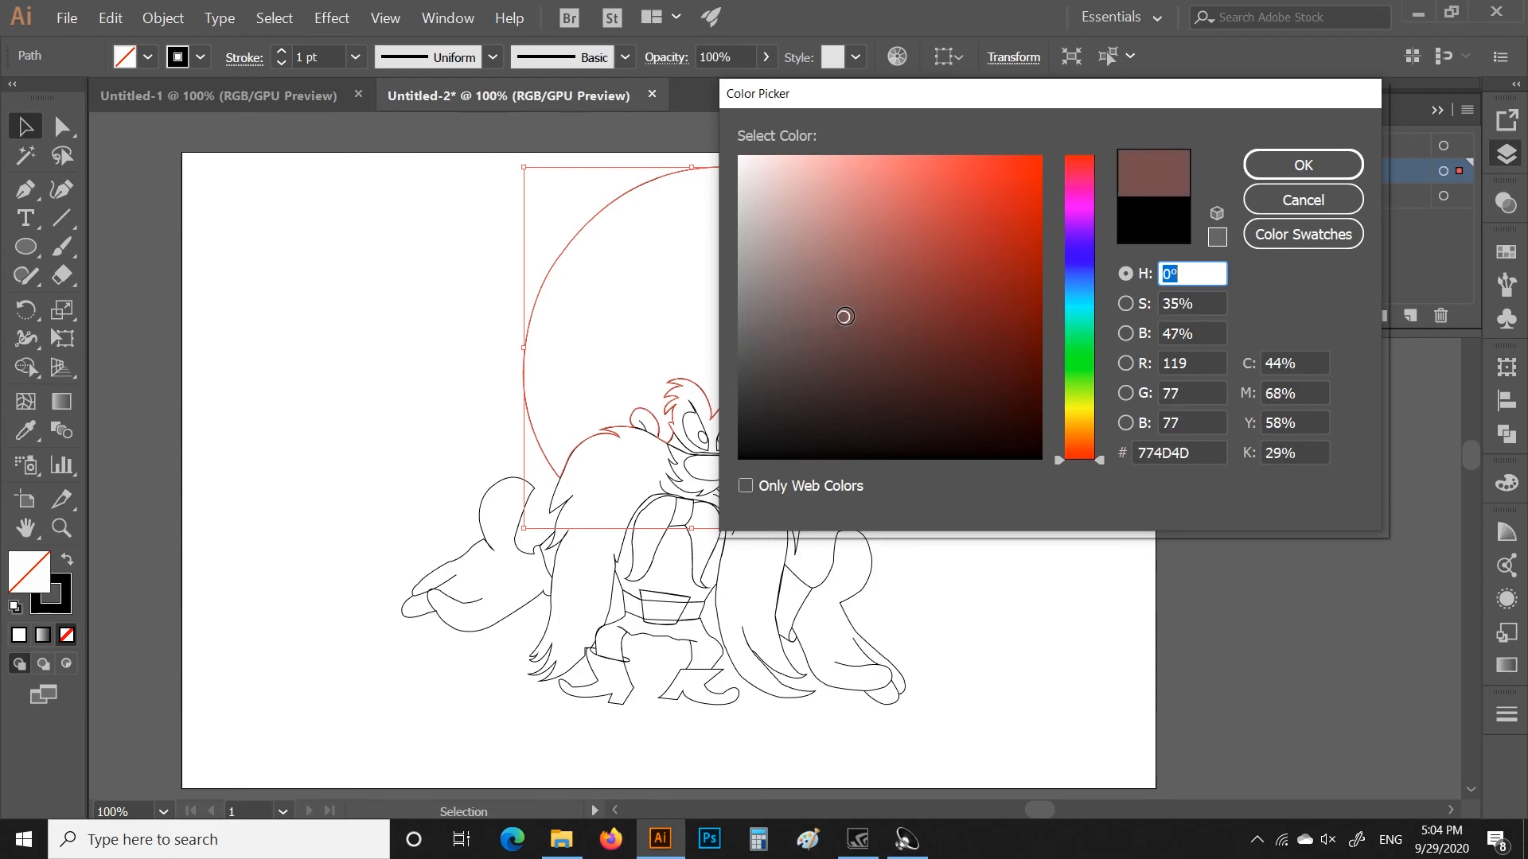
{"action": "left_click", "coordinate": [1305, 167]}
{"action": "left_click", "coordinate": [1095, 328]}
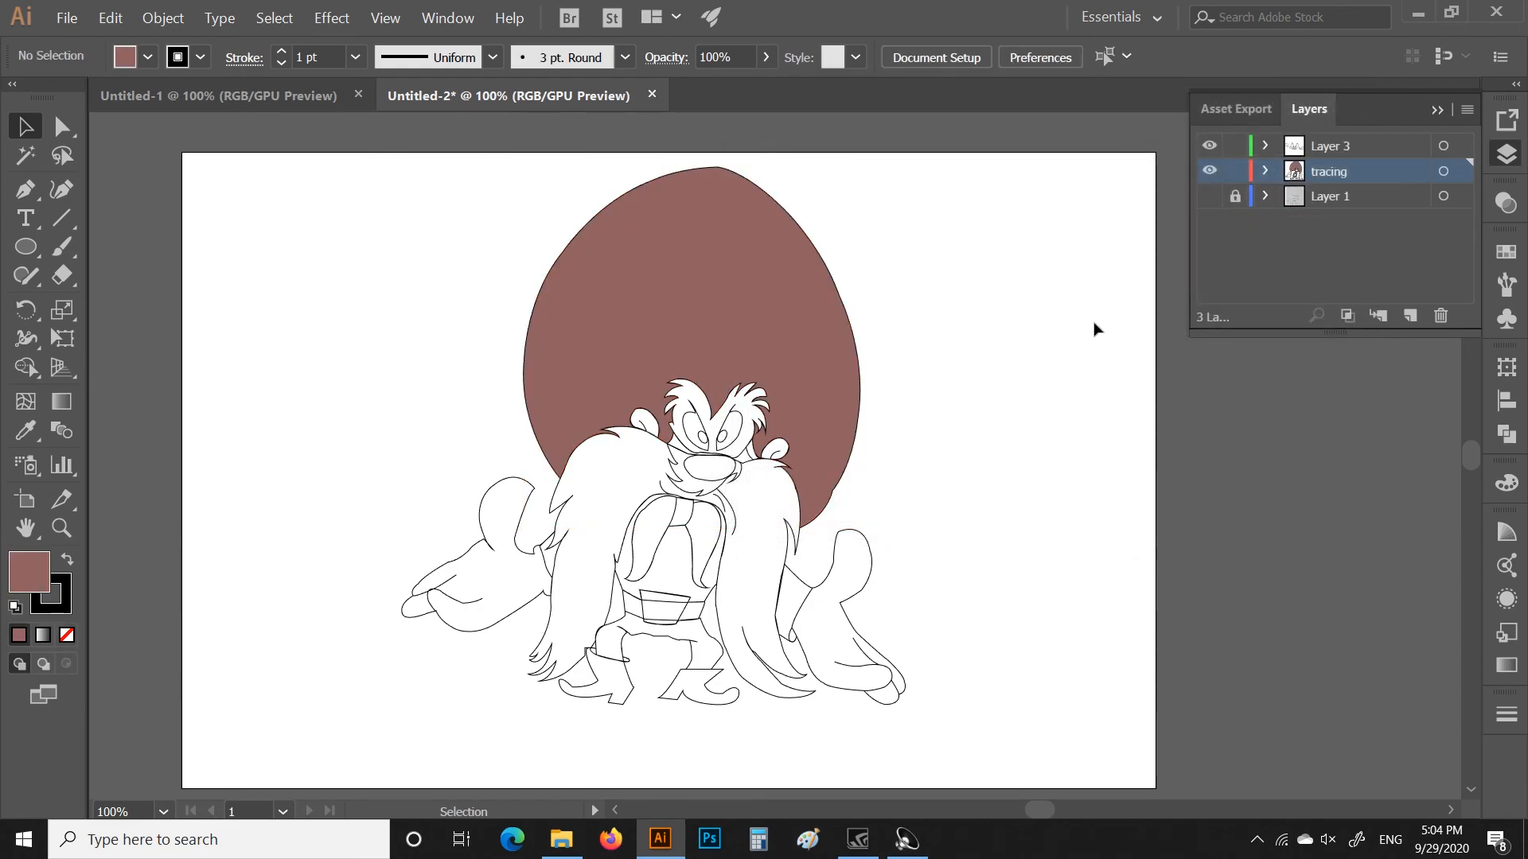